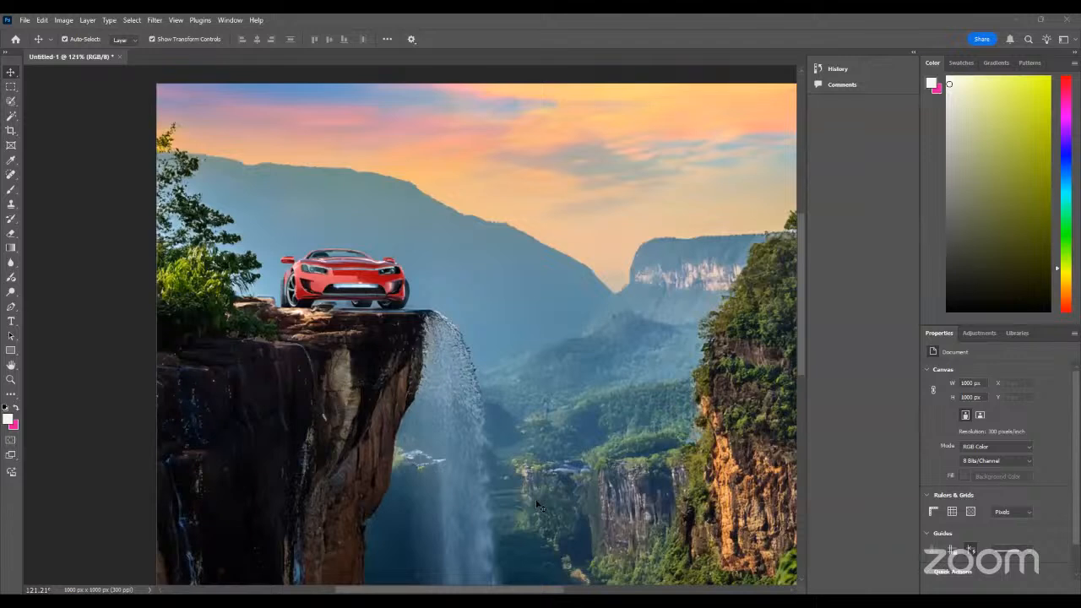
{"action": "scroll", "coordinate": [537, 505], "scroll_direction": "down", "scroll_amount": 3}
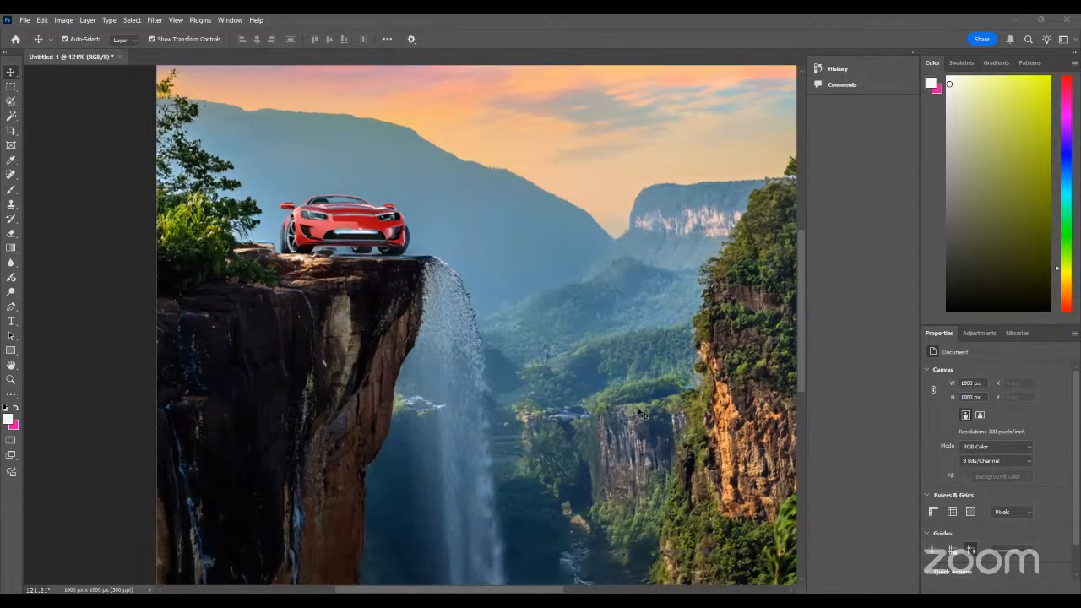
{"action": "scroll", "coordinate": [533, 406], "scroll_direction": "down", "scroll_amount": 1}
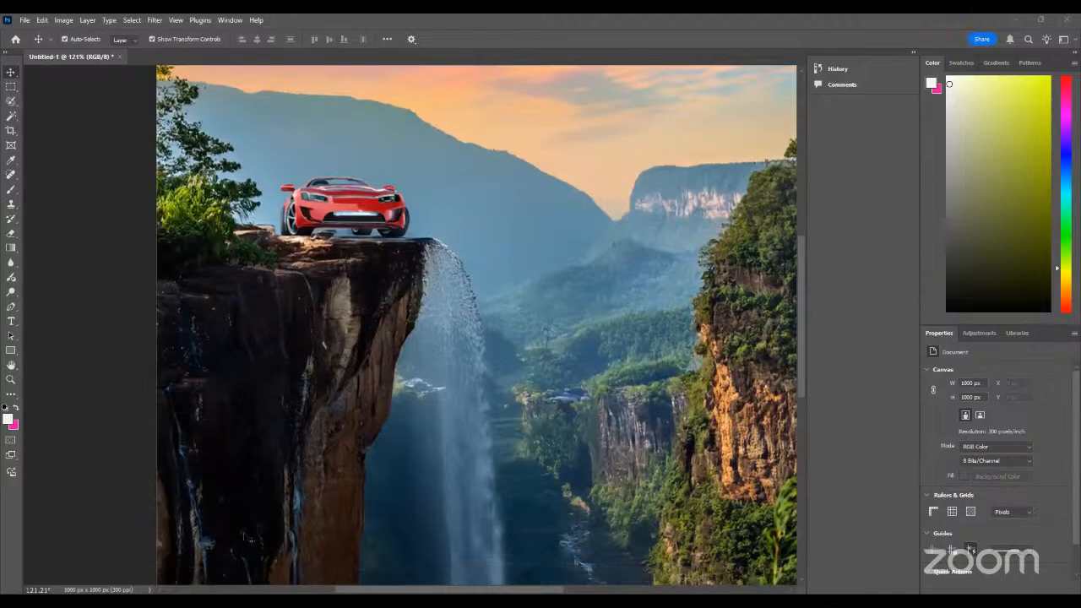
{"action": "scroll", "coordinate": [264, 535], "scroll_direction": "down", "scroll_amount": 3}
{"action": "scroll", "coordinate": [292, 528], "scroll_direction": "down", "scroll_amount": 1}
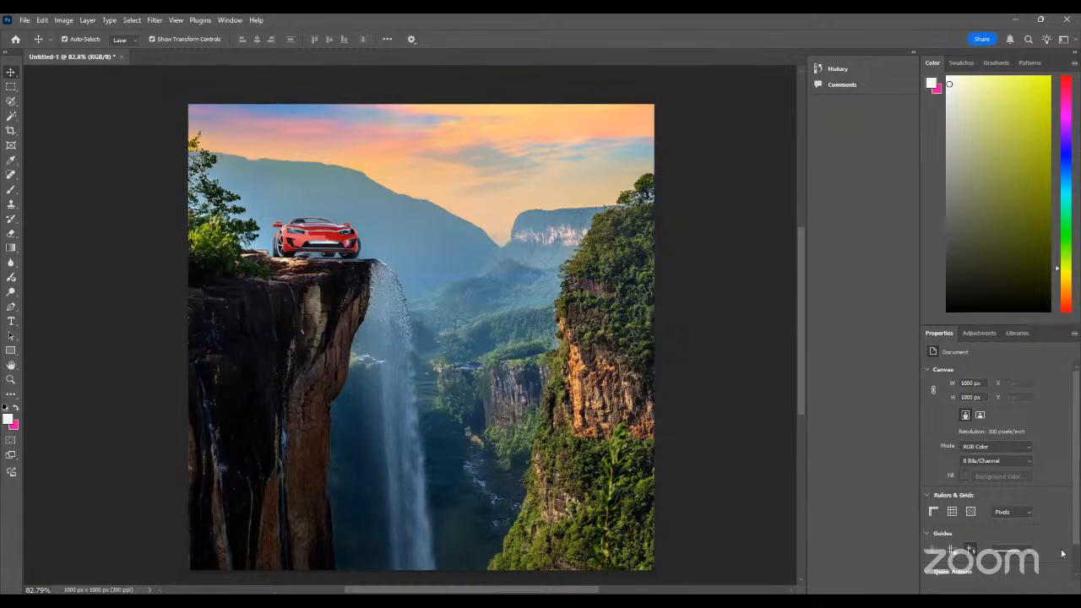
{"action": "scroll", "coordinate": [997, 457], "scroll_direction": "down", "scroll_amount": 1}
{"action": "scroll", "coordinate": [1005, 422], "scroll_direction": "up", "scroll_amount": 1}
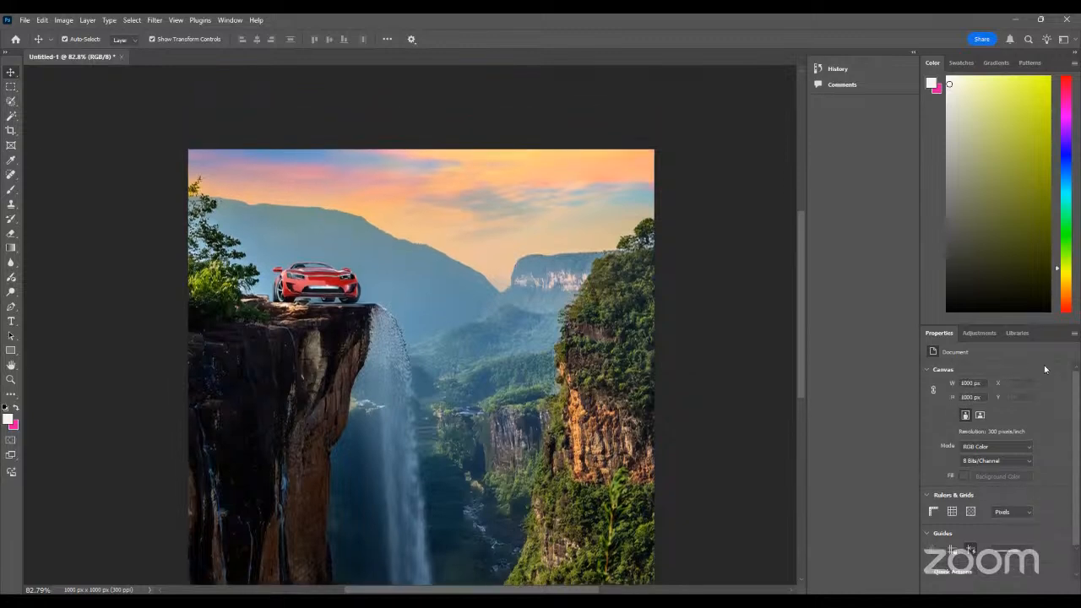
{"action": "scroll", "coordinate": [464, 431], "scroll_direction": "down", "scroll_amount": 2}
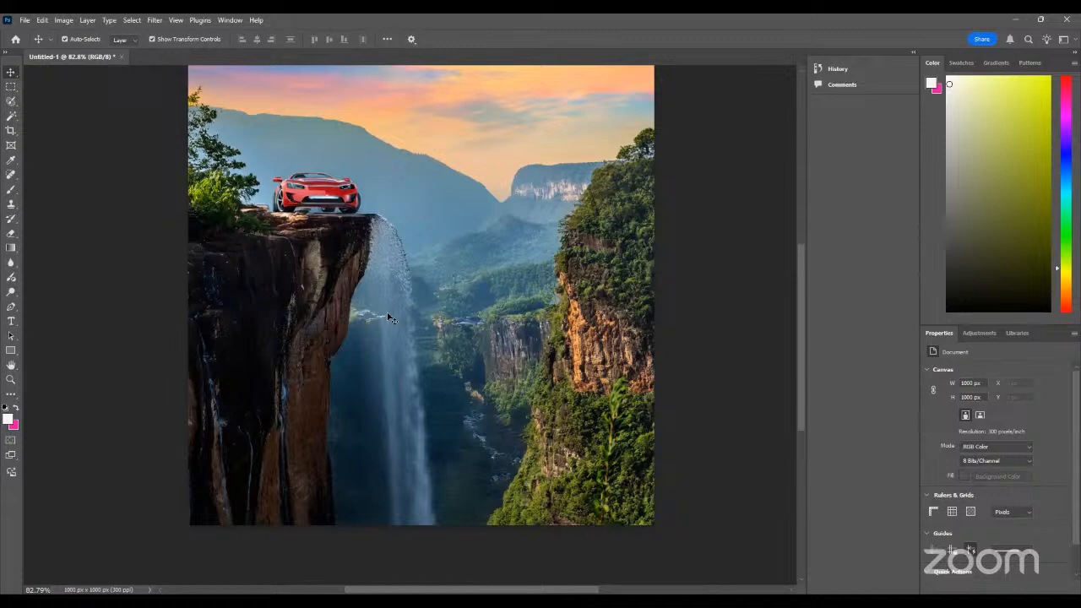
- Create a new blank 1000 x 1000 px document at 300 ppi with a white background
{"action": "left_click", "coordinate": [25, 21]}
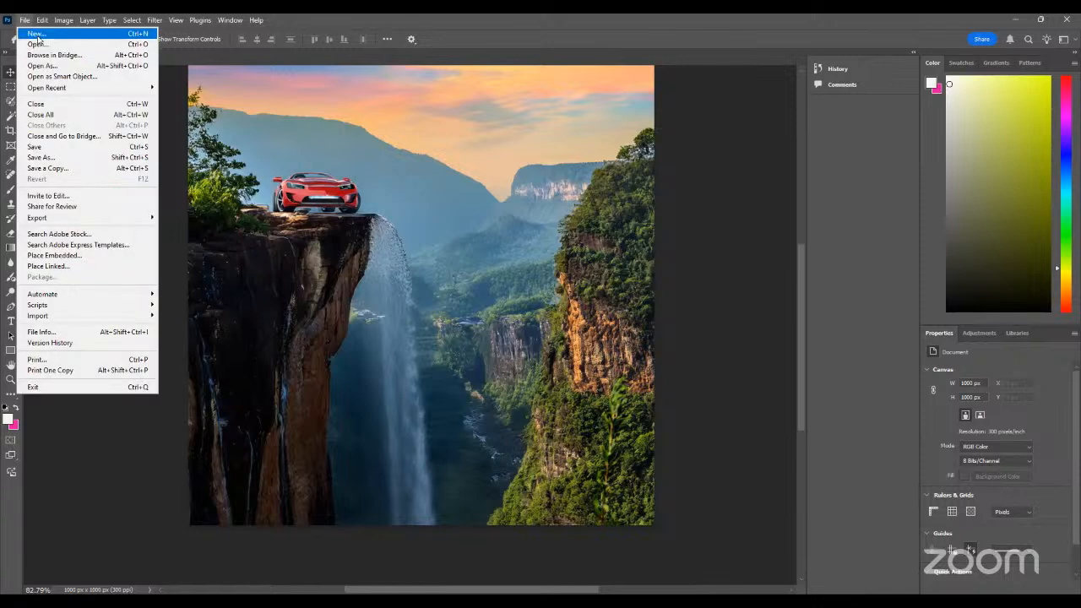
{"action": "left_click", "coordinate": [34, 34]}
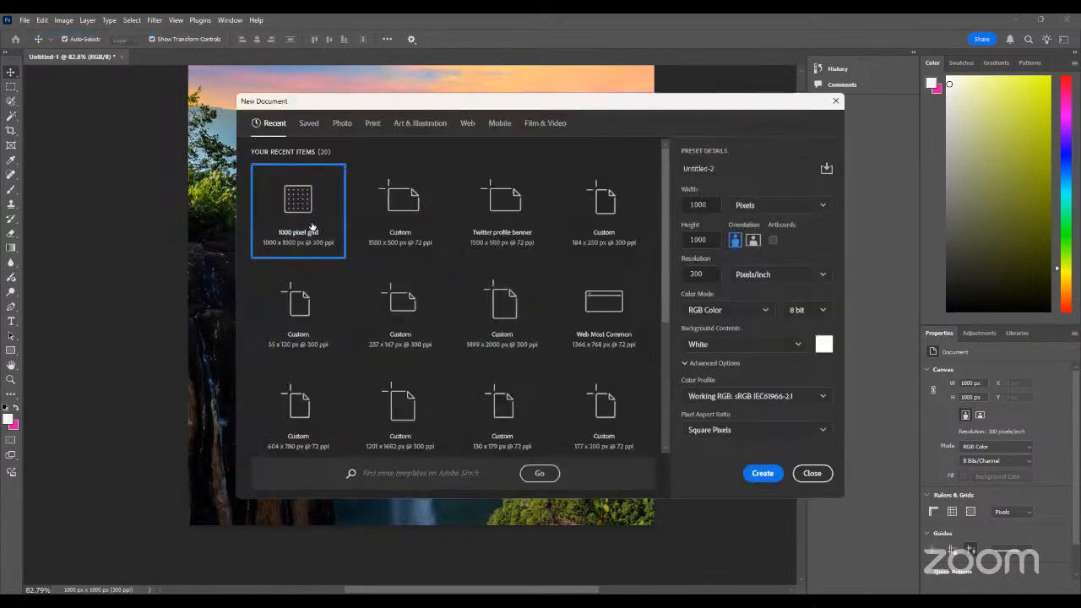
{"action": "left_click", "coordinate": [763, 474]}
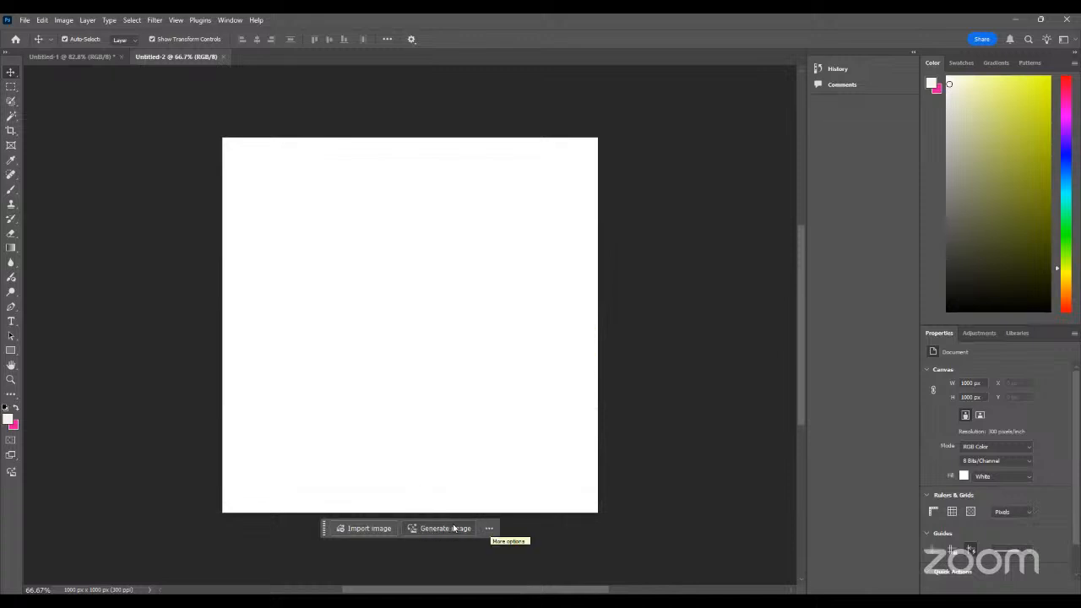
- Start Generate Image for the blank canvas and look at the style reference options before returning to prompt inspiration
{"action": "mouse_move", "coordinate": [450, 529]}
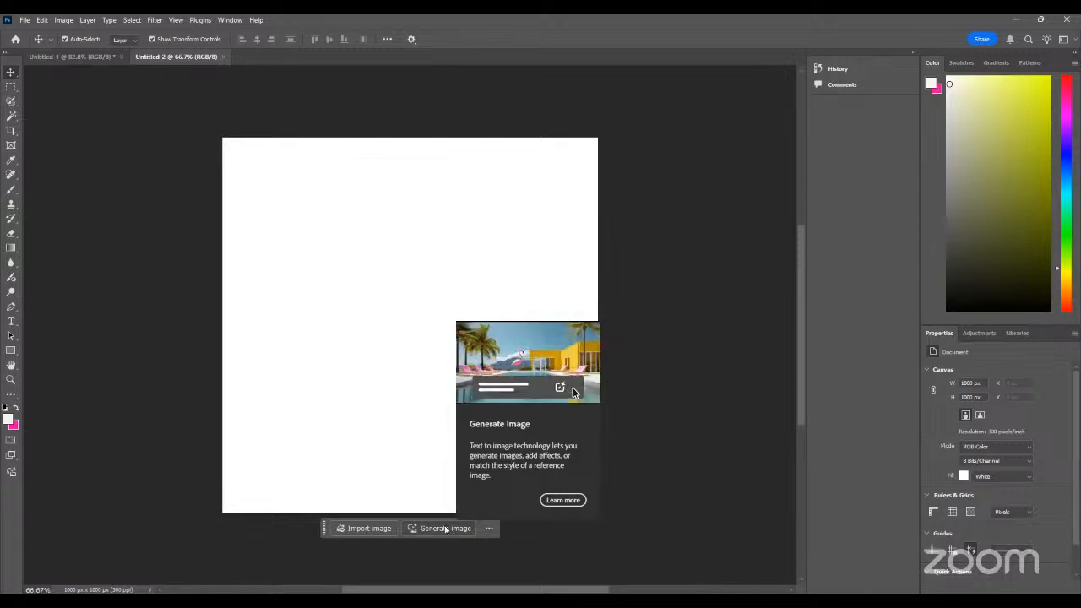
{"action": "left_click", "coordinate": [446, 529]}
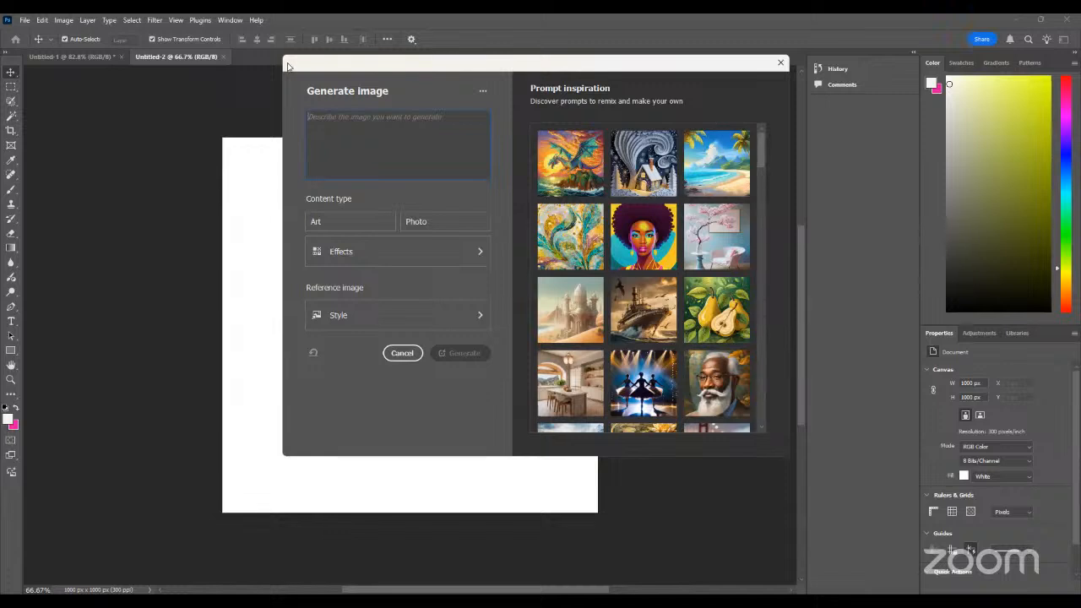
{"action": "left_click_drag", "start_coordinate": [288, 67], "coordinate": [242, 139]}
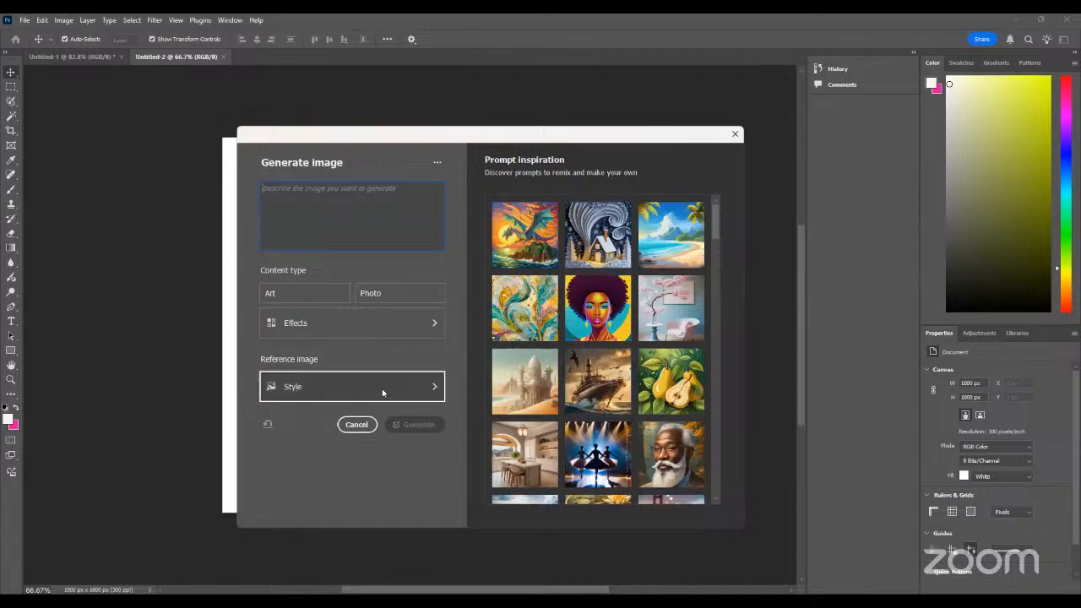
{"action": "left_click", "coordinate": [347, 389]}
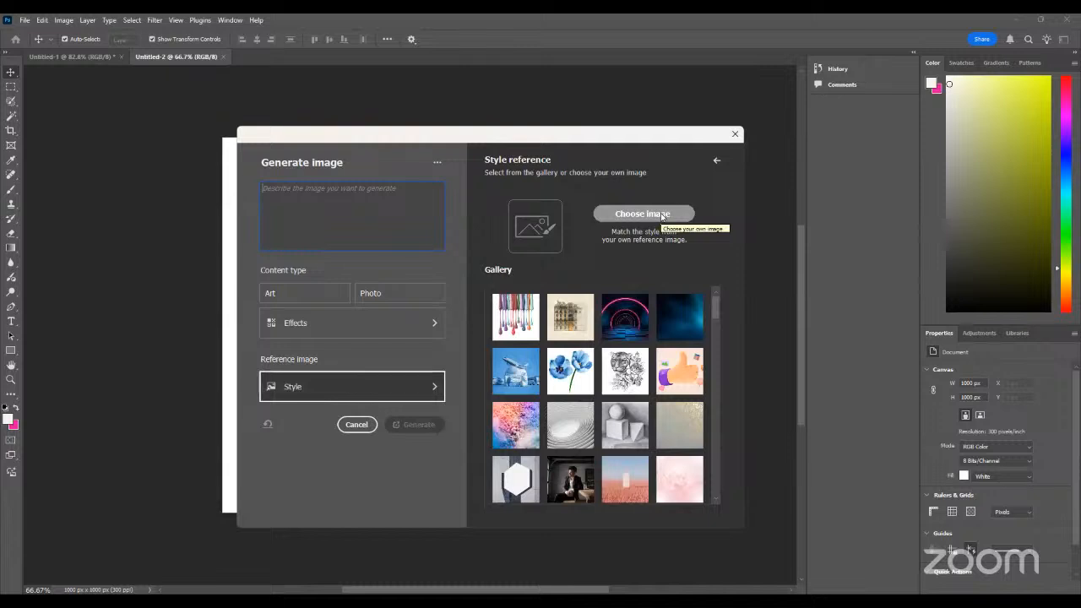
{"action": "left_click", "coordinate": [420, 385]}
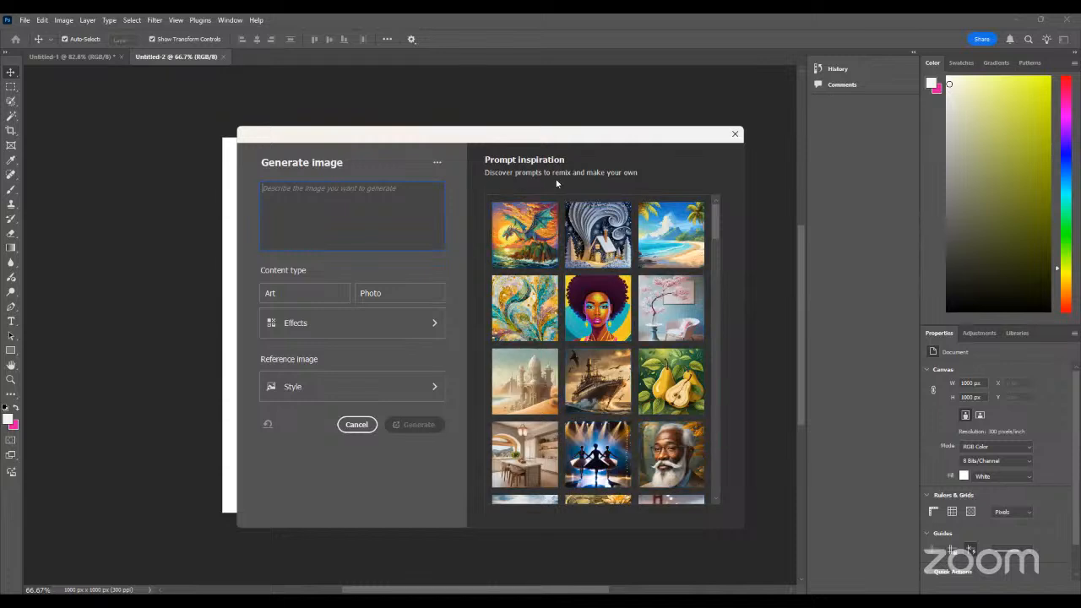
- Enter the image prompt "a village square full of angry people listening to the mayor give some bad news"
{"action": "double_click", "coordinate": [353, 200]}
{"action": "left_click", "coordinate": [268, 190]}
{"action": "type", "text": "a"}
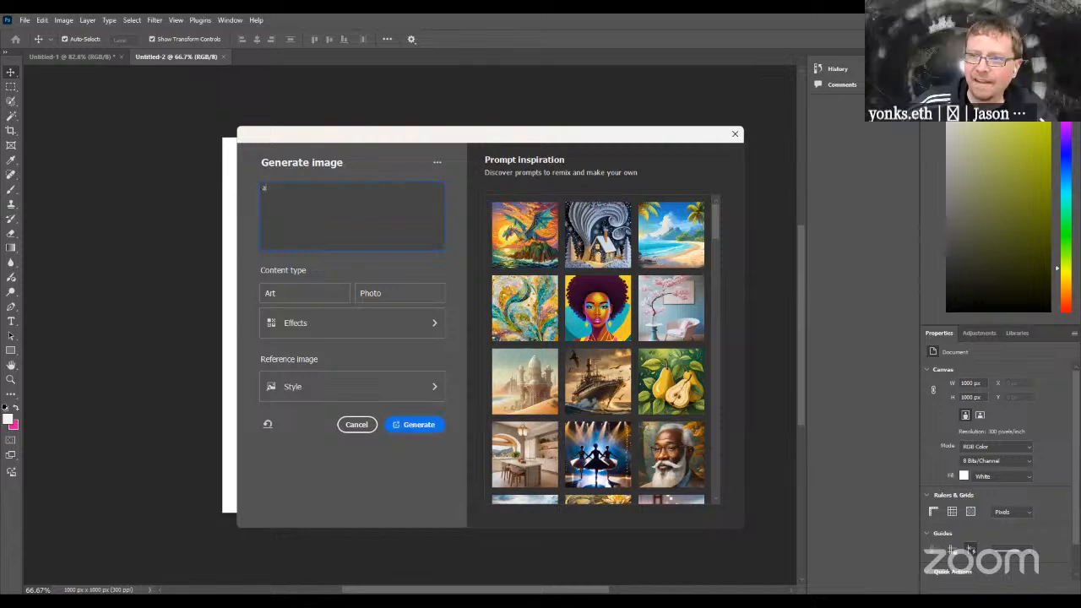
{"action": "type", "text": " village "}
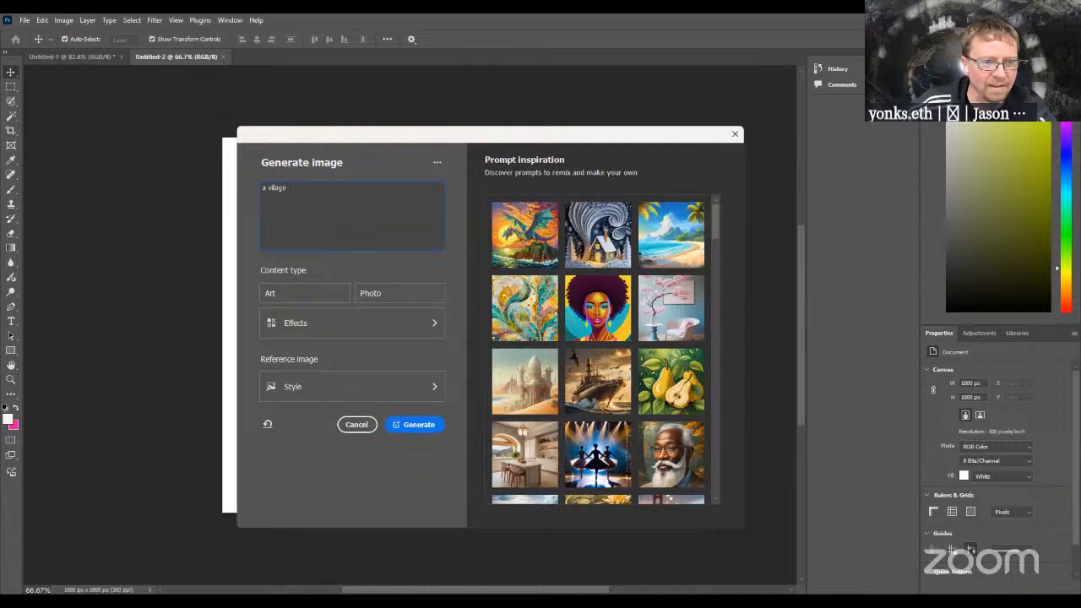
{"action": "type", "text": "squar"}
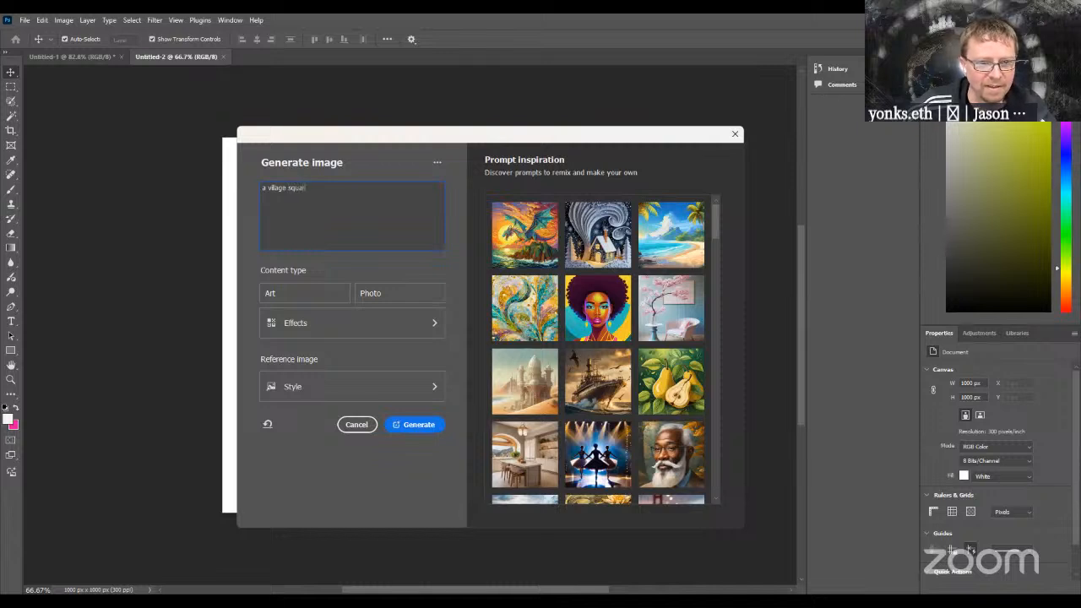
{"action": "type", "text": "e full o"}
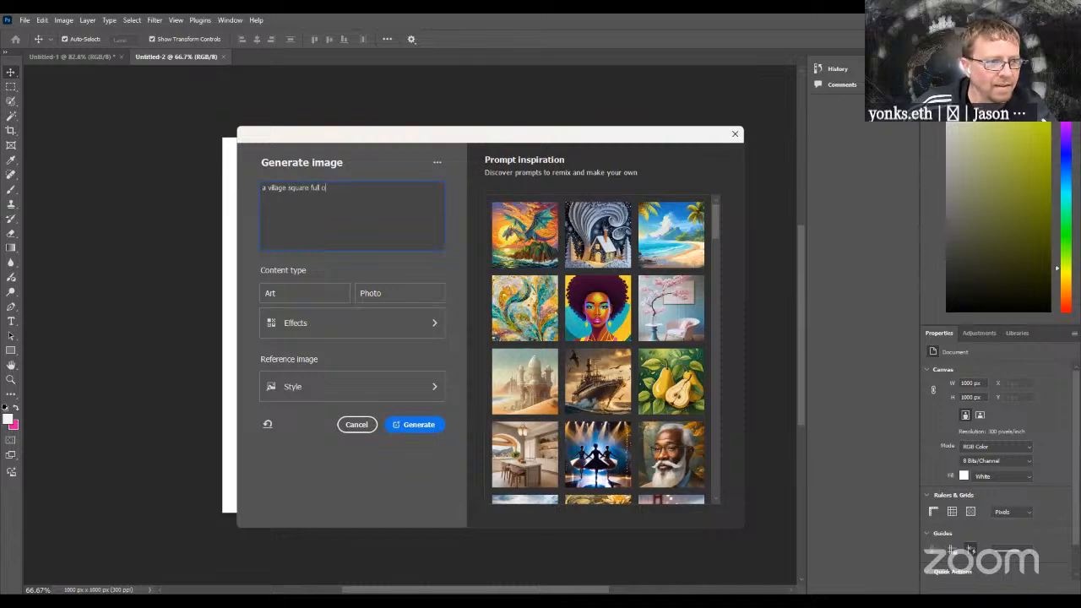
{"action": "type", "text": "f angry"}
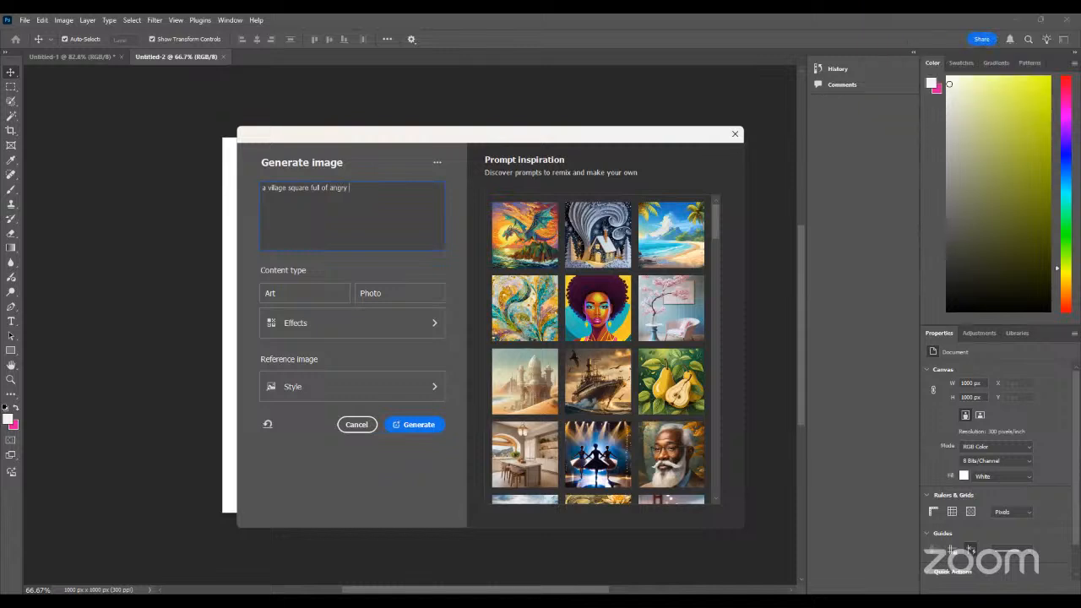
{"action": "type", "text": " people"}
{"action": "type", "text": "listening to the mayor give some bad"}
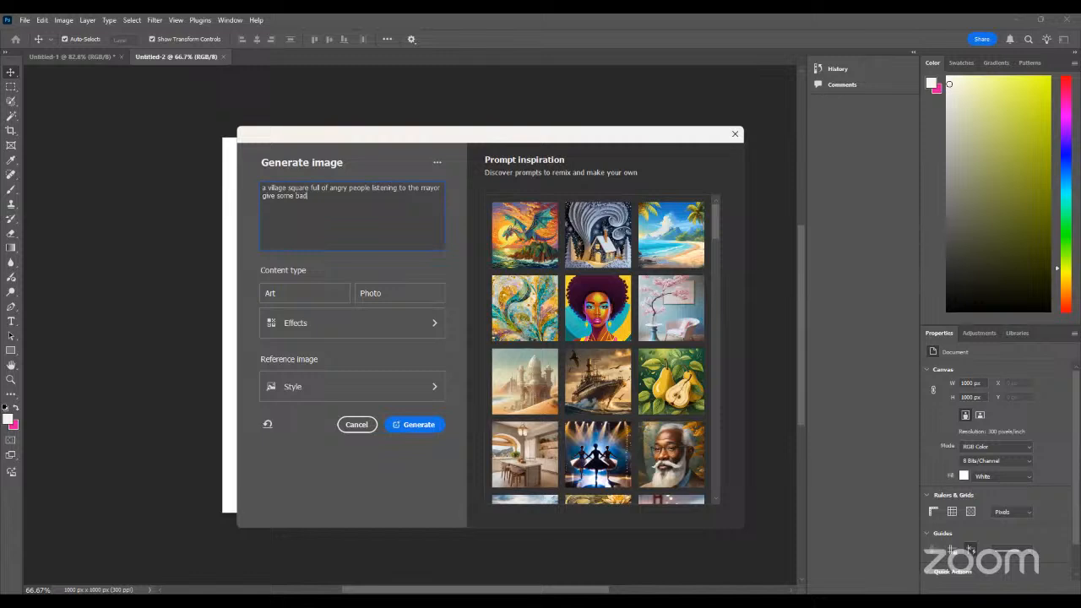
{"action": "type", "text": " news"}
{"action": "left_click", "coordinate": [292, 296]}
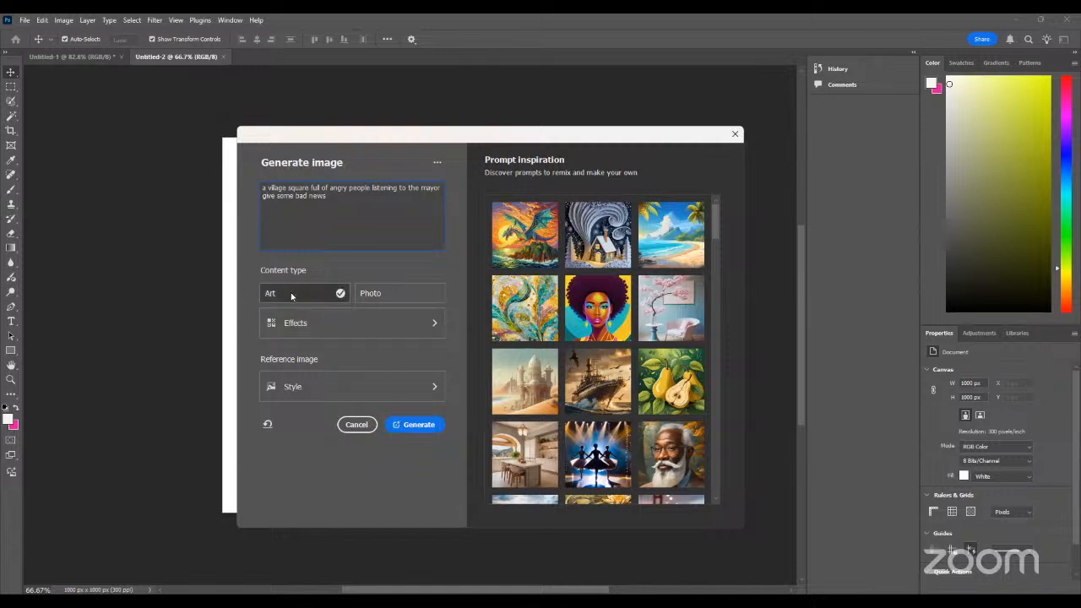
{"action": "left_click", "coordinate": [310, 294]}
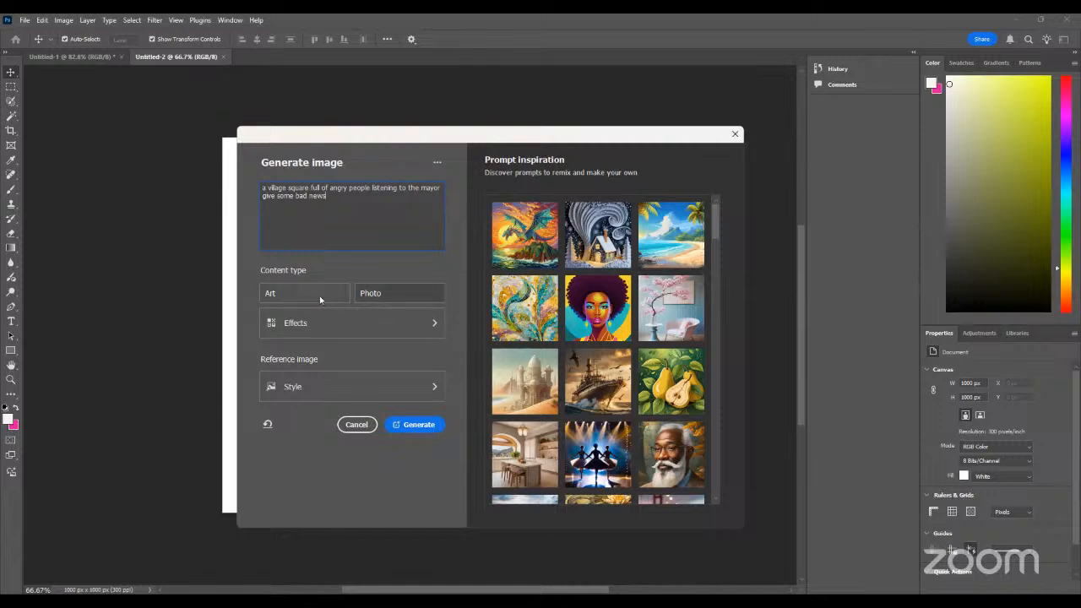
{"action": "left_click", "coordinate": [307, 292]}
{"action": "left_click", "coordinate": [307, 294]}
- Browse all style effects without applying one and generate the village square image from the prompt
{"action": "left_click", "coordinate": [321, 324]}
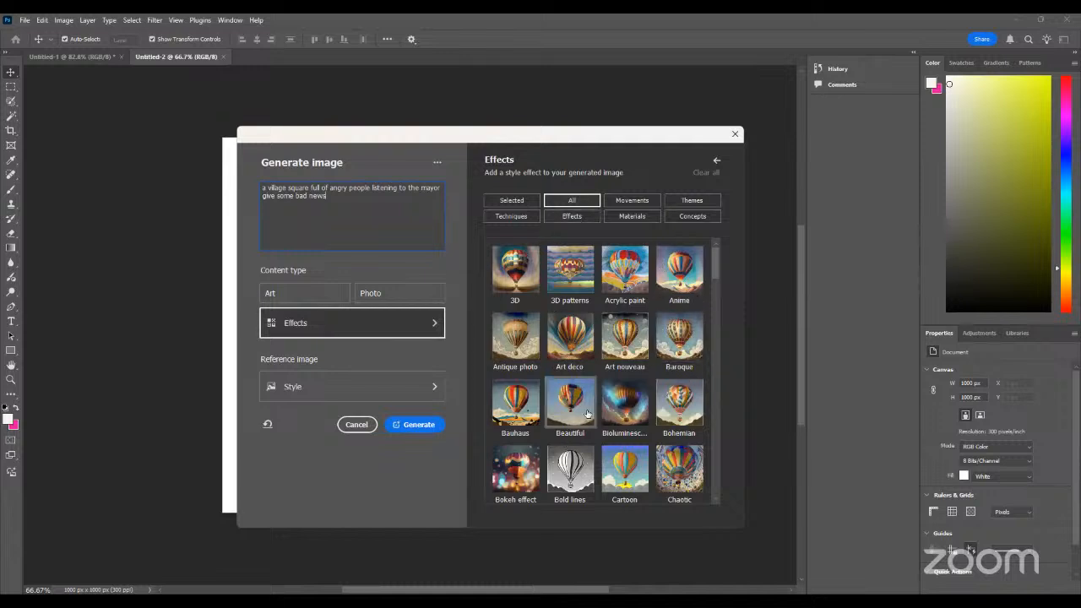
{"action": "scroll", "coordinate": [562, 443], "scroll_direction": "down", "scroll_amount": 3}
{"action": "scroll", "coordinate": [633, 414], "scroll_direction": "down", "scroll_amount": 3}
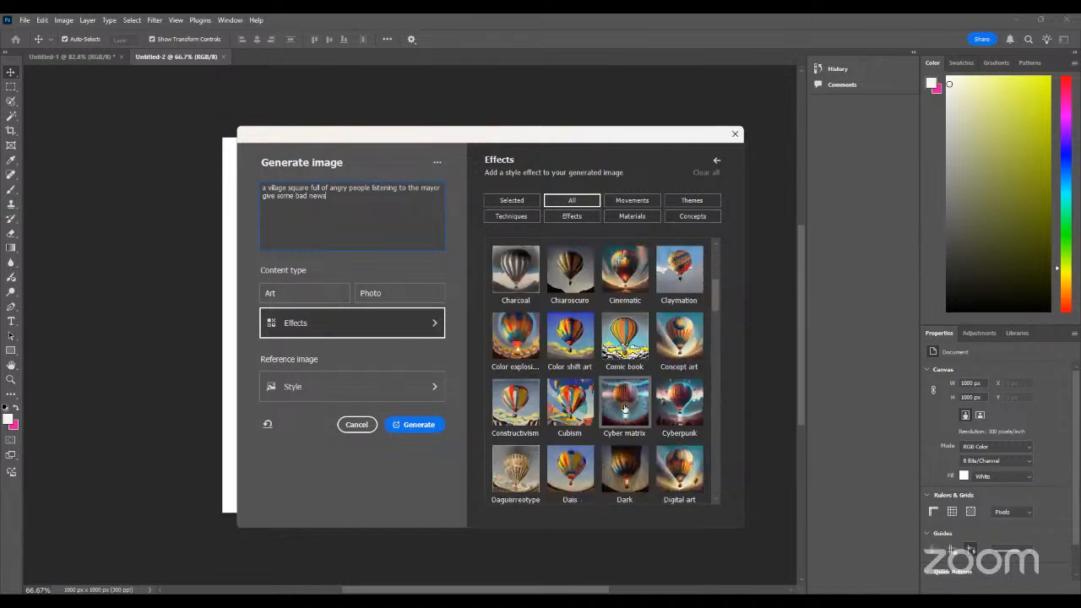
{"action": "scroll", "coordinate": [637, 377], "scroll_direction": "up", "scroll_amount": 6}
{"action": "left_click", "coordinate": [583, 204]}
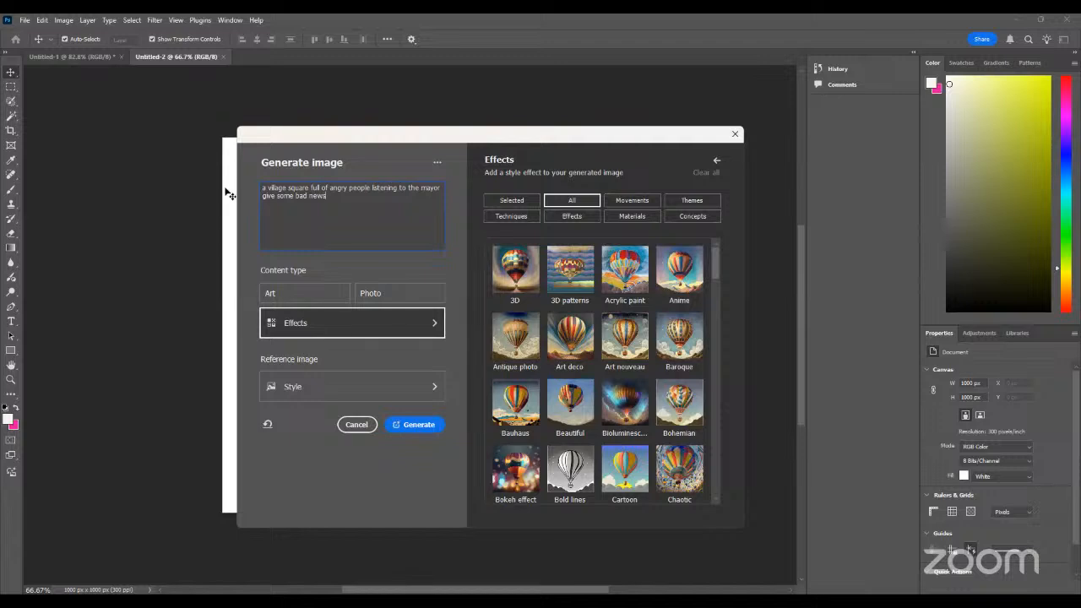
{"action": "left_click", "coordinate": [414, 424]}
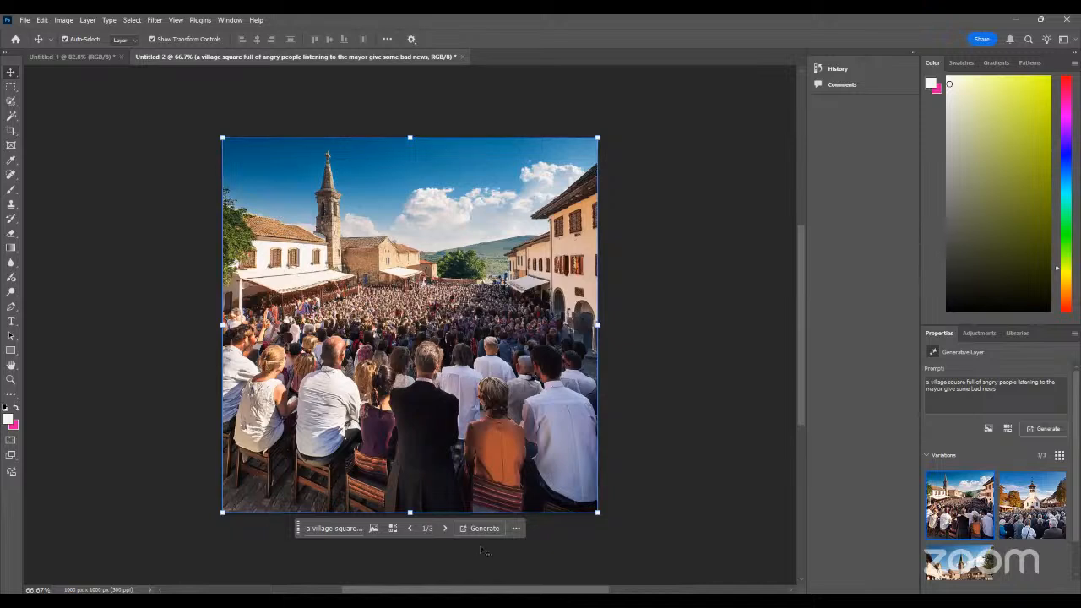
{"action": "left_click", "coordinate": [11, 86]}
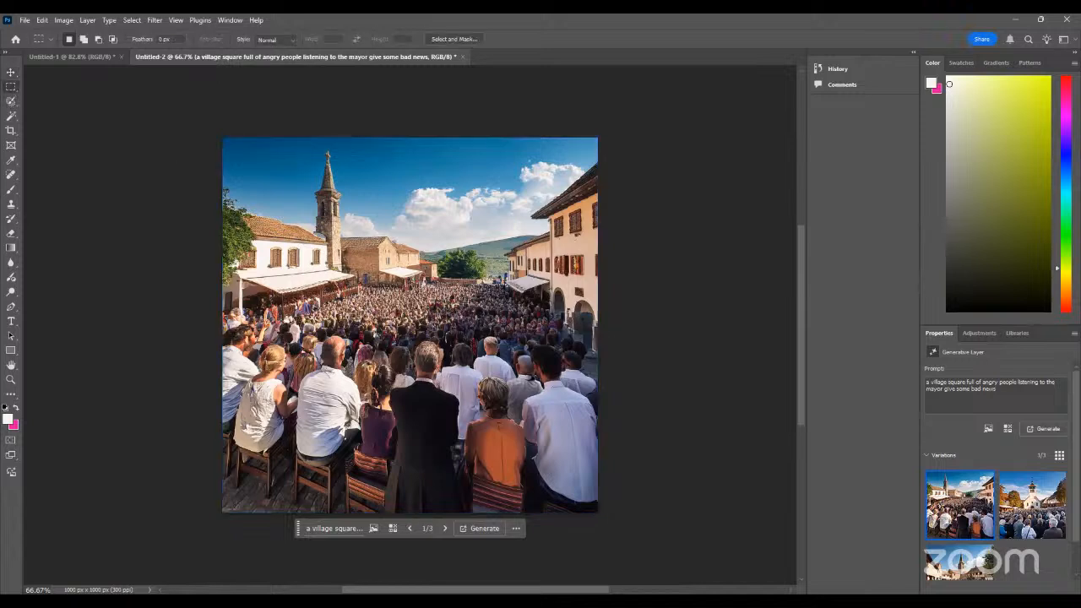
{"action": "left_click", "coordinate": [11, 116]}
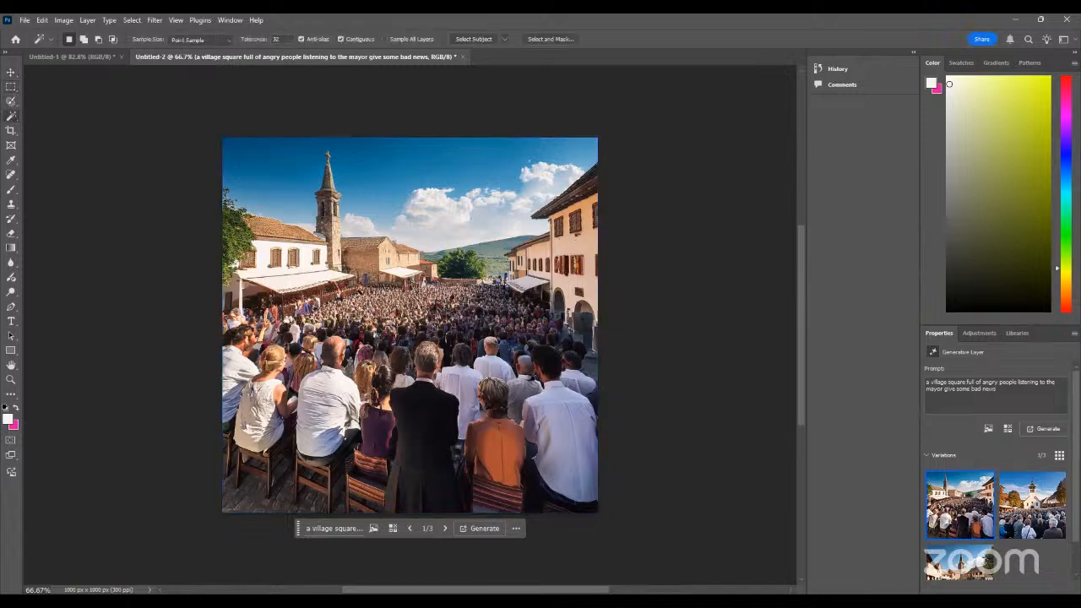
{"action": "left_click", "coordinate": [448, 333]}
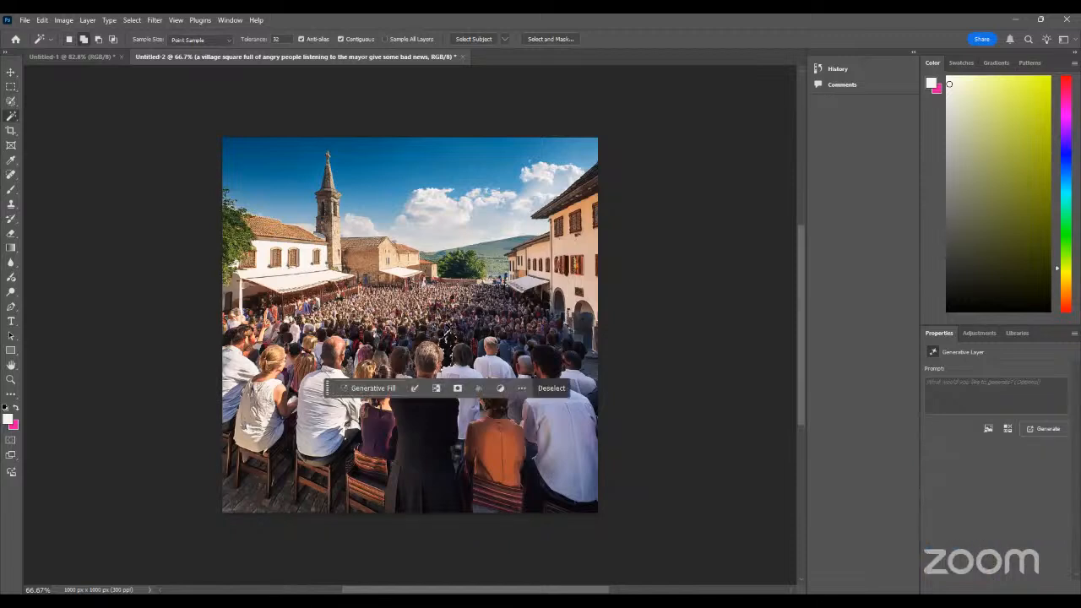
{"action": "left_click", "coordinate": [477, 347], "text": "shift"}
{"action": "left_click", "coordinate": [463, 355]}
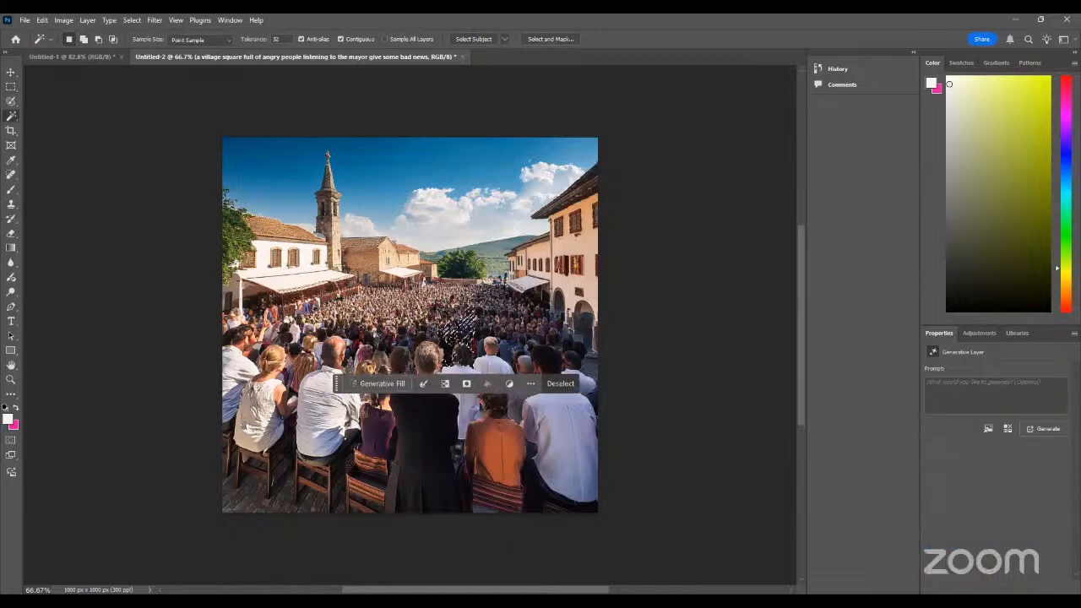
{"action": "left_click", "coordinate": [446, 305]}
{"action": "left_click", "coordinate": [402, 306]}
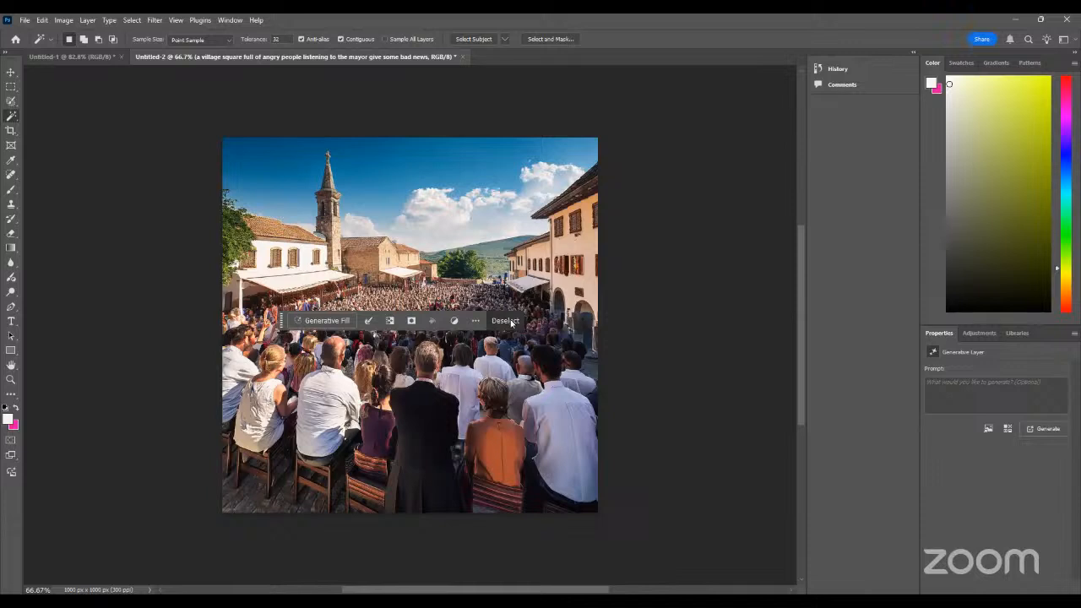
{"action": "key", "text": "m"}
{"action": "key", "text": "ctrl+d"}
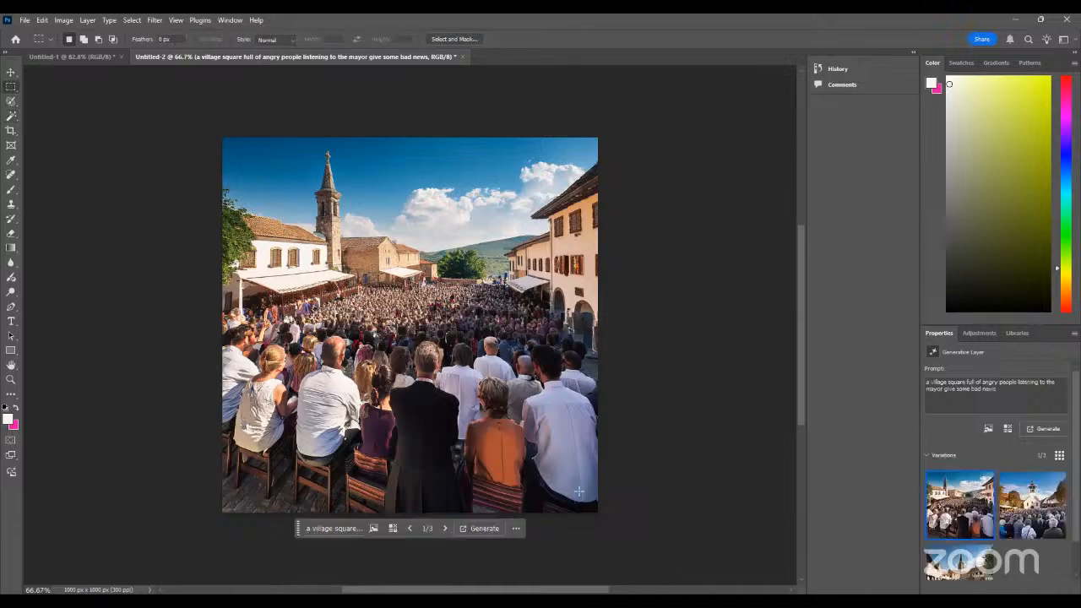
- Select a rectangle over the foreground crowd and fill it with Generative Fill using the prompt "playground"
{"action": "left_click_drag", "start_coordinate": [245, 322], "coordinate": [591, 498]}
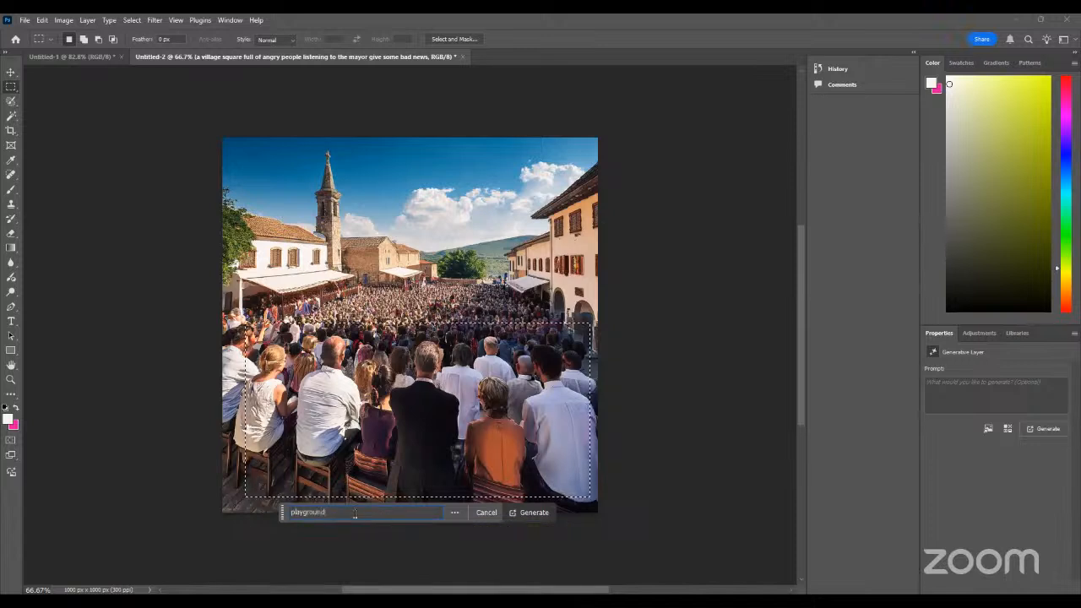
{"action": "key", "text": "Return"}
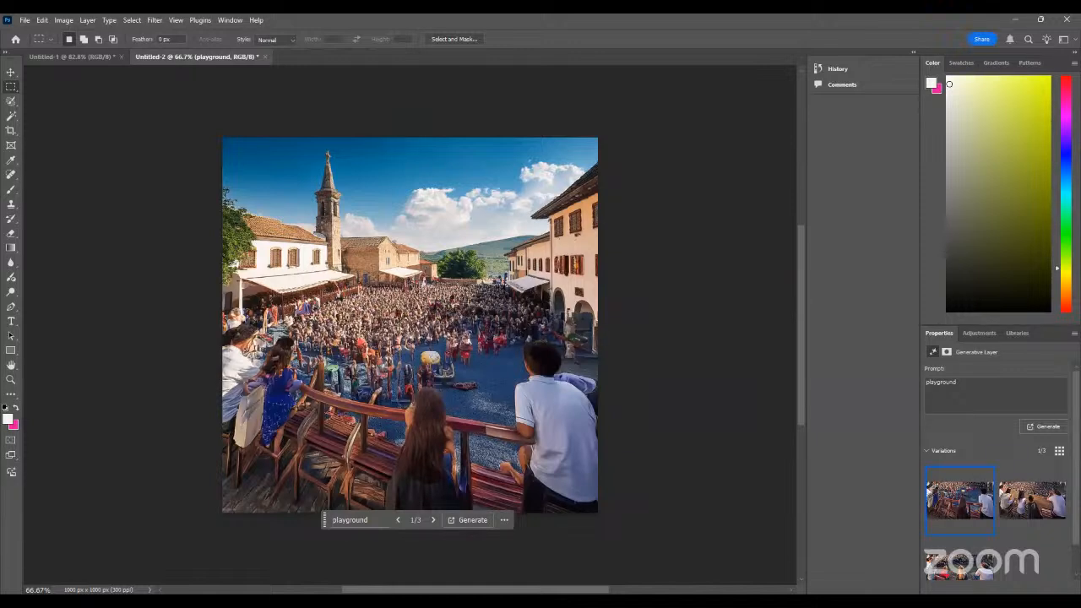
- Try to select the area around the girl at the railing with the Object Selection tool
{"action": "left_click", "coordinate": [12, 101]}
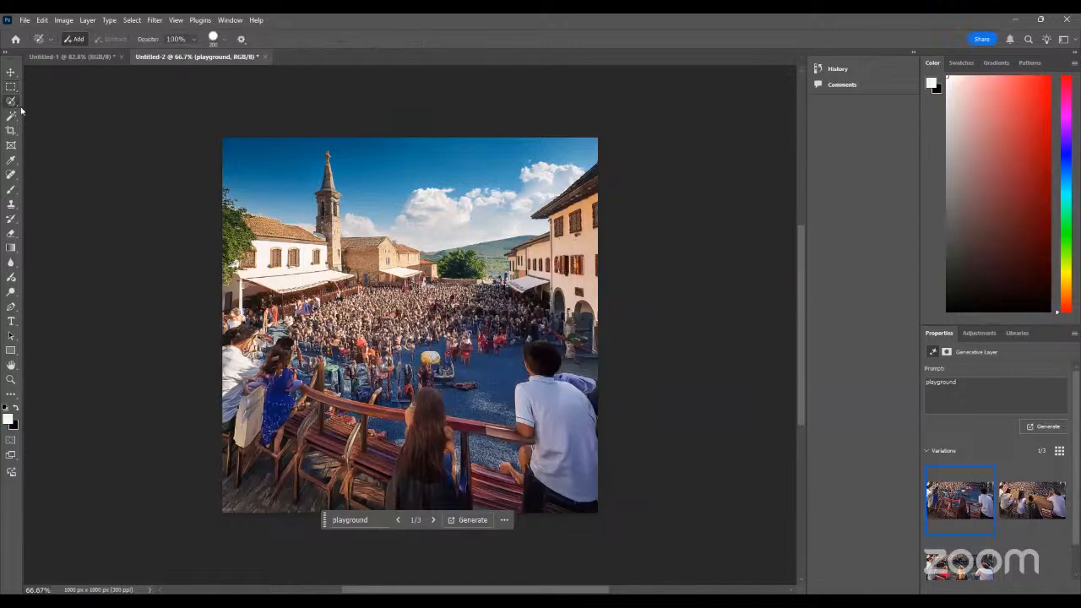
{"action": "left_click", "coordinate": [11, 115]}
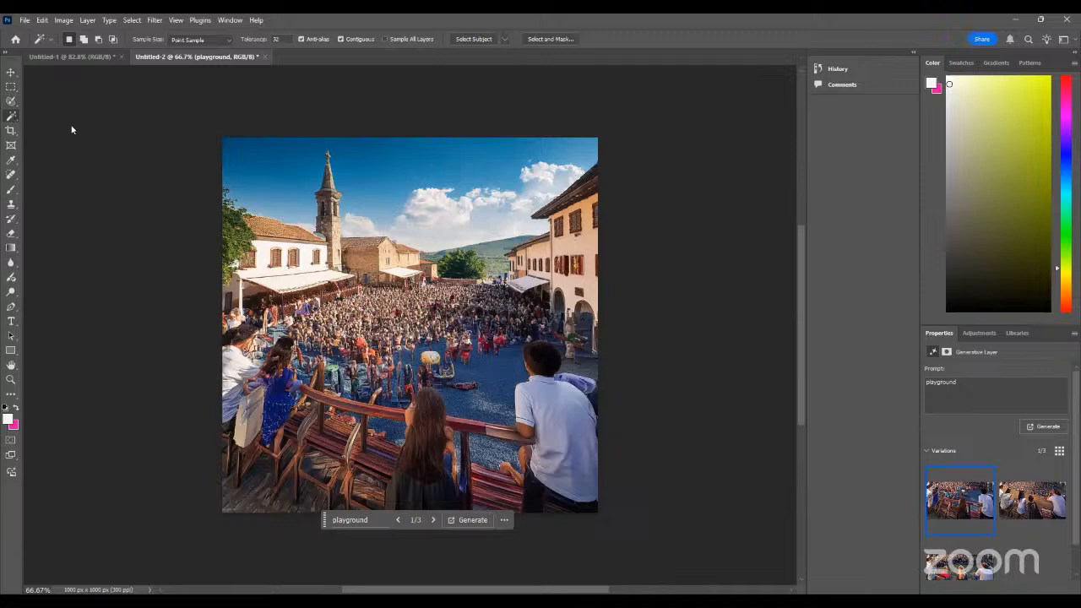
{"action": "right_click", "coordinate": [11, 116]}
{"action": "left_click", "coordinate": [79, 119]}
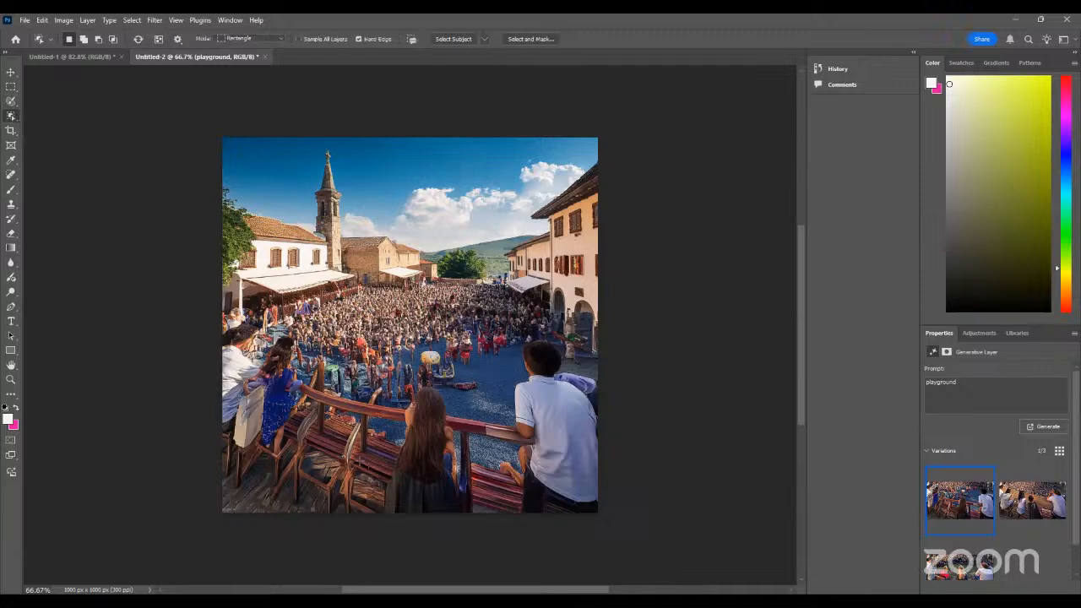
{"action": "left_click_drag", "start_coordinate": [484, 294], "coordinate": [367, 462]}
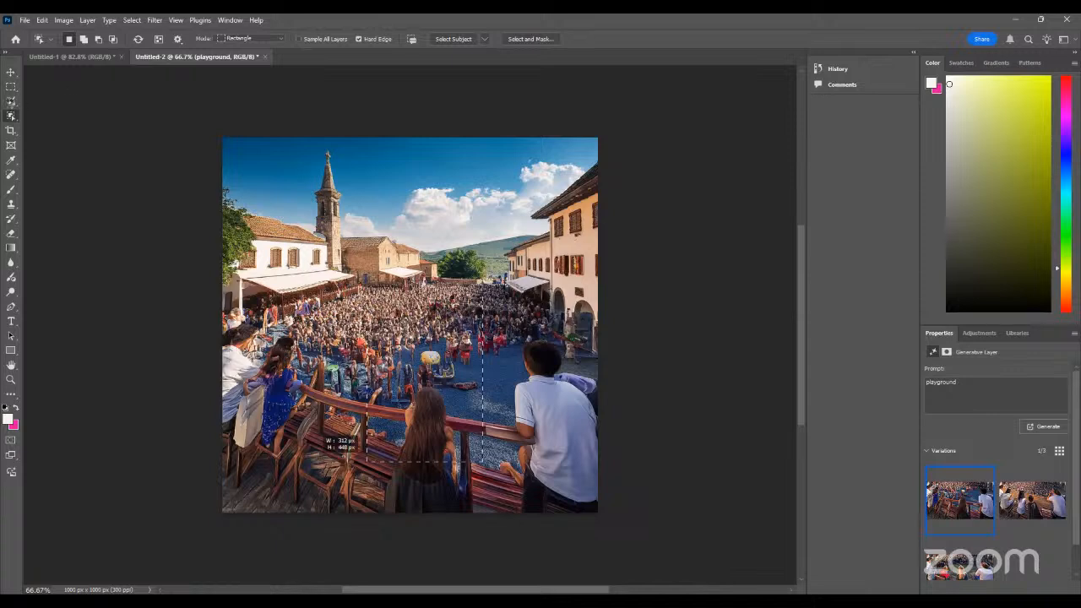
{"action": "left_click", "coordinate": [10, 102]}
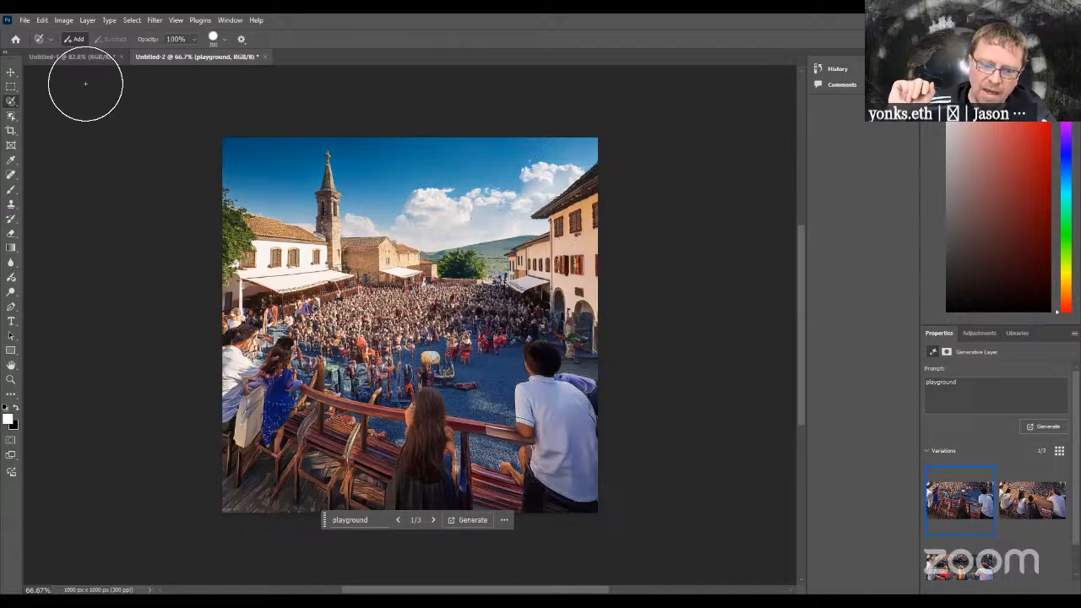
{"action": "left_click", "coordinate": [11, 73]}
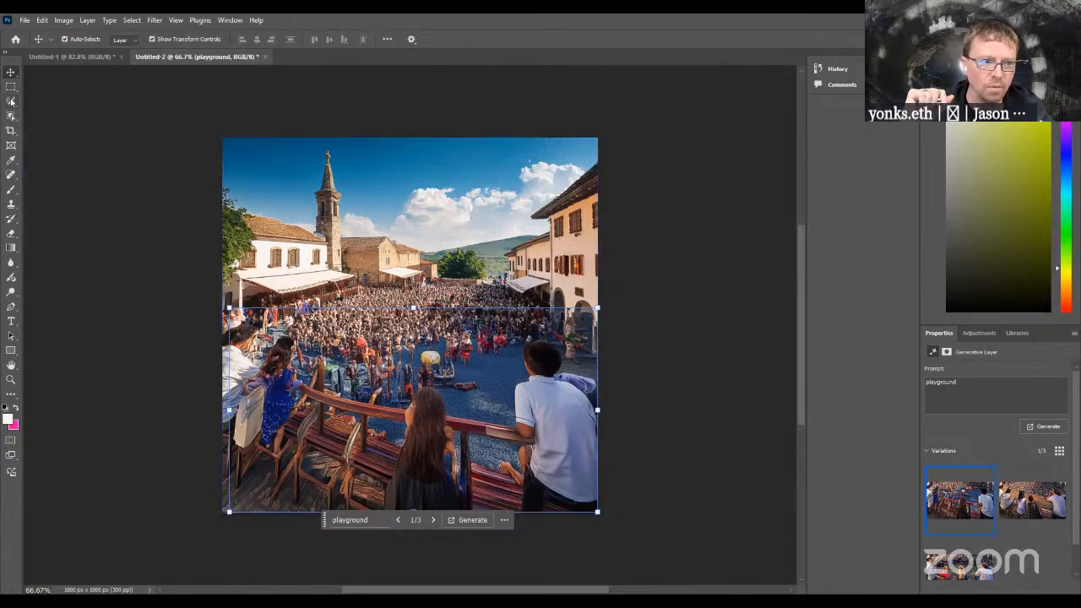
{"action": "left_click", "coordinate": [11, 102]}
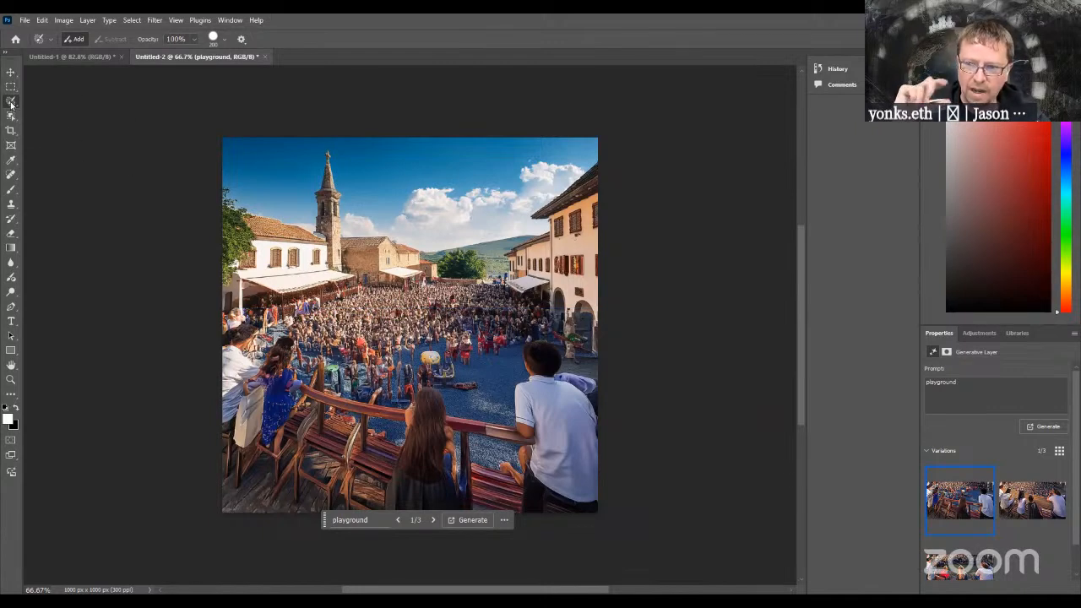
{"action": "right_click", "coordinate": [11, 104]}
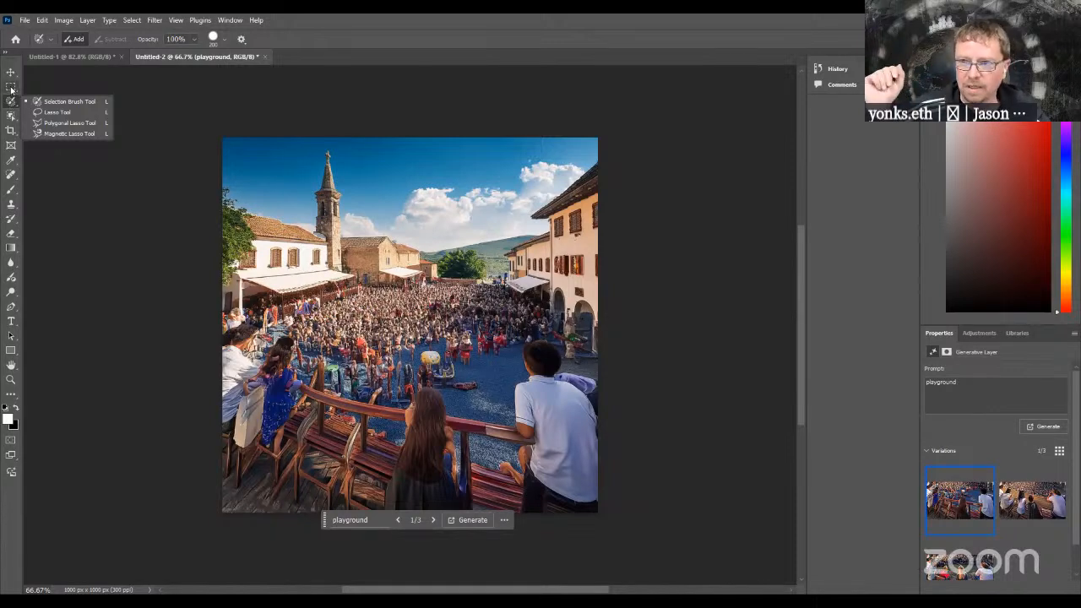
{"action": "left_click", "coordinate": [11, 88]}
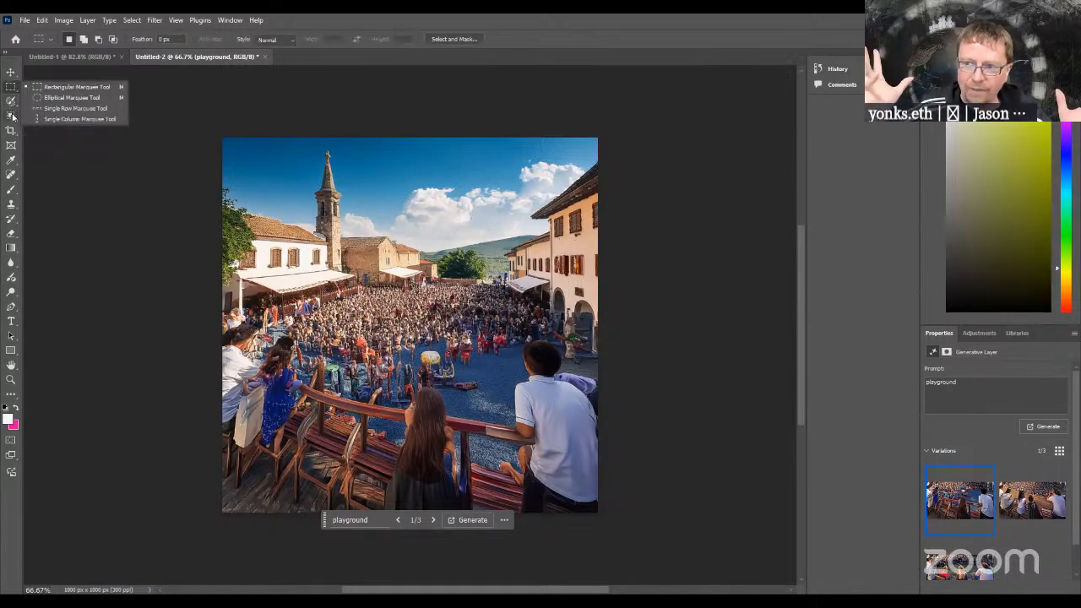
- Switch to the Magic Wand, try to select the sky with the playground layer active, and clear the selection
{"action": "left_click", "coordinate": [11, 116]}
{"action": "left_click", "coordinate": [68, 138]}
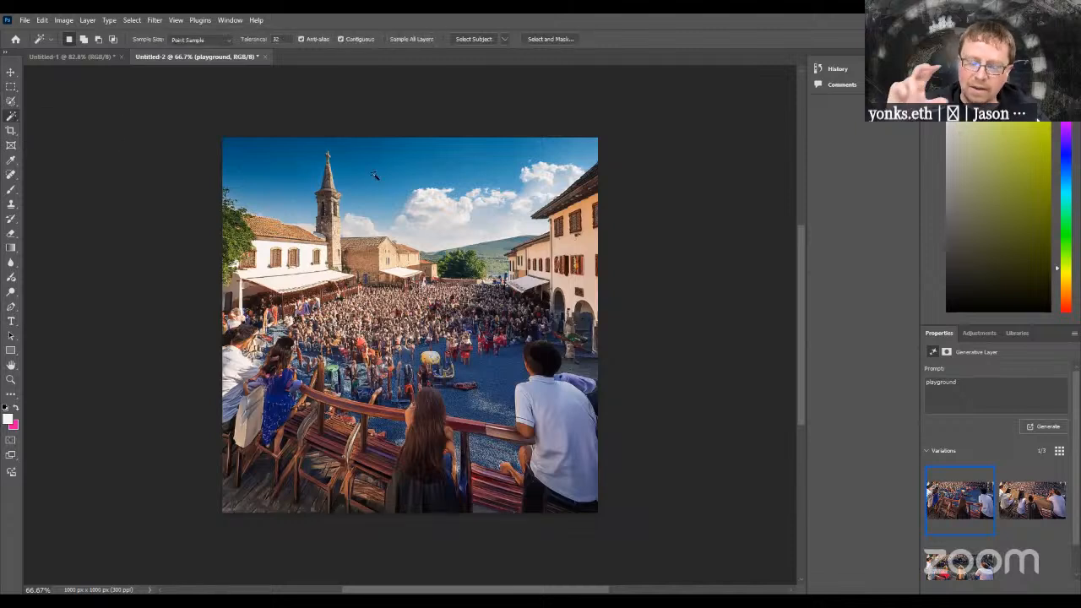
{"action": "left_click", "coordinate": [374, 178]}
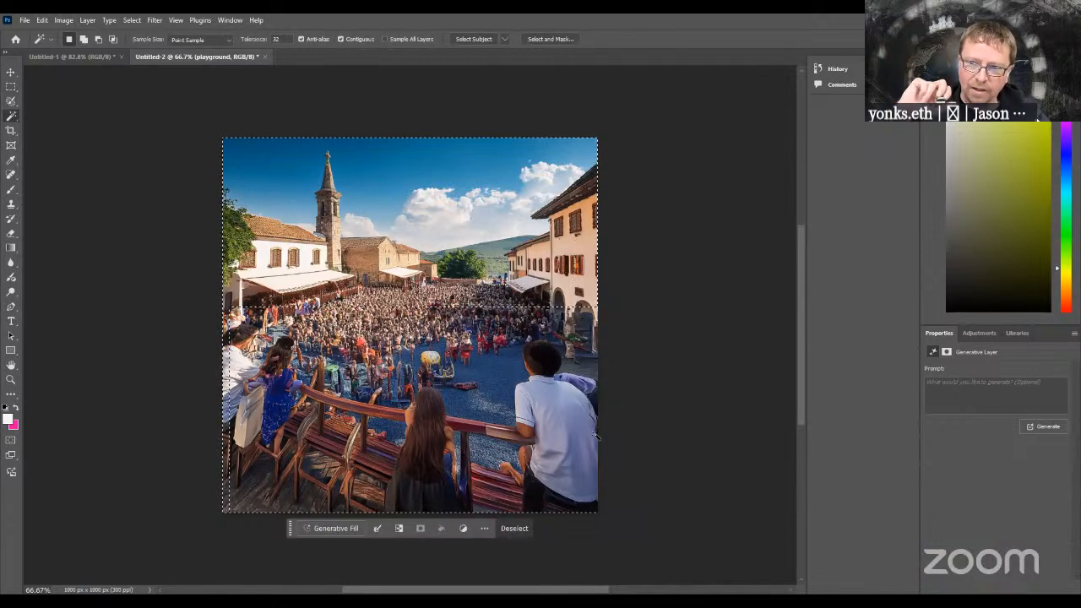
{"action": "key", "text": "ctrl+d"}
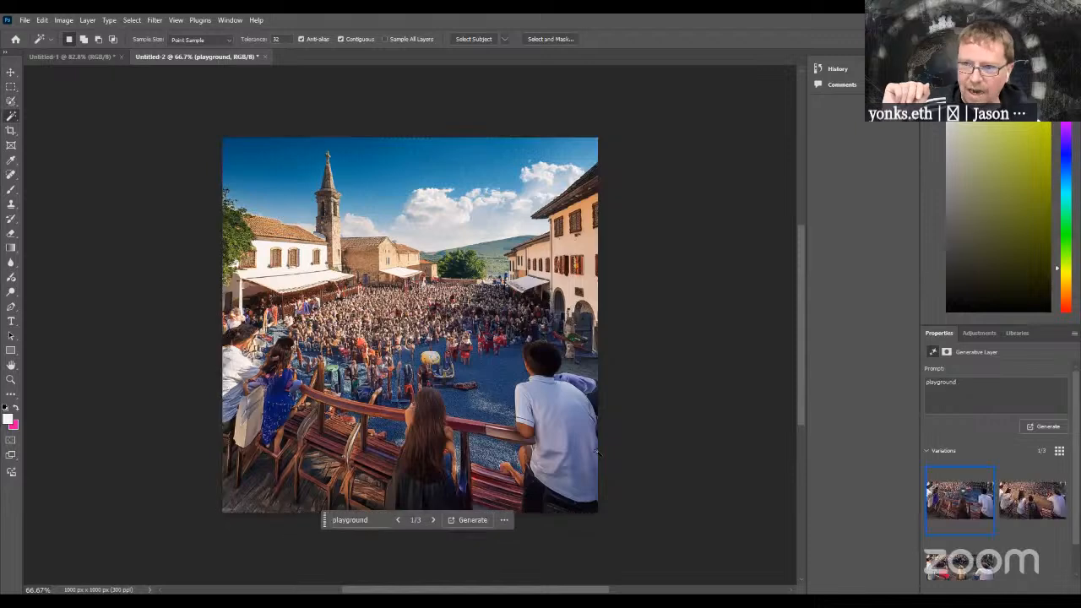
- Merge all visible layers of the village square image into one
{"action": "left_click", "coordinate": [41, 20]}
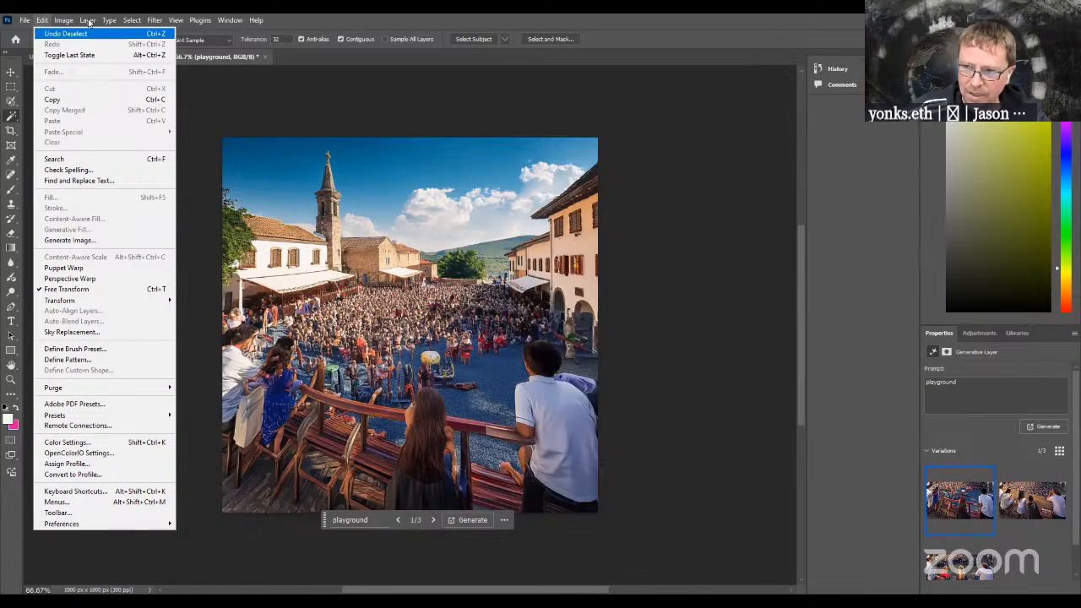
{"action": "mouse_move", "coordinate": [88, 21]}
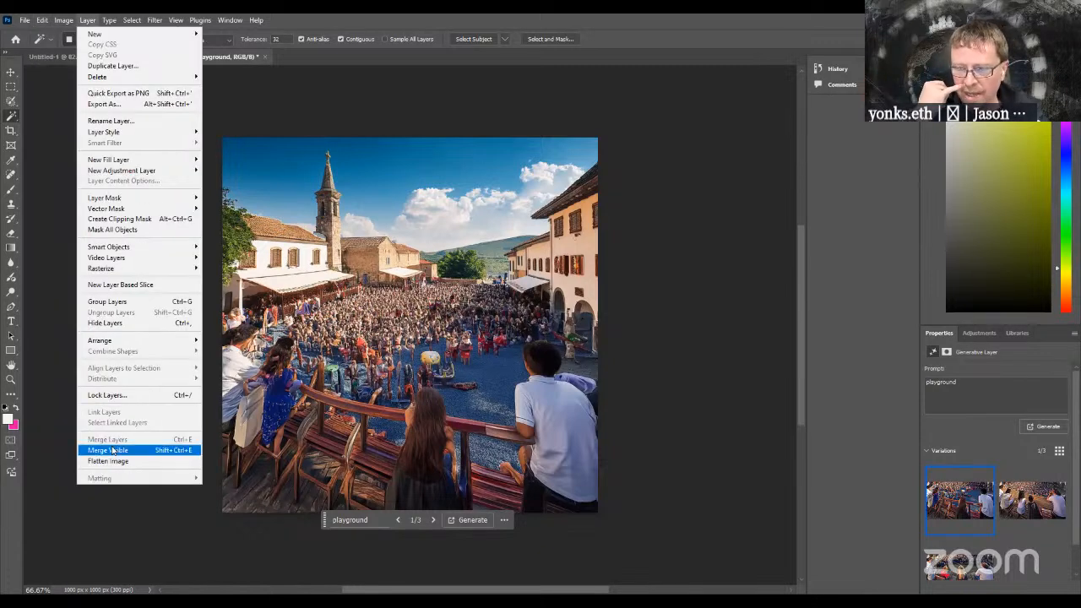
{"action": "left_click", "coordinate": [112, 450]}
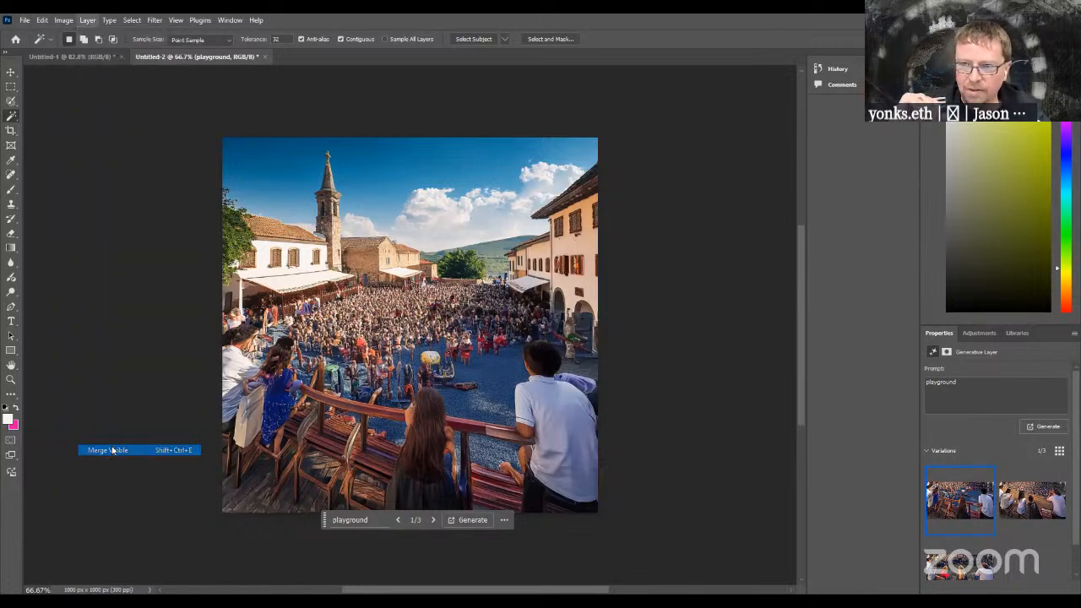
- Select the blue sky above the clouds with the Magic Wand, adding the areas beside the tower and above the roof
{"action": "left_click", "coordinate": [406, 172]}
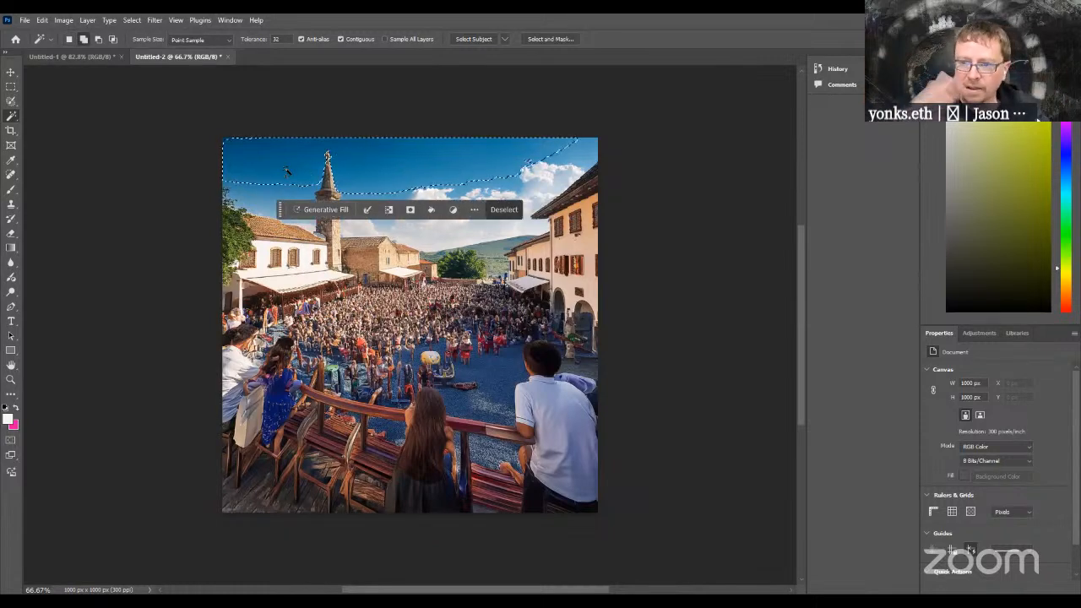
{"action": "left_click", "coordinate": [264, 196], "text": "shift"}
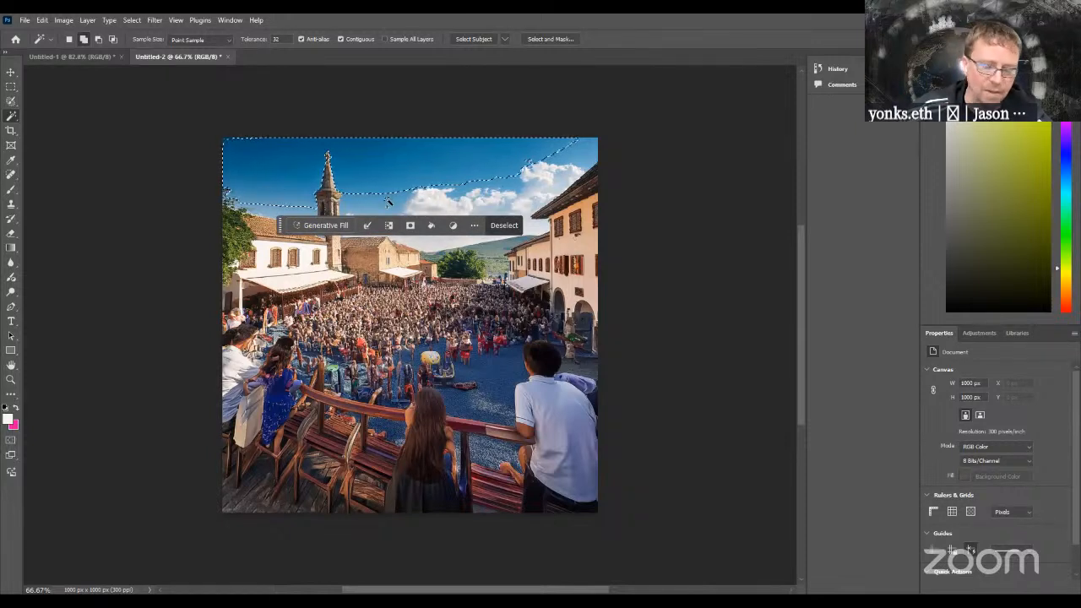
{"action": "left_click", "coordinate": [549, 173], "text": "shift"}
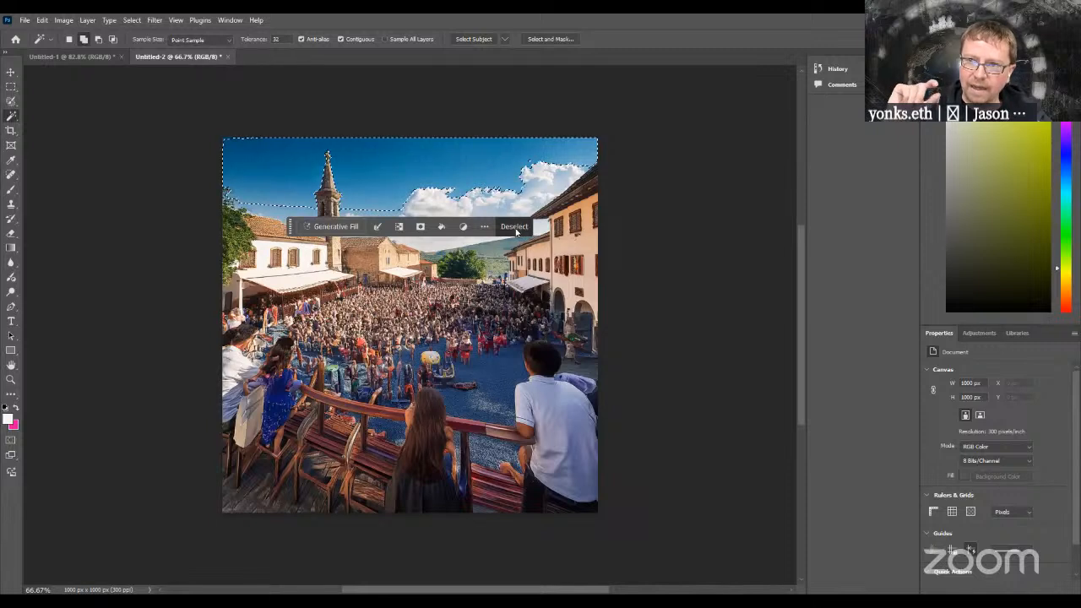
- Fill the selected sky with Generative Fill using the prompt "thunder and lightning"
{"action": "left_click", "coordinate": [336, 227]}
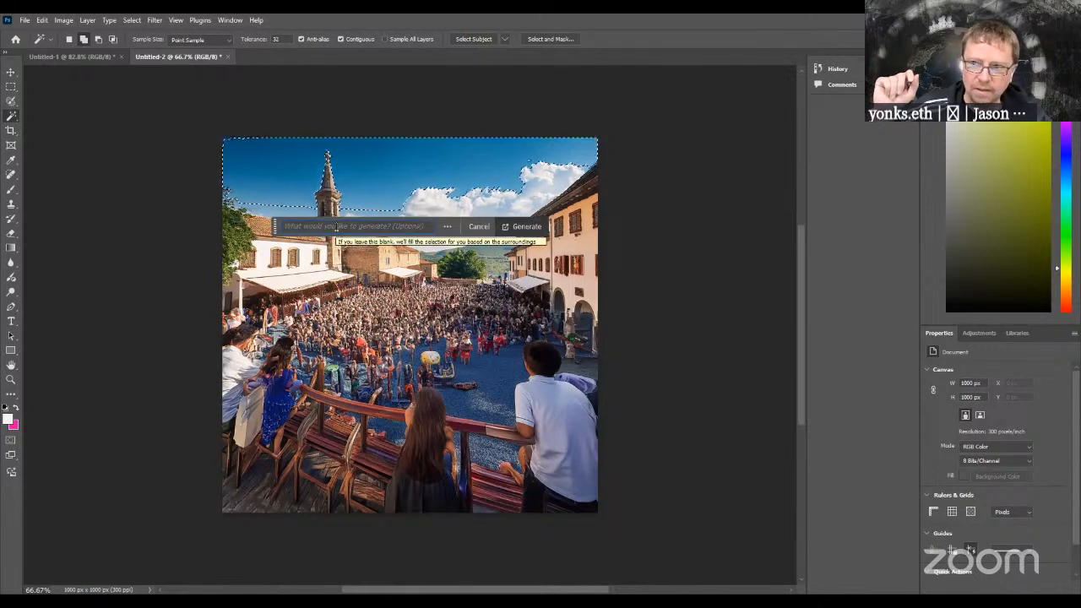
{"action": "type", "text": "thun"}
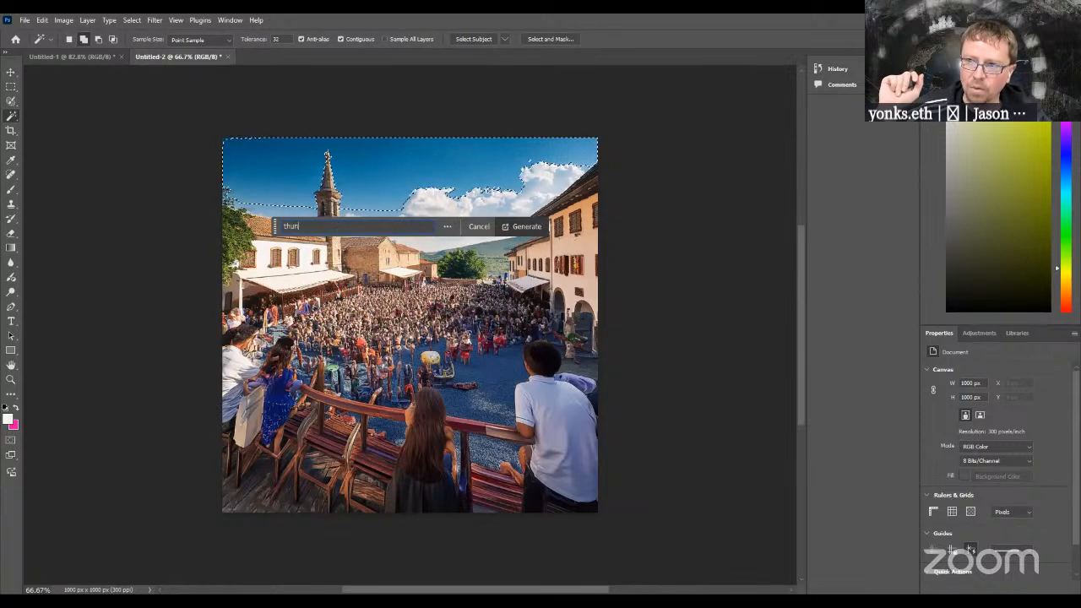
{"action": "type", "text": "der and ligh"}
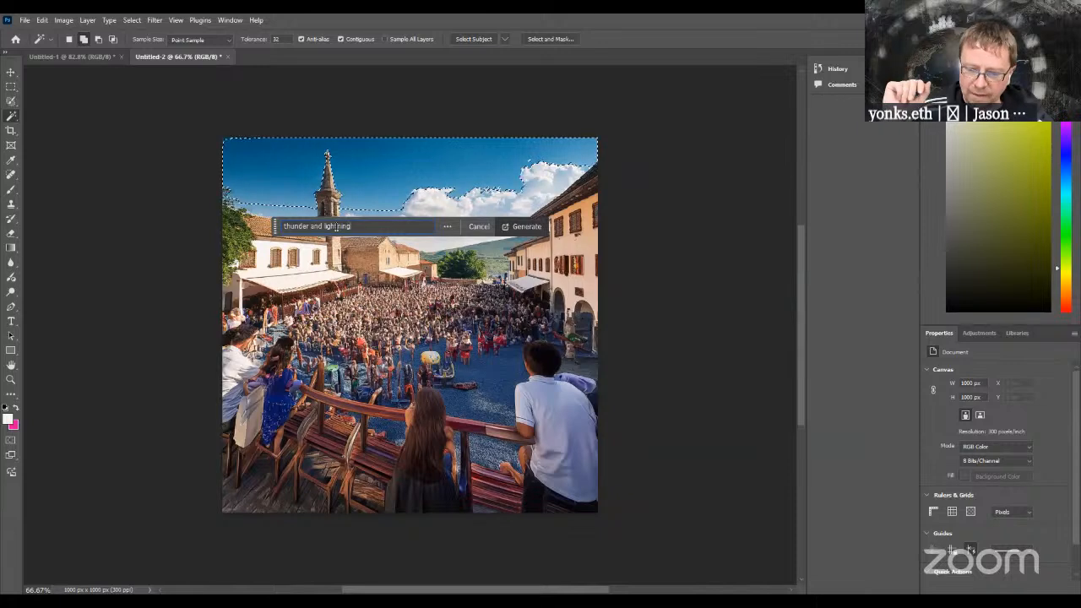
{"action": "type", "text": "tning"}
{"action": "key", "text": "Return"}
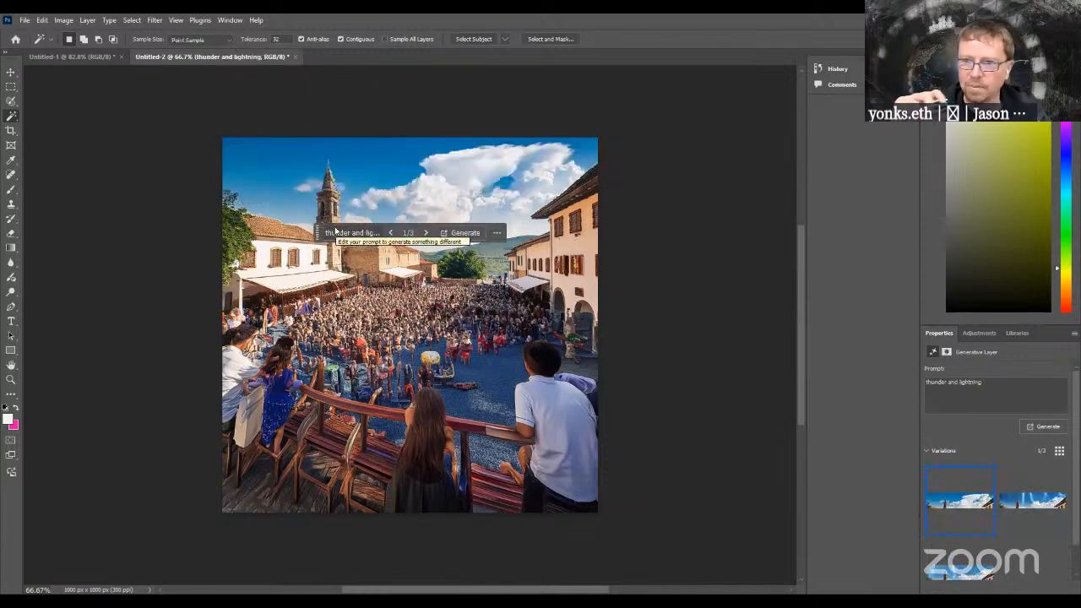
- Preview the second and third variations of the thunder and lightning sky
{"action": "left_click", "coordinate": [1038, 505]}
{"action": "scroll", "coordinate": [996, 532], "scroll_direction": "down", "scroll_amount": 2}
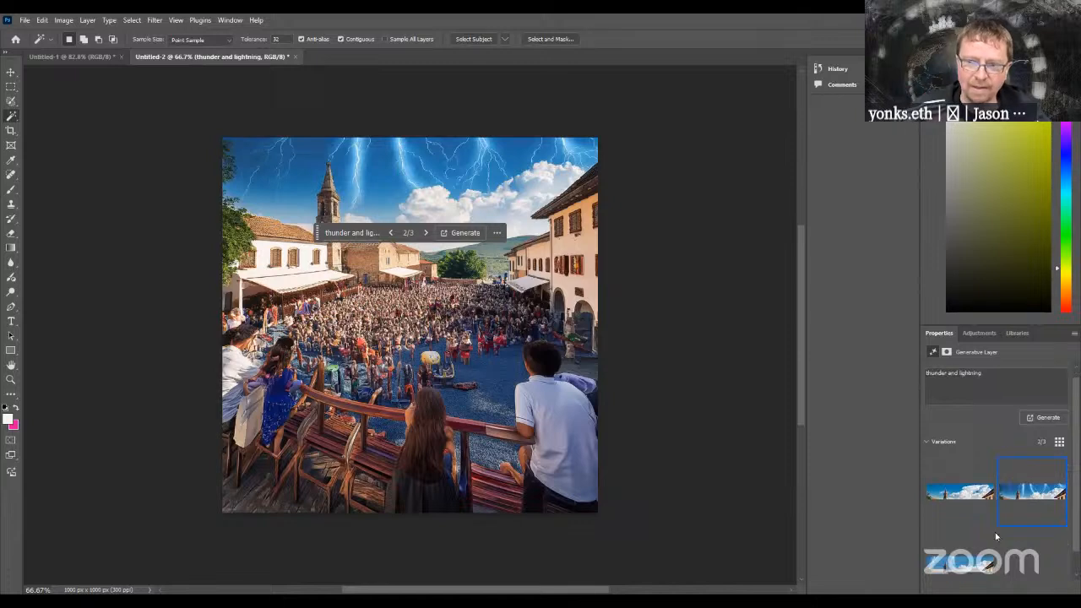
{"action": "left_click", "coordinate": [963, 547]}
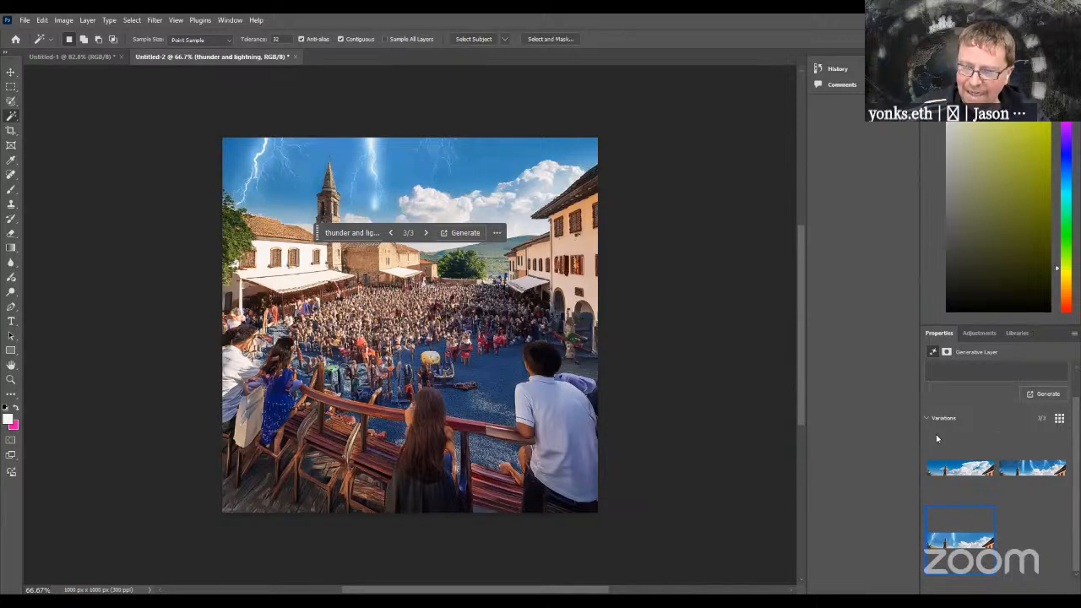
- Extend the sky prompt to "thunder and lightning and a dark sky" and generate new variations
{"action": "scroll", "coordinate": [938, 436], "scroll_direction": "up", "scroll_amount": 2}
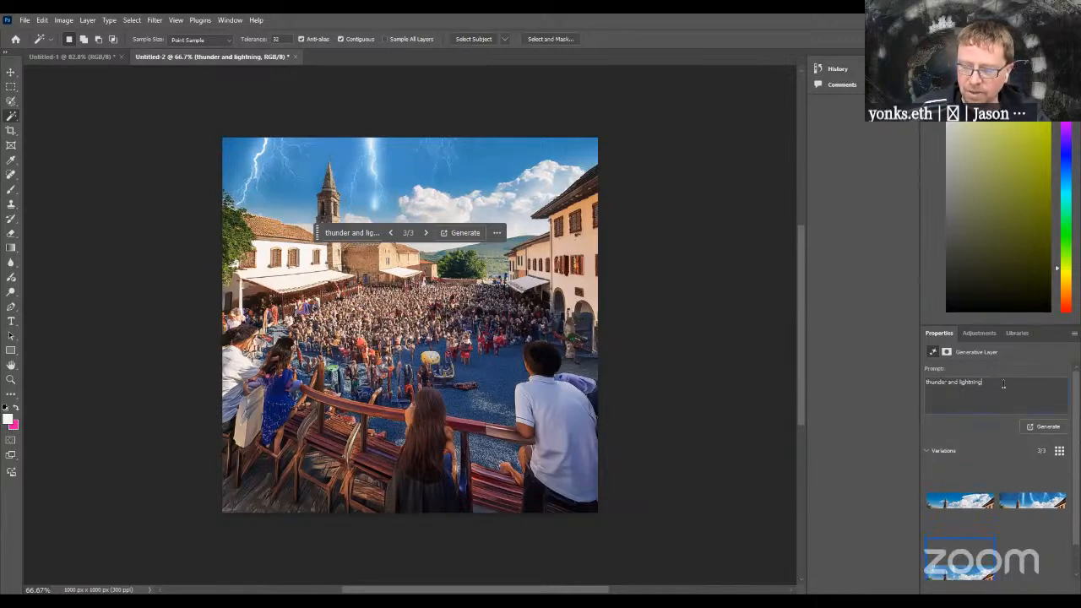
{"action": "type", "text": "nd s"}
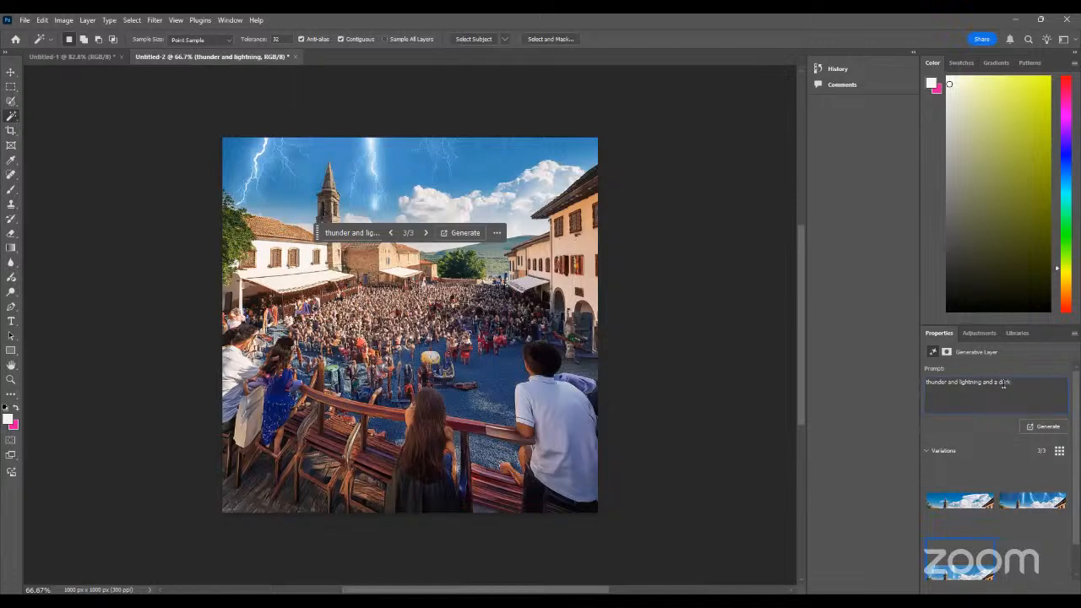
{"action": "type", "text": "ky"}
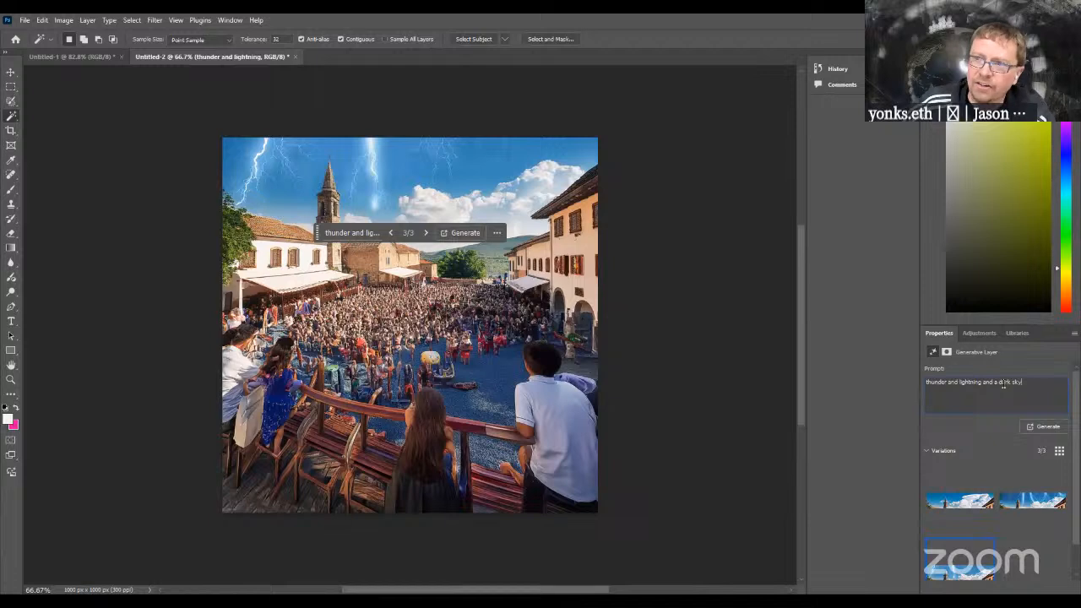
{"action": "key", "text": "Return"}
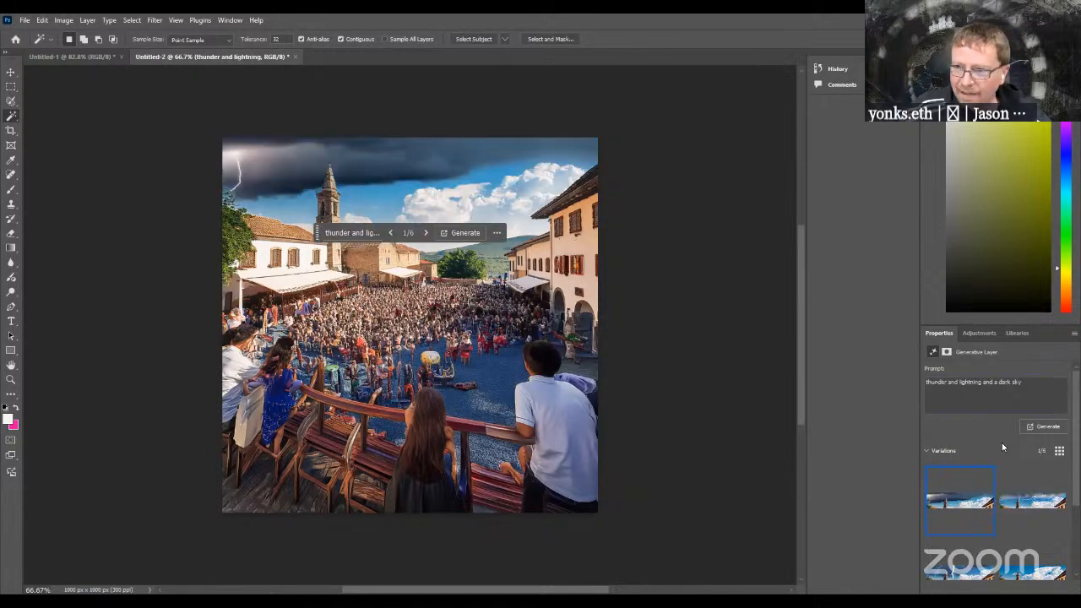
- Preview the second and third dark sky variations and look through the remaining thumbnails
{"action": "left_click", "coordinate": [1025, 503]}
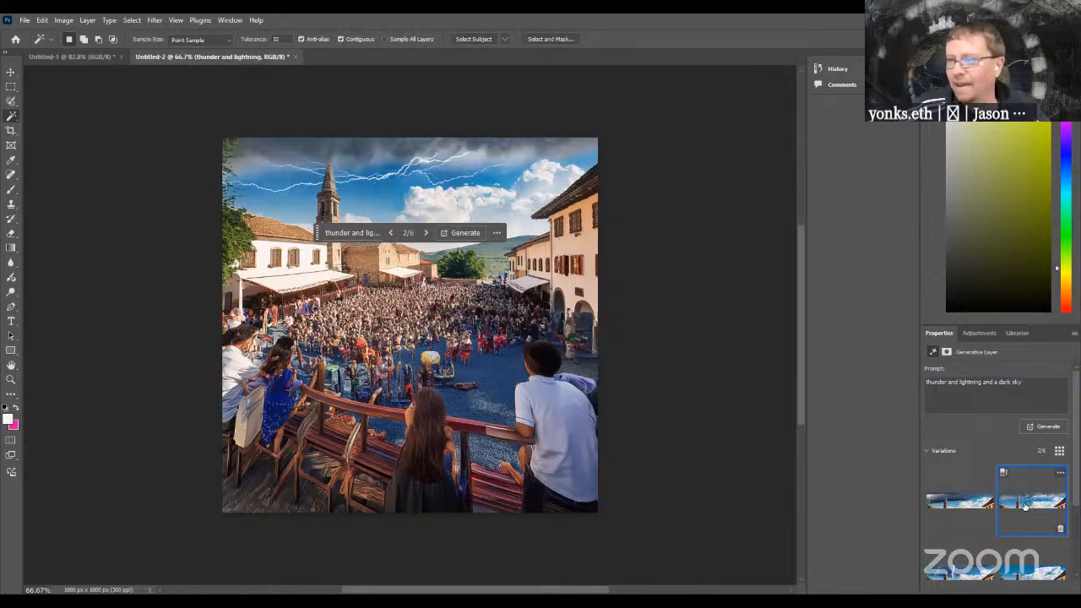
{"action": "scroll", "coordinate": [1026, 570], "scroll_direction": "down", "scroll_amount": 1}
{"action": "left_click", "coordinate": [968, 556]}
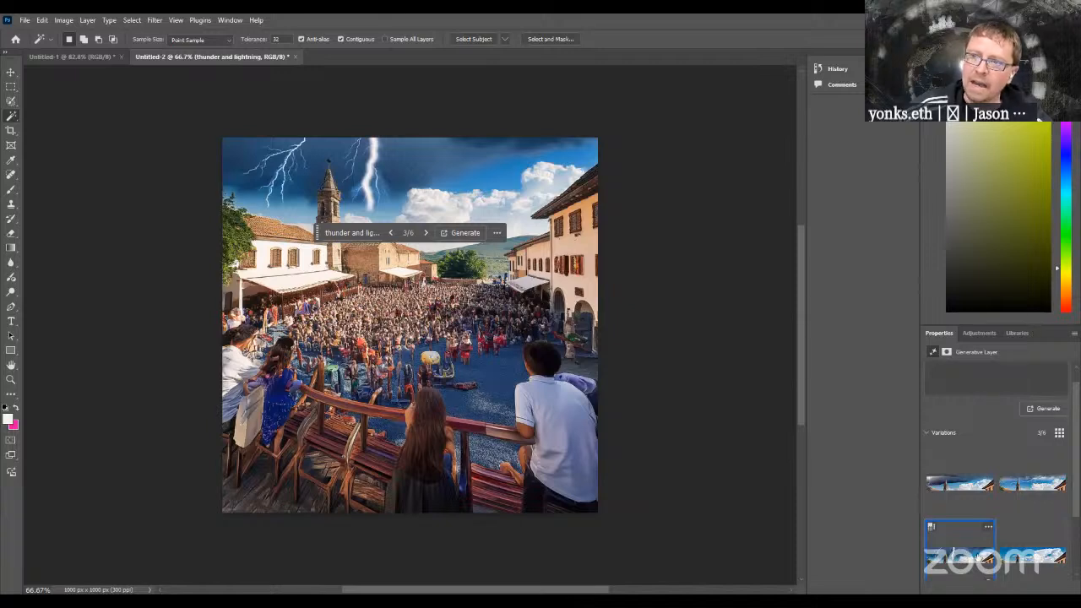
{"action": "scroll", "coordinate": [963, 553], "scroll_direction": "down", "scroll_amount": 1}
{"action": "scroll", "coordinate": [1034, 536], "scroll_direction": "down", "scroll_amount": 1}
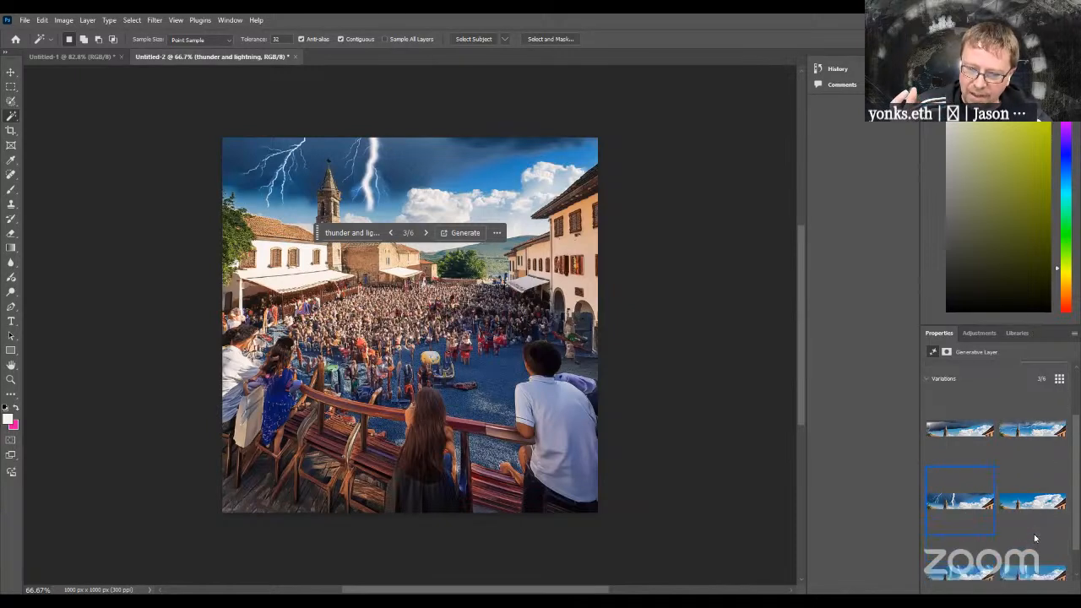
- Generate new sky variations with the prompt "thunder and lightning and a dark threatening sky" and show the second one
{"action": "scroll", "coordinate": [973, 420], "scroll_direction": "up", "scroll_amount": 3}
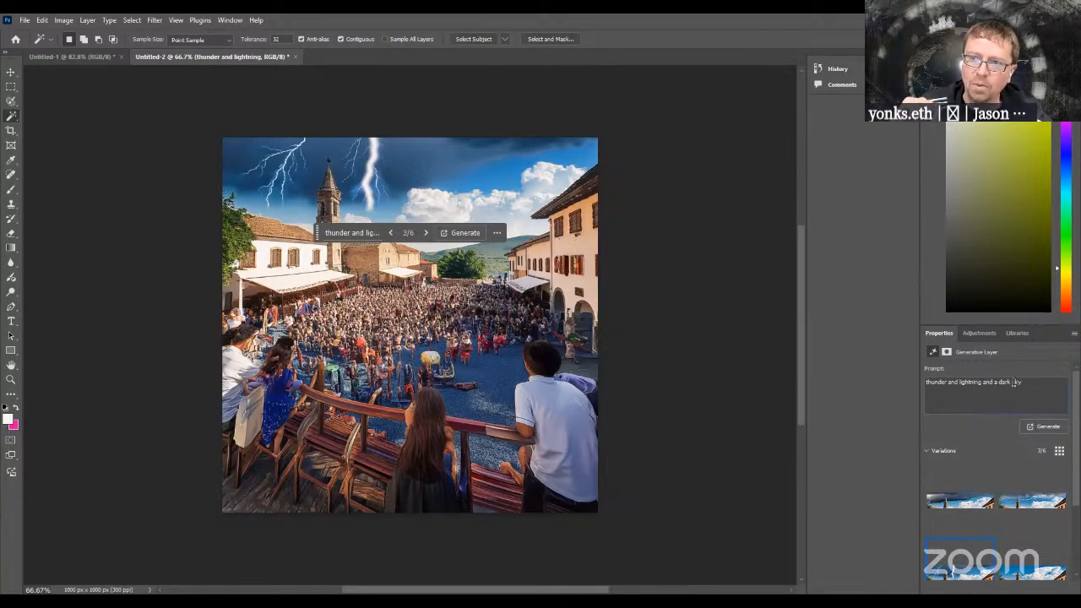
{"action": "type", "text": "threatening"}
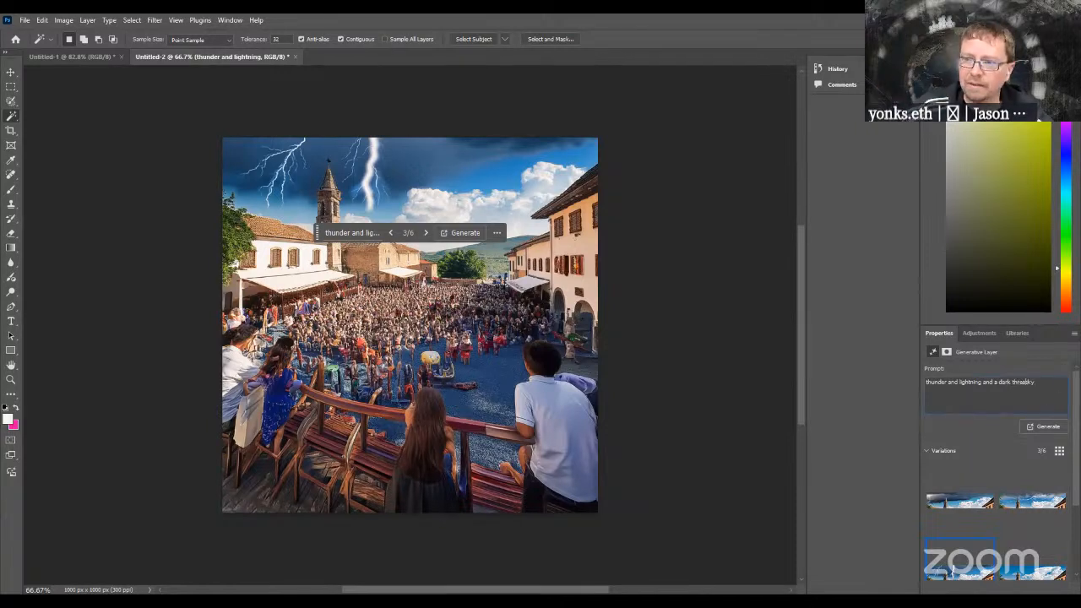
{"action": "key", "text": "Return"}
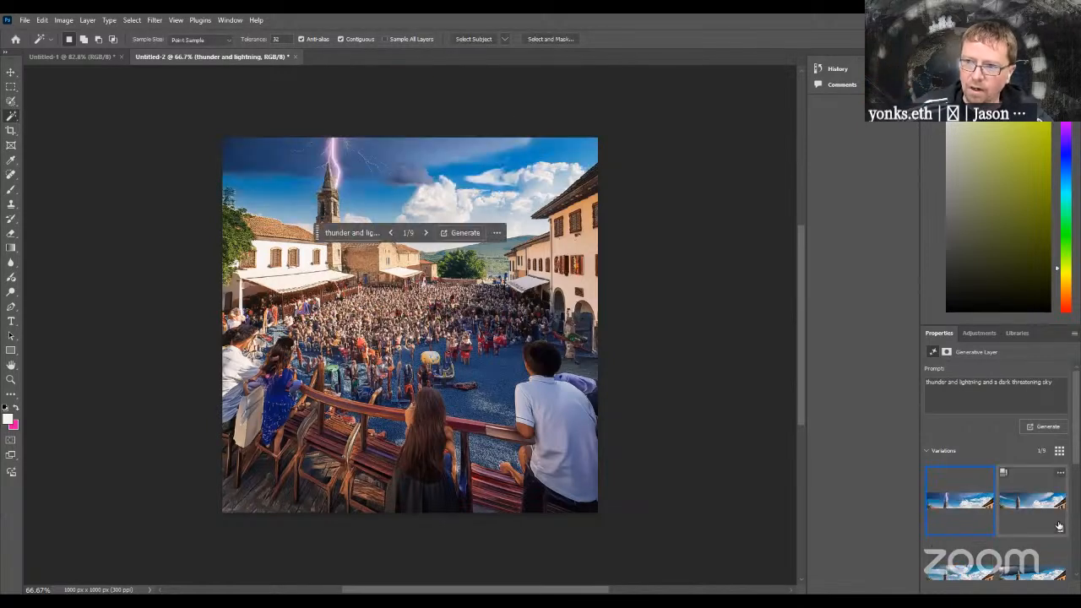
{"action": "left_click", "coordinate": [1043, 523]}
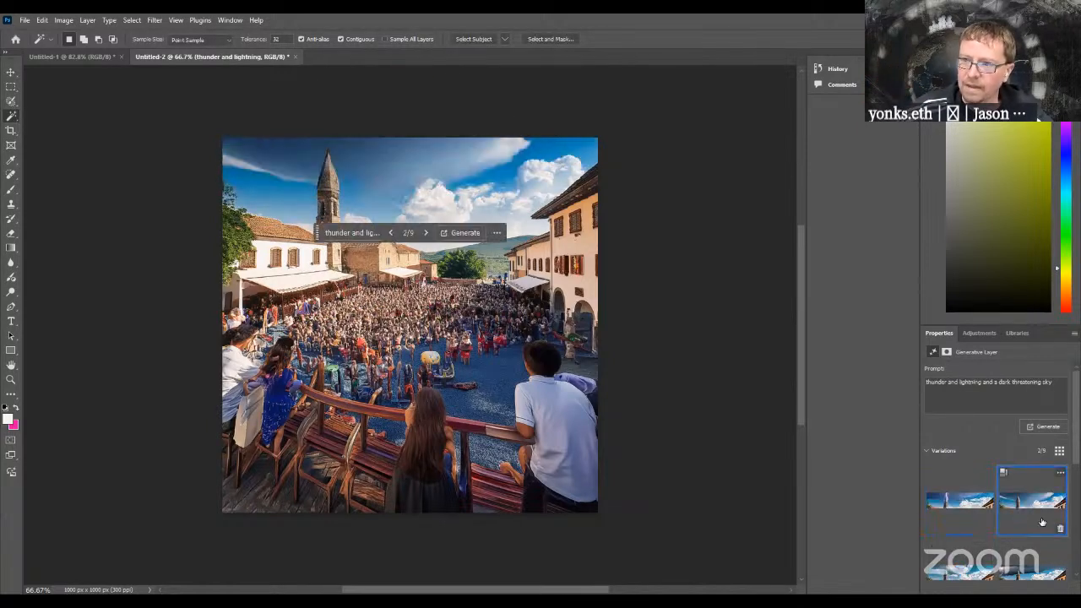
- Preview the third variation of the dark threatening sky
{"action": "left_click", "coordinate": [975, 576]}
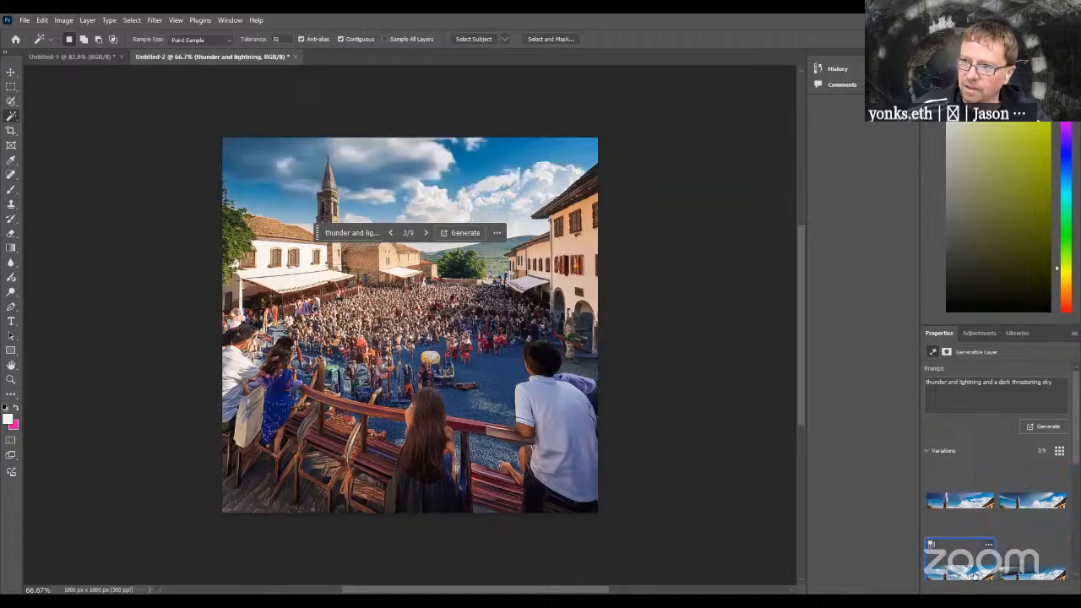
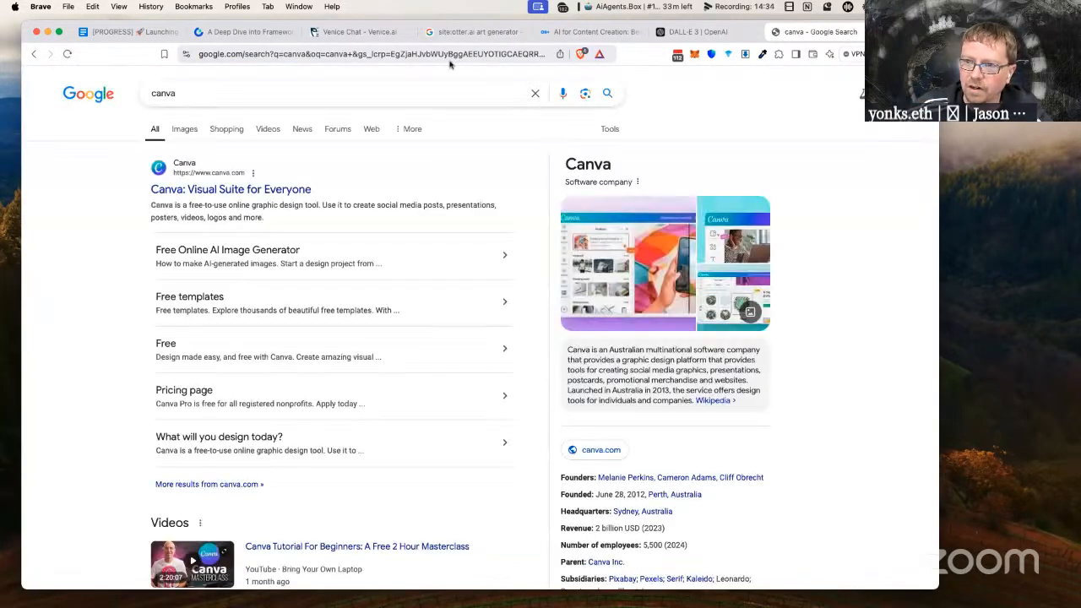
- In the Brave browser, open Canva's website, search Google for "site:canva.com api" and skim the results
{"action": "left_click", "coordinate": [250, 191]}
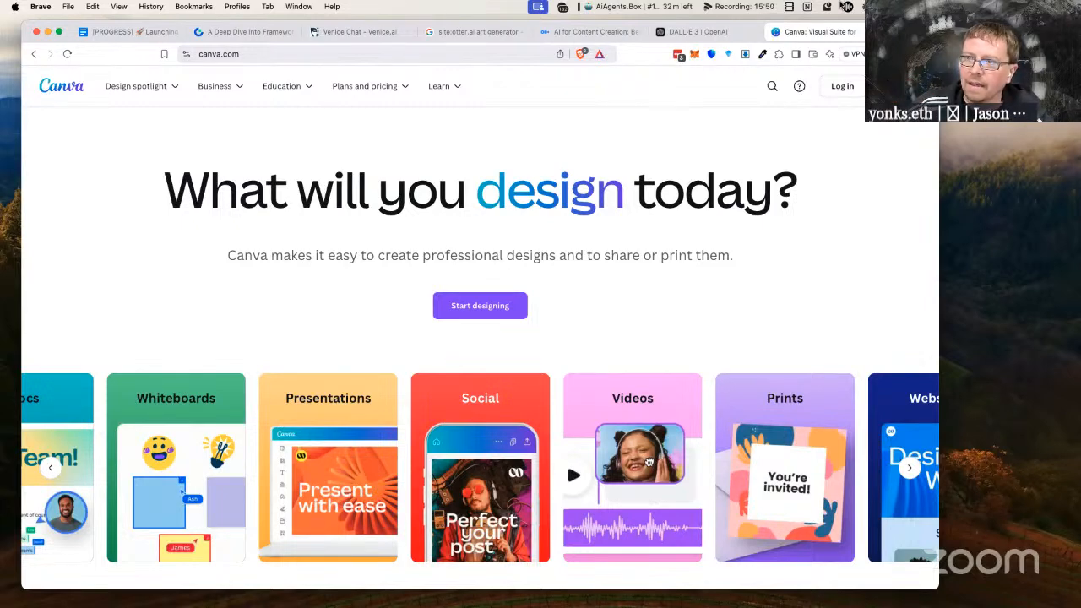
{"action": "left_click", "coordinate": [315, 54]}
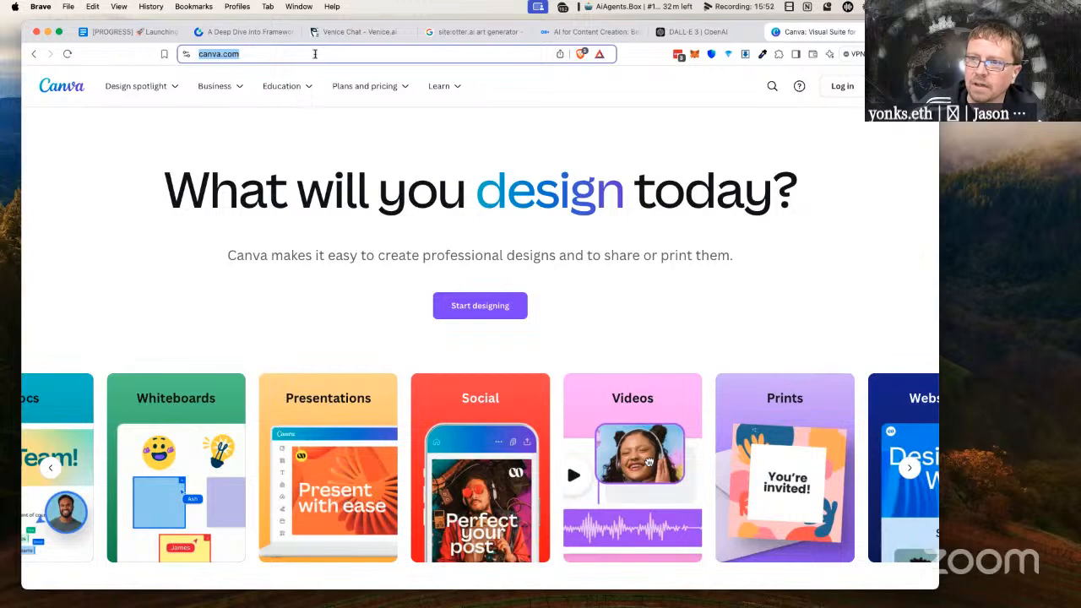
{"action": "key", "text": "Left"}
{"action": "key", "text": "shift+Home"}
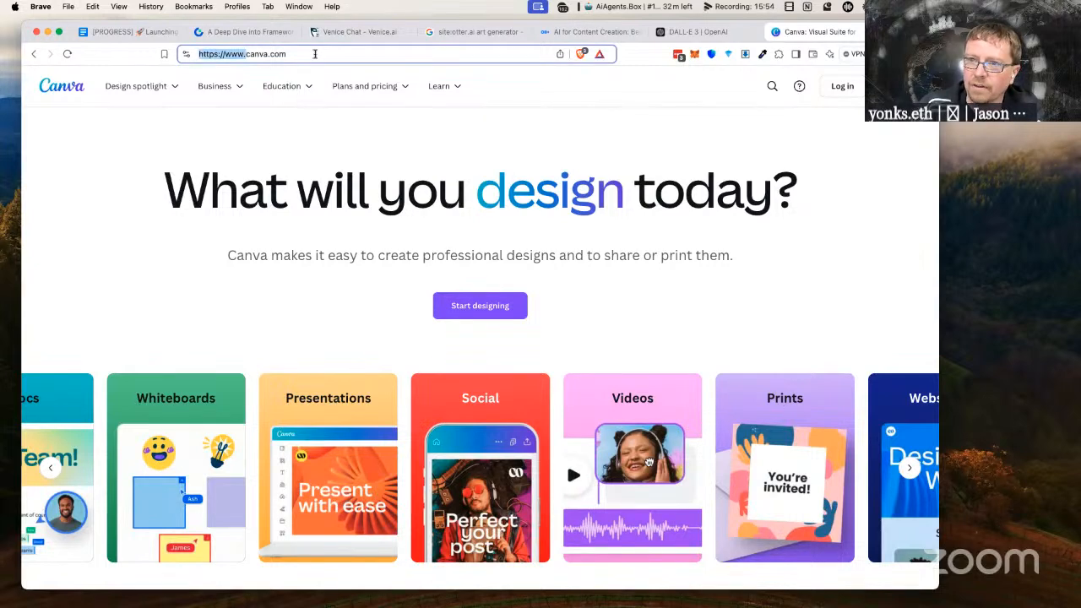
{"action": "key", "text": "BackSpace"}
{"action": "type", "text": "site:"}
{"action": "type", "text": " api"}
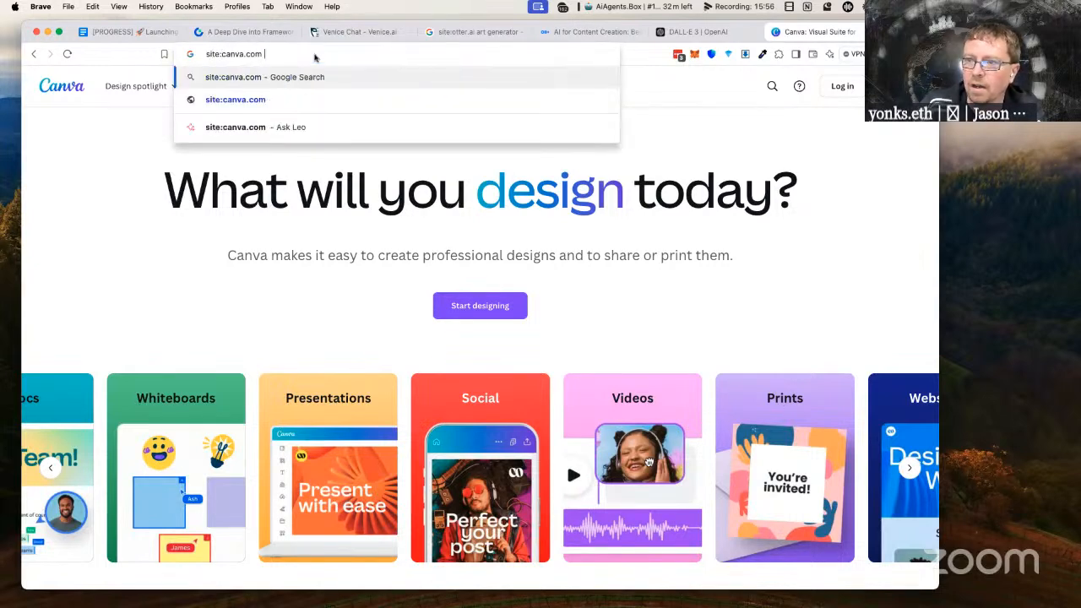
{"action": "key", "text": "Return"}
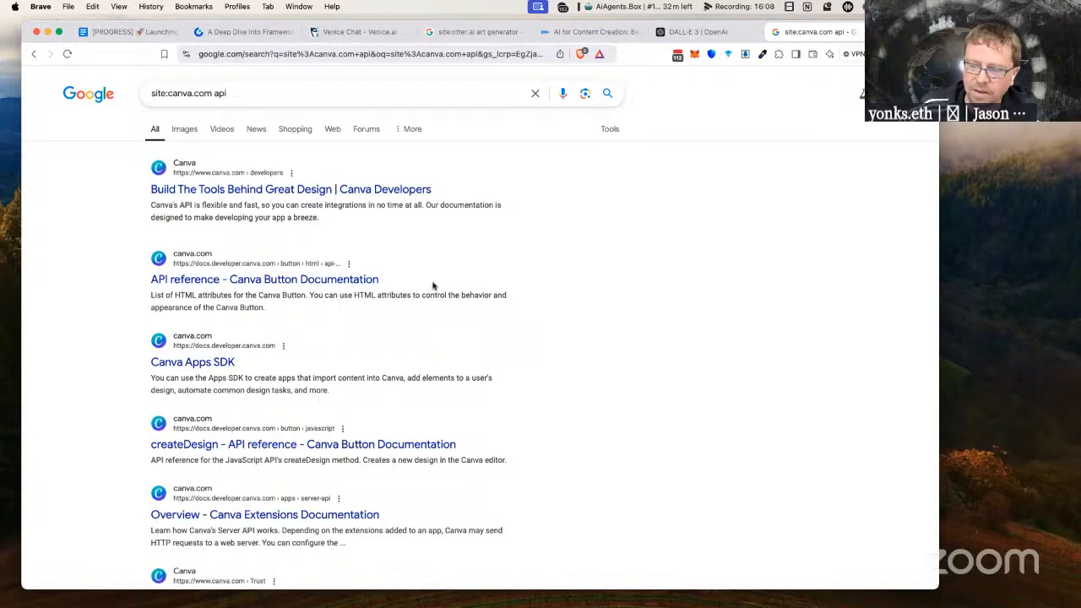
{"action": "scroll", "coordinate": [433, 285], "scroll_direction": "down", "scroll_amount": 5}
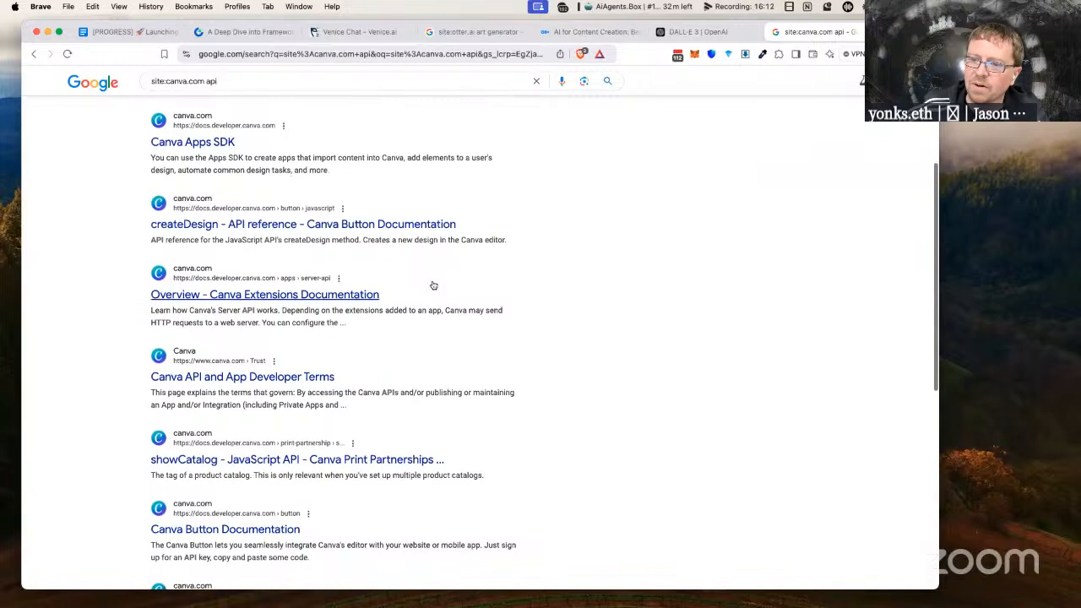
{"action": "scroll", "coordinate": [433, 286], "scroll_direction": "up", "scroll_amount": 5}
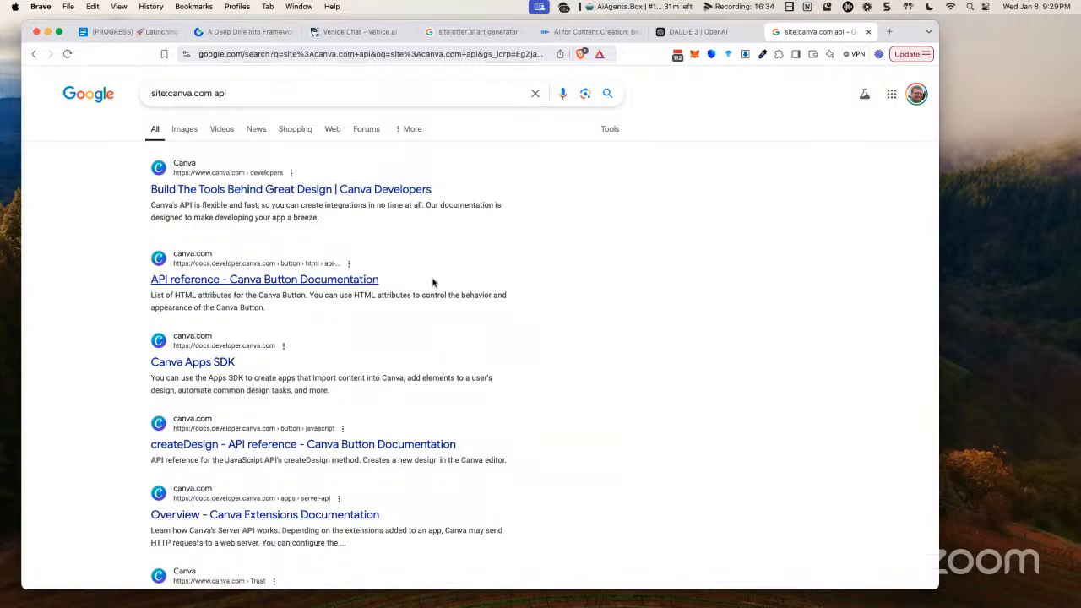
- Switch to the Google Docs document and add the line "Next Actions / Opportunities" below the tools checklist in Tools WG01
{"action": "left_click", "coordinate": [118, 31]}
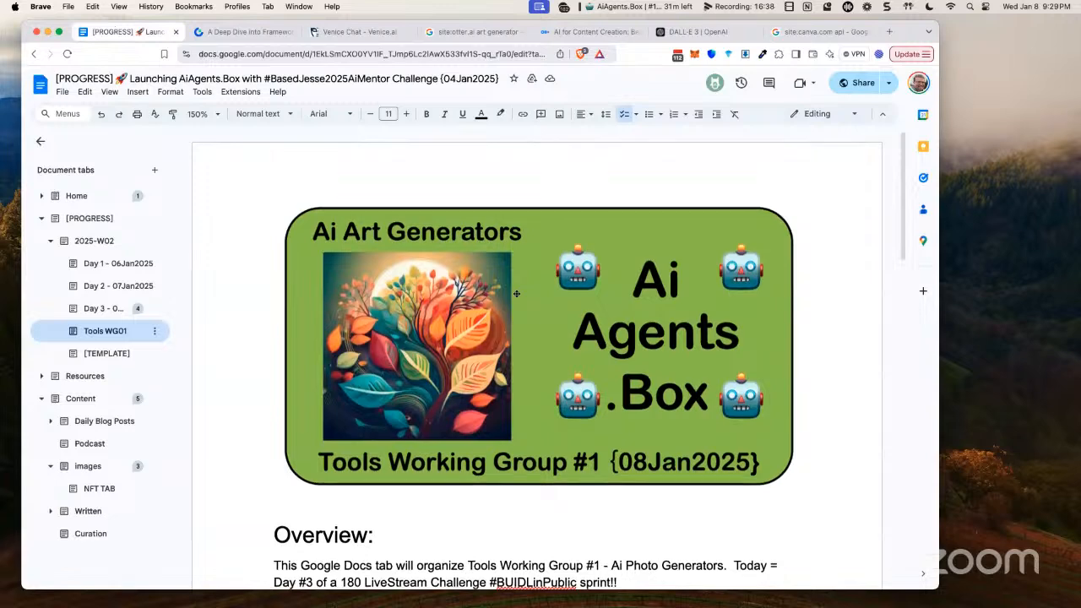
{"action": "scroll", "coordinate": [515, 291], "scroll_direction": "down", "scroll_amount": 3}
{"action": "scroll", "coordinate": [513, 291], "scroll_direction": "down", "scroll_amount": 10}
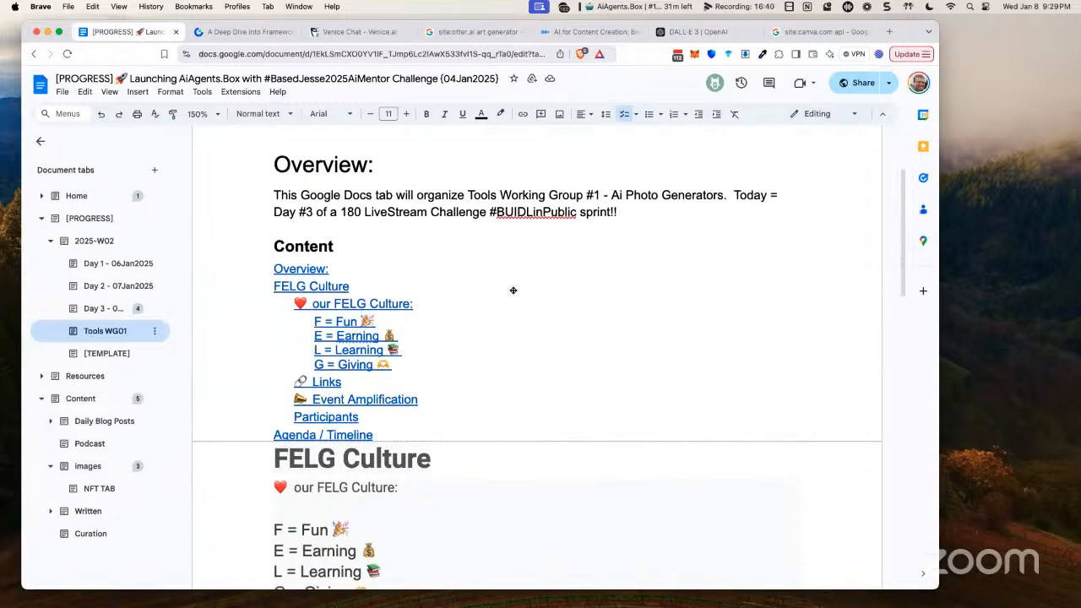
{"action": "scroll", "coordinate": [515, 292], "scroll_direction": "down", "scroll_amount": 7}
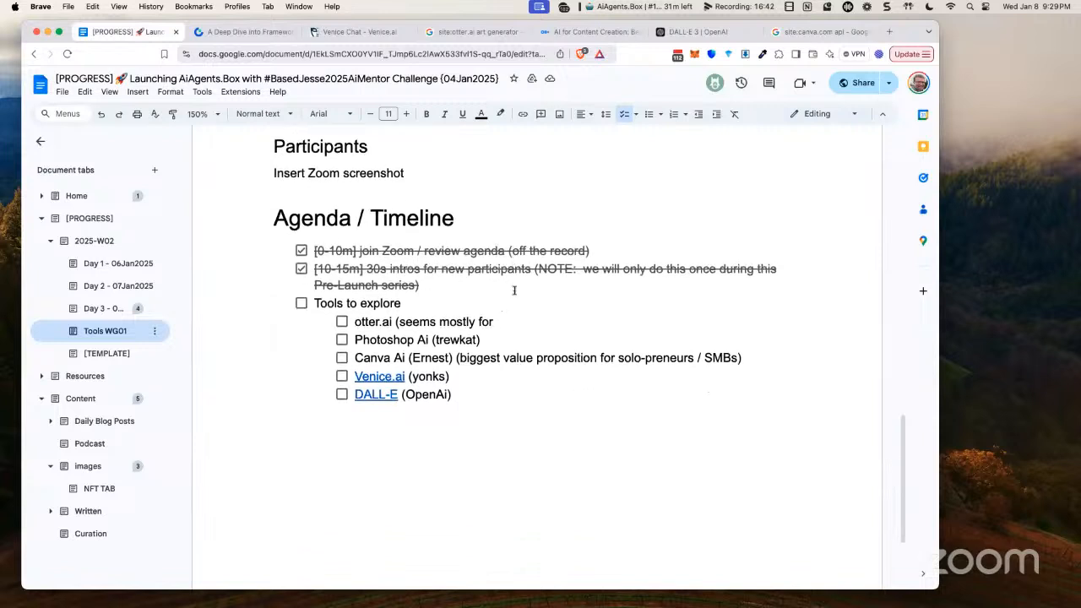
{"action": "left_click", "coordinate": [444, 450]}
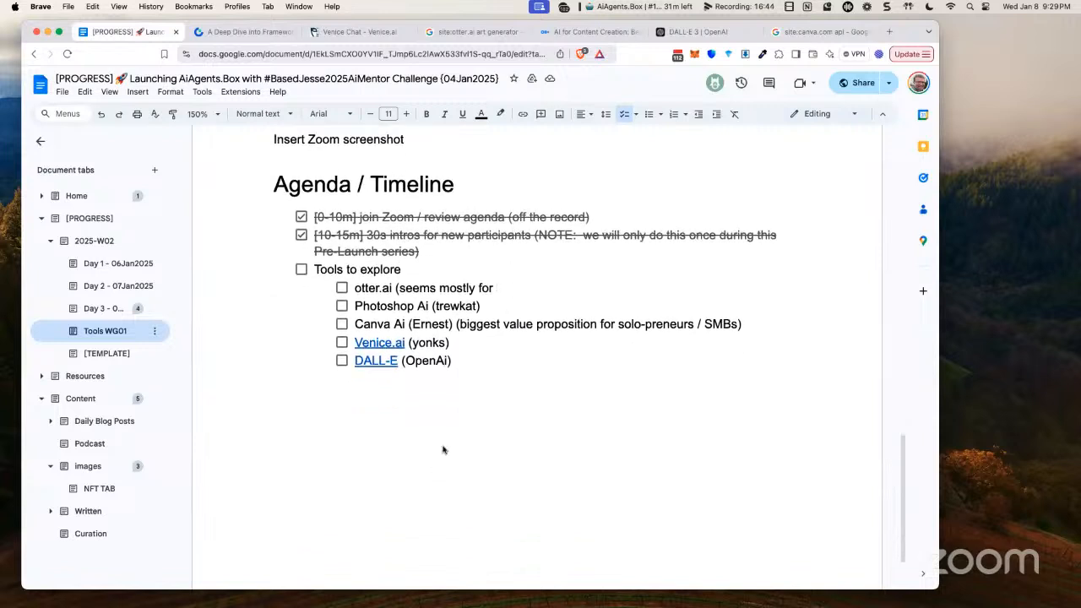
{"action": "key", "text": "Right"}
{"action": "key", "text": "Return"}
{"action": "key", "text": "Return"}
{"action": "key", "text": "Return"}
{"action": "type", "text": "Next "}
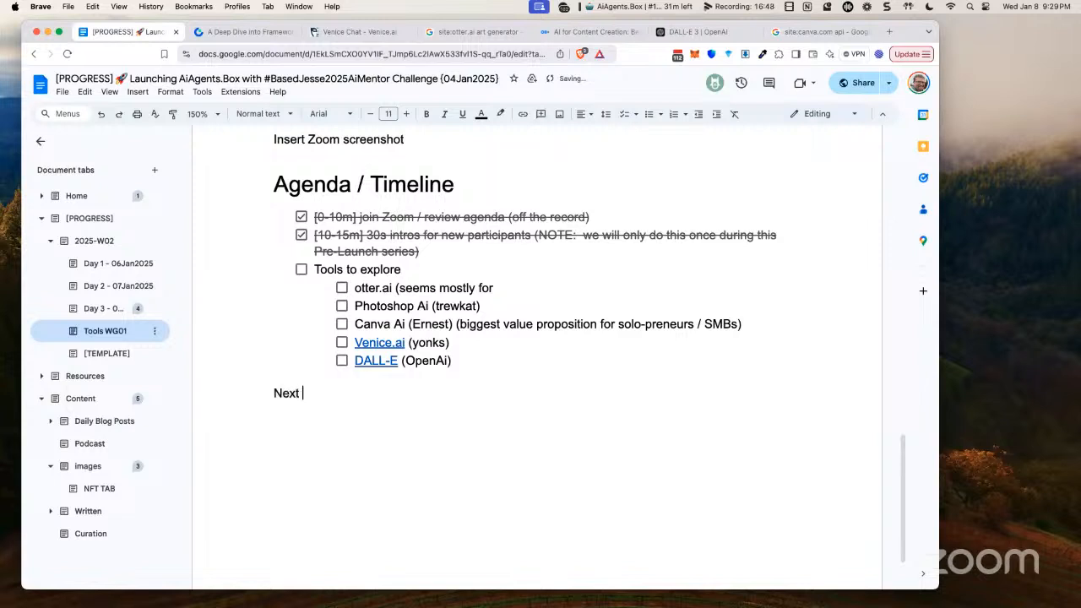
{"action": "type", "text": "Actions / Opportunities"}
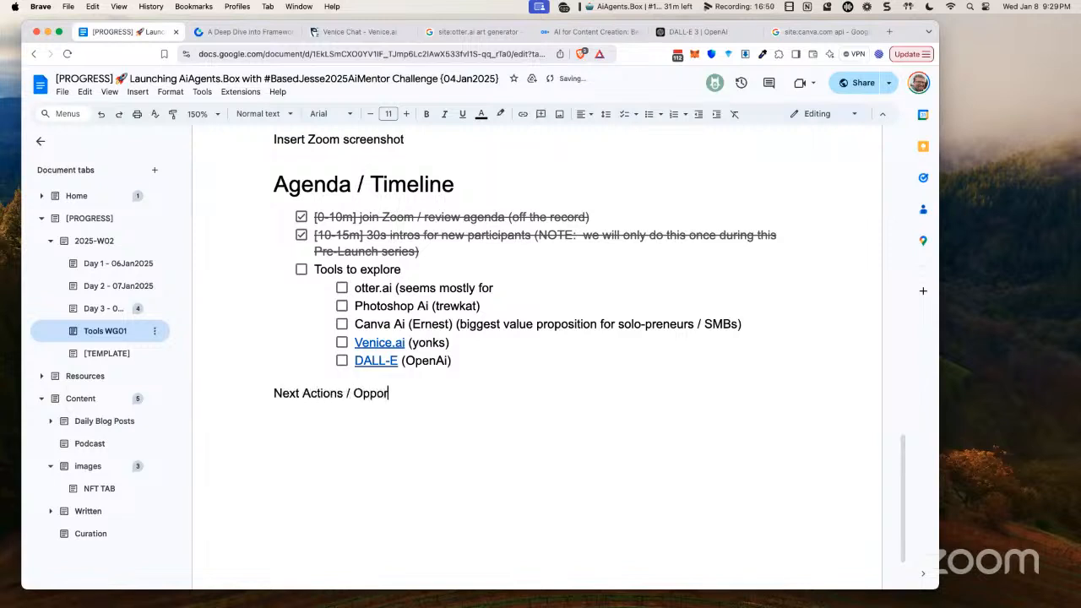
- Start a bulleted list under "Next Actions / Opportunities" with the text "Create c" and select the line above it
{"action": "key", "text": "Return"}
{"action": "key", "text": "super+shift+8"}
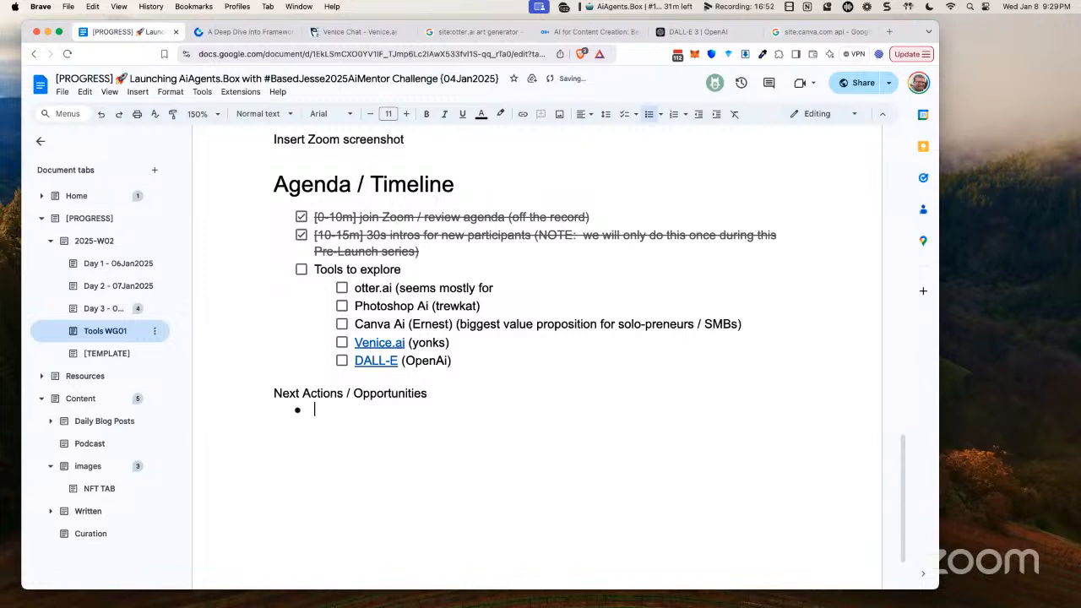
{"action": "type", "text": "Createa"}
{"action": "key", "text": "BackSpace"}
{"action": "type", "text": "a"}
{"action": "key", "text": "BackSpace"}
{"action": "type", "text": "c"}
{"action": "key", "text": "Up"}
{"action": "key", "text": "super+Right"}
{"action": "key", "text": "super+shift+Left"}
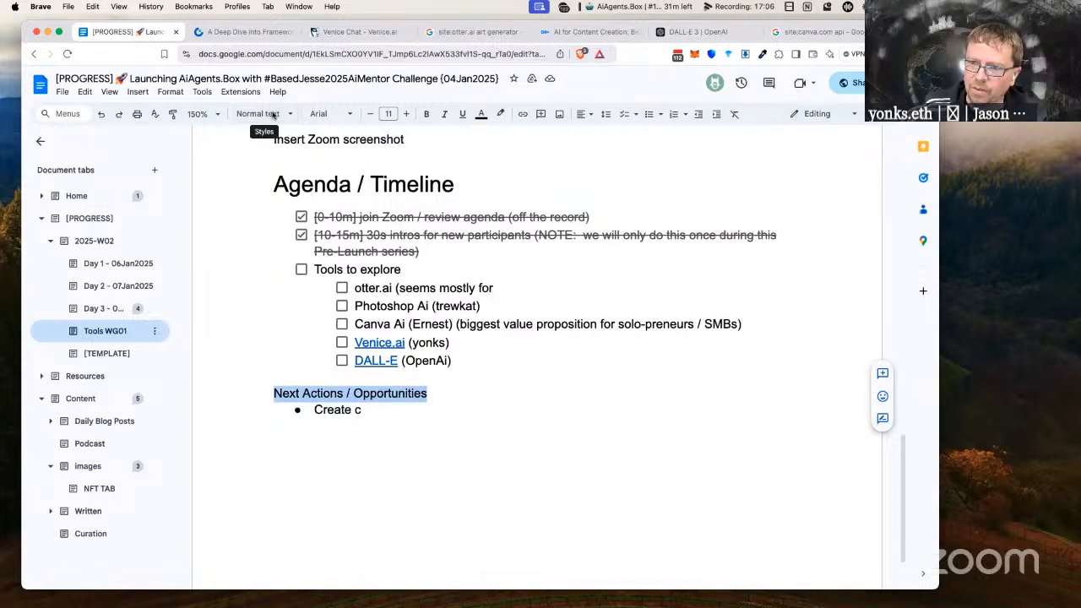
- Open the Day 3 document tab and highlight the agenda item "ElizaOS Deep Dive (2025-W03 <next week>) <WG#2>"
{"action": "left_click", "coordinate": [113, 310]}
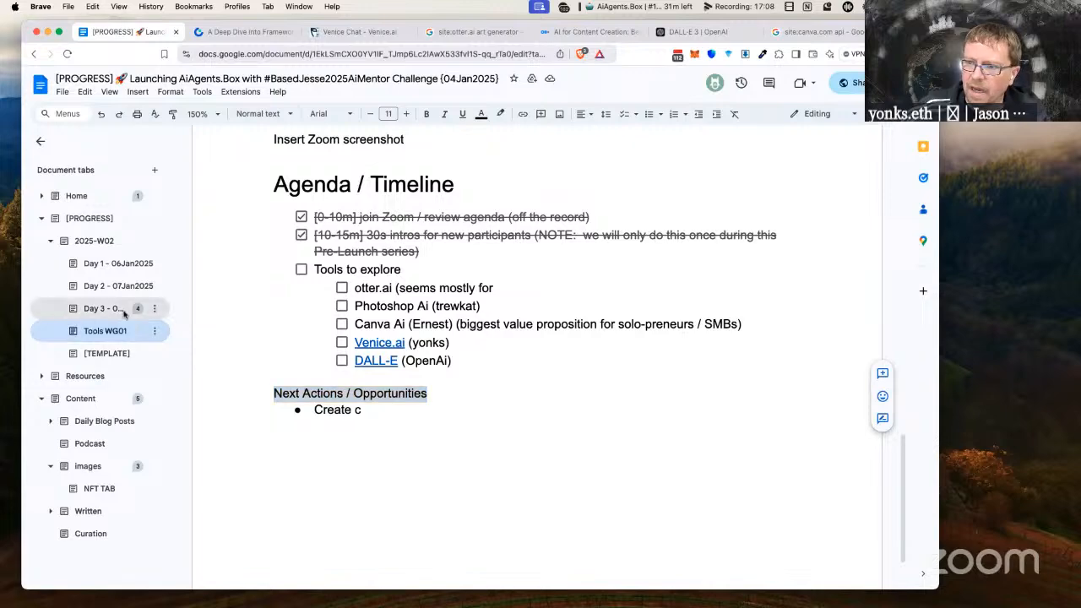
{"action": "scroll", "coordinate": [561, 362], "scroll_direction": "down", "scroll_amount": 1}
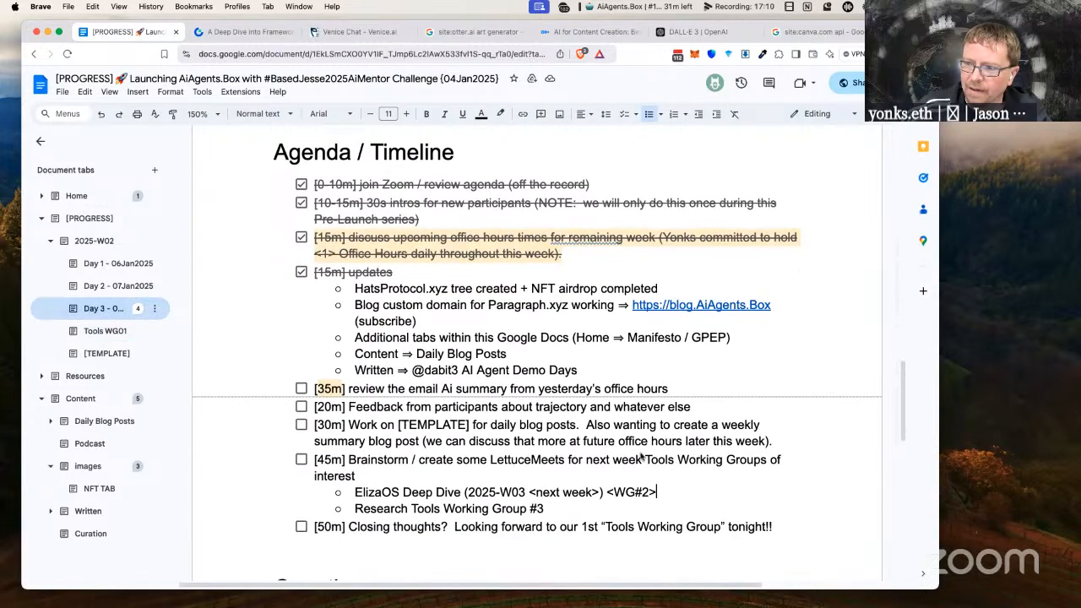
{"action": "double_click", "coordinate": [664, 497]}
{"action": "left_click_drag", "start_coordinate": [644, 496], "coordinate": [360, 490]}
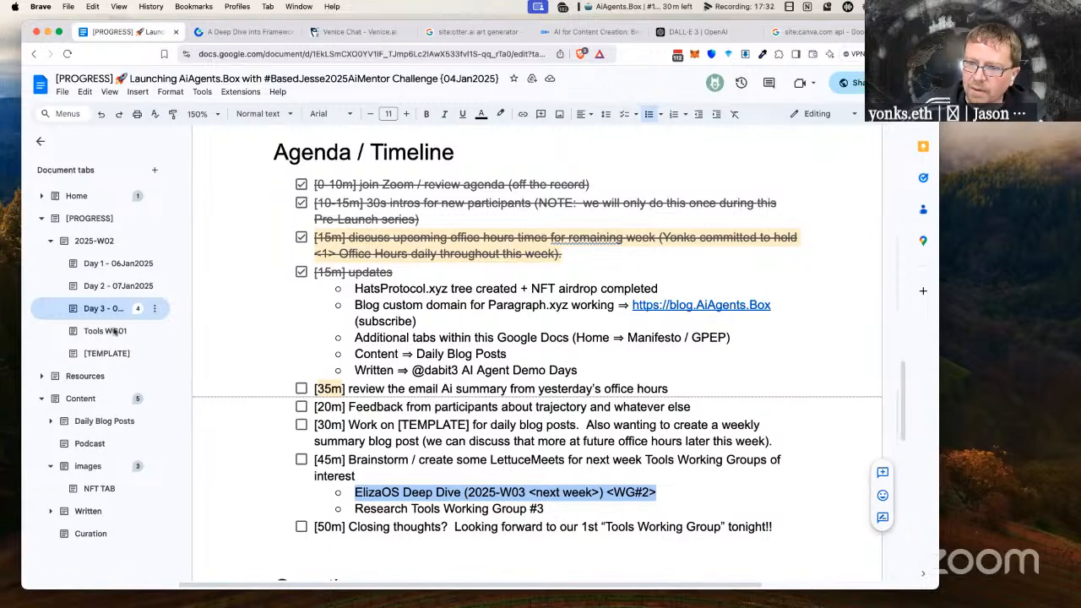
- Return to the Tools WG01 document tab and review it from the banner down to the next actions list
{"action": "left_click", "coordinate": [88, 331]}
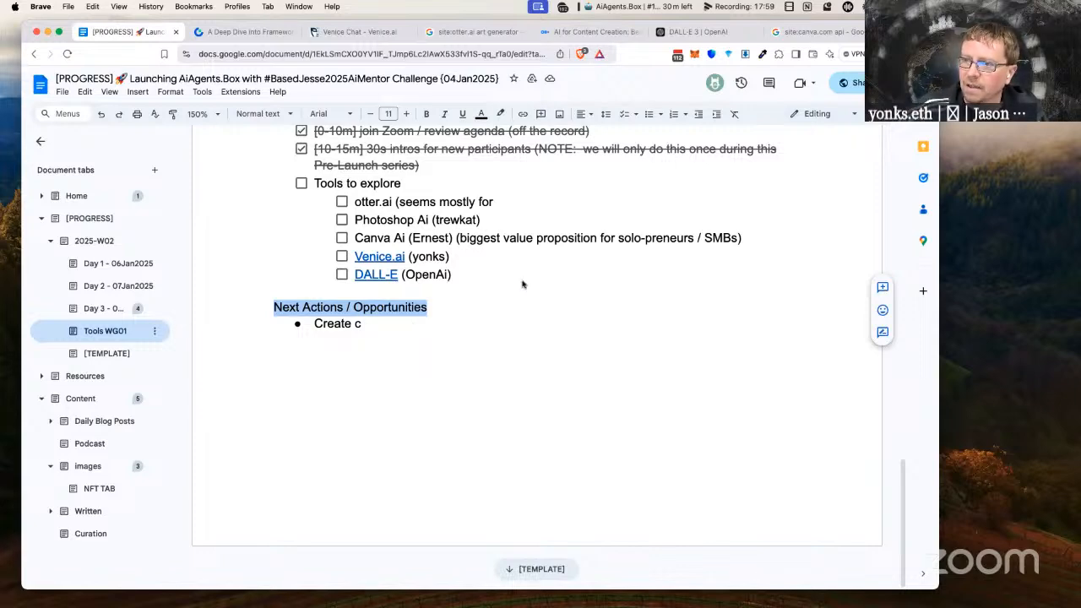
{"action": "scroll", "coordinate": [522, 285], "scroll_direction": "up", "scroll_amount": 10}
{"action": "scroll", "coordinate": [522, 285], "scroll_direction": "up", "scroll_amount": 10}
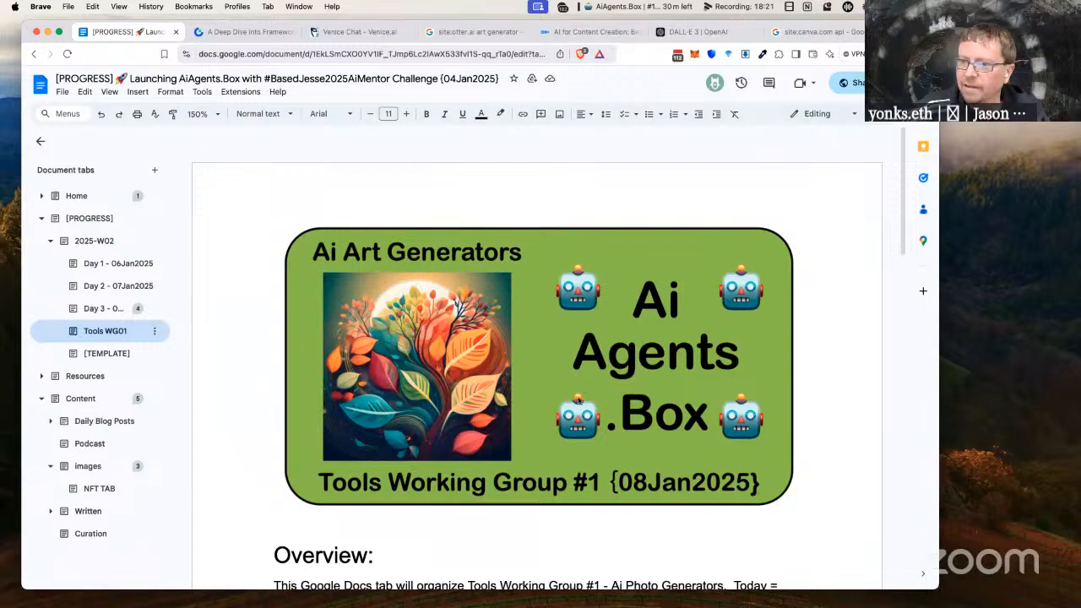
{"action": "scroll", "coordinate": [552, 292], "scroll_direction": "down", "scroll_amount": 10}
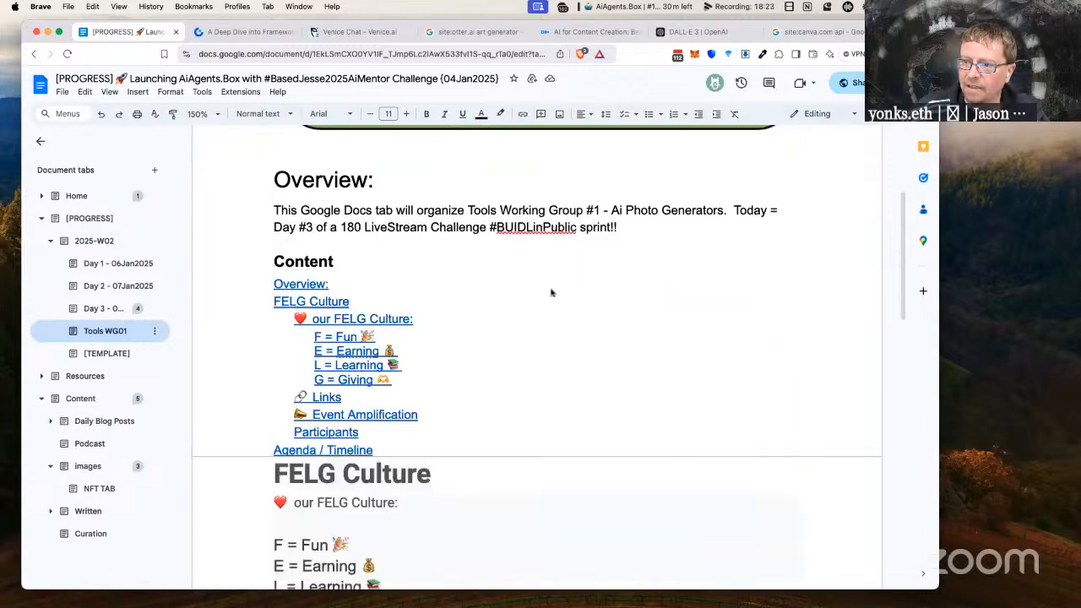
{"action": "scroll", "coordinate": [552, 293], "scroll_direction": "down", "scroll_amount": 5}
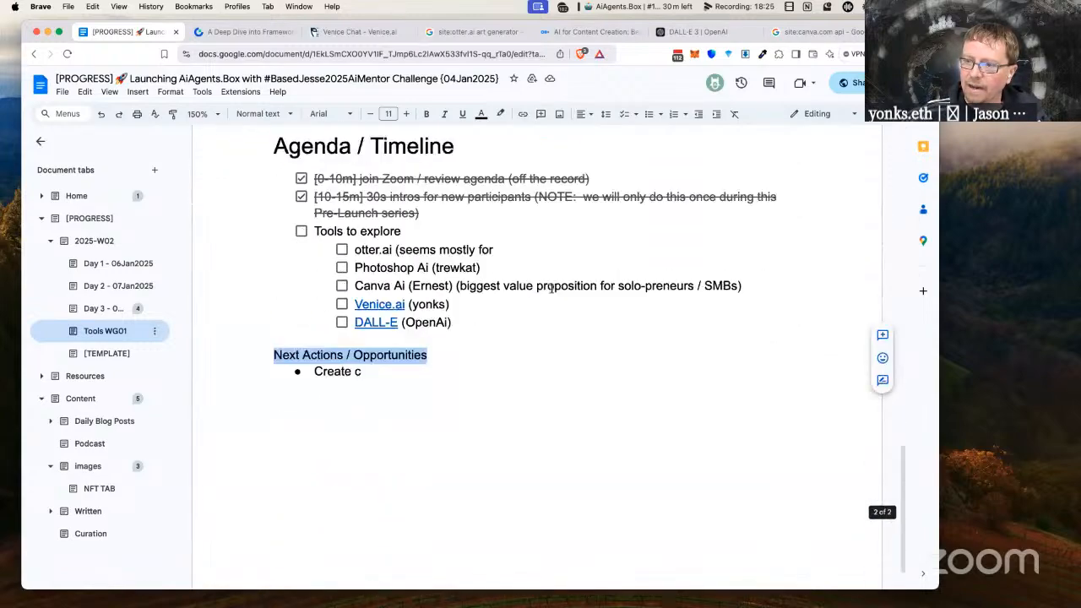
- Complete the bullet as "Create content speaking of these Ai Art Generators combined with Ai Agents"
{"action": "left_click", "coordinate": [399, 386]}
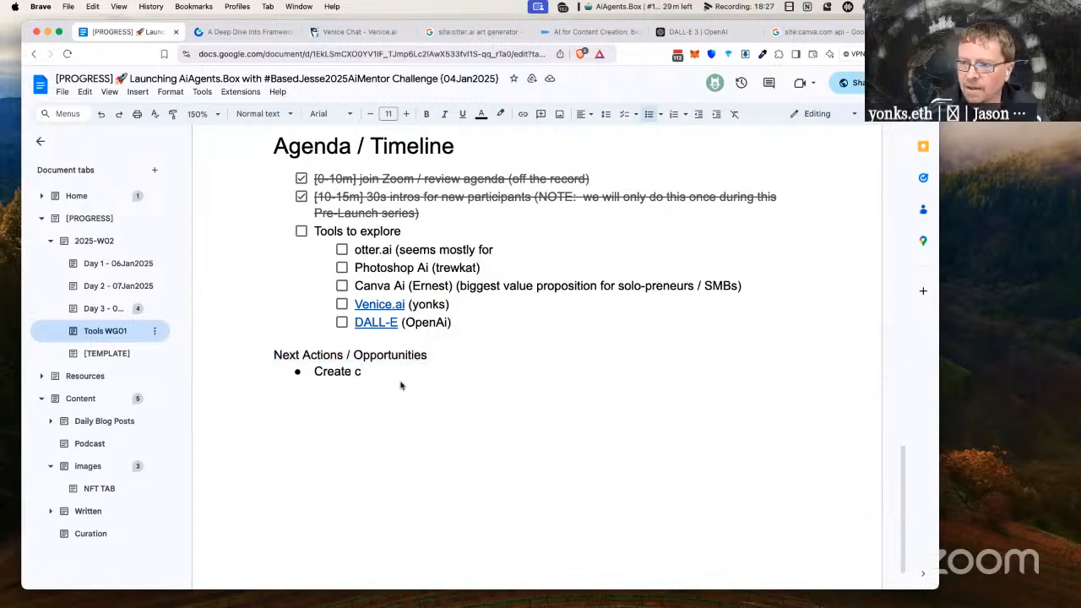
{"action": "key", "text": "BackSpace"}
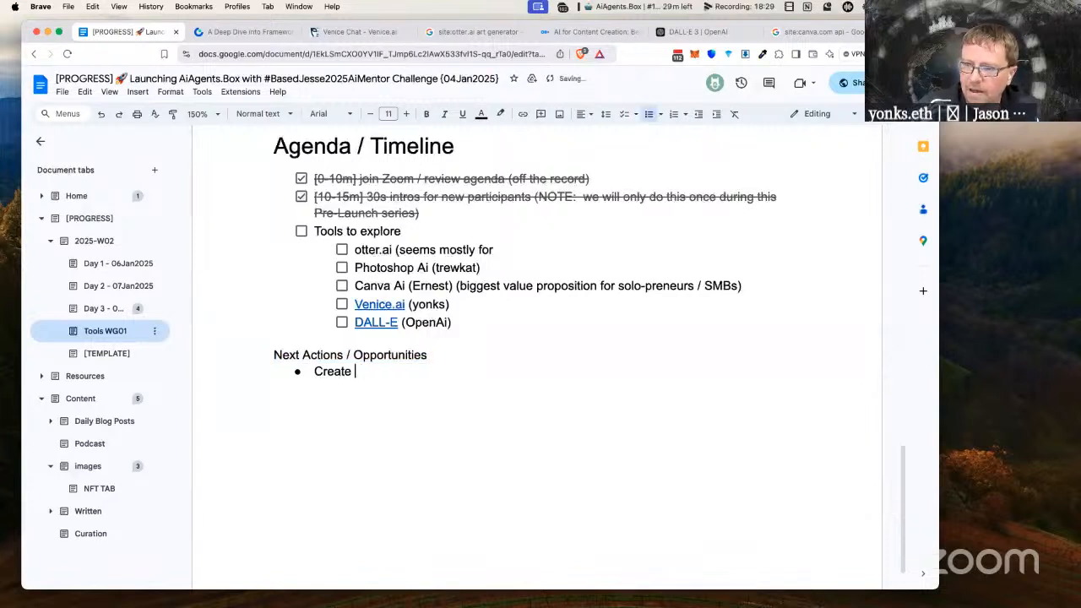
{"action": "type", "text": "content speakin"}
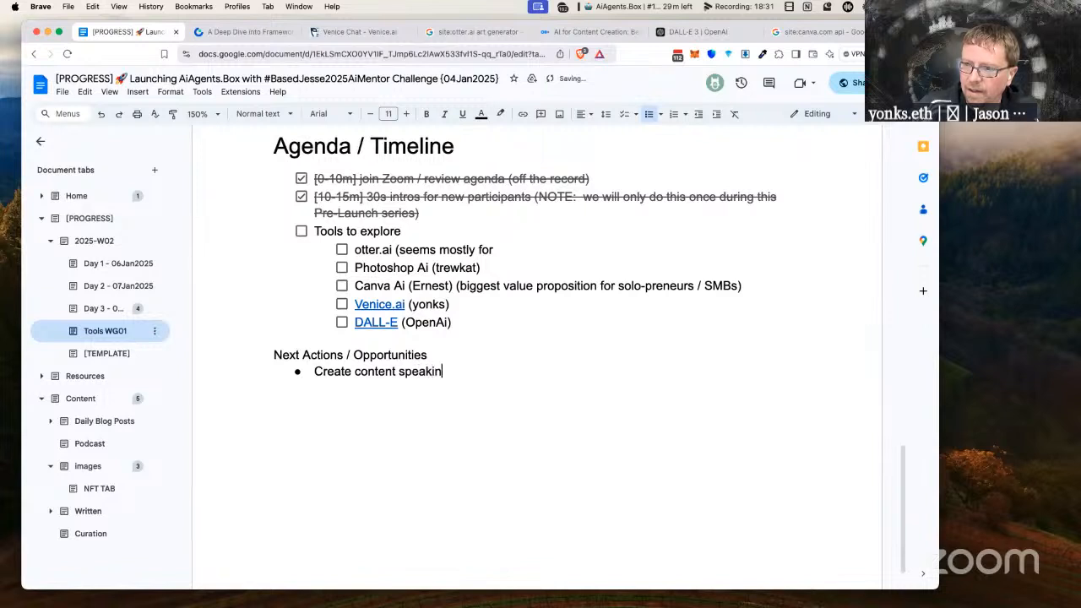
{"action": "type", "text": "g of these Ai "}
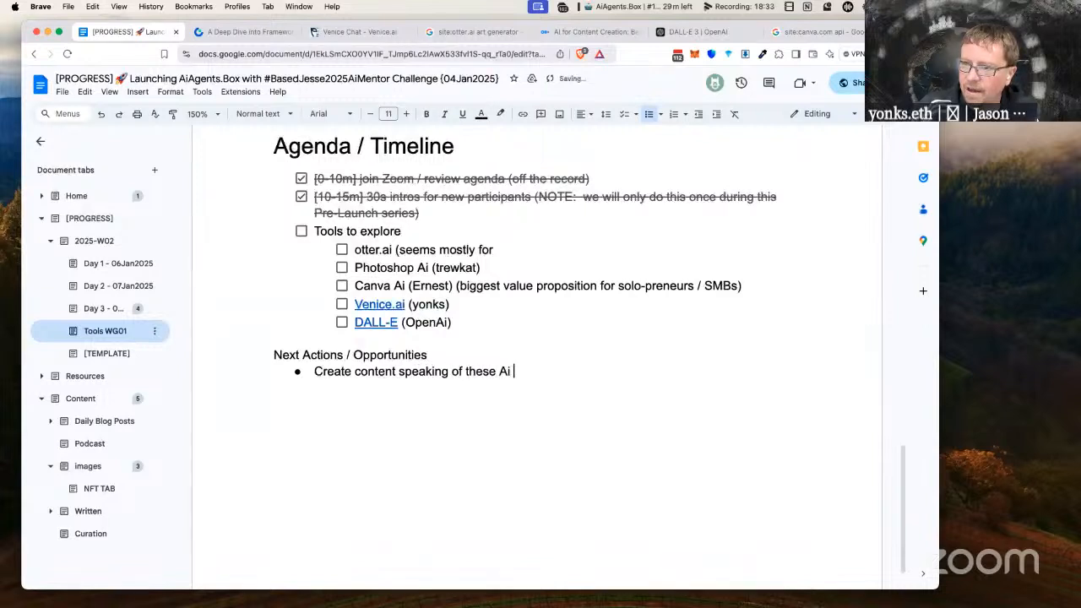
{"action": "type", "text": "Art Generat"}
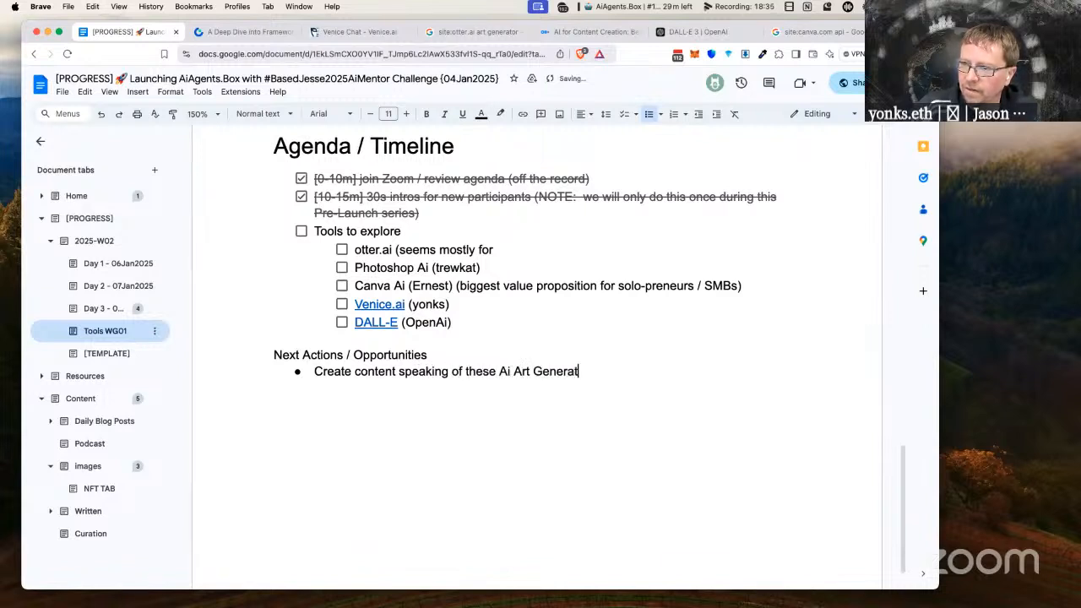
{"action": "type", "text": "ors combined with "}
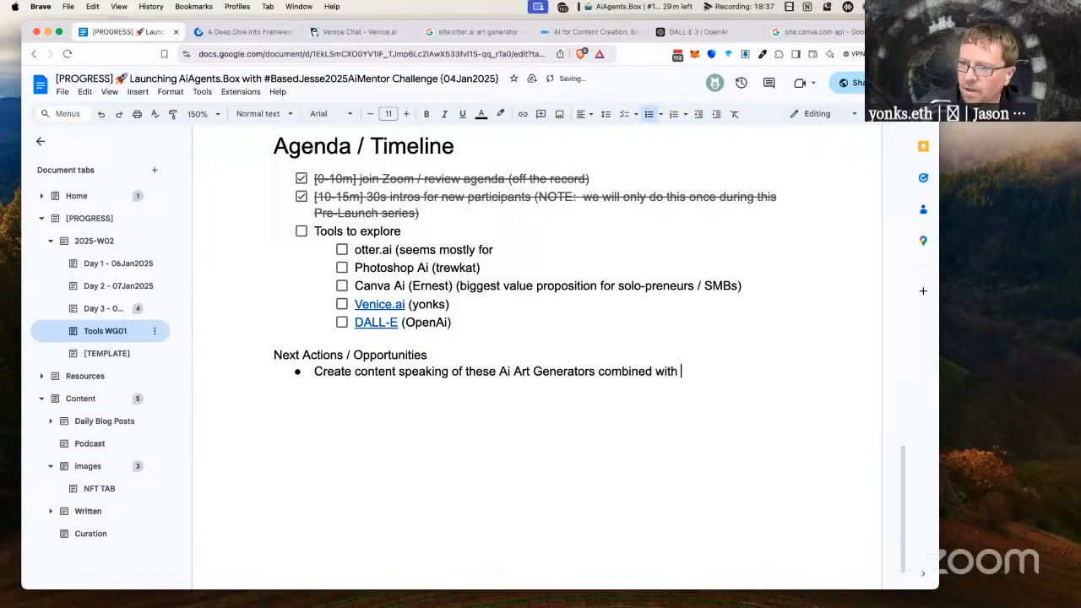
{"action": "type", "text": "Agentic"}
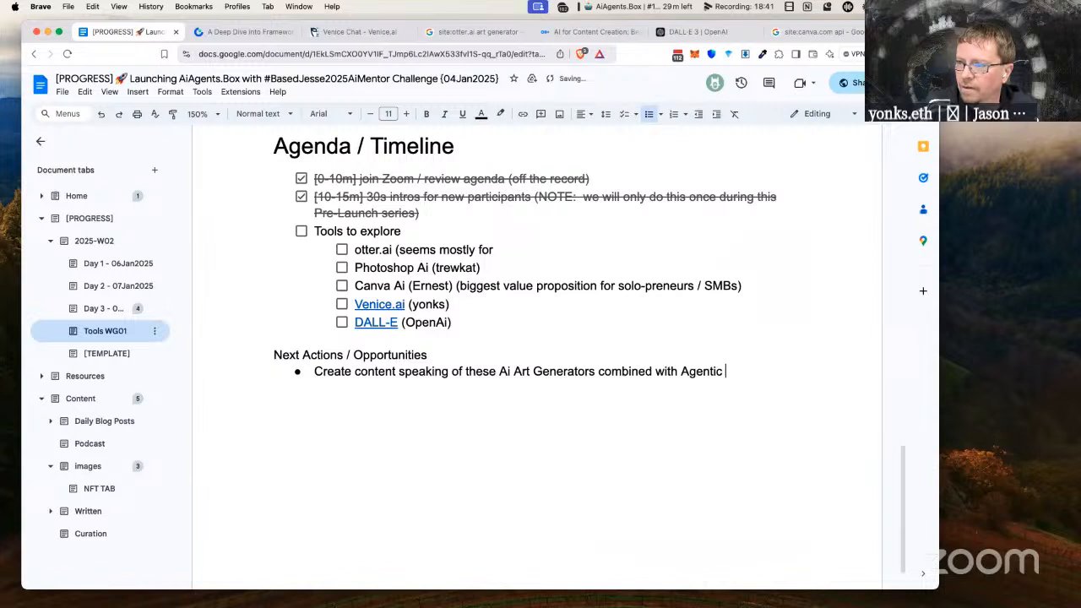
{"action": "key", "text": "BackSpace"}
{"action": "key", "text": "BackSpace"}
{"action": "key", "text": "BackSpace"}
{"action": "key", "text": "BackSpace"}
{"action": "key", "text": "BackSpace"}
{"action": "key", "text": "BackSpace"}
{"action": "key", "text": "BackSpace"}
{"action": "type", "text": "i "}
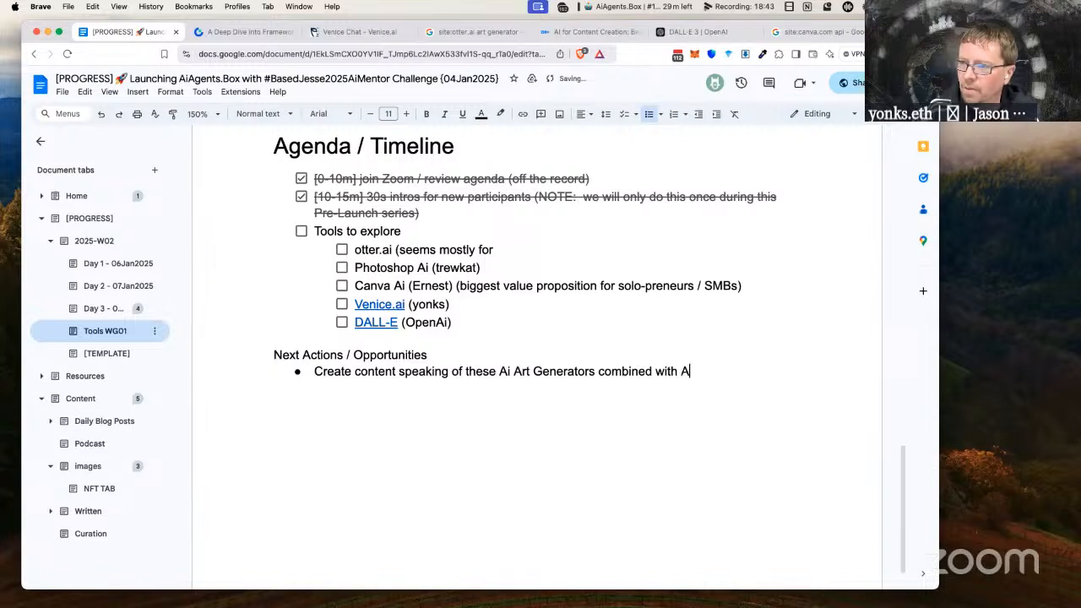
{"action": "type", "text": "Agents"}
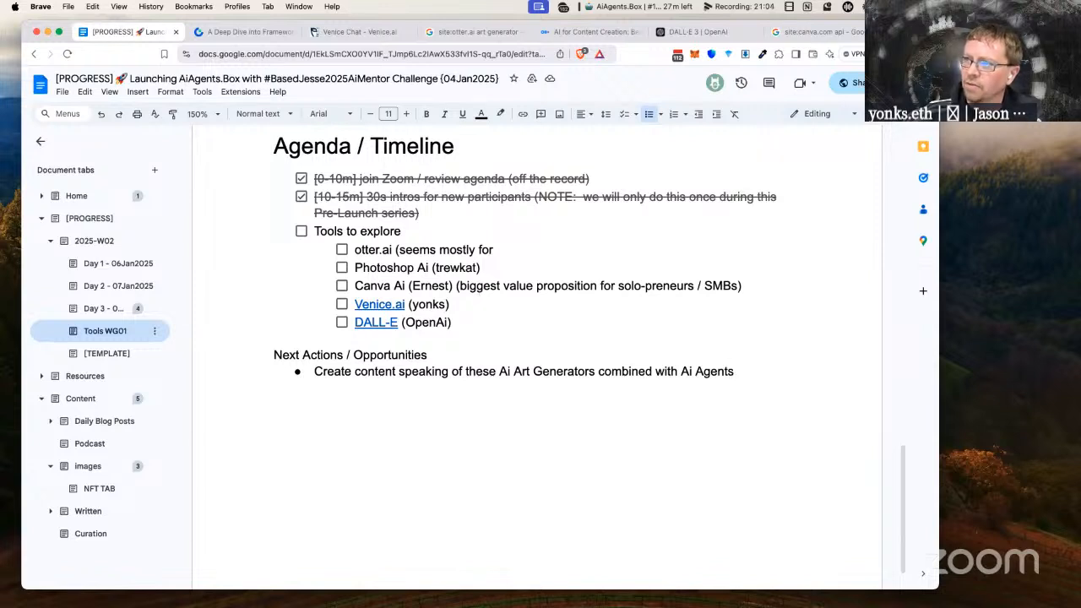
- Search Google for "ai art generators" in a new browser tab and limit the results to the past month
{"action": "key", "text": "super+t"}
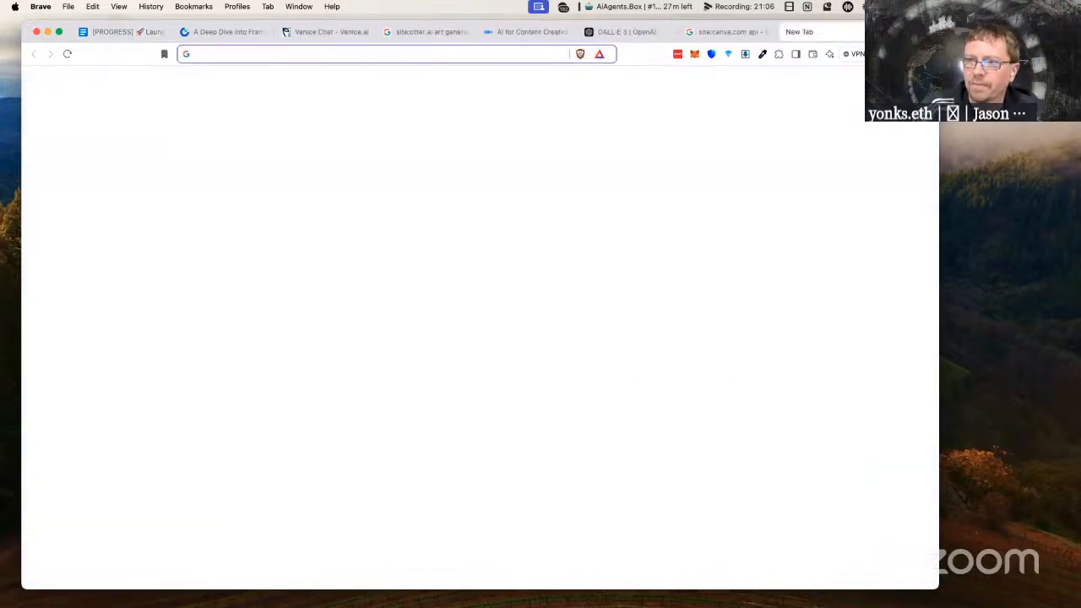
{"action": "type", "text": "a"}
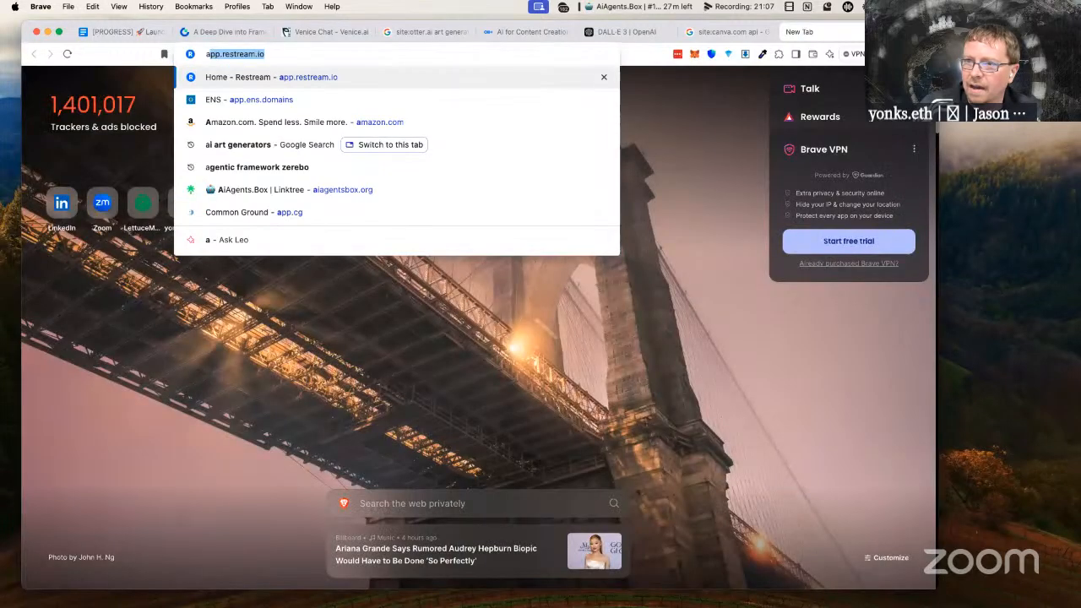
{"action": "type", "text": "i art"}
{"action": "key", "text": "Return"}
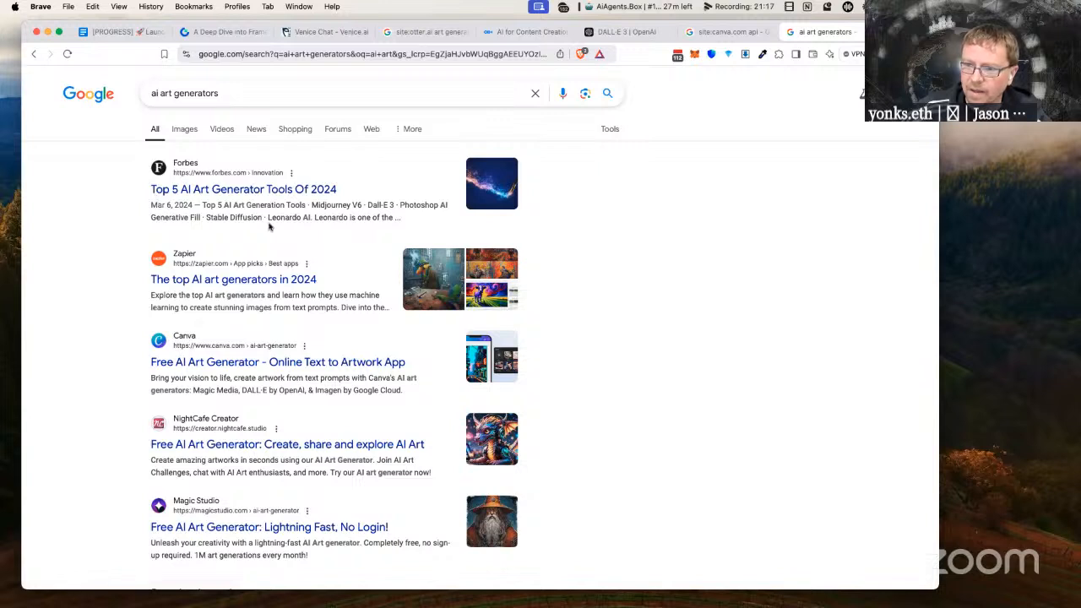
{"action": "left_click", "coordinate": [610, 128]}
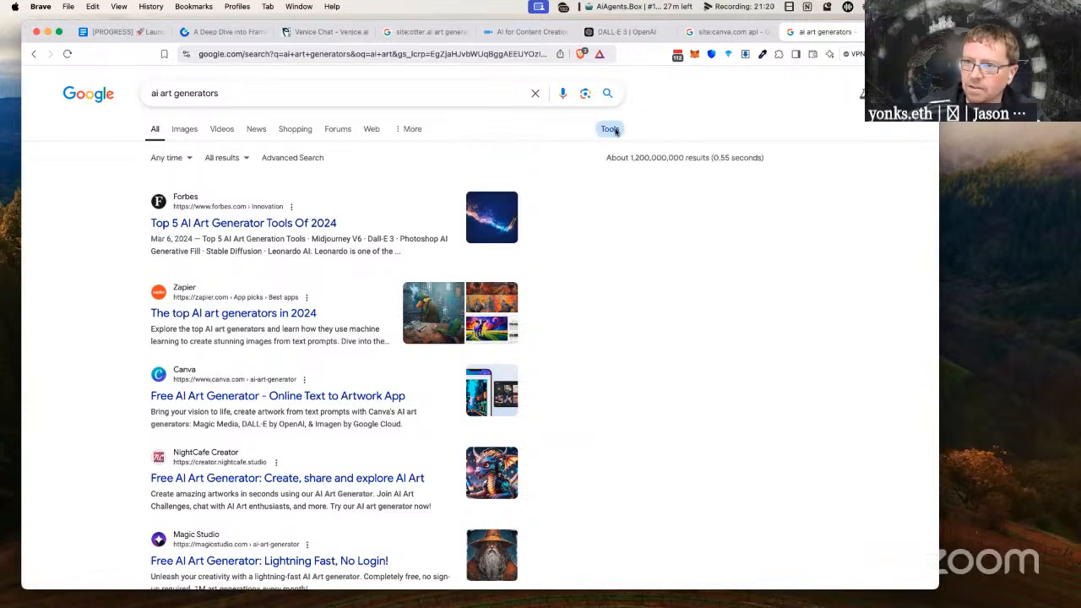
{"action": "left_click", "coordinate": [169, 158]}
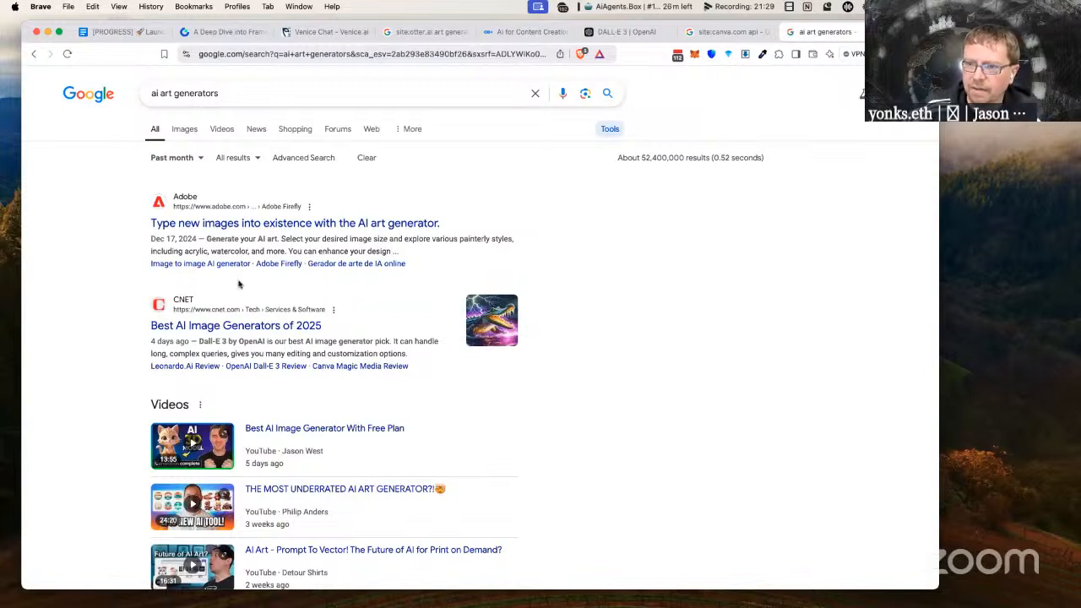
- Open CNET's "Best AI Image Generators of 2025" from the results in its own tab and review its top picks
{"action": "left_click", "coordinate": [243, 329], "text": "super"}
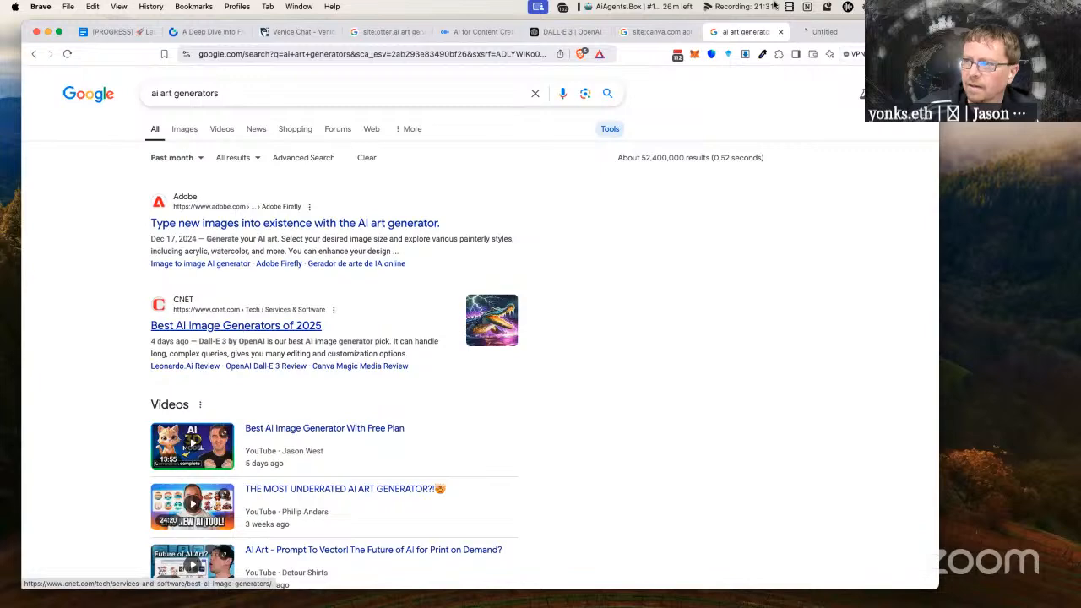
{"action": "left_click", "coordinate": [810, 31]}
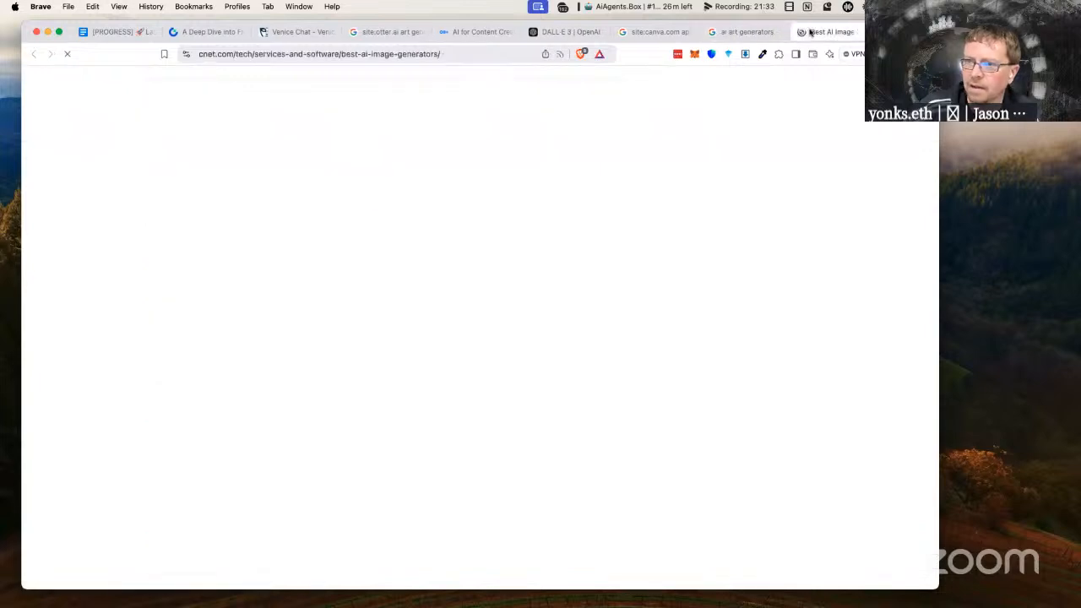
{"action": "left_click", "coordinate": [549, 32]}
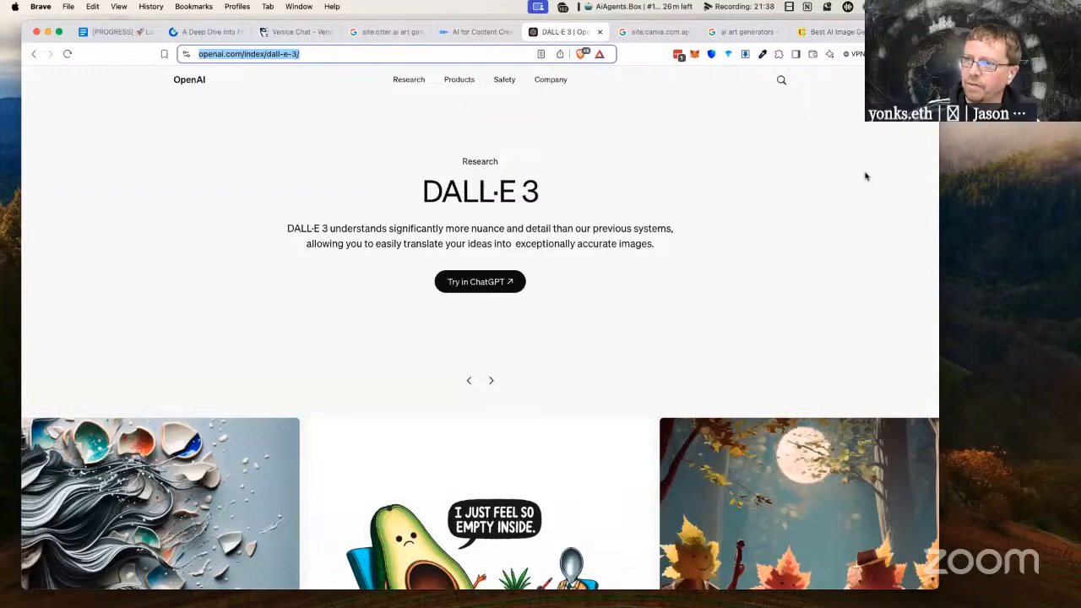
{"action": "left_click", "coordinate": [833, 34]}
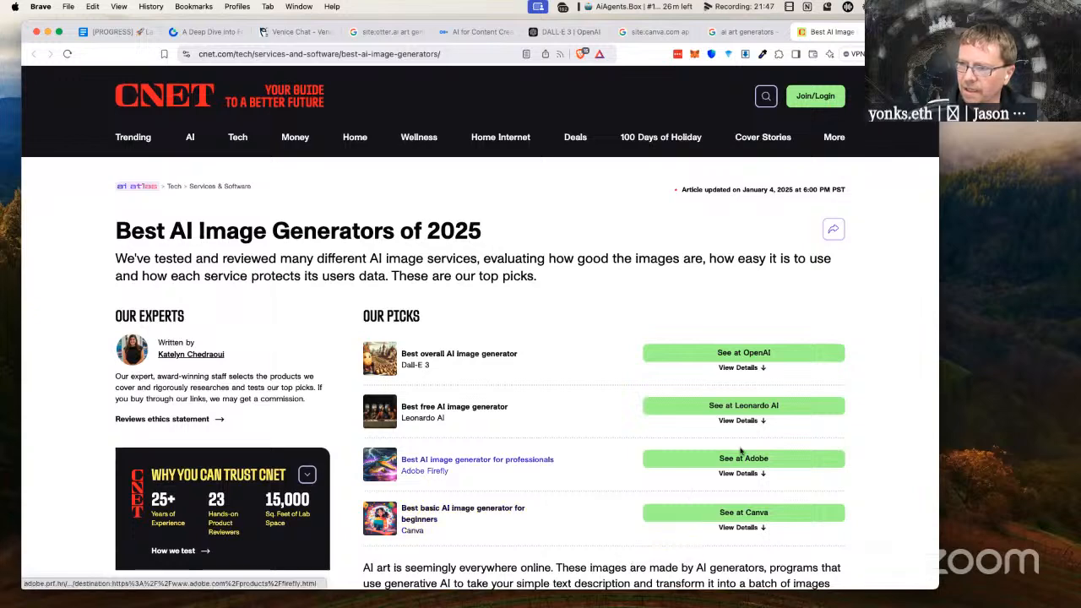
{"action": "scroll", "coordinate": [612, 356], "scroll_direction": "down", "scroll_amount": 1}
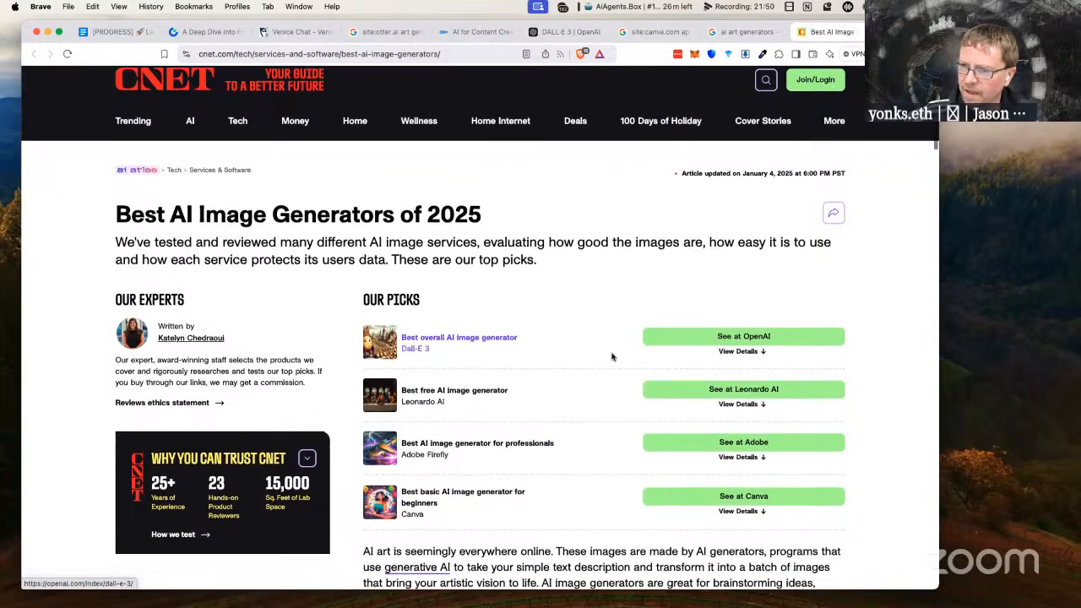
{"action": "scroll", "coordinate": [612, 357], "scroll_direction": "down", "scroll_amount": 1}
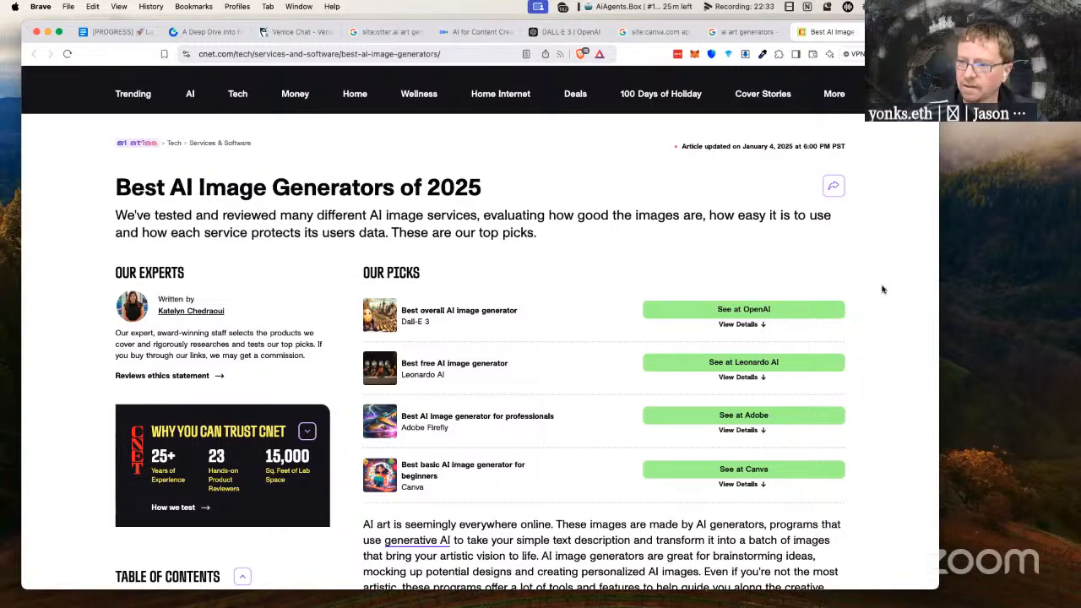
{"action": "scroll", "coordinate": [883, 290], "scroll_direction": "up", "scroll_amount": 1}
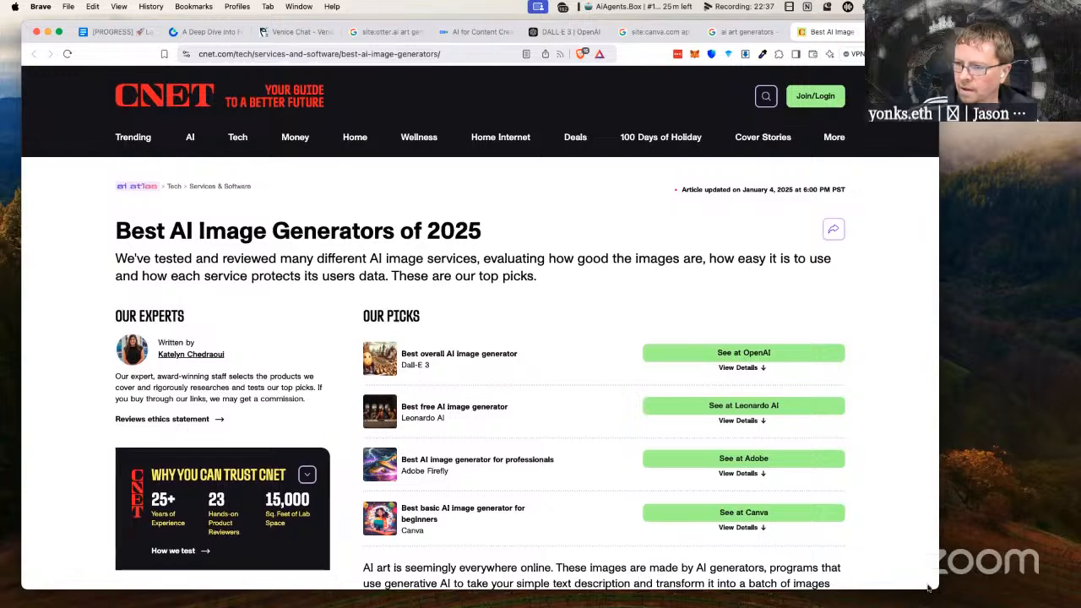
- Shrink the browser window slightly and capture a 1600 x 962 screenshot of the CNET article with its top picks
{"action": "left_click_drag", "start_coordinate": [929, 587], "coordinate": [918, 562]}
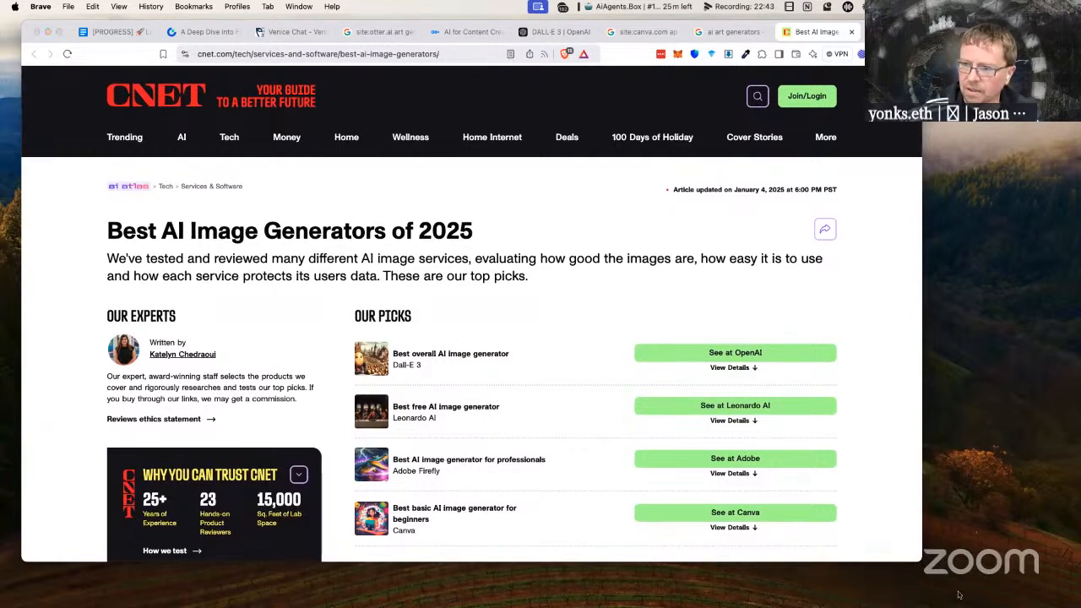
{"action": "key", "text": "super+shift+5"}
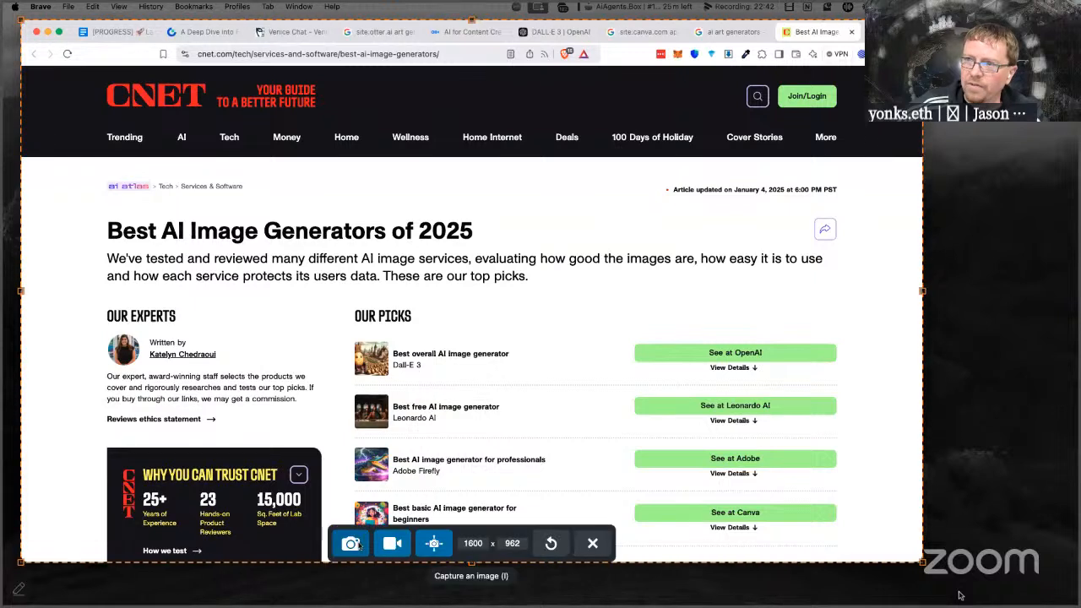
{"action": "left_click", "coordinate": [359, 546]}
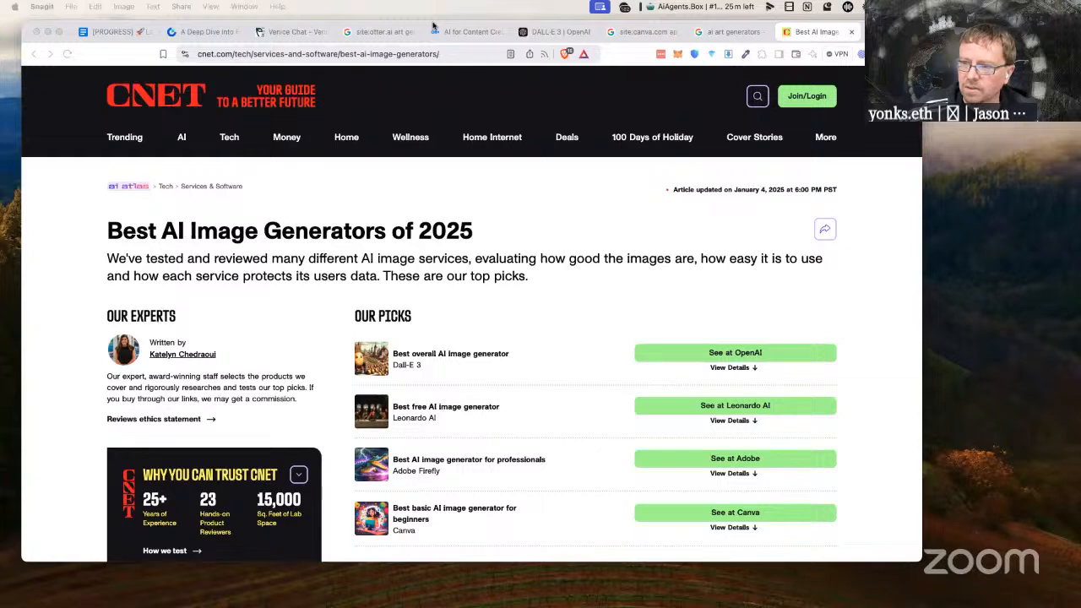
- Check the existing Venice chat tab and load venice.ai in a new browser tab
{"action": "left_click", "coordinate": [301, 33]}
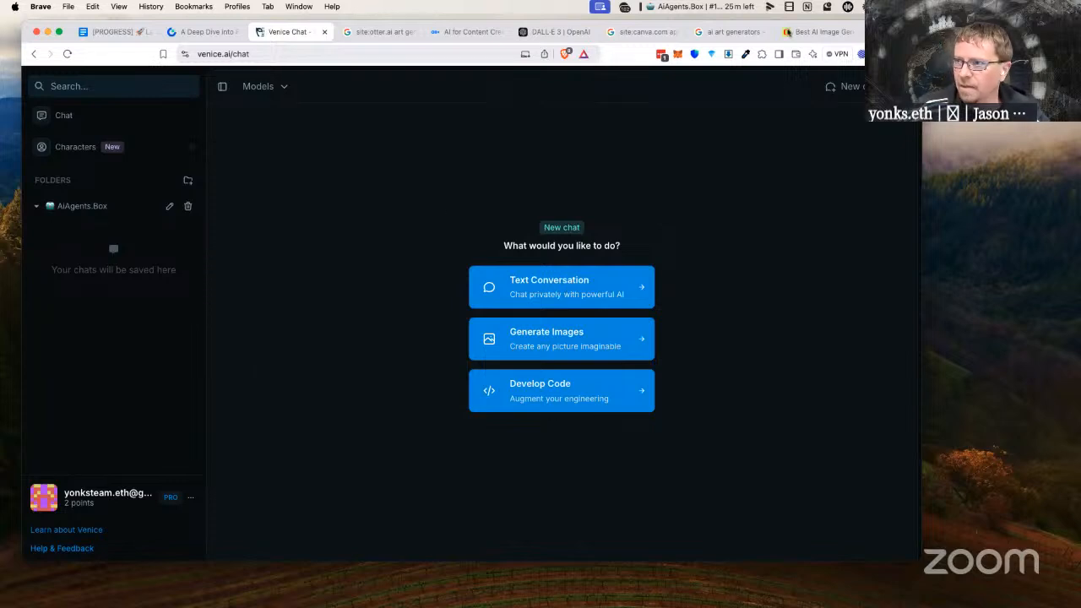
{"action": "key", "text": "super+t"}
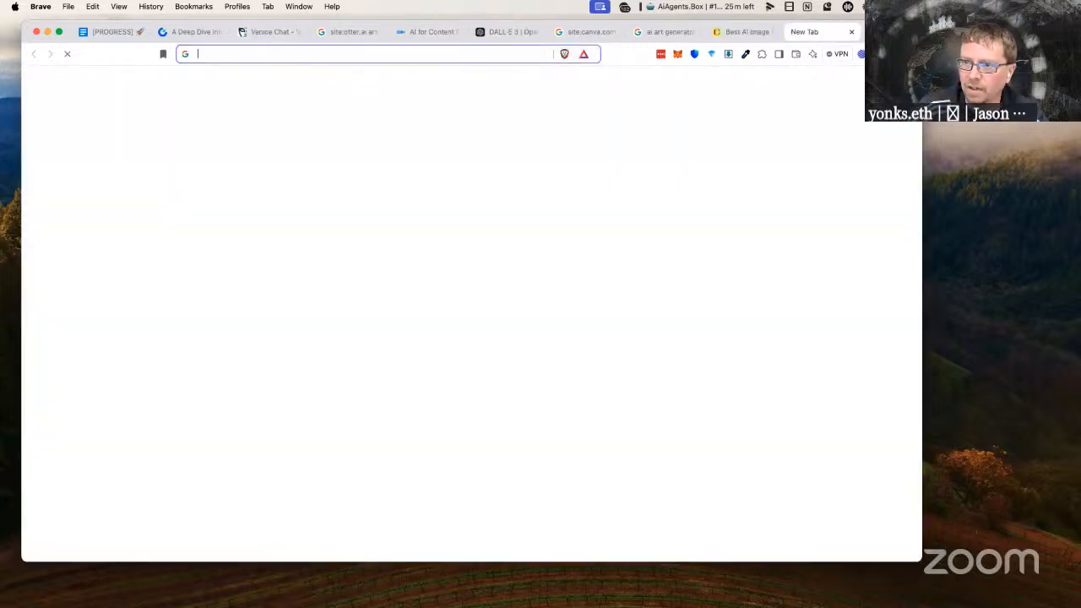
{"action": "type", "text": "venice.ai"}
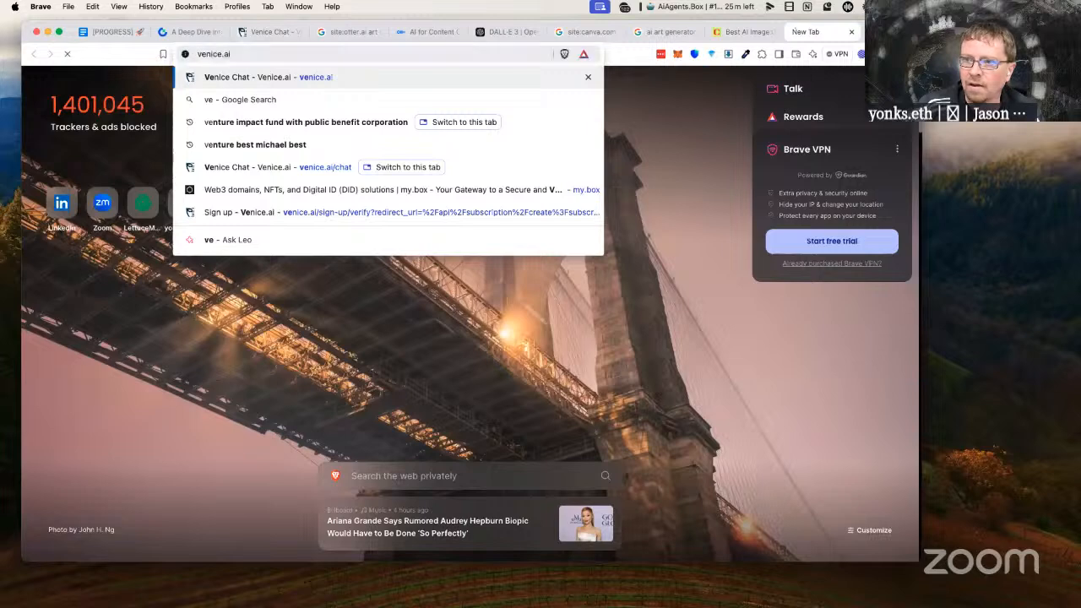
{"action": "key", "text": "Return"}
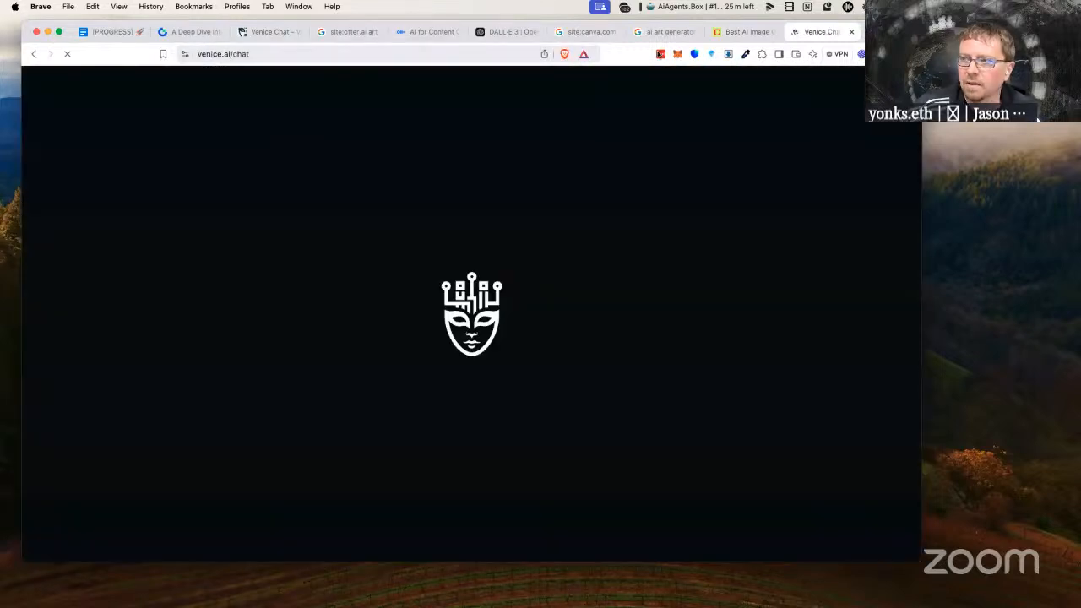
- Load venice.ai in a private window, review the homepage's chat, image and document offerings, and close that window
{"action": "key", "text": "super+shift+n"}
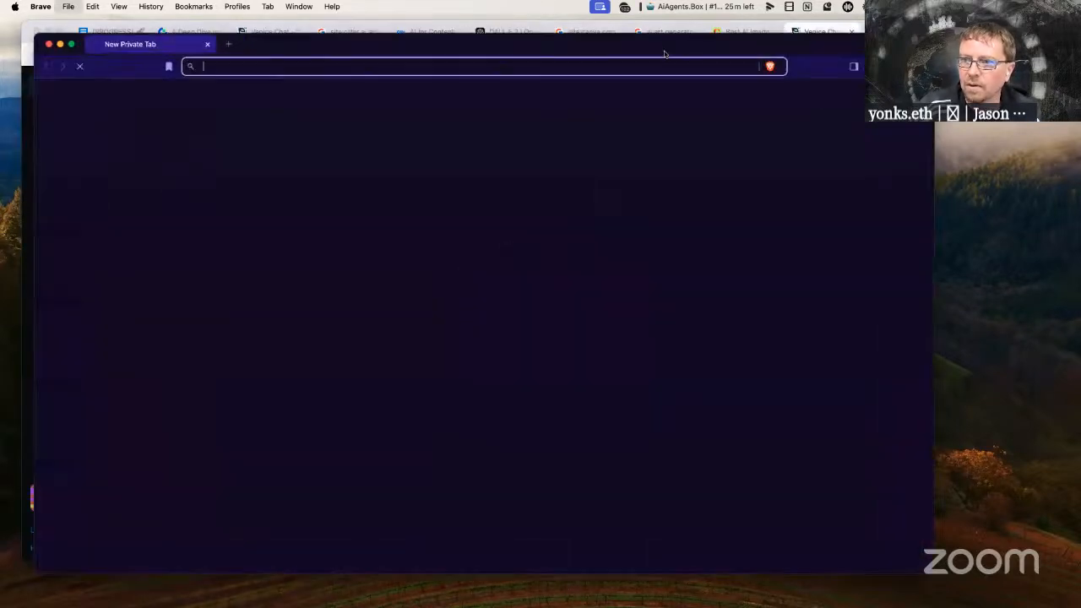
{"action": "type", "text": "venice.ai"}
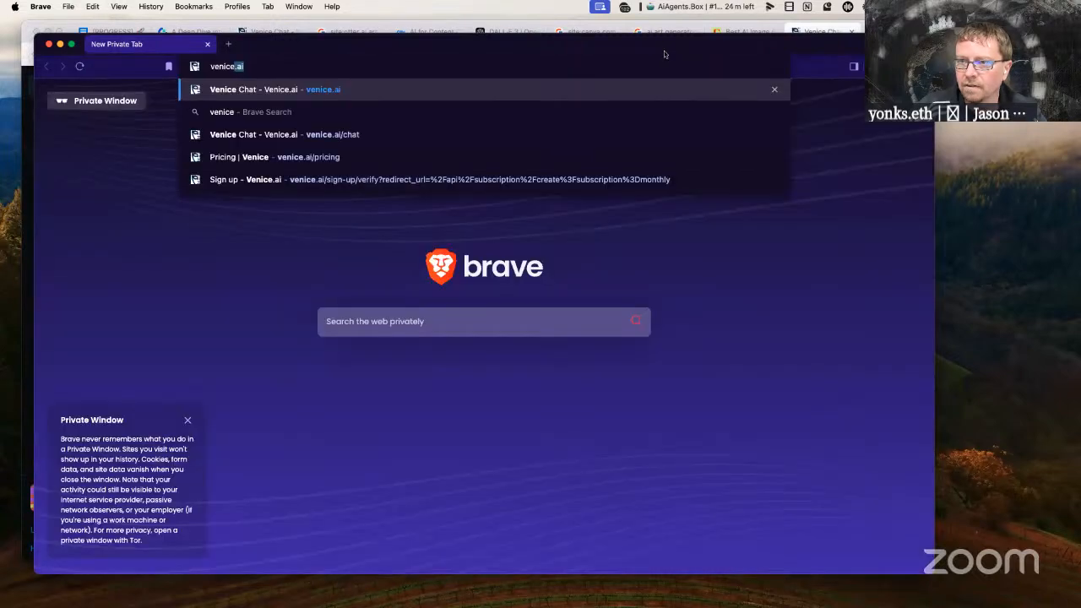
{"action": "key", "text": "Return"}
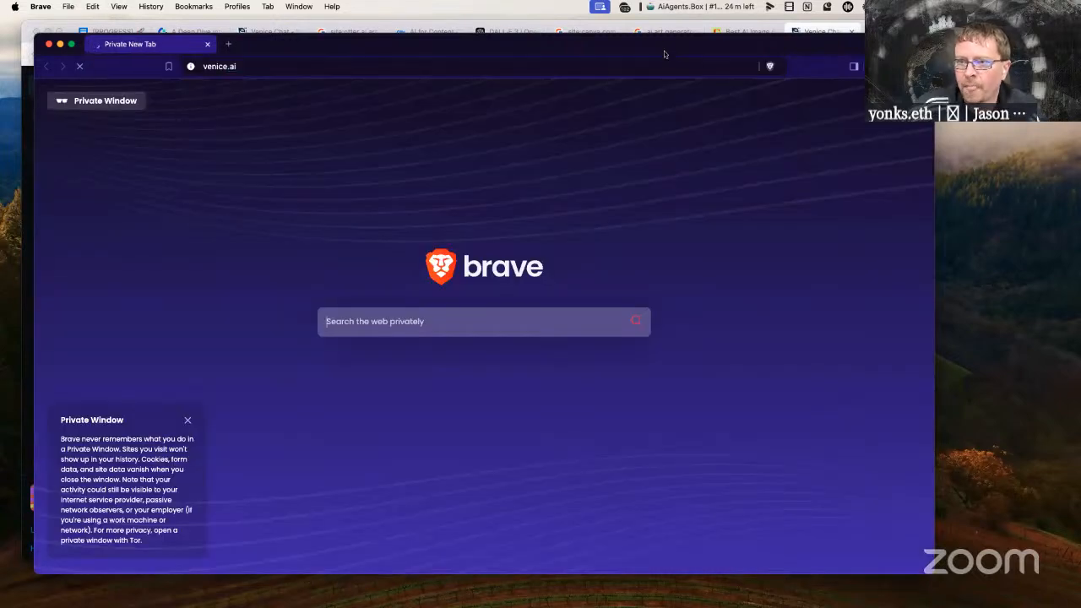
{"action": "type", "text": "What a"}
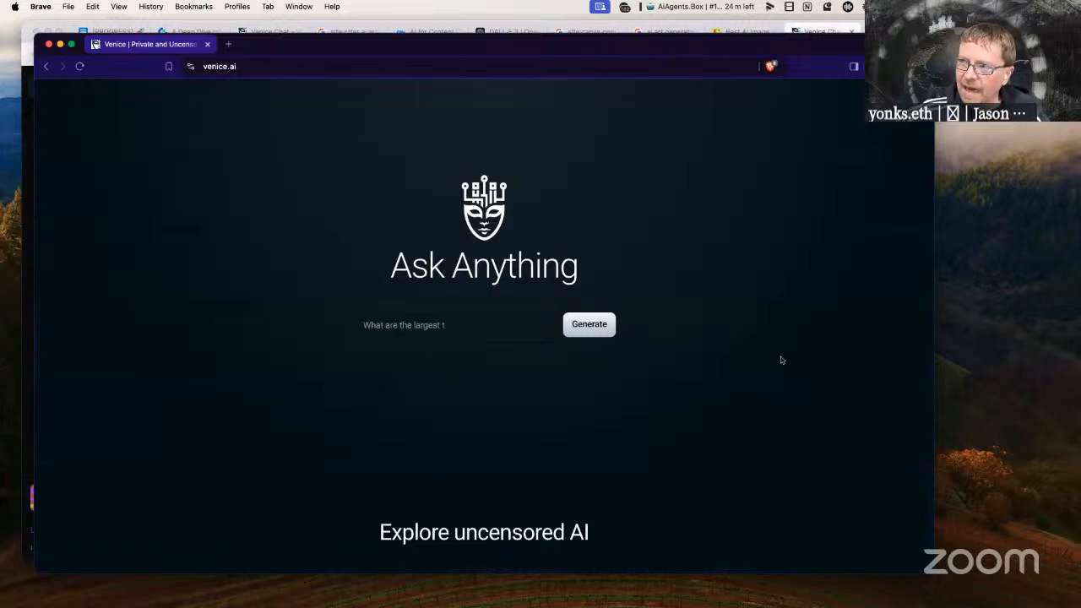
{"action": "scroll", "coordinate": [781, 357], "scroll_direction": "down", "scroll_amount": 2}
{"action": "scroll", "coordinate": [780, 361], "scroll_direction": "down", "scroll_amount": 5}
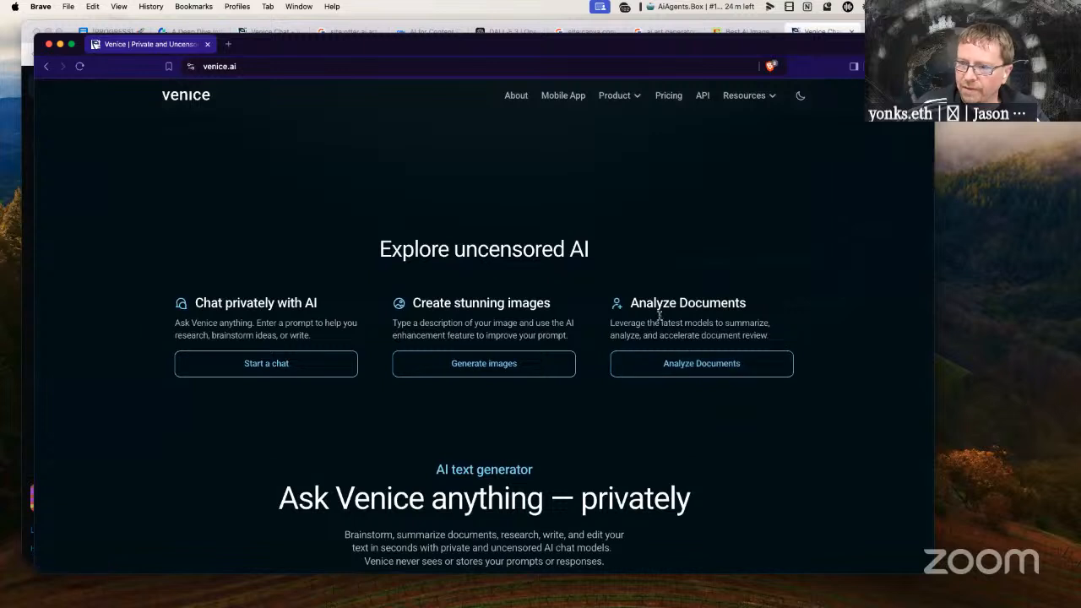
{"action": "scroll", "coordinate": [358, 300], "scroll_direction": "down", "scroll_amount": 1}
{"action": "scroll", "coordinate": [358, 300], "scroll_direction": "down", "scroll_amount": 1}
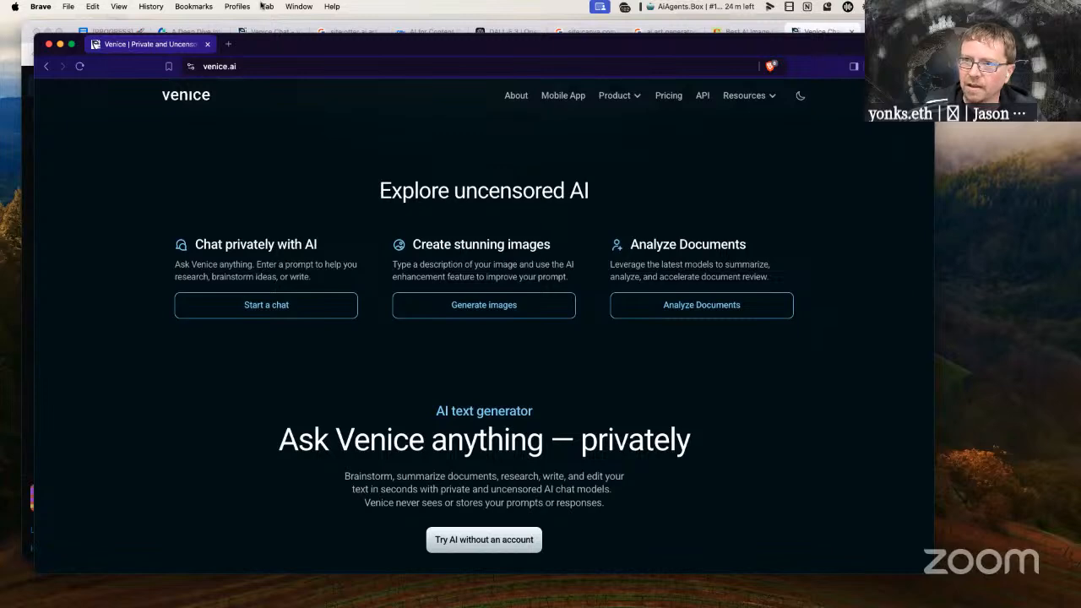
{"action": "left_click_drag", "start_coordinate": [275, 39], "coordinate": [321, 44]}
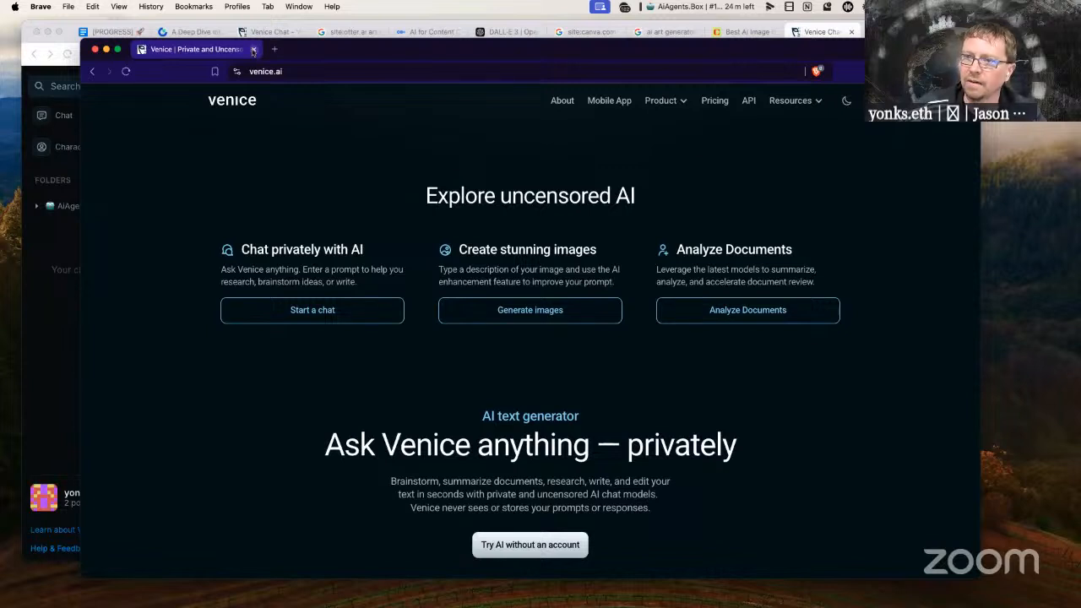
{"action": "key", "text": "super+w"}
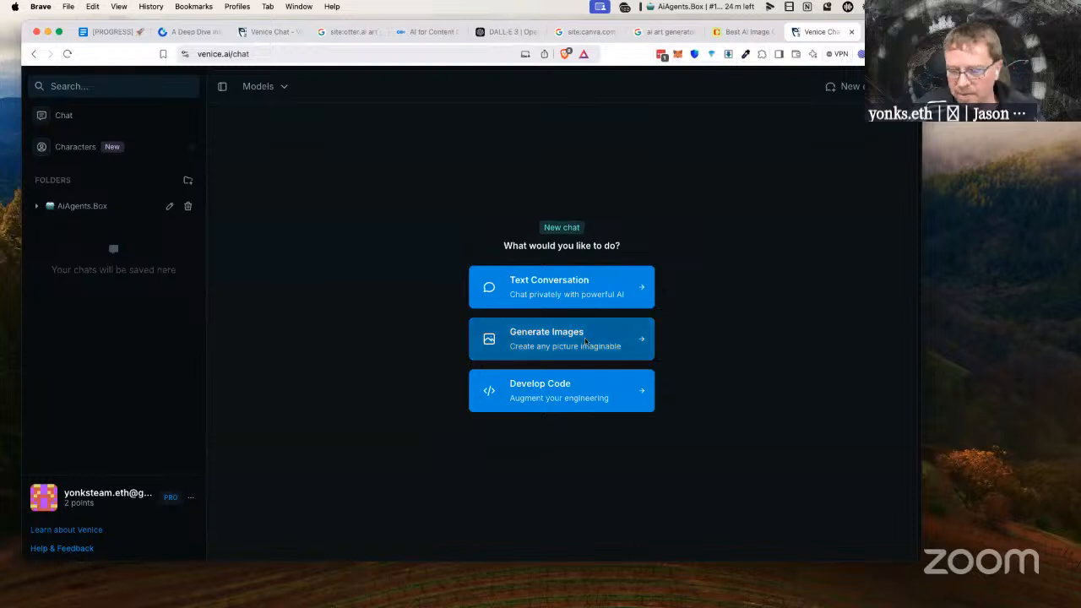
- Start a Generate Images chat in Venice and examine the list of available image models
{"action": "key", "text": "super+equal"}
{"action": "key", "text": "super+equal"}
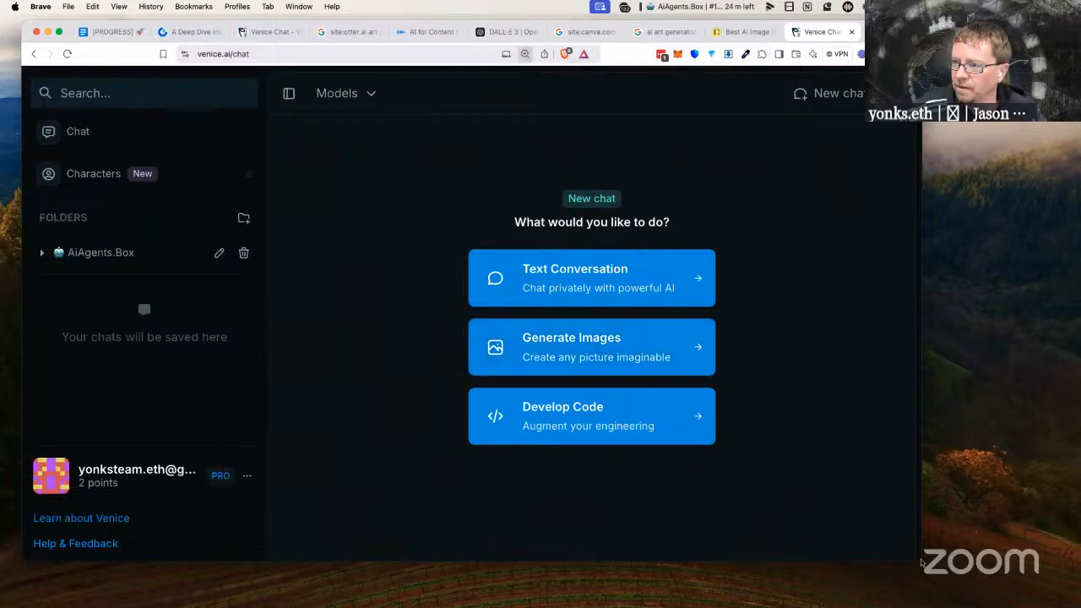
{"action": "left_click_drag", "start_coordinate": [921, 562], "coordinate": [1006, 572]}
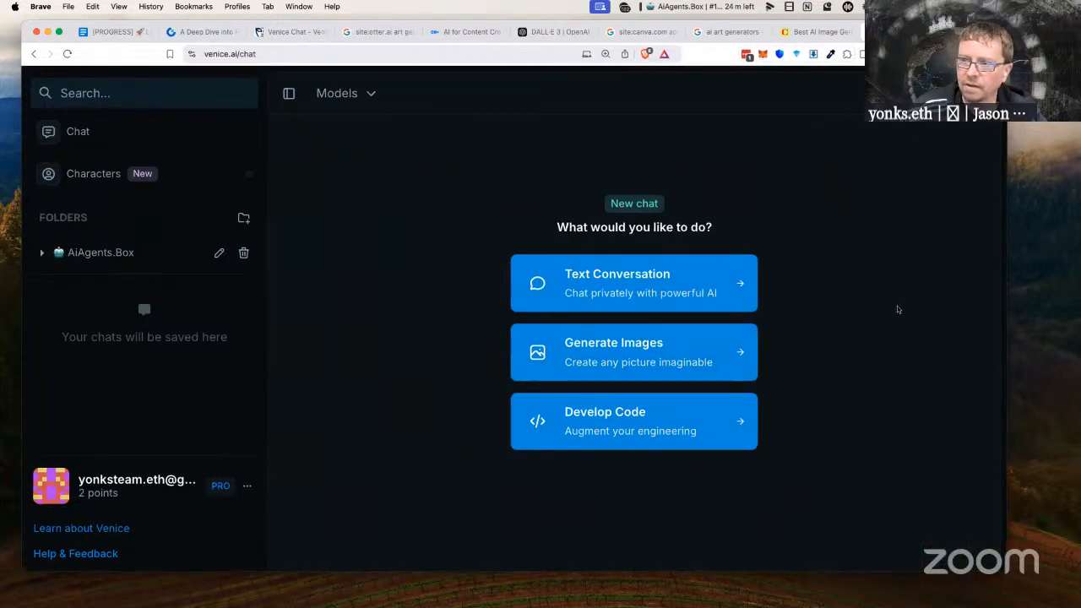
{"action": "left_click", "coordinate": [639, 355]}
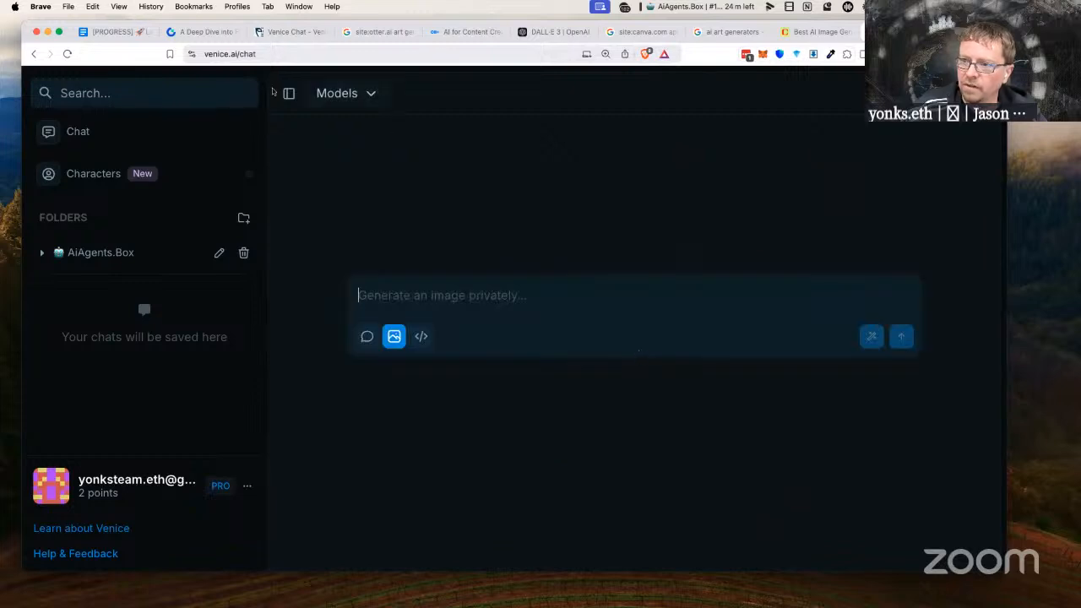
{"action": "left_click", "coordinate": [346, 93]}
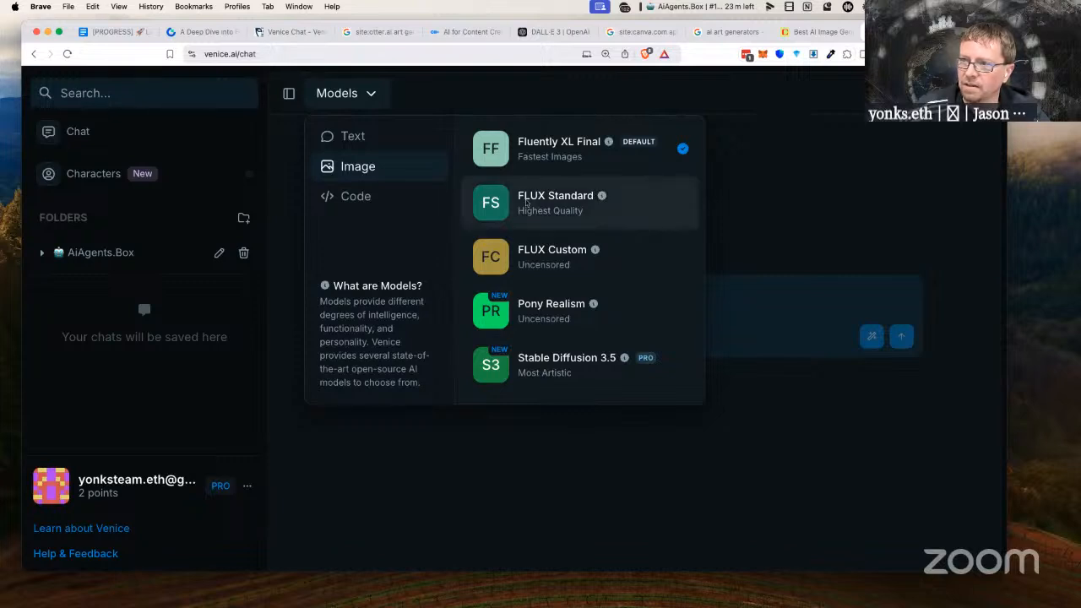
{"action": "left_click", "coordinate": [845, 154]}
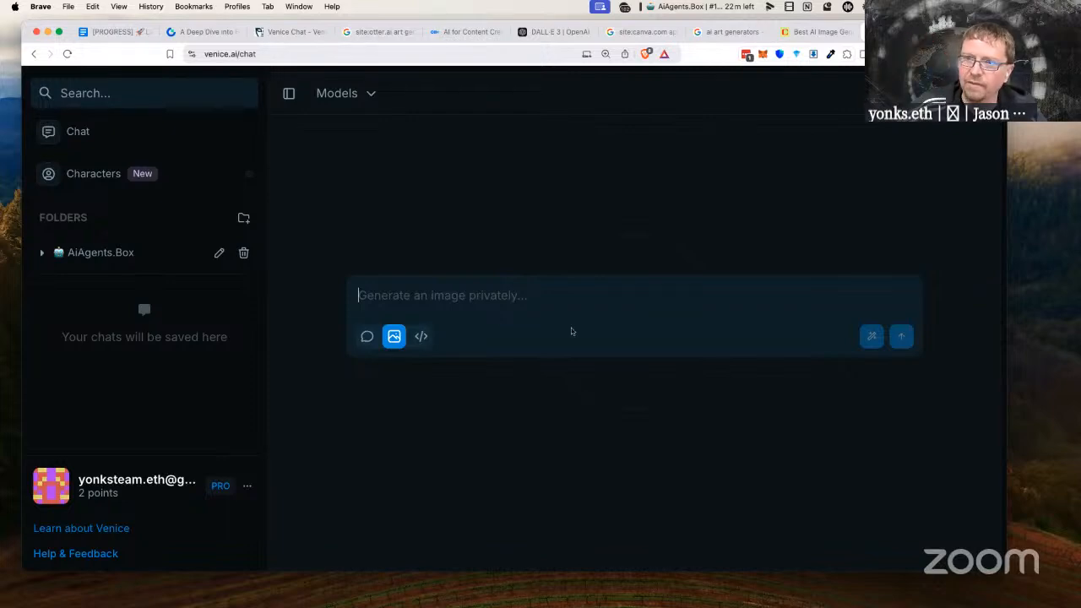
- Return to the Tools WG01 Google Docs agenda and review it from the next actions list up to the banner
{"action": "left_click", "coordinate": [106, 32]}
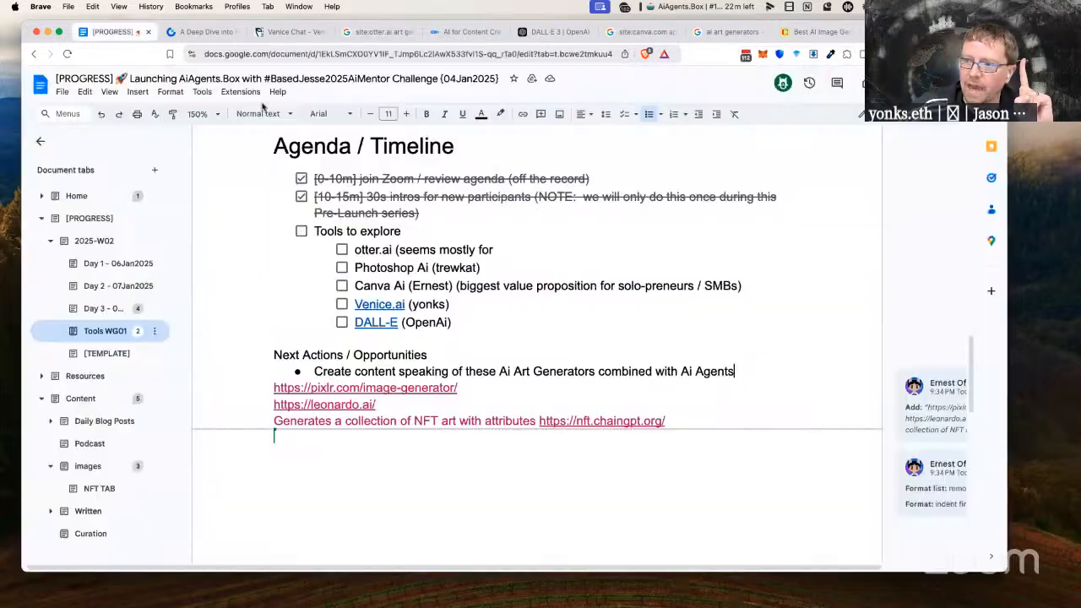
{"action": "scroll", "coordinate": [603, 282], "scroll_direction": "up", "scroll_amount": 3}
{"action": "scroll", "coordinate": [603, 282], "scroll_direction": "up", "scroll_amount": 10}
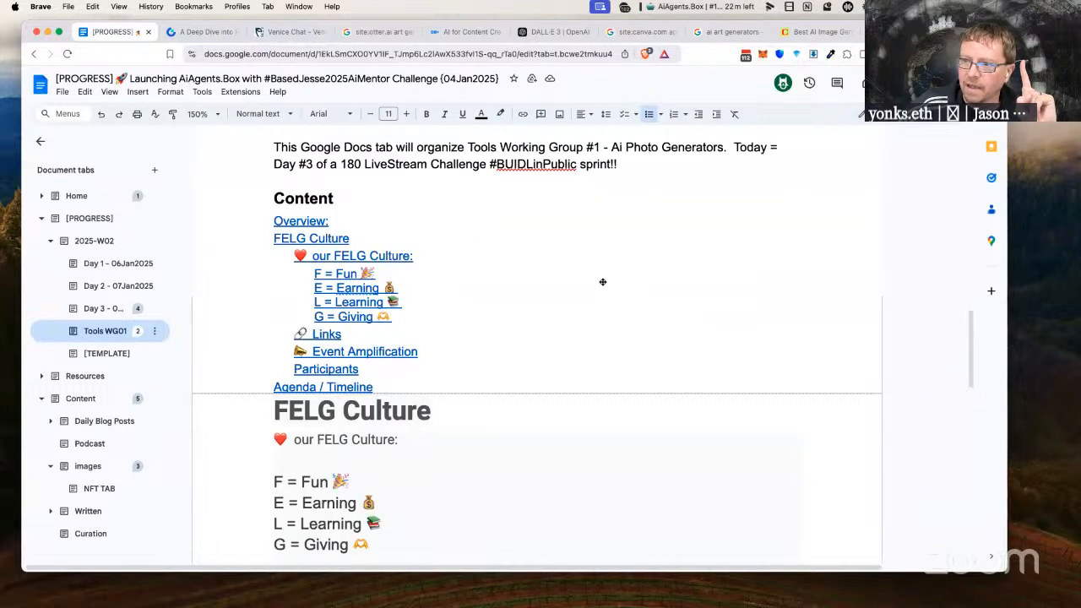
{"action": "scroll", "coordinate": [603, 282], "scroll_direction": "up", "scroll_amount": 5}
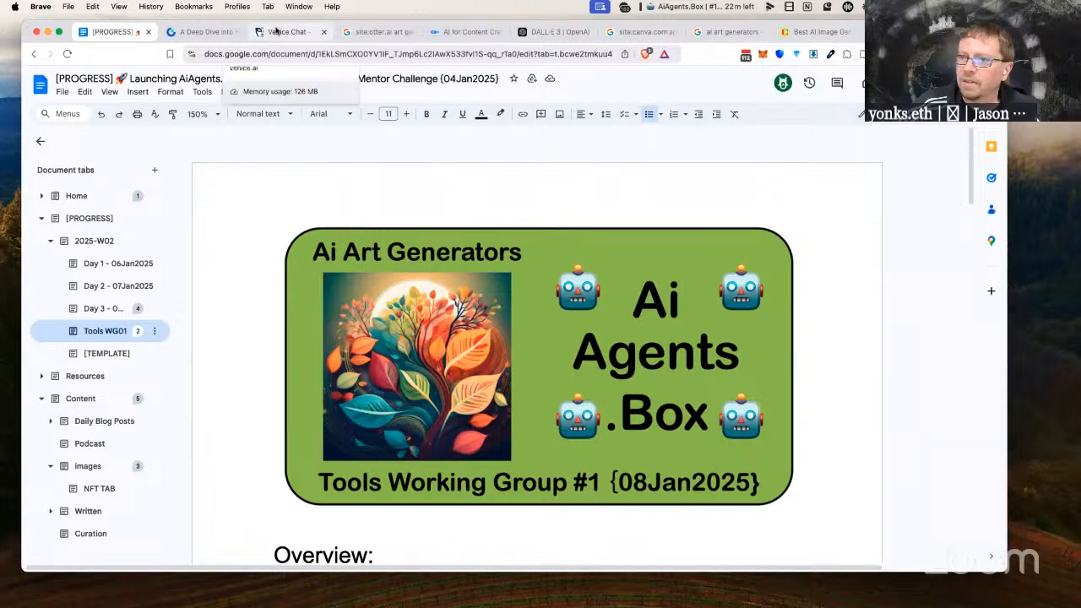
- Start a Generate Images chat in Venice and write the prompt "Destroy the box with Ai Art Generators."
{"action": "left_click", "coordinate": [276, 32]}
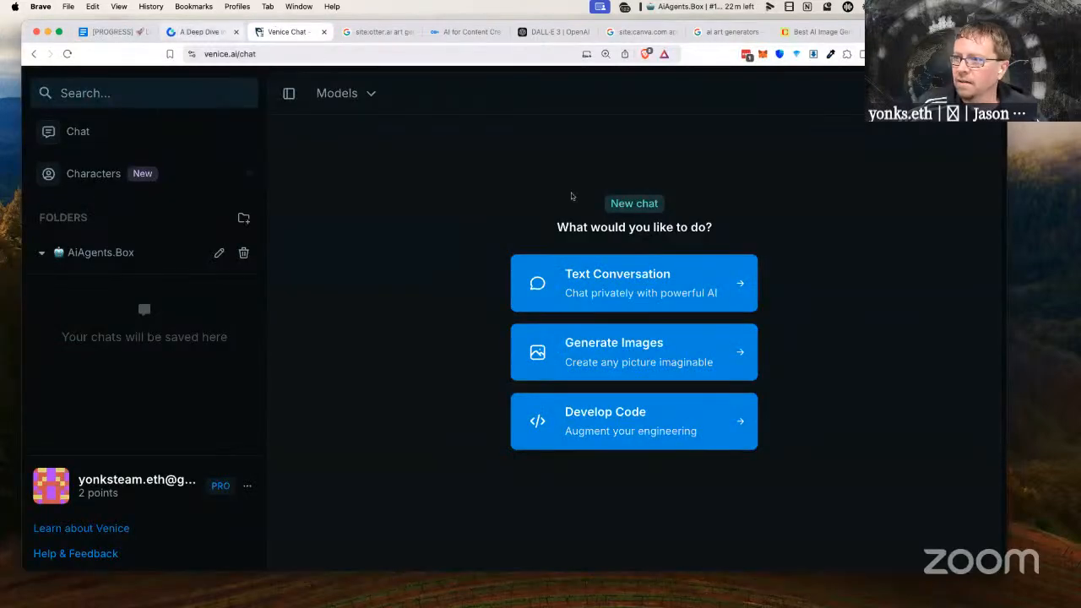
{"action": "left_click", "coordinate": [696, 346]}
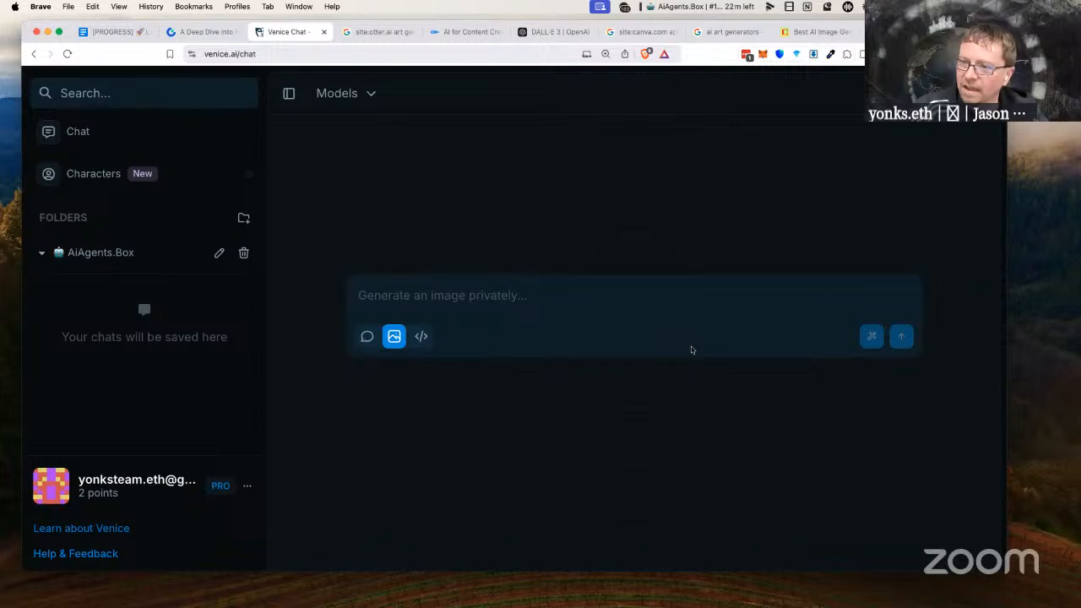
{"action": "type", "text": "Destro"}
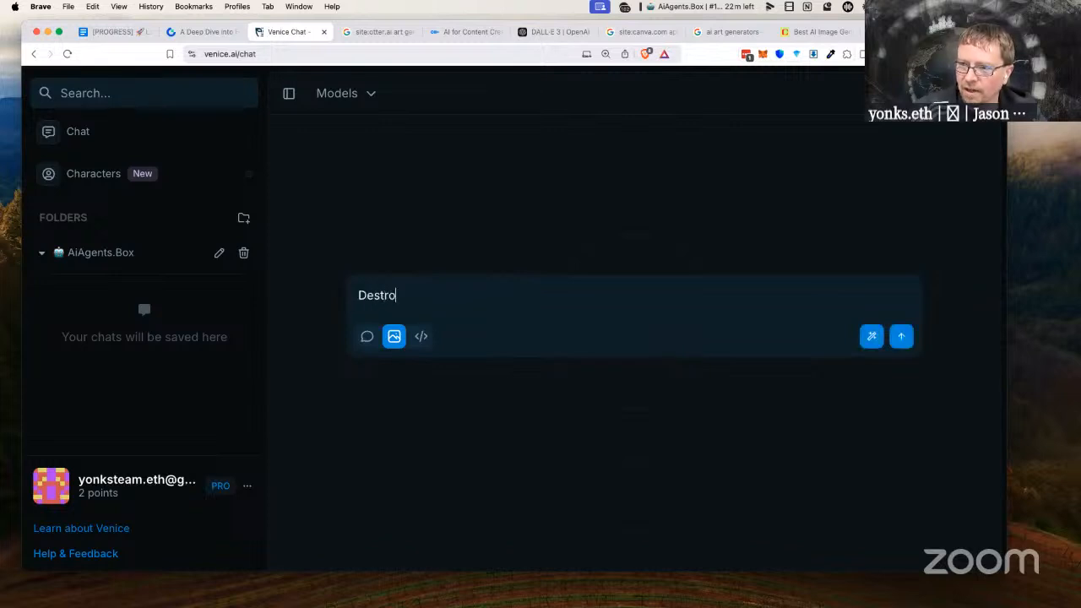
{"action": "type", "text": "y the box w"}
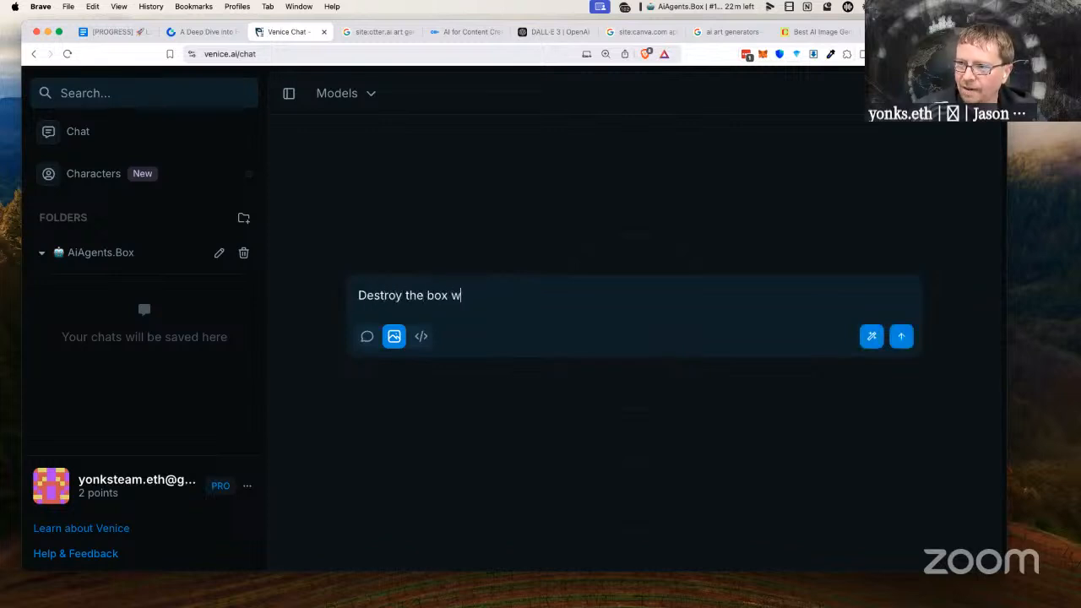
{"action": "type", "text": "ith Ai A"}
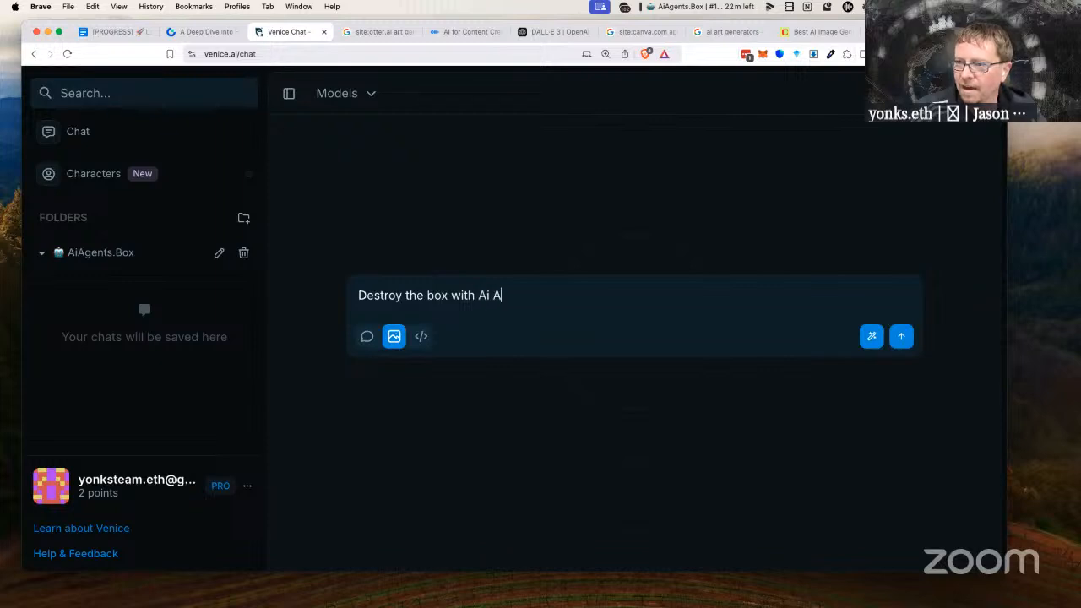
{"action": "type", "text": "rt Generators"}
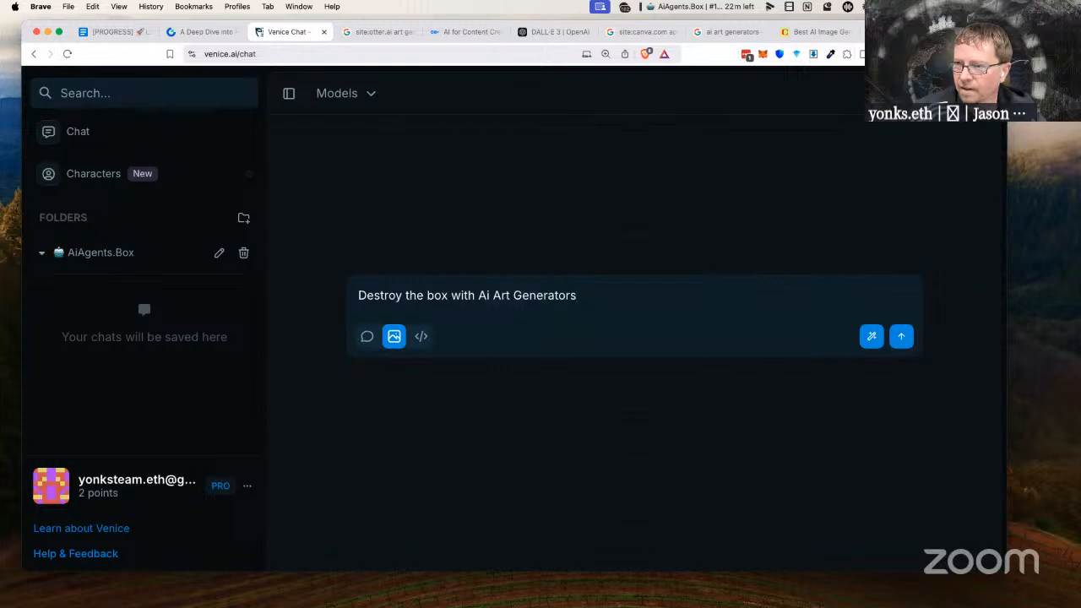
{"action": "type", "text": "."}
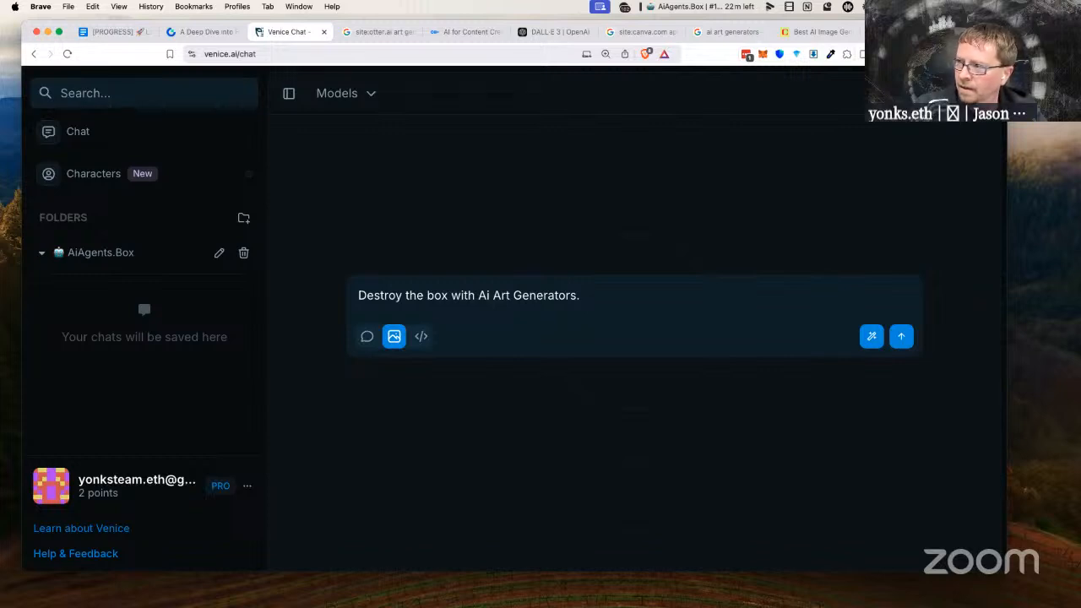
- Add the generator names "Adobe Firefly" and "DALL-E" after the first sentence of the image prompt
{"action": "type", "text": "Adobe"}
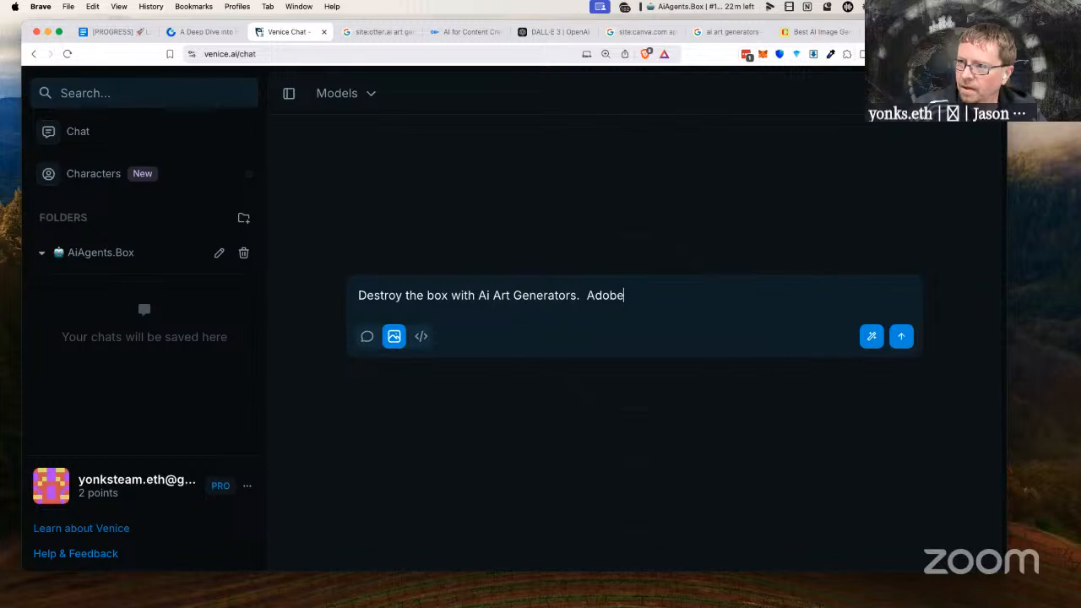
{"action": "type", "text": " Photo"}
{"action": "key", "text": "BackSpace"}
{"action": "key", "text": "BackSpace"}
{"action": "key", "text": "BackSpace"}
{"action": "key", "text": "BackSpace"}
{"action": "key", "text": "BackSpace"}
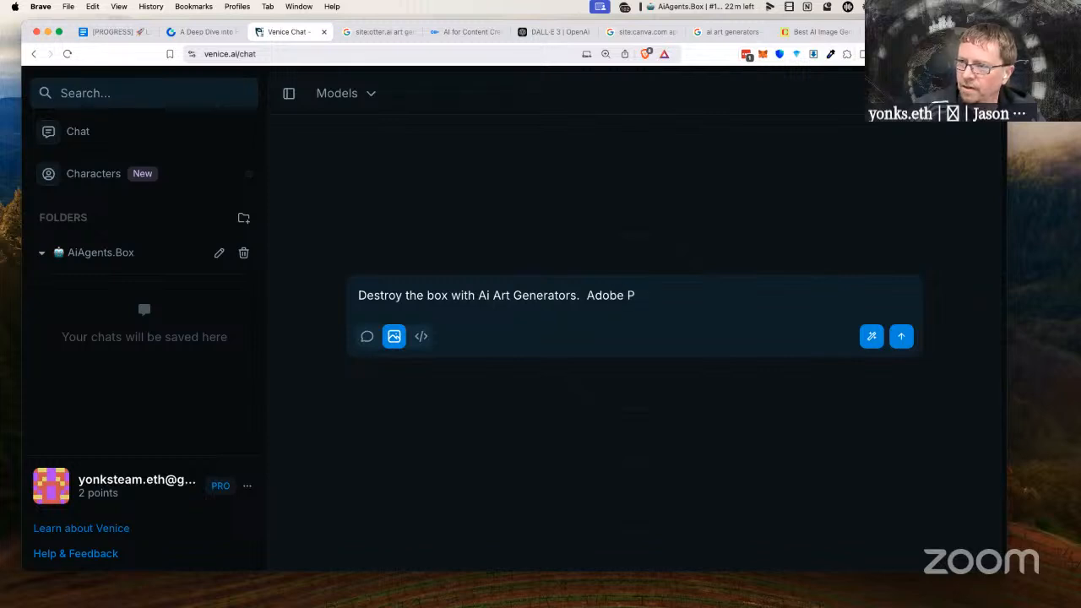
{"action": "type", "text": "Fl"}
{"action": "key", "text": "BackSpace"}
{"action": "type", "text": "irefl"}
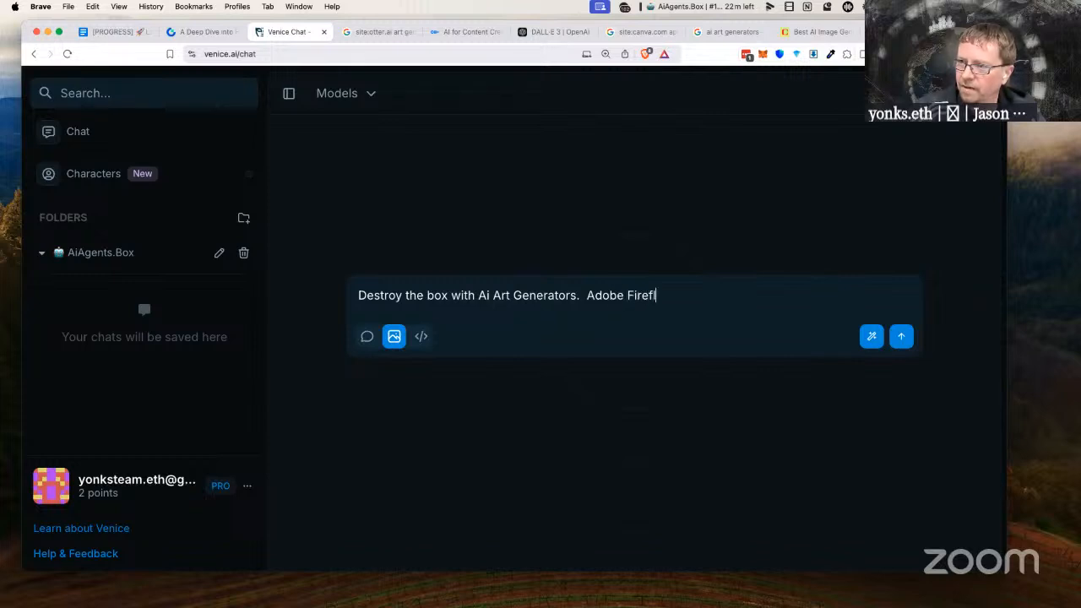
{"action": "type", "text": "y"}
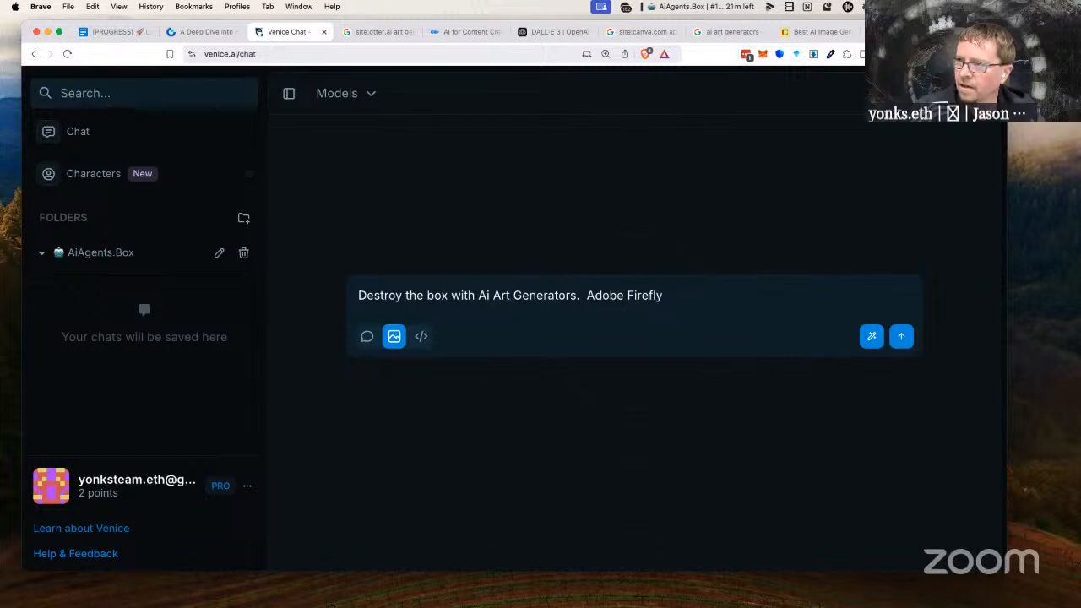
{"action": "type", "text": " DALL-E"}
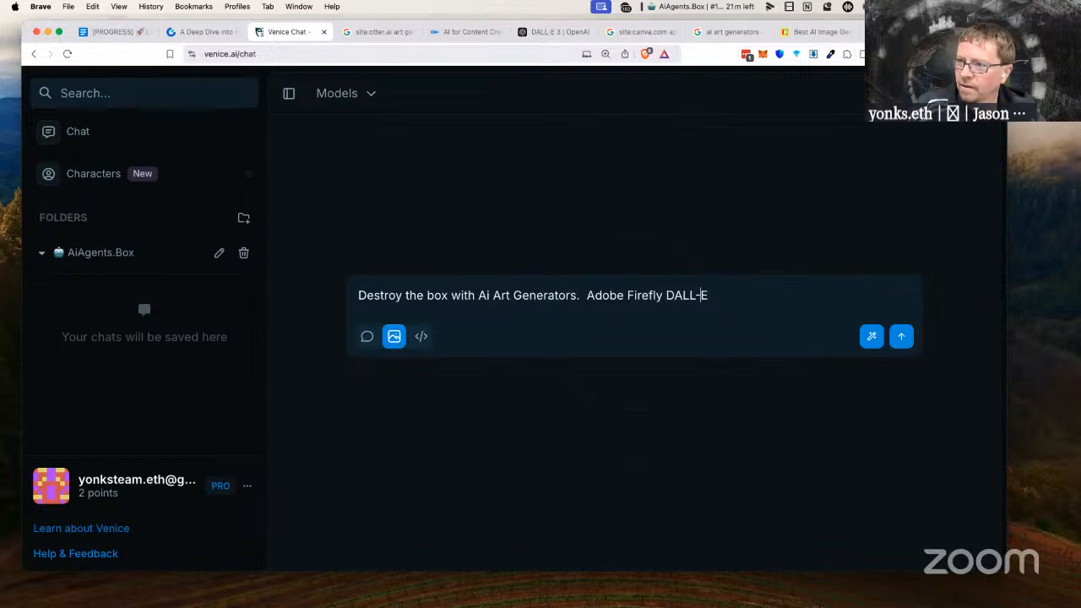
- Insert "Art generators for inspiration:" in front of "Adobe Firefly" in the prompt
{"action": "left_click", "coordinate": [586, 295]}
{"action": "type", "text": "Art generat"}
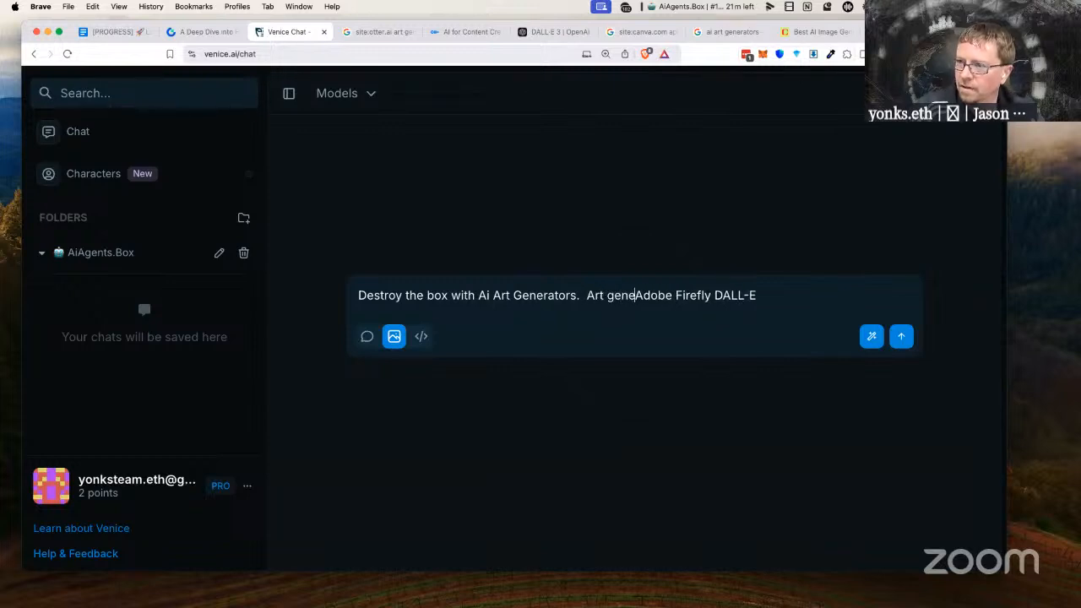
{"action": "type", "text": "ors for o="}
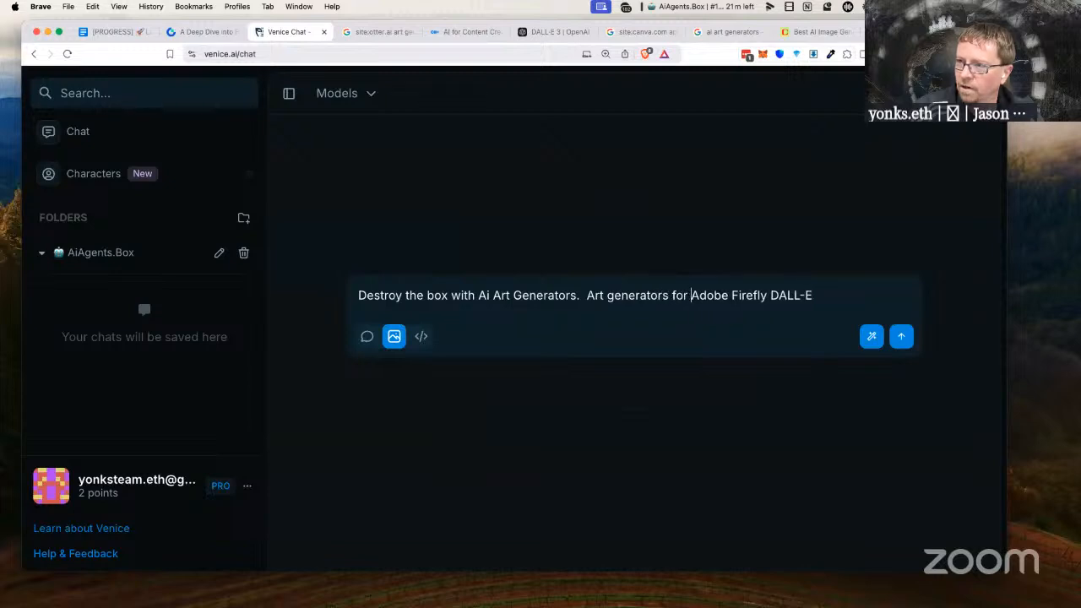
{"action": "key", "text": "BackSpace"}
{"action": "key", "text": "BackSpace"}
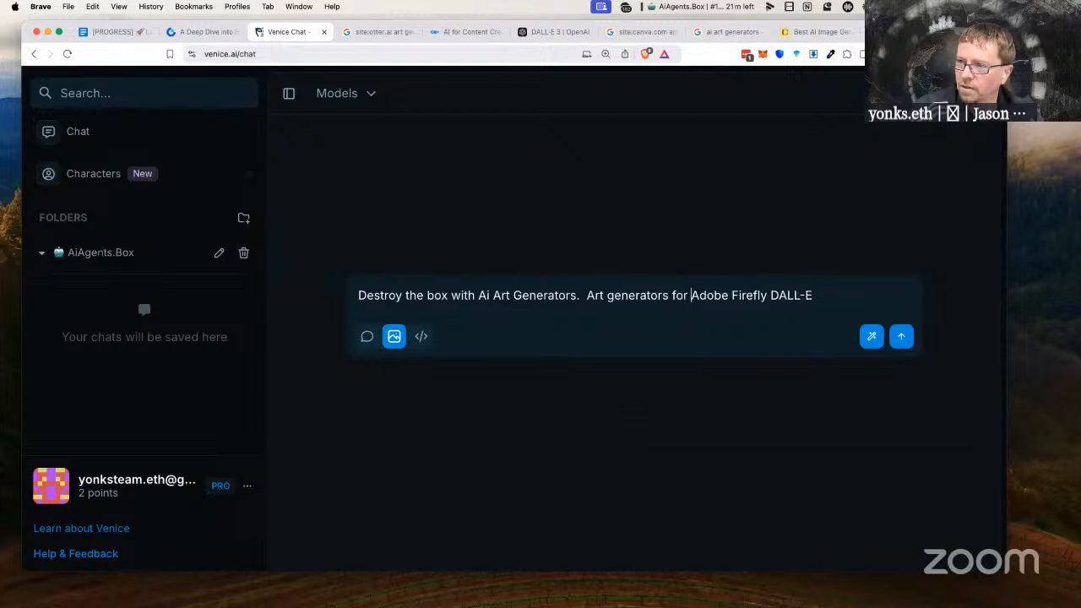
{"action": "type", "text": "inspiration:"}
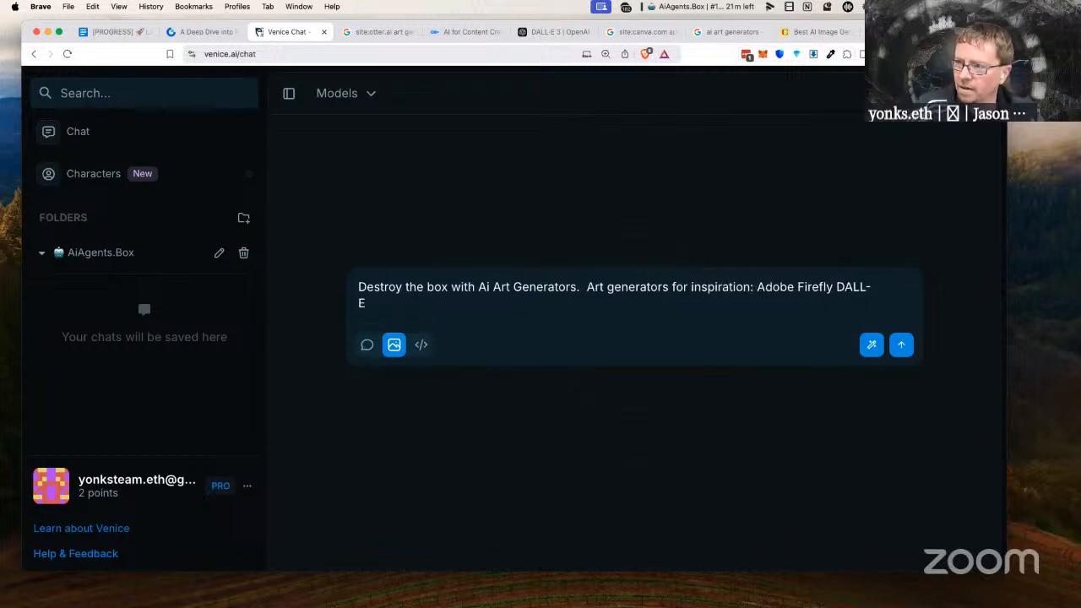
- Separate Adobe Firefly and DALL-E with commas and add "Venice.ai," to the inspiration list
{"action": "left_click", "coordinate": [833, 287]}
{"action": "type", "text": ","}
{"action": "left_click", "coordinate": [366, 303]}
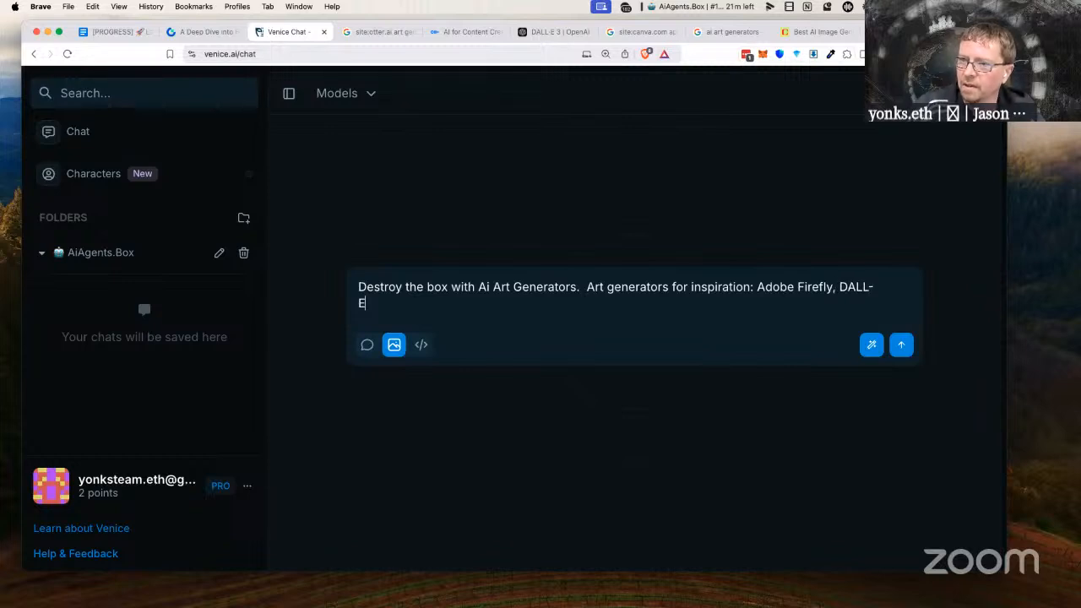
{"action": "type", "text": ","}
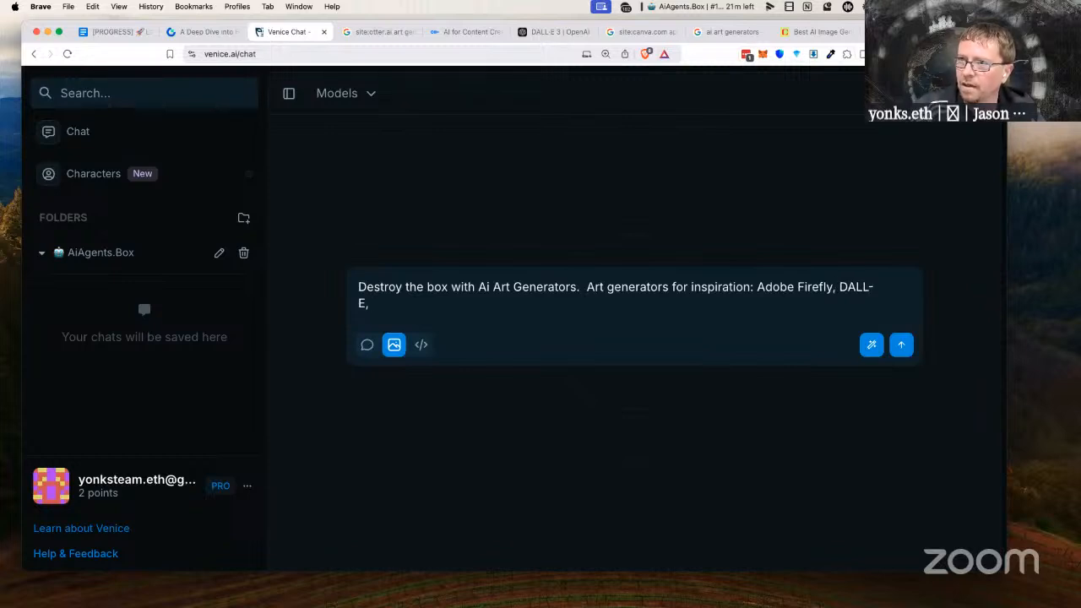
{"action": "type", "text": " Venica"}
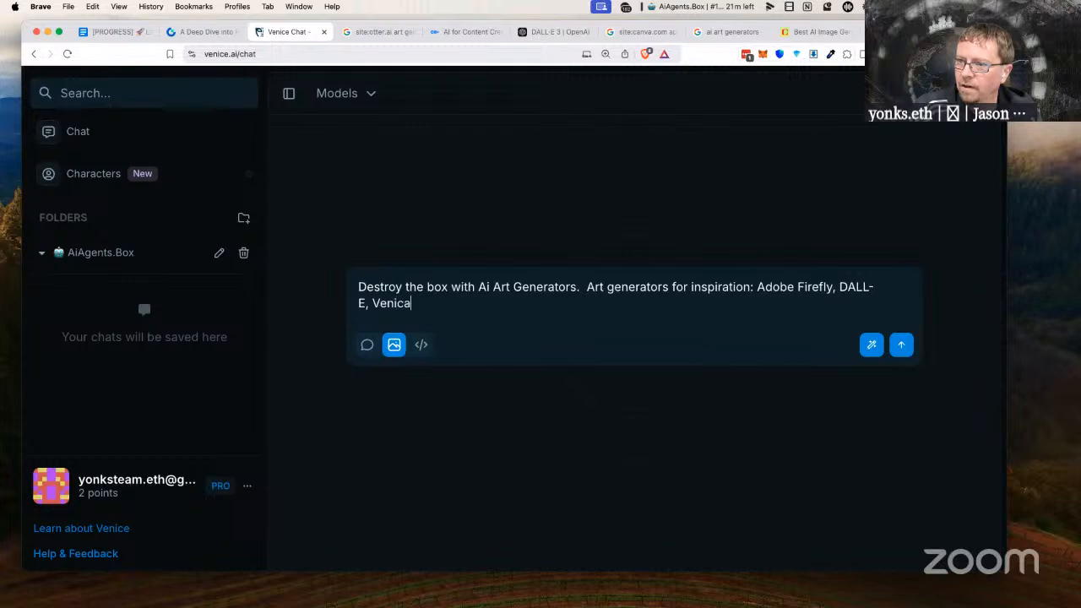
{"action": "key", "text": "BackSpace"}
{"action": "type", "text": "e"}
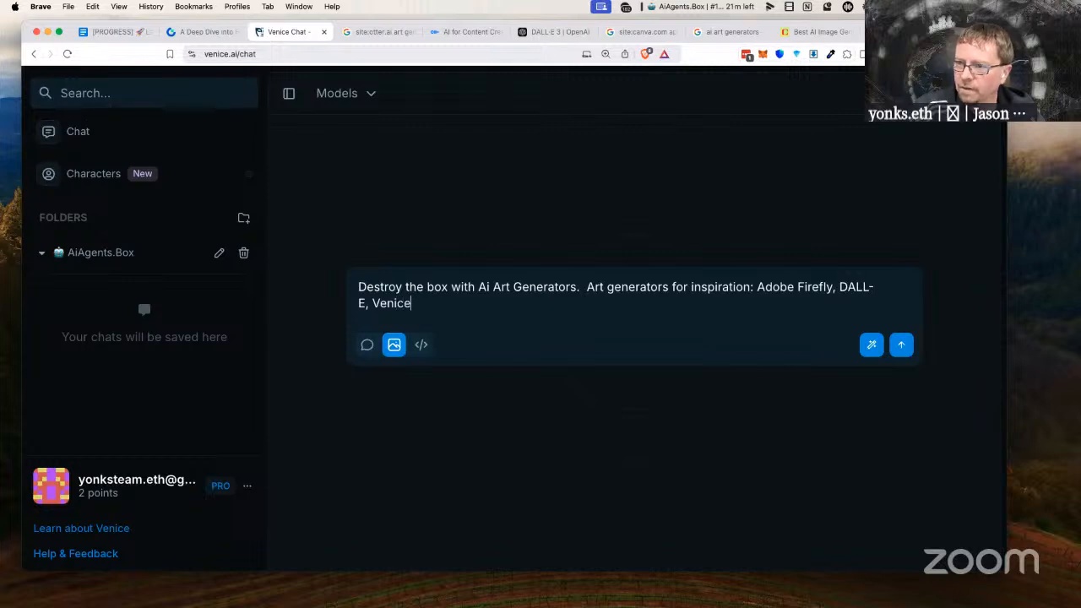
{"action": "type", "text": ".ai"}
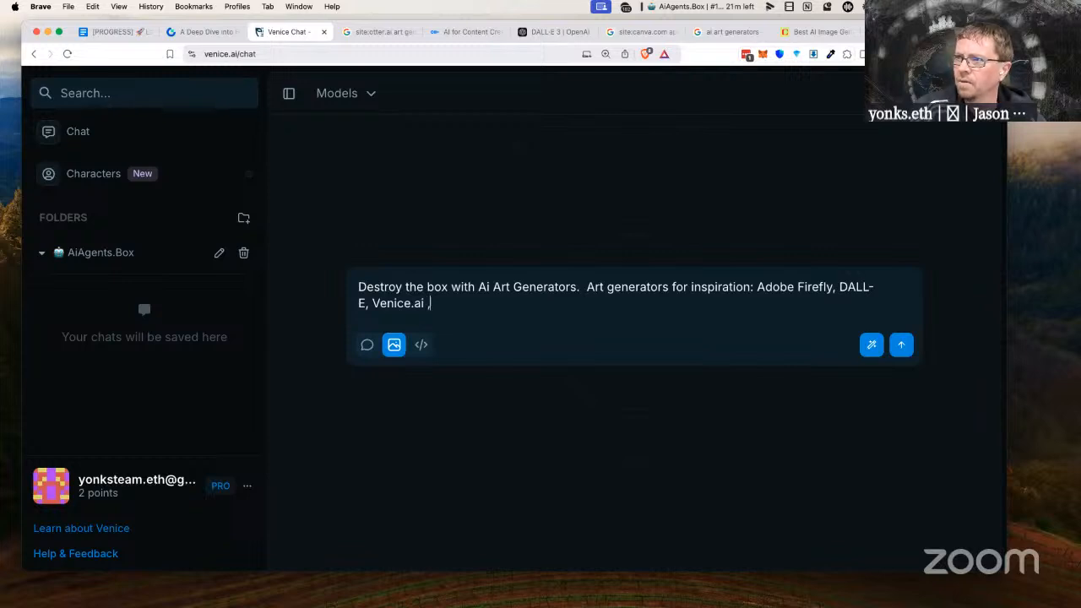
{"action": "key", "text": "BackSpace"}
{"action": "type", "text": ","}
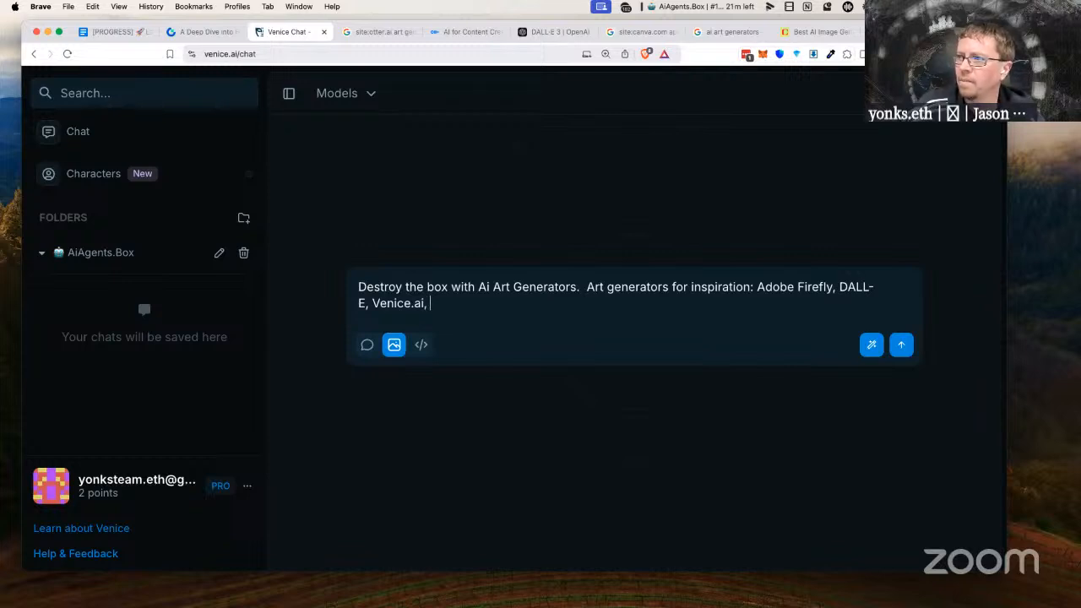
- Search the web for "canva" in a new browser tab to check its site address
{"action": "key", "text": "super+t"}
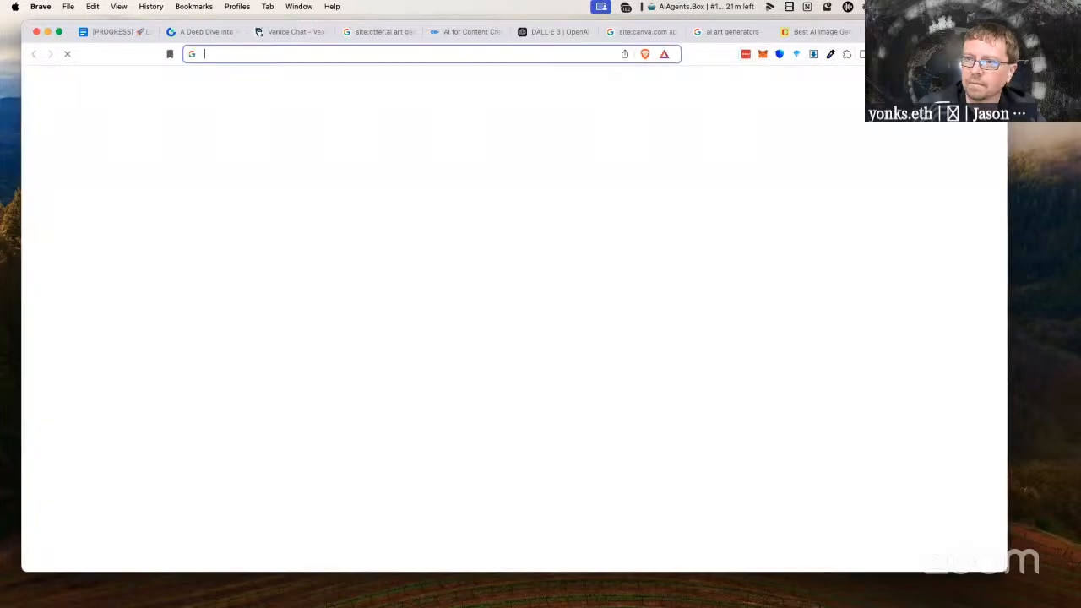
{"action": "type", "text": "can"}
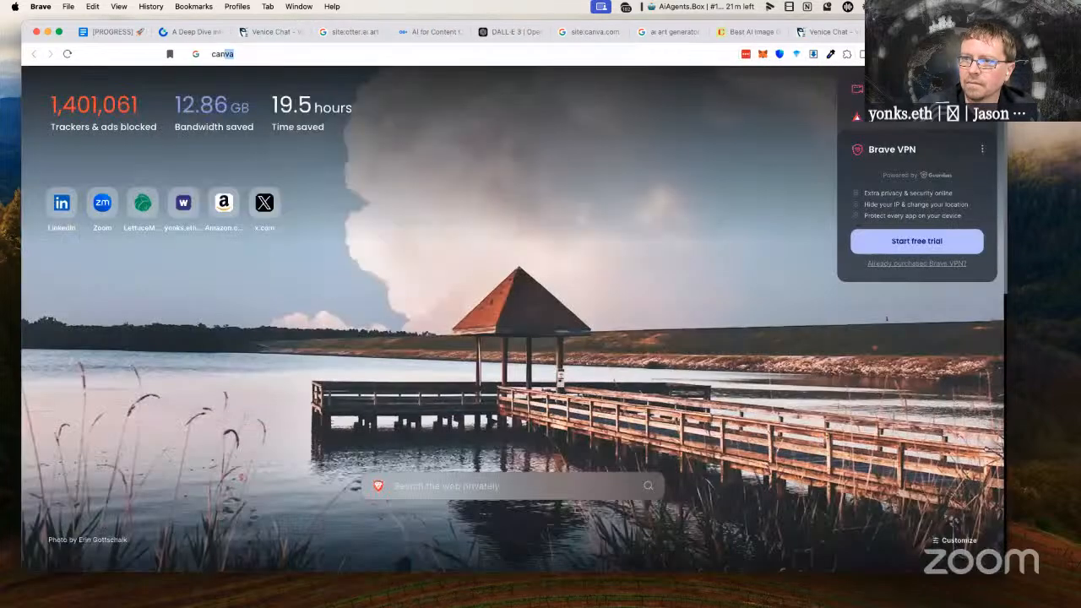
{"action": "type", "text": "va"}
{"action": "key", "text": "Return"}
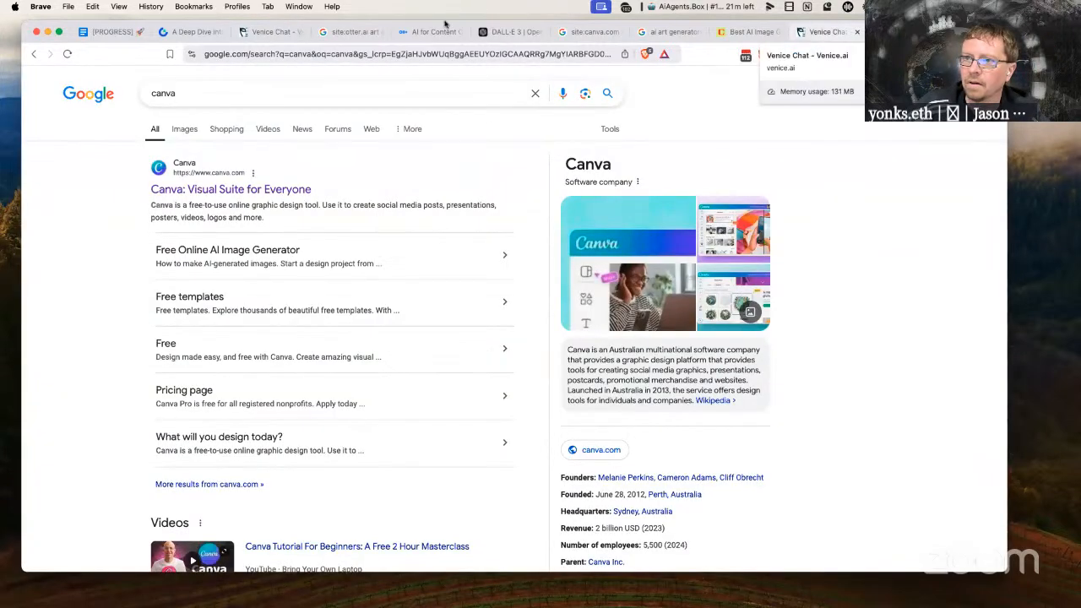
- Return to the Venice image prompt and append "canva.com" to the inspiration list
{"action": "left_click", "coordinate": [269, 32]}
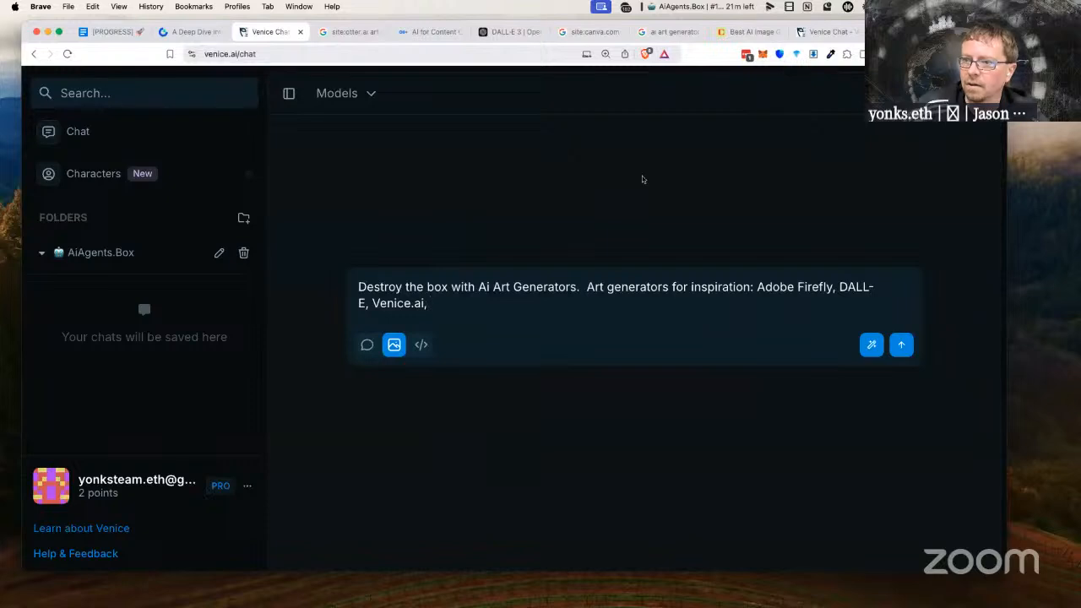
{"action": "type", "text": "canv"}
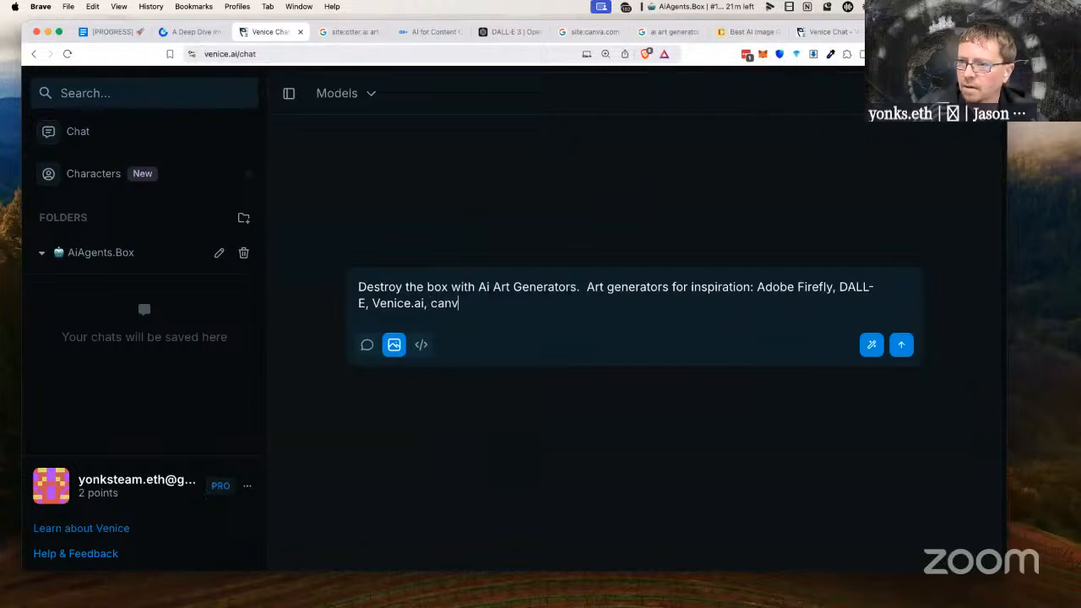
{"action": "type", "text": "a.com"}
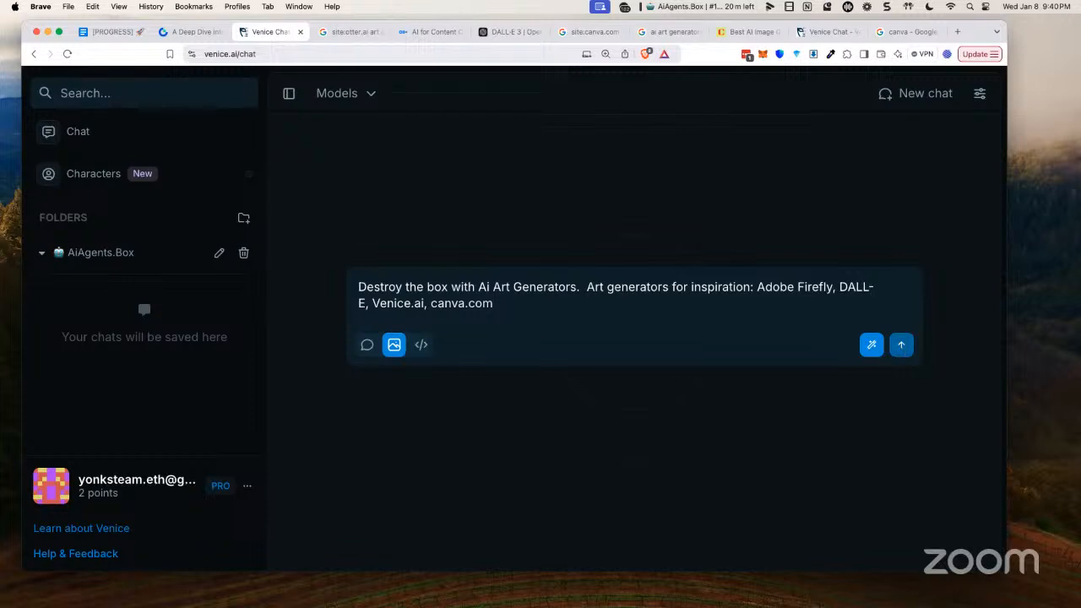
- End the inspiration list with a period and replace "Art generators" with "Use" so the sentence begins "Use for inspiration:"
{"action": "type", "text": "Use"}
{"action": "key", "text": "BackSpace"}
{"action": "key", "text": "Right"}
{"action": "key", "text": "Right"}
{"action": "key", "text": "Right"}
{"action": "key", "text": "Right"}
{"action": "key", "text": "Right"}
{"action": "key", "text": "Right"}
{"action": "key", "text": "Right"}
{"action": "key", "text": "Right"}
{"action": "key", "text": "Right"}
{"action": "key", "text": "Right"}
{"action": "key", "text": "Right"}
{"action": "key", "text": "Right"}
{"action": "key", "text": "Right"}
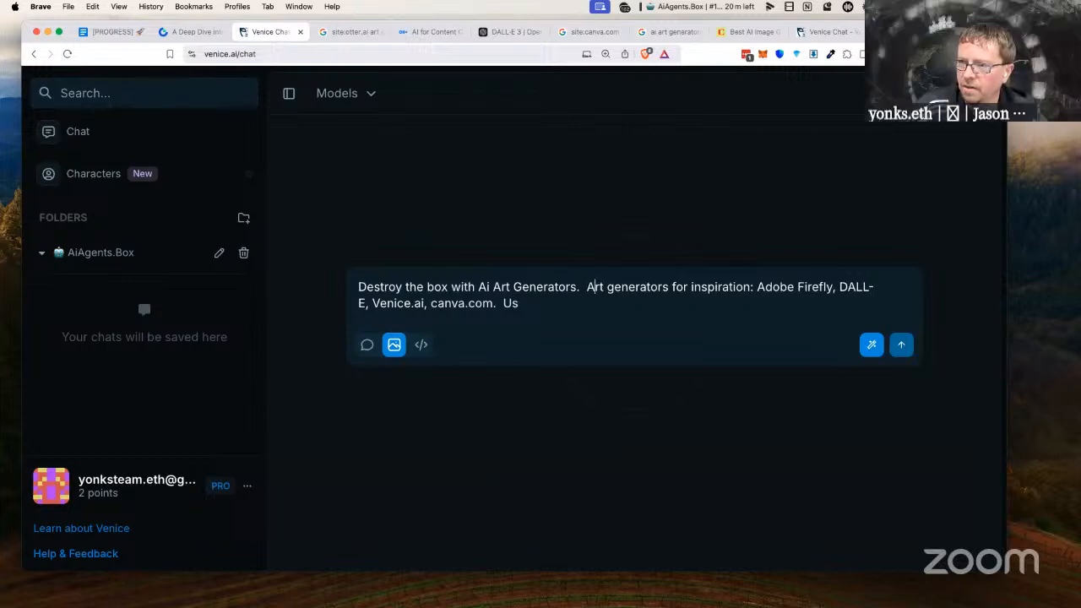
{"action": "key", "text": "Left"}
{"action": "key", "text": "Left"}
{"action": "key", "text": "shift+Right"}
{"action": "key", "text": "shift+Right"}
{"action": "key", "text": "shift+Right"}
{"action": "key", "text": "shift+Right"}
{"action": "key", "text": "shift+Right"}
{"action": "key", "text": "shift+Right"}
{"action": "key", "text": "shift+Right"}
{"action": "key", "text": "shift+Right"}
{"action": "key", "text": "shift+Right"}
{"action": "key", "text": "shift+Right"}
{"action": "key", "text": "shift+Right"}
{"action": "key", "text": "shift+Right"}
{"action": "key", "text": "shift+Right"}
{"action": "key", "text": "shift+Right"}
{"action": "key", "text": "shift+Right"}
{"action": "key", "text": "shift+Right"}
{"action": "key", "text": "shift+Right"}
{"action": "key", "text": "shift+Right"}
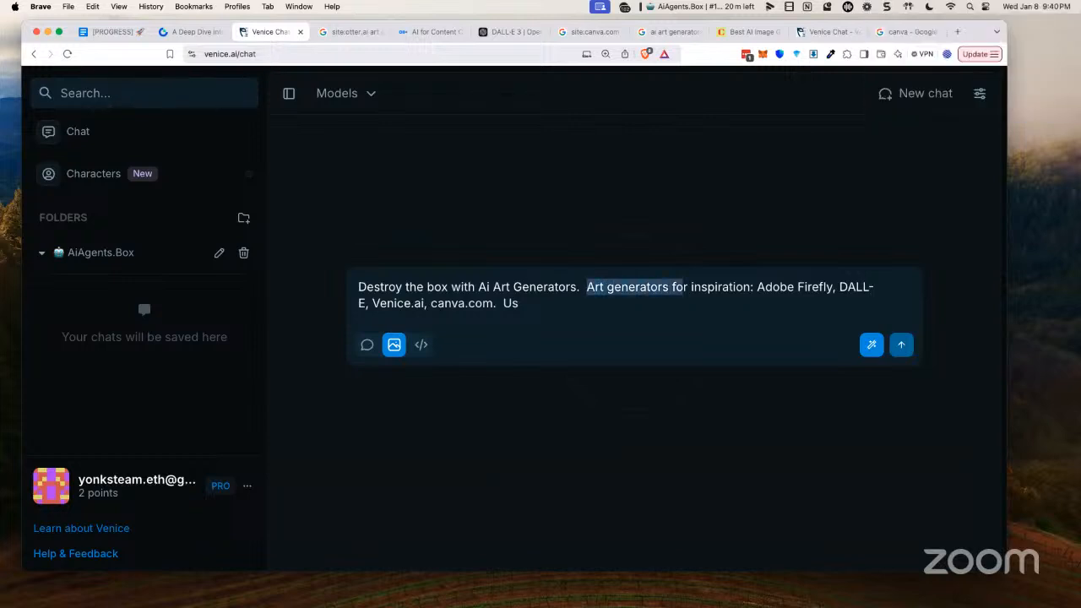
{"action": "key", "text": "shift+Left"}
{"action": "key", "text": "shift+Left"}
{"action": "key", "text": "shift+Left"}
{"action": "key", "text": "shift+Left"}
{"action": "type", "text": "Use"}
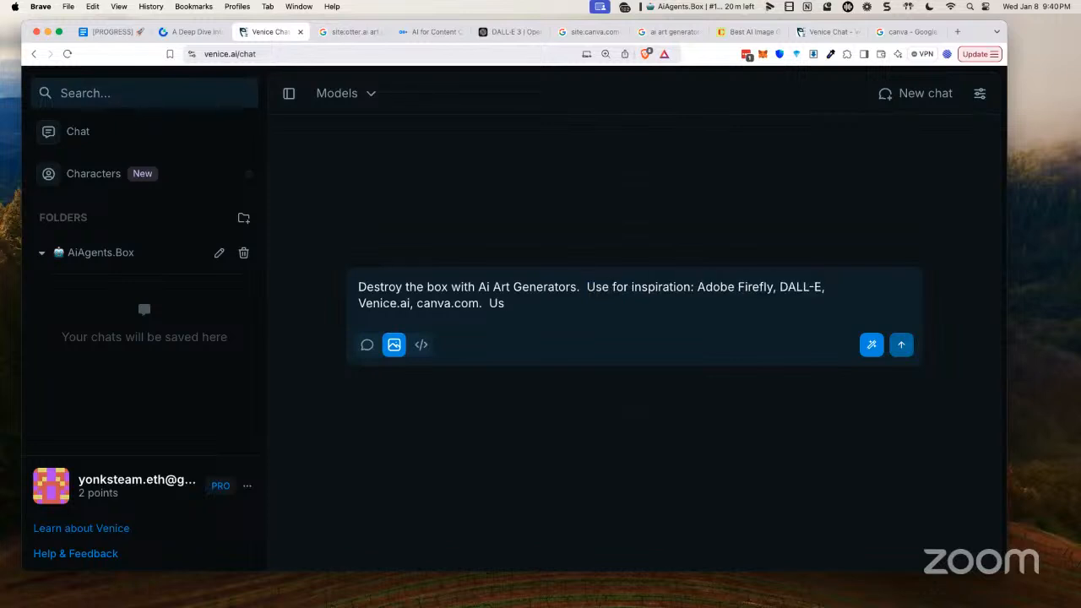
{"action": "key", "text": "BackSpace"}
{"action": "key", "text": "BackSpace"}
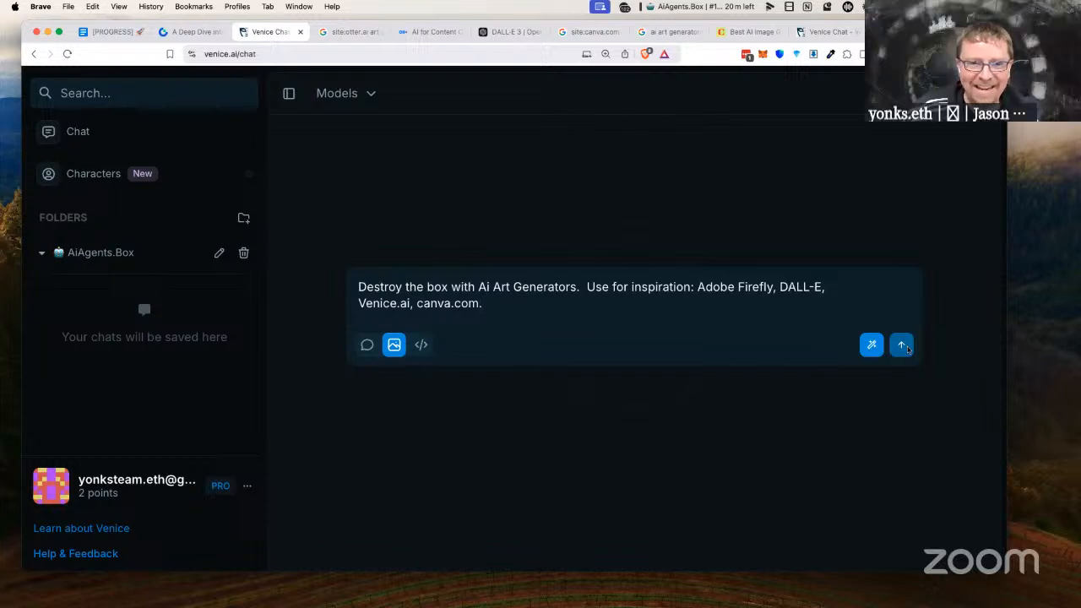
- Insert "Ai Agents trained using" before "Ai Art Generators" in the first sentence of the image prompt
{"action": "key", "text": "super+a"}
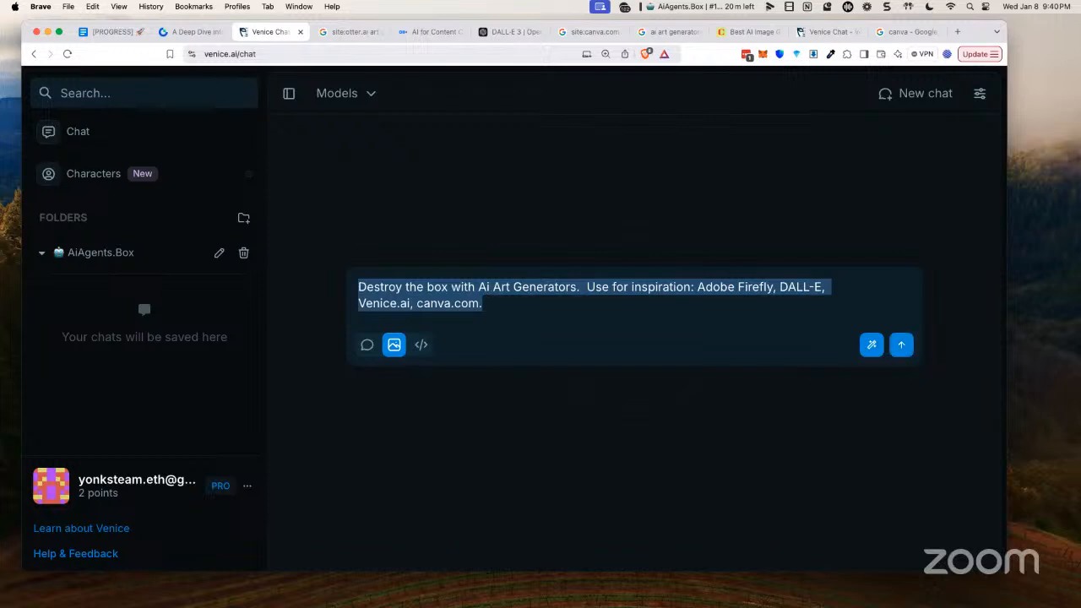
{"action": "left_click", "coordinate": [359, 287]}
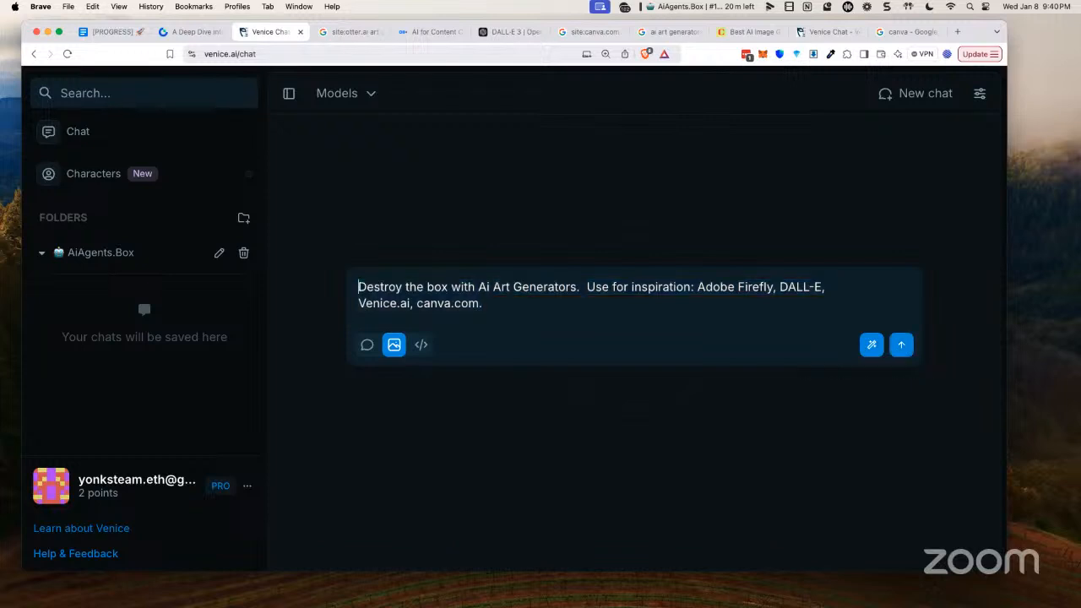
{"action": "left_click", "coordinate": [479, 288]}
{"action": "type", "text": "AIi Agents tr"}
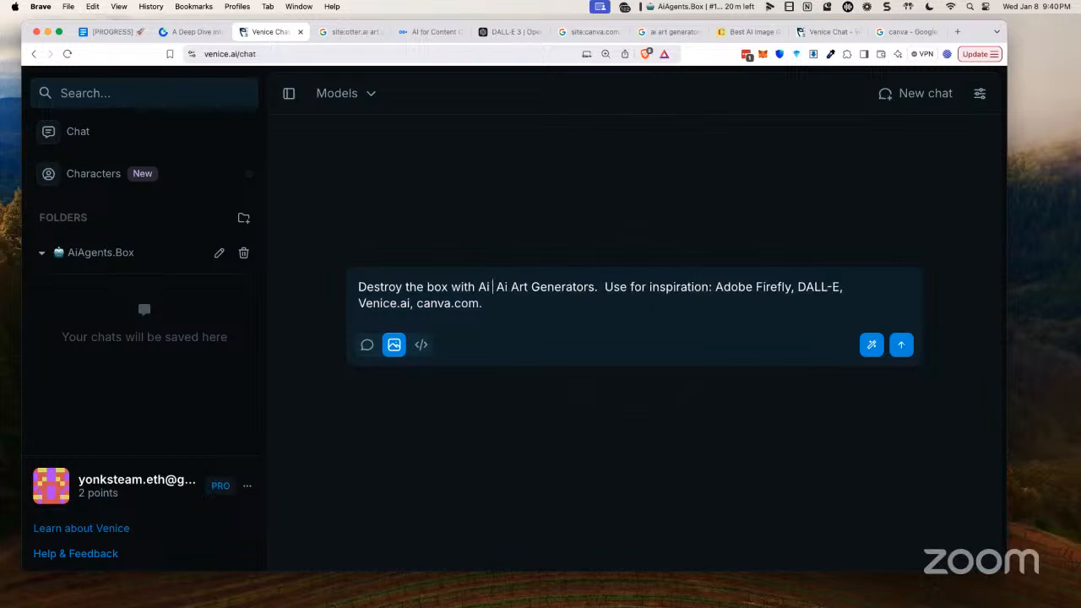
{"action": "type", "text": "ained using"}
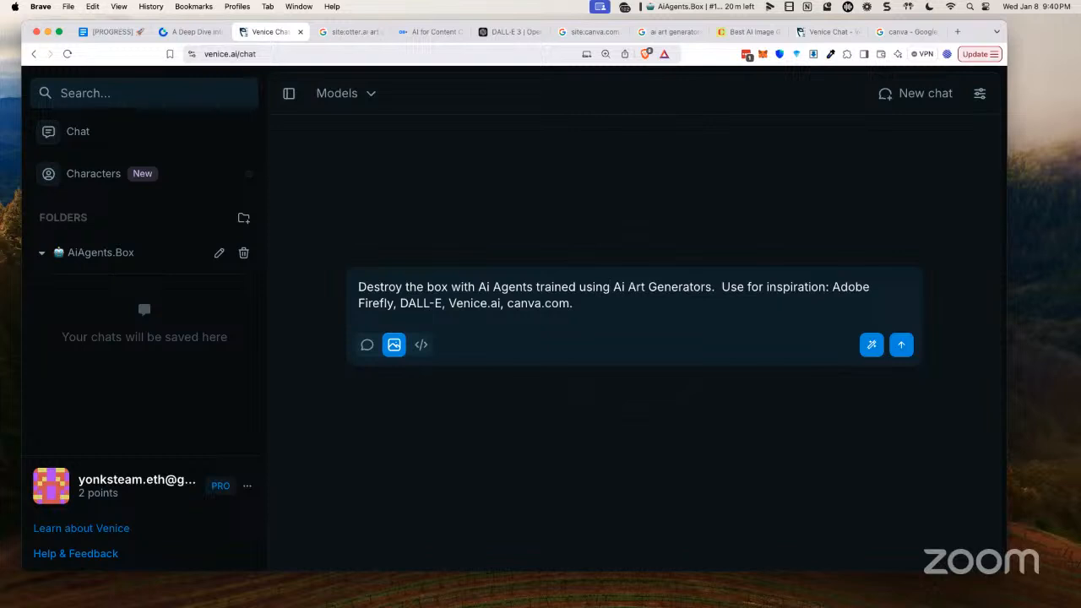
- Copy the full prompt text and submit it to generate the image
{"action": "left_click", "coordinate": [621, 303]}
{"action": "key", "text": "super+a"}
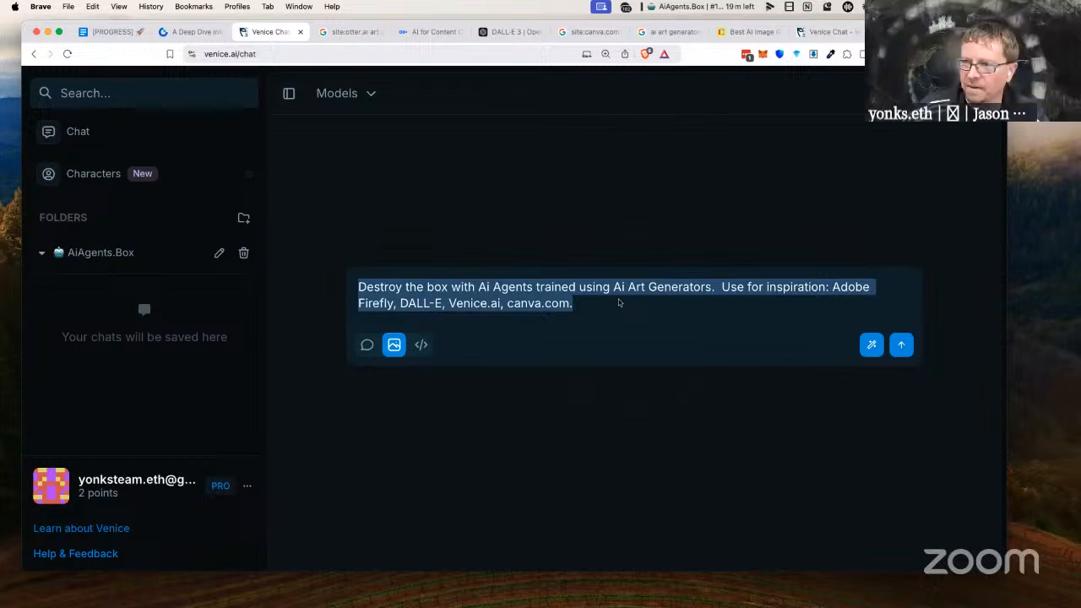
{"action": "left_click", "coordinate": [620, 303]}
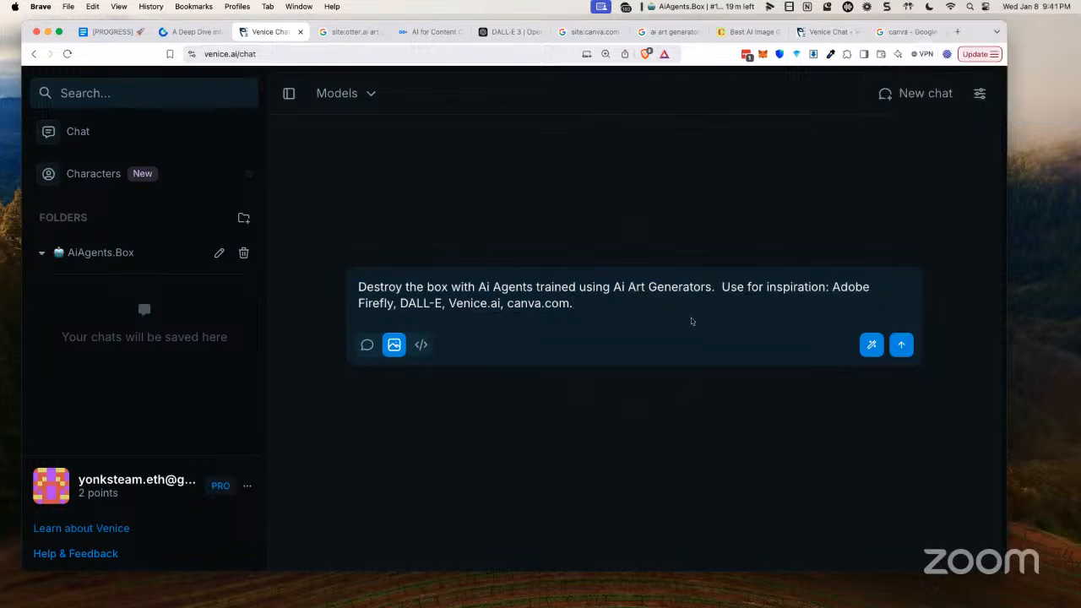
{"action": "left_click", "coordinate": [903, 345]}
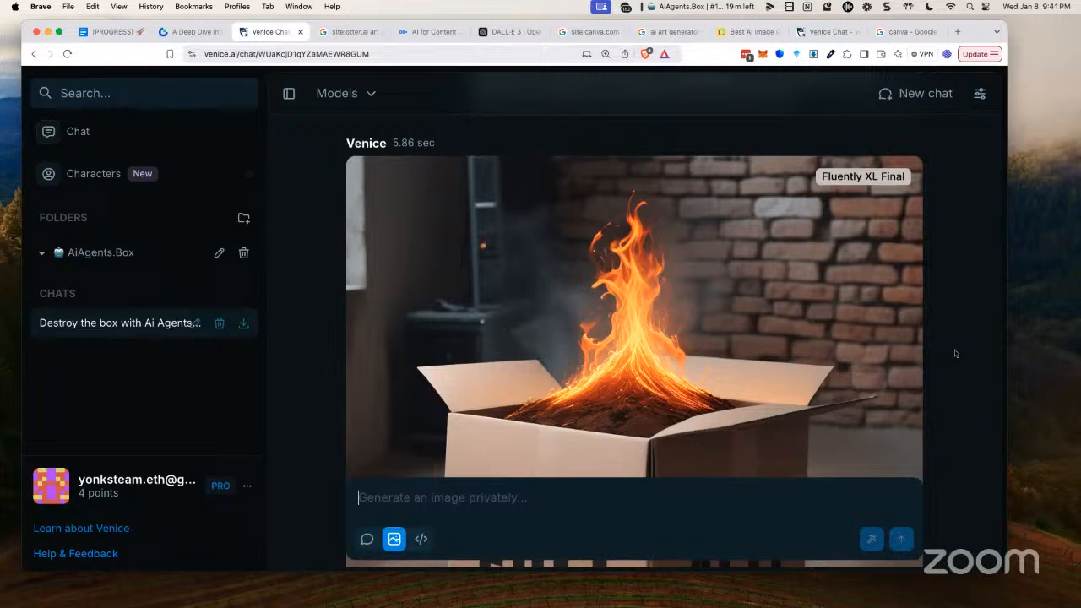
- Examine the generated box image from top to bottom and compare it with the prompt above it
{"action": "scroll", "coordinate": [954, 353], "scroll_direction": "down", "scroll_amount": 3}
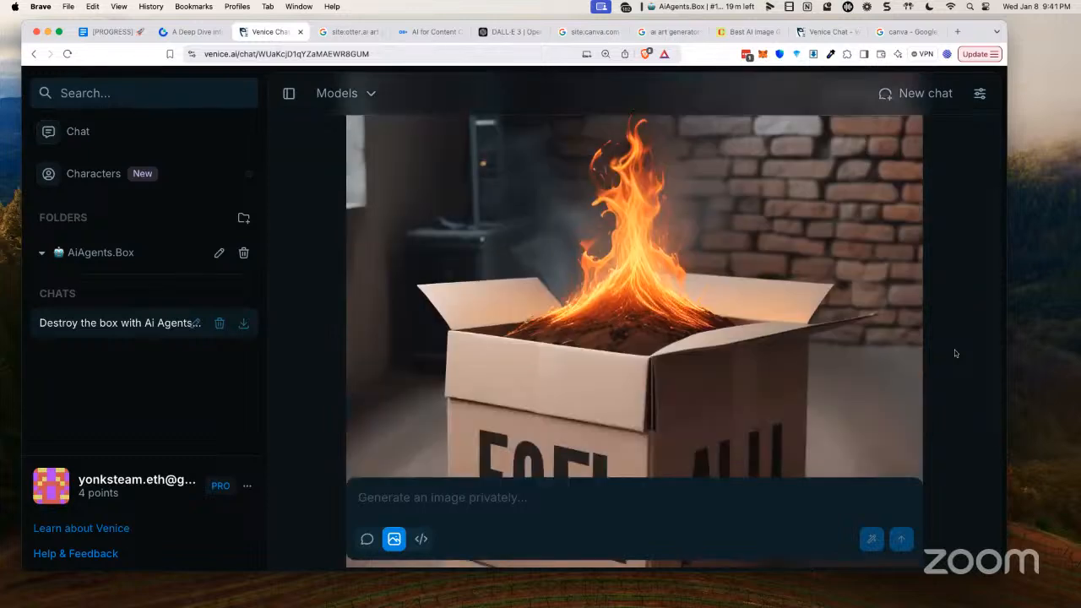
{"action": "scroll", "coordinate": [954, 353], "scroll_direction": "up", "scroll_amount": 2}
{"action": "scroll", "coordinate": [956, 353], "scroll_direction": "down", "scroll_amount": 5}
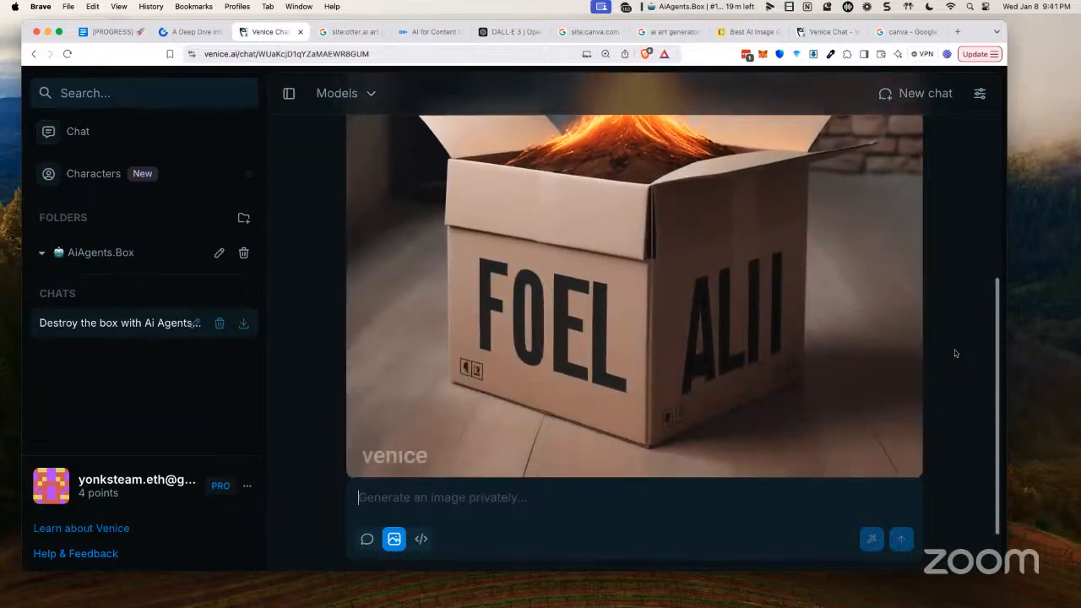
{"action": "scroll", "coordinate": [955, 353], "scroll_direction": "up", "scroll_amount": 6}
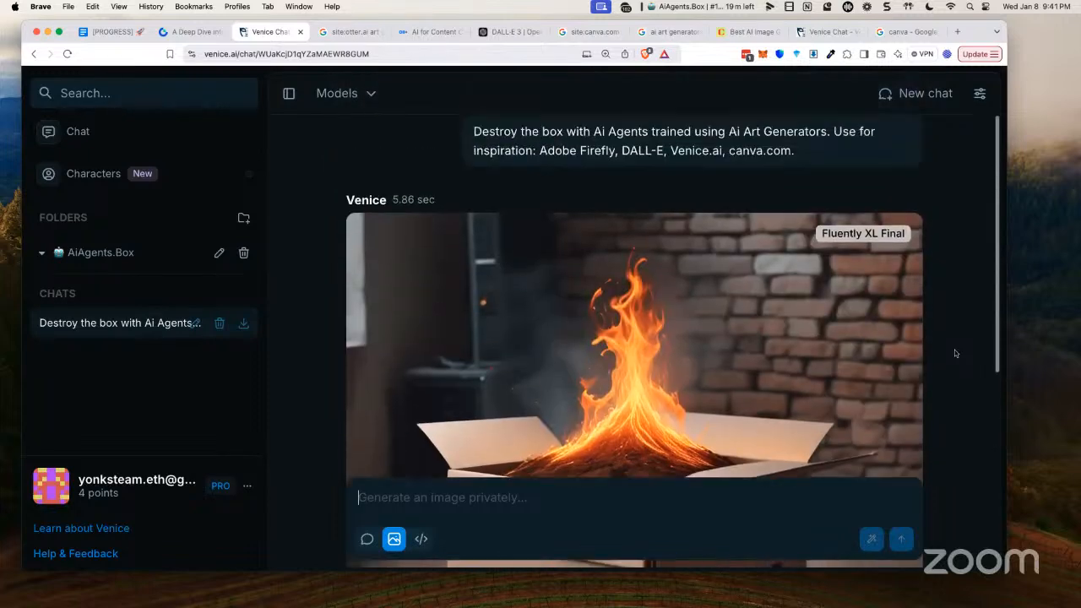
{"action": "scroll", "coordinate": [956, 353], "scroll_direction": "down", "scroll_amount": 5}
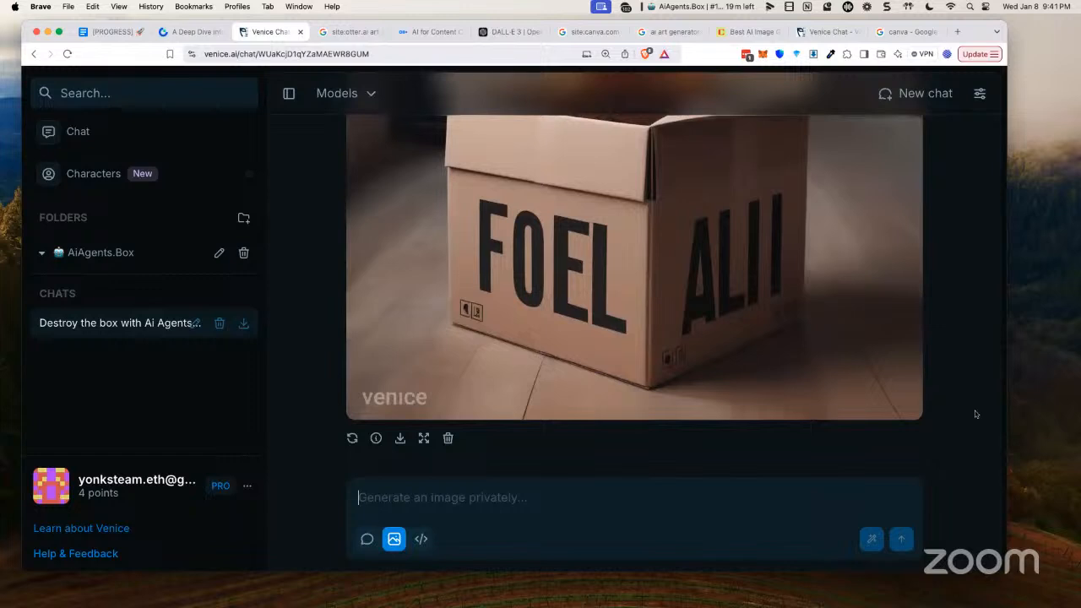
{"action": "scroll", "coordinate": [975, 414], "scroll_direction": "up", "scroll_amount": 5}
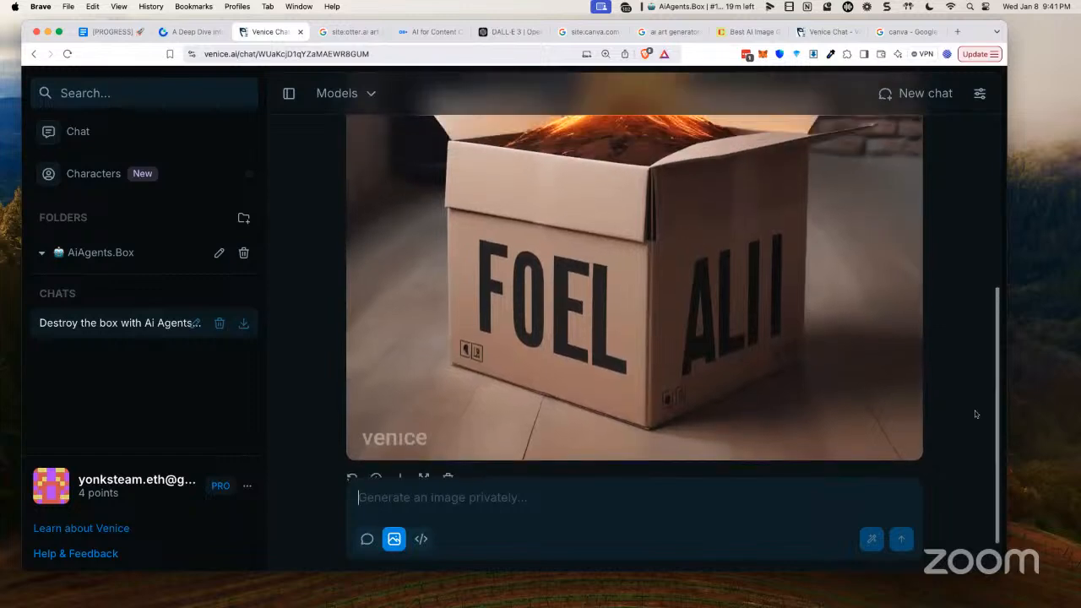
{"action": "scroll", "coordinate": [975, 410], "scroll_direction": "up", "scroll_amount": 5}
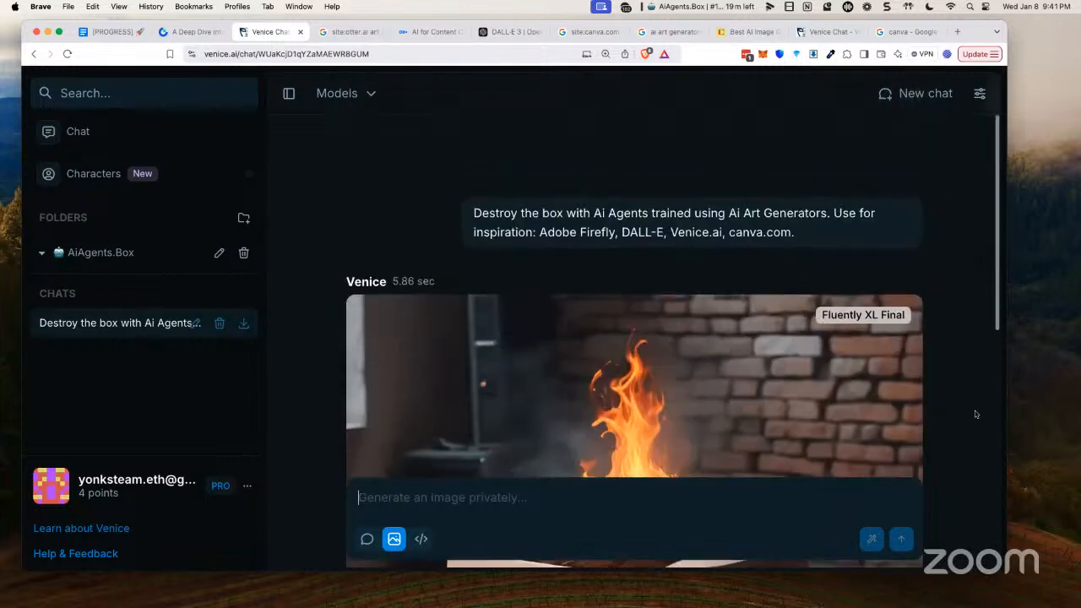
{"action": "scroll", "coordinate": [976, 414], "scroll_direction": "down", "scroll_amount": 10}
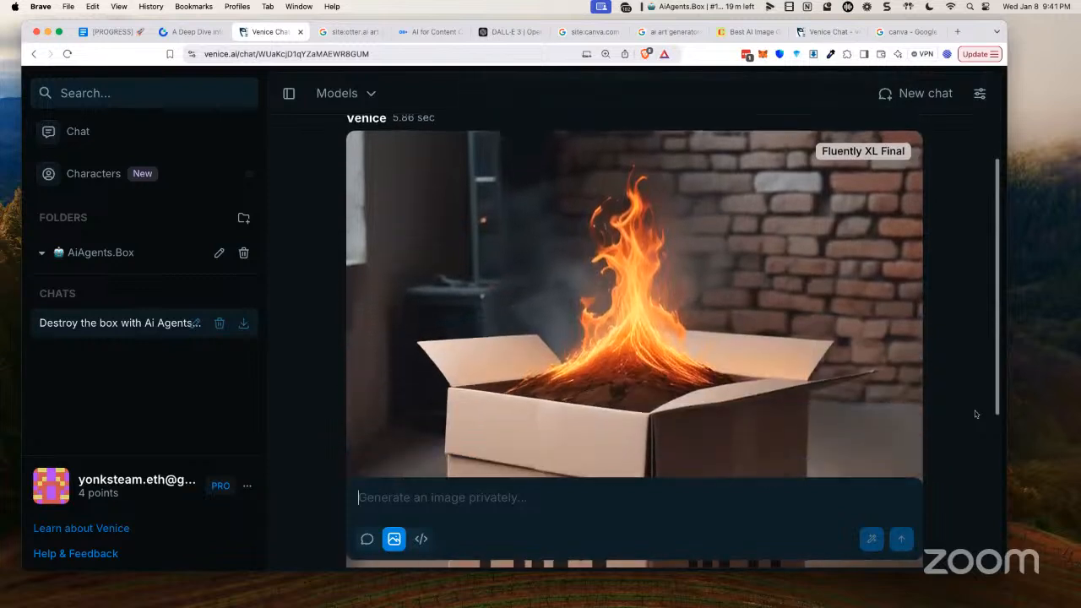
{"action": "scroll", "coordinate": [975, 410], "scroll_direction": "down", "scroll_amount": 1}
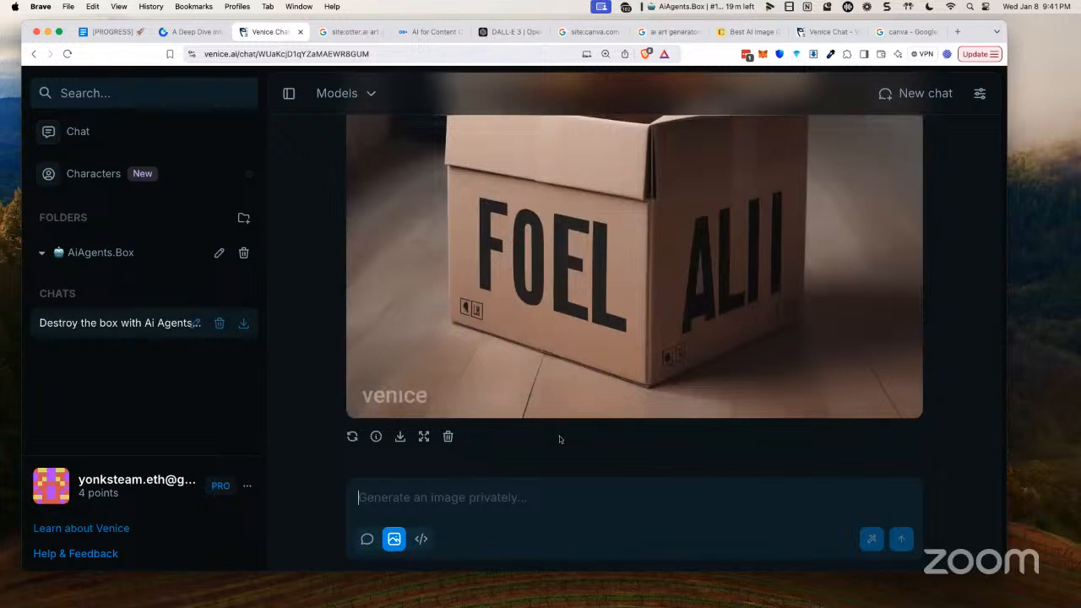
{"action": "scroll", "coordinate": [936, 341], "scroll_direction": "up", "scroll_amount": 8}
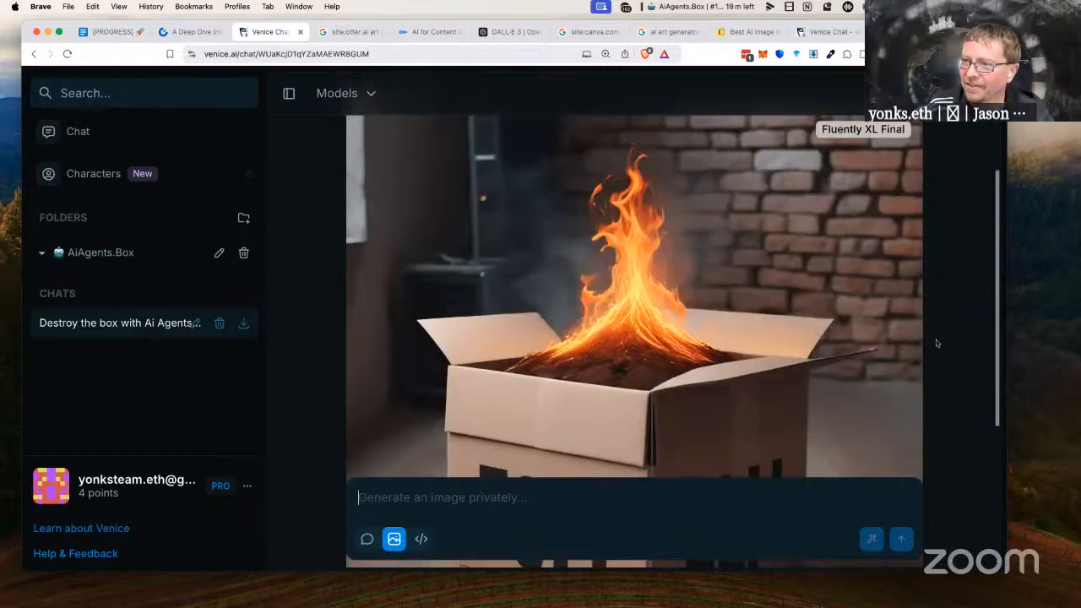
{"action": "scroll", "coordinate": [936, 343], "scroll_direction": "down", "scroll_amount": 2}
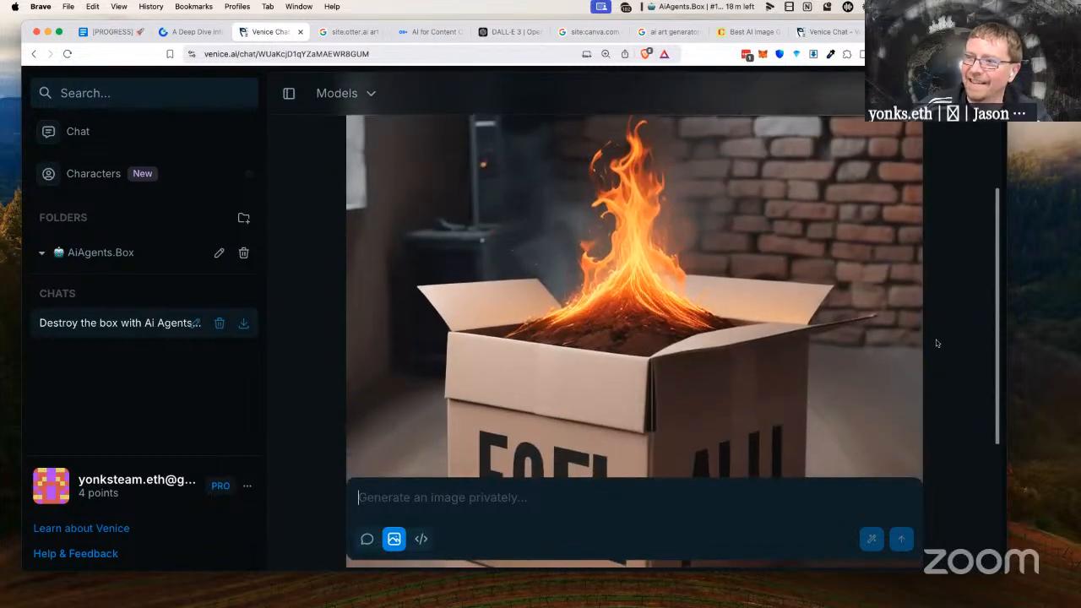
{"action": "scroll", "coordinate": [936, 343], "scroll_direction": "down", "scroll_amount": 6}
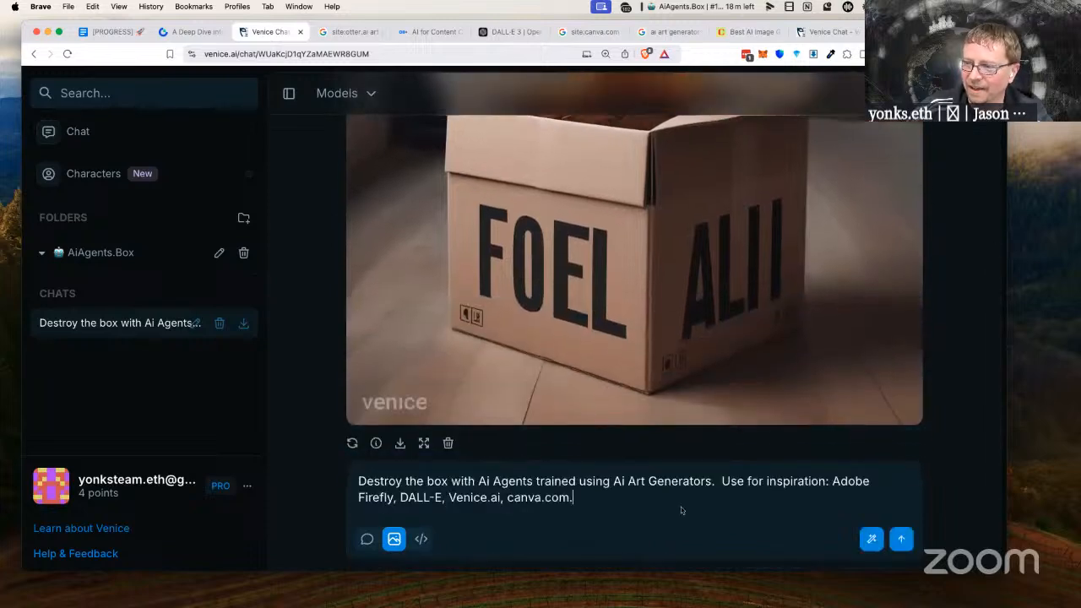
- Reuse the previous prompt for a new image and replace "Destroy the box with" with "A box exploding with ideas."
{"action": "type", "text": "Destroy the box with Ai Agents trained using Ai Art Generators.  Use for inspiration: Adobe Firefly, DALL-E, Venice.ai, canva.com."}
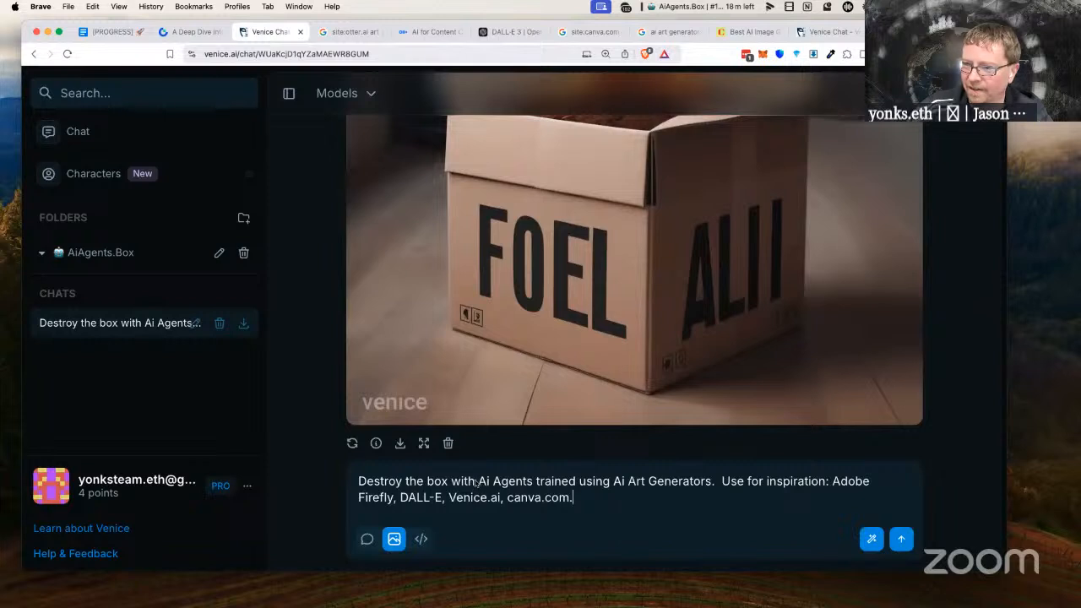
{"action": "left_click_drag", "start_coordinate": [475, 482], "coordinate": [335, 481]}
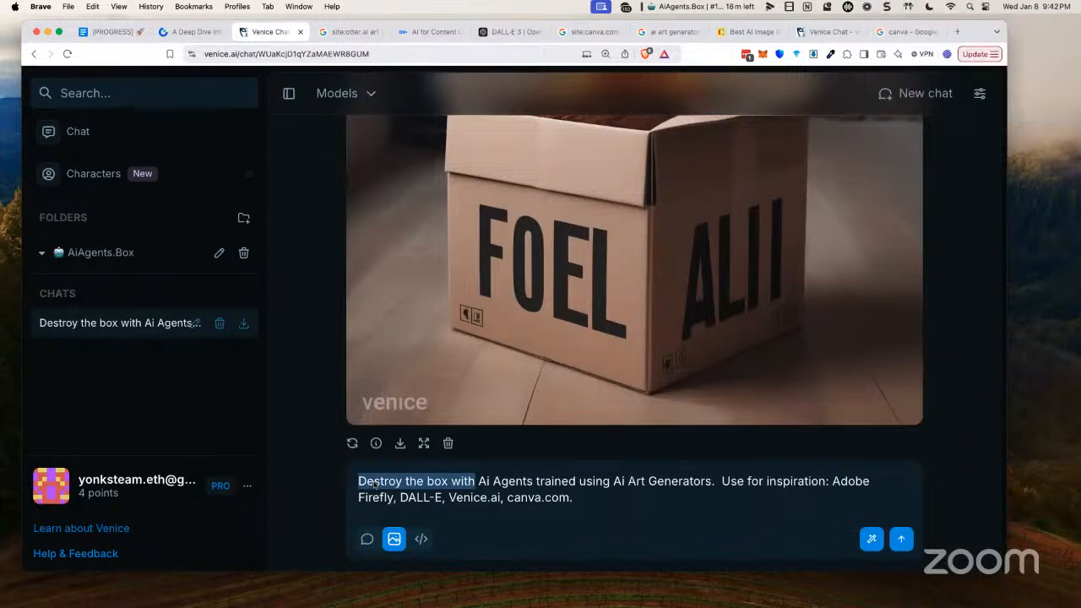
{"action": "type", "text": "A box edp"}
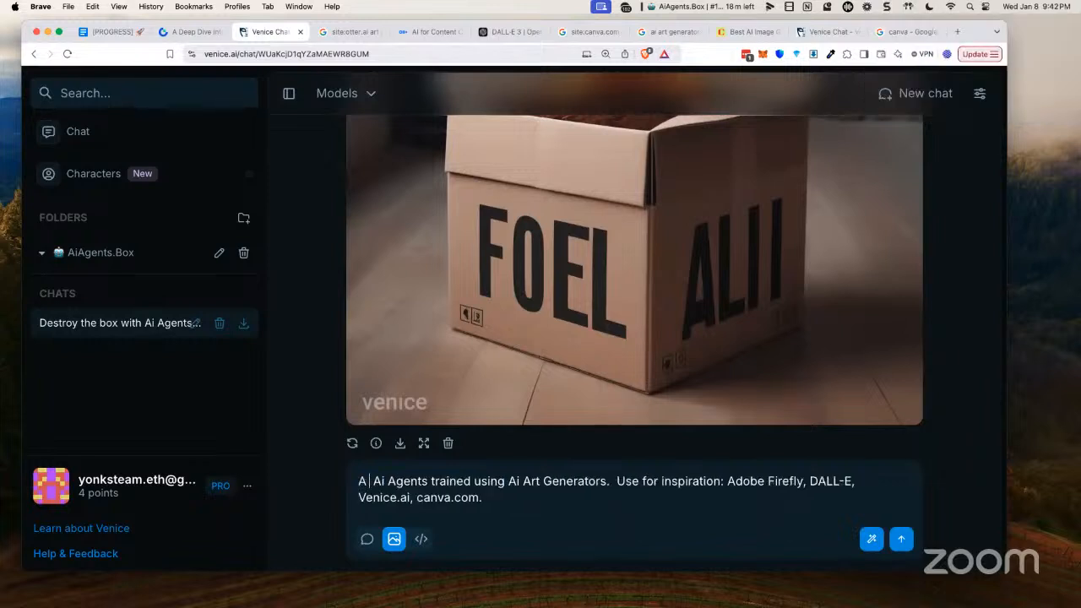
{"action": "key", "text": "BackSpace"}
{"action": "key", "text": "BackSpace"}
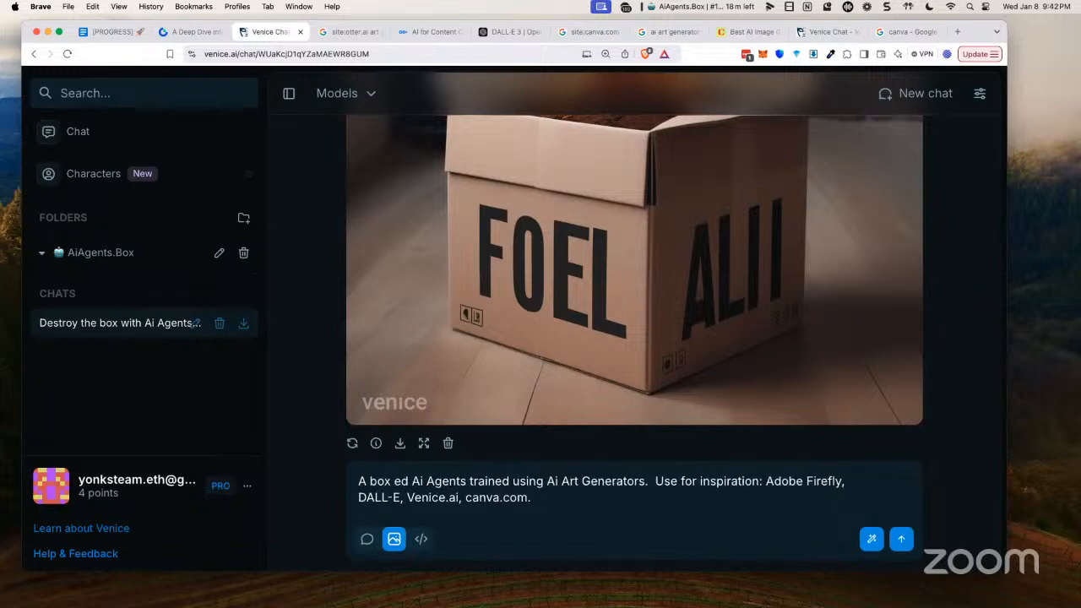
{"action": "type", "text": "xploding with "}
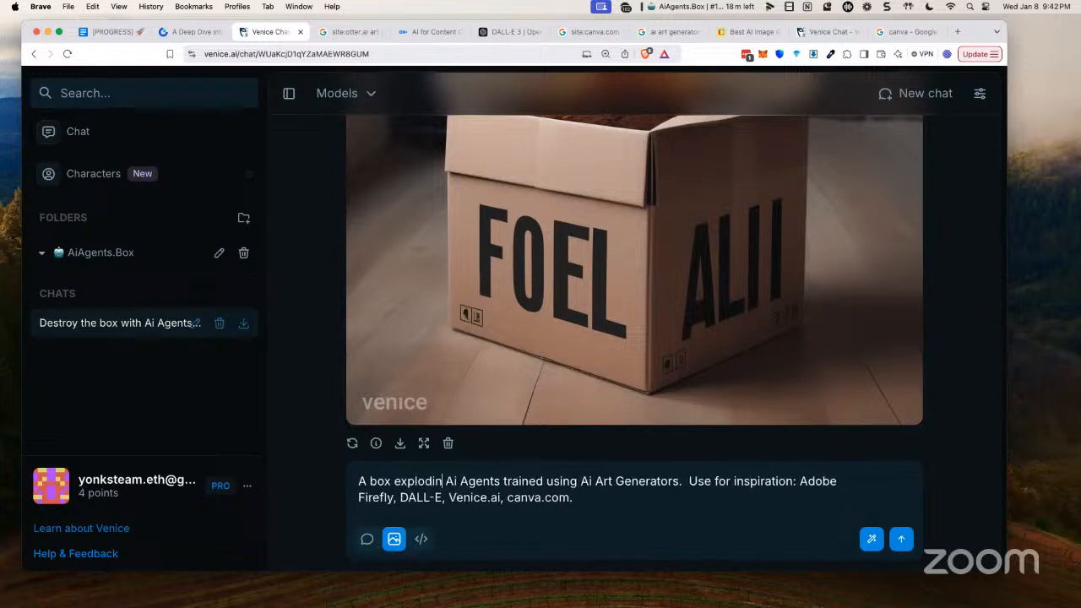
{"action": "type", "text": "ideas"}
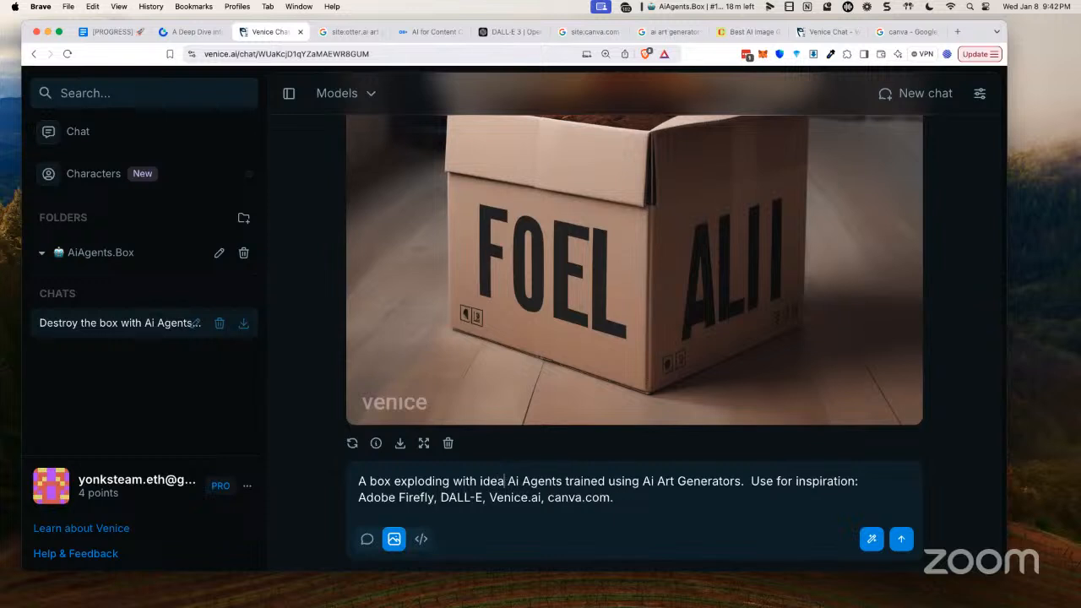
{"action": "type", "text": "."}
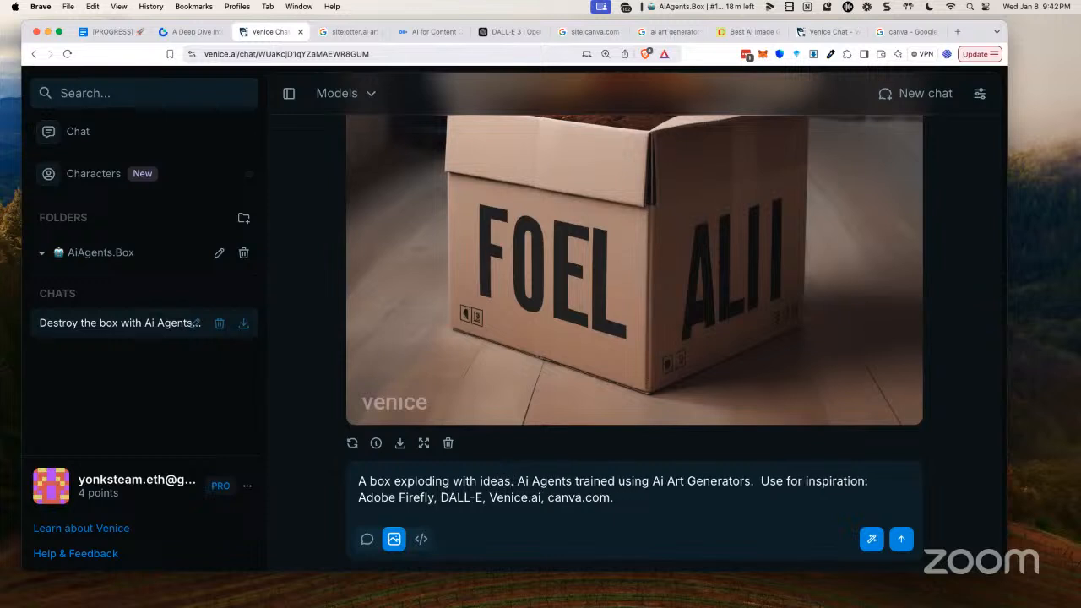
- Remove the sentence "Ai Agents trained using Ai Art Generators." from the new prompt and generate the image
{"action": "left_click", "coordinate": [744, 486], "text": "shift"}
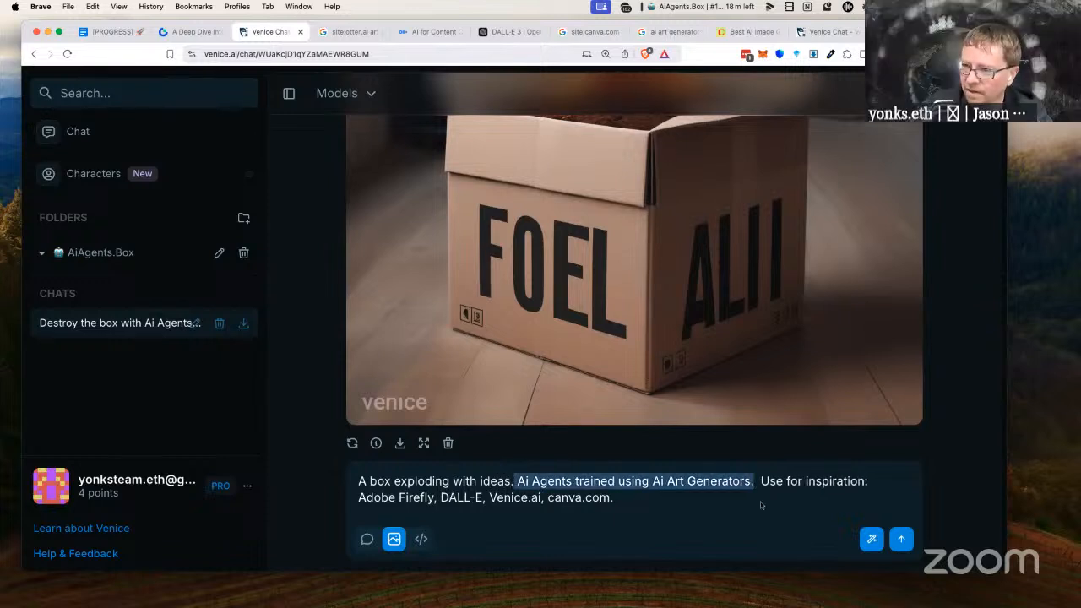
{"action": "key", "text": "BackSpace"}
{"action": "key", "text": "super+a"}
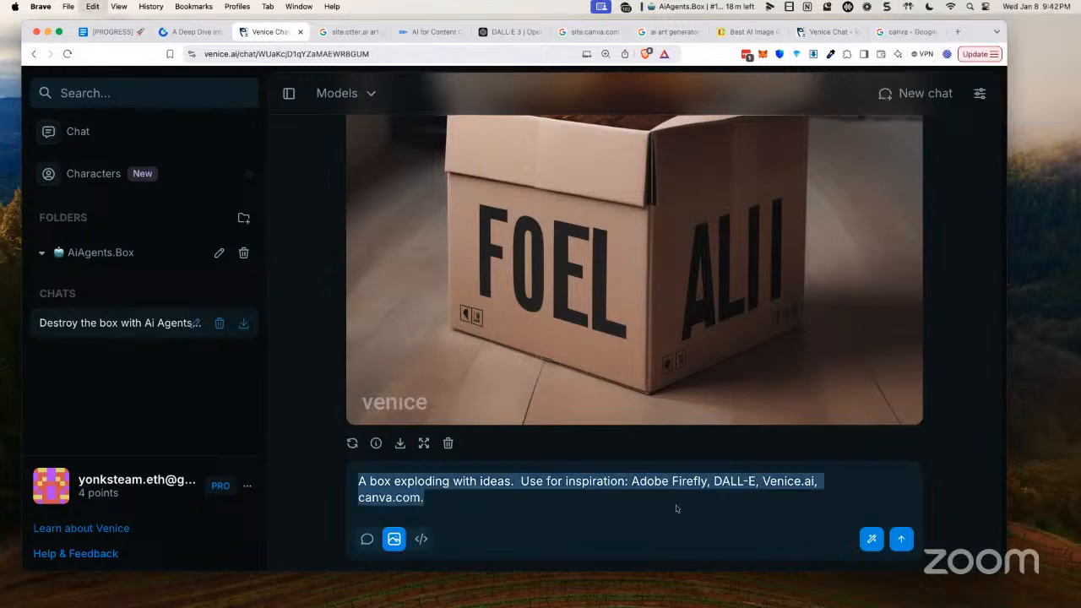
{"action": "left_click", "coordinate": [901, 538]}
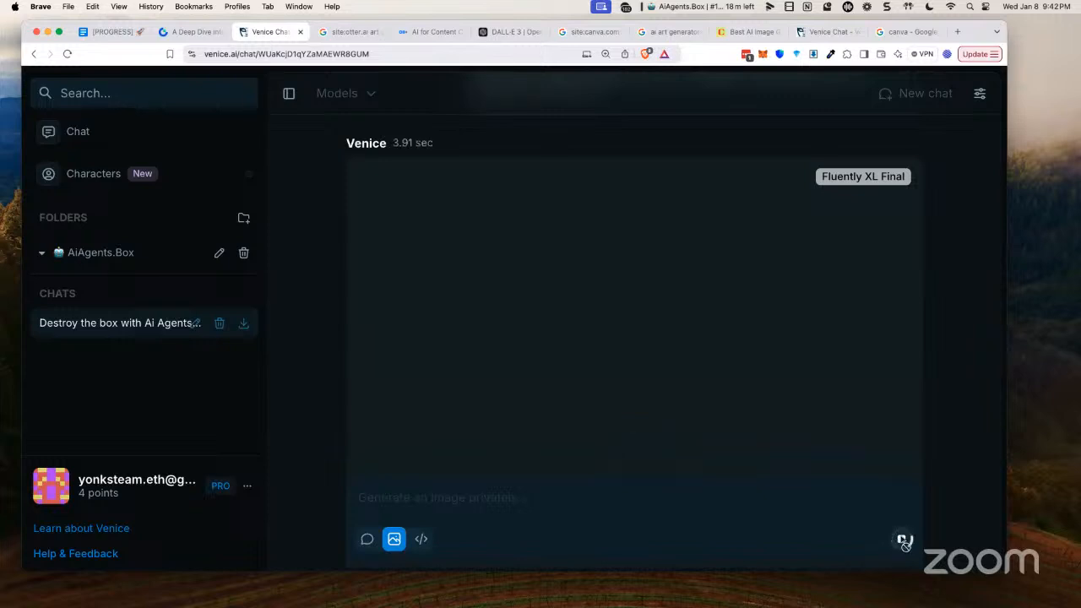
- Examine the newly generated image of the exploding box from top to bottom
{"action": "scroll", "coordinate": [865, 354], "scroll_direction": "down", "scroll_amount": 5}
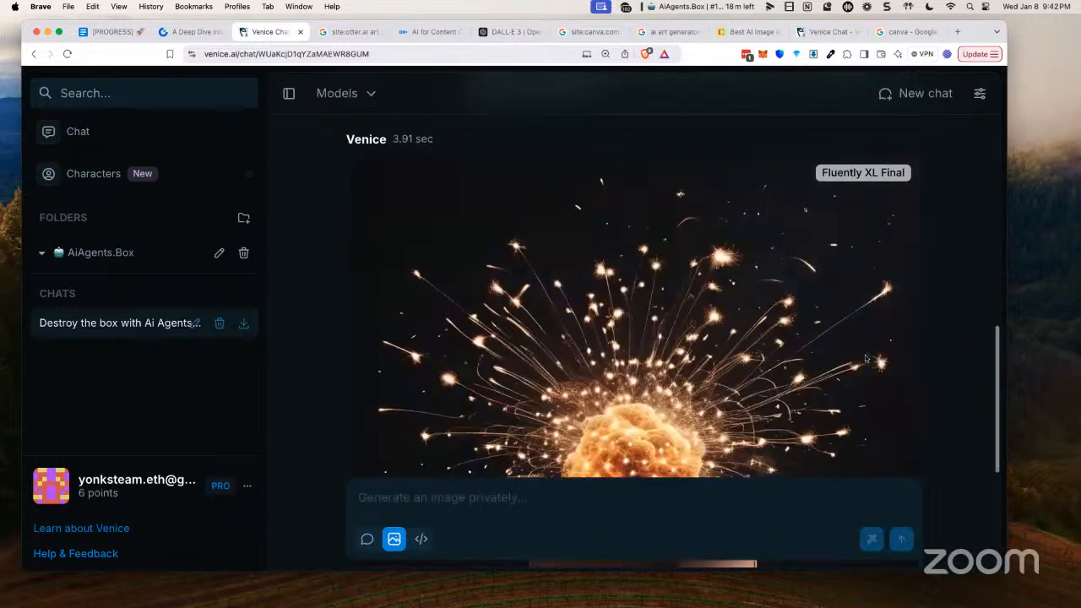
{"action": "scroll", "coordinate": [865, 355], "scroll_direction": "down", "scroll_amount": 4}
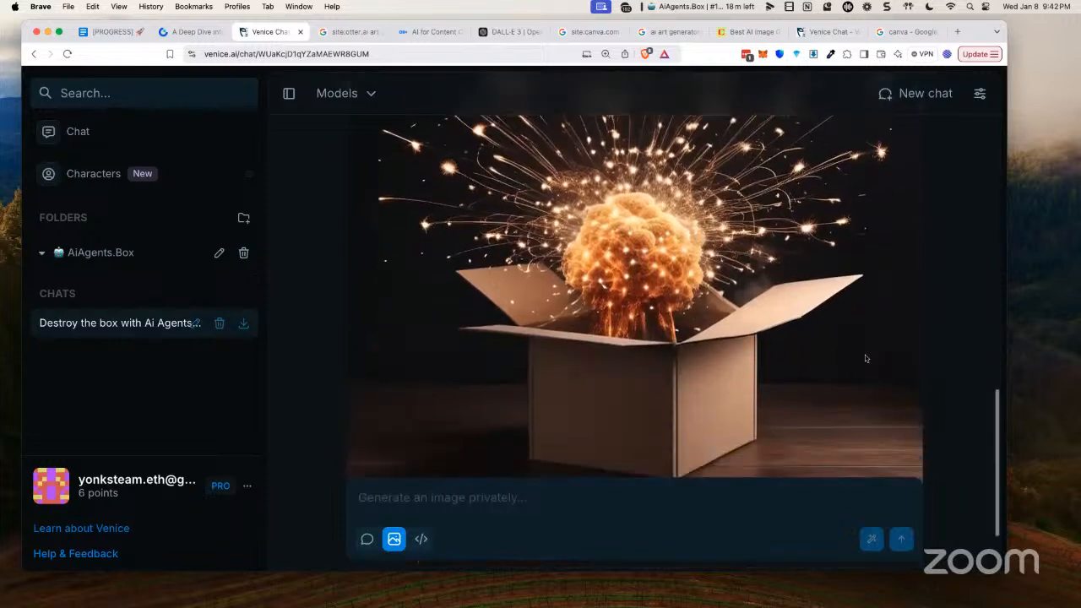
{"action": "scroll", "coordinate": [865, 359], "scroll_direction": "down", "scroll_amount": 1}
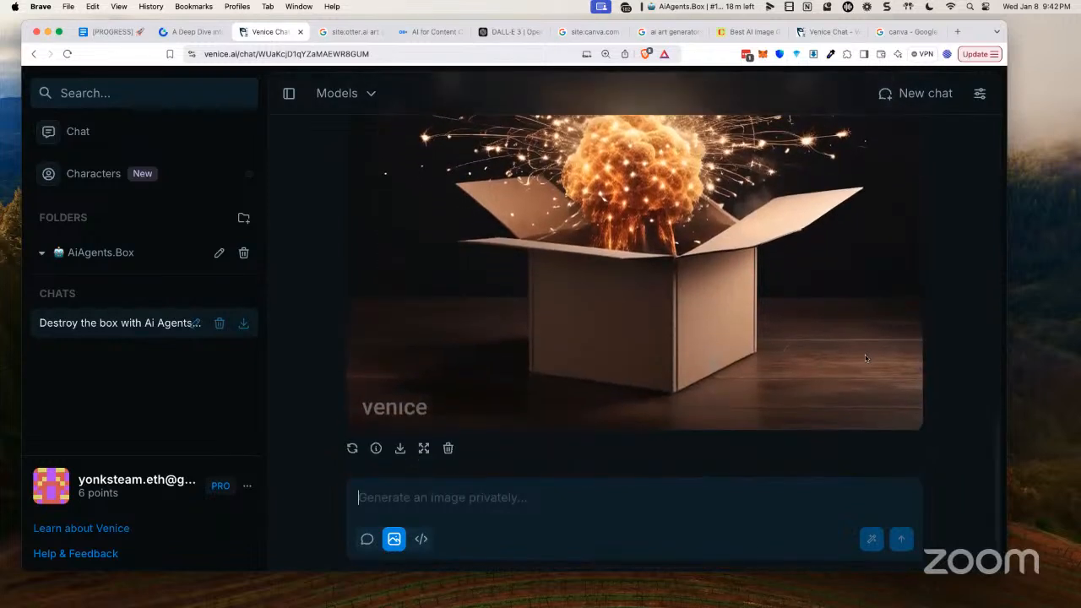
{"action": "scroll", "coordinate": [865, 358], "scroll_direction": "up", "scroll_amount": 2}
{"action": "scroll", "coordinate": [865, 359], "scroll_direction": "up", "scroll_amount": 1}
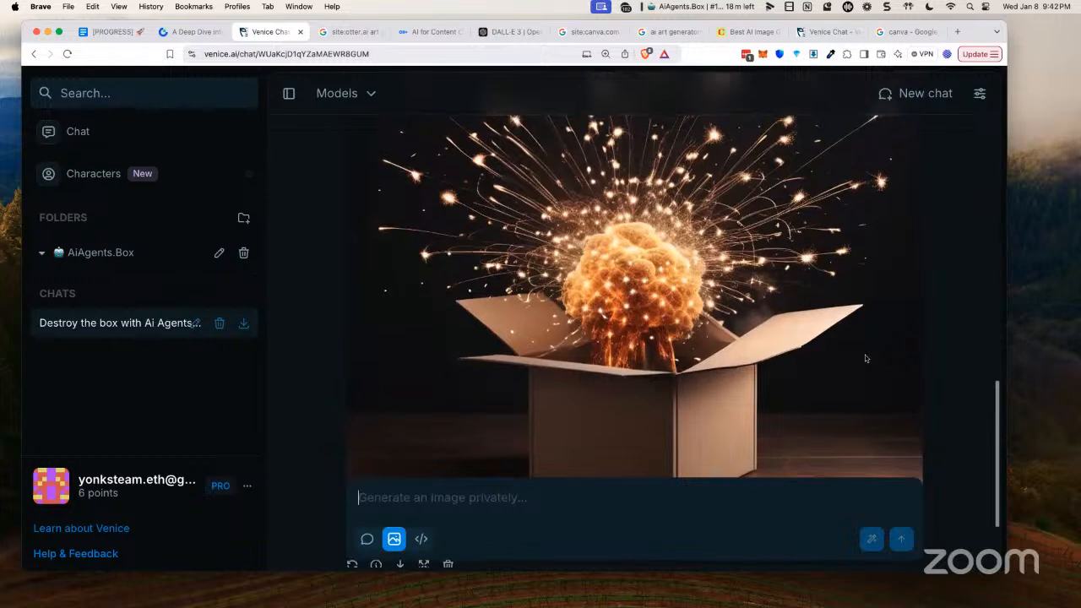
{"action": "scroll", "coordinate": [865, 358], "scroll_direction": "up", "scroll_amount": 3}
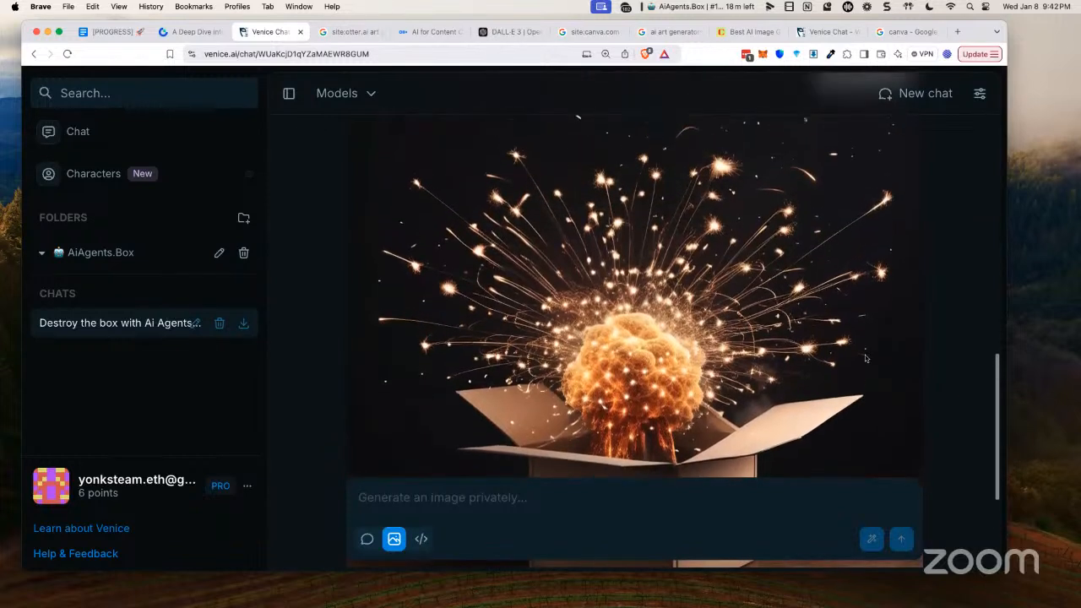
{"action": "scroll", "coordinate": [865, 358], "scroll_direction": "down", "scroll_amount": 5}
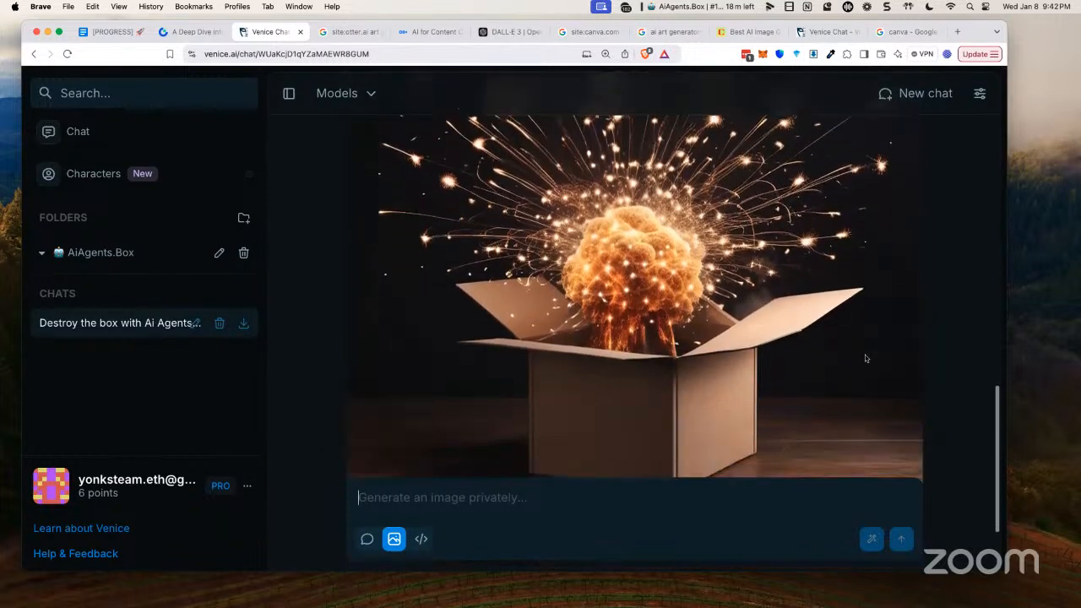
{"action": "scroll", "coordinate": [865, 358], "scroll_direction": "up", "scroll_amount": 5}
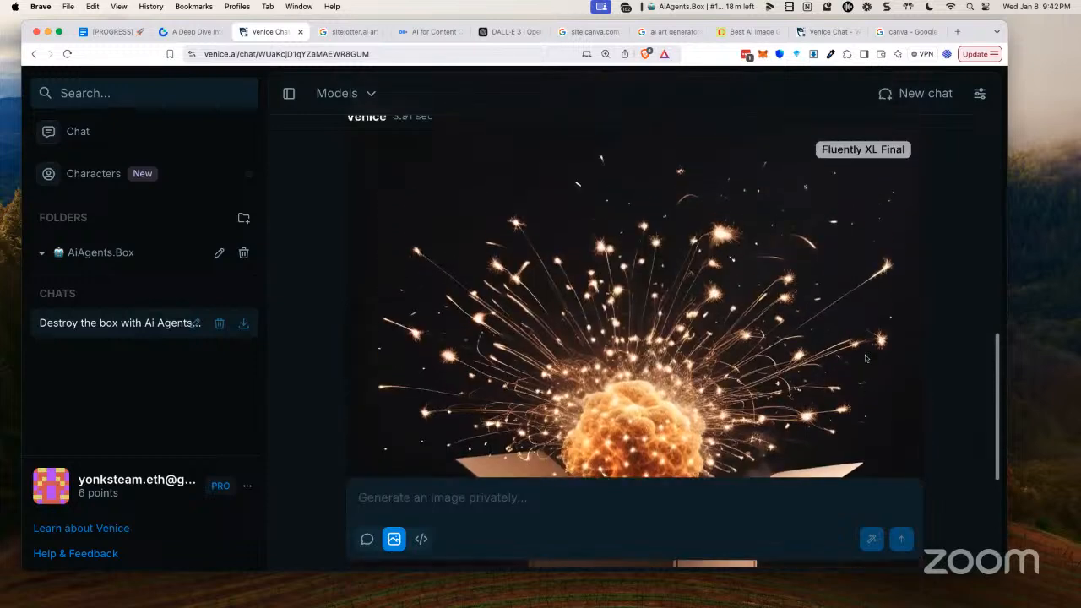
- Look over the exploding box image again and compare it with its prompt
{"action": "scroll", "coordinate": [865, 359], "scroll_direction": "down", "scroll_amount": 5}
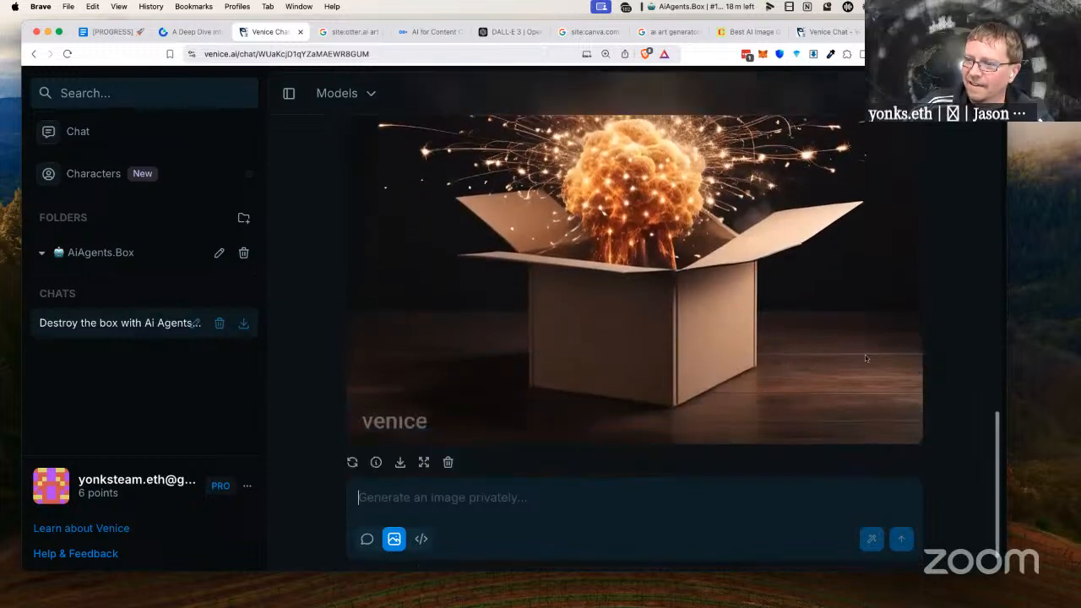
{"action": "scroll", "coordinate": [865, 359], "scroll_direction": "up", "scroll_amount": 3}
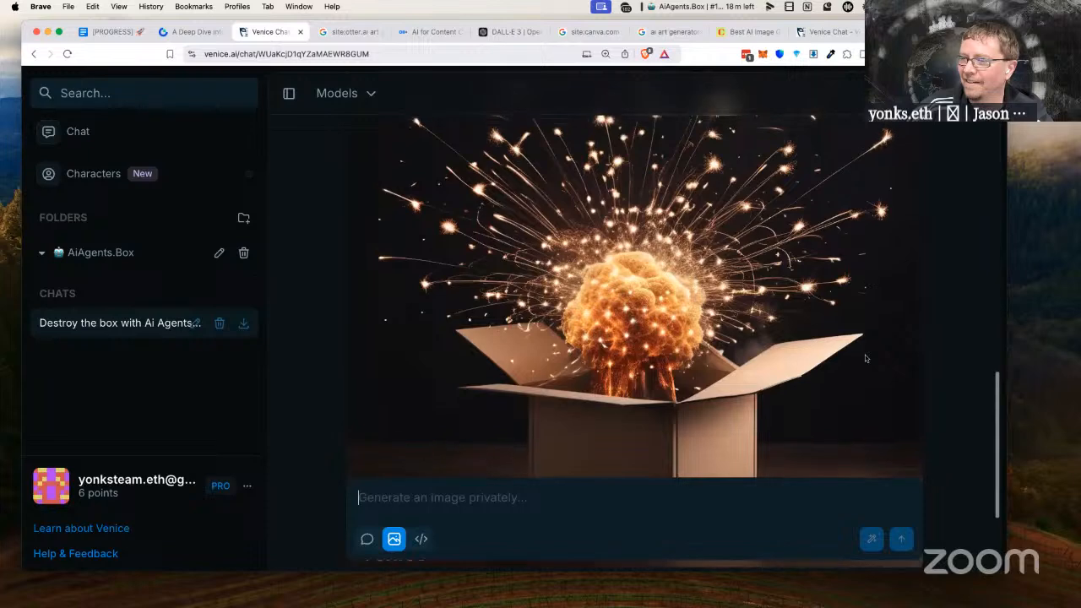
{"action": "scroll", "coordinate": [865, 359], "scroll_direction": "down", "scroll_amount": 2}
{"action": "scroll", "coordinate": [865, 358], "scroll_direction": "up", "scroll_amount": 8}
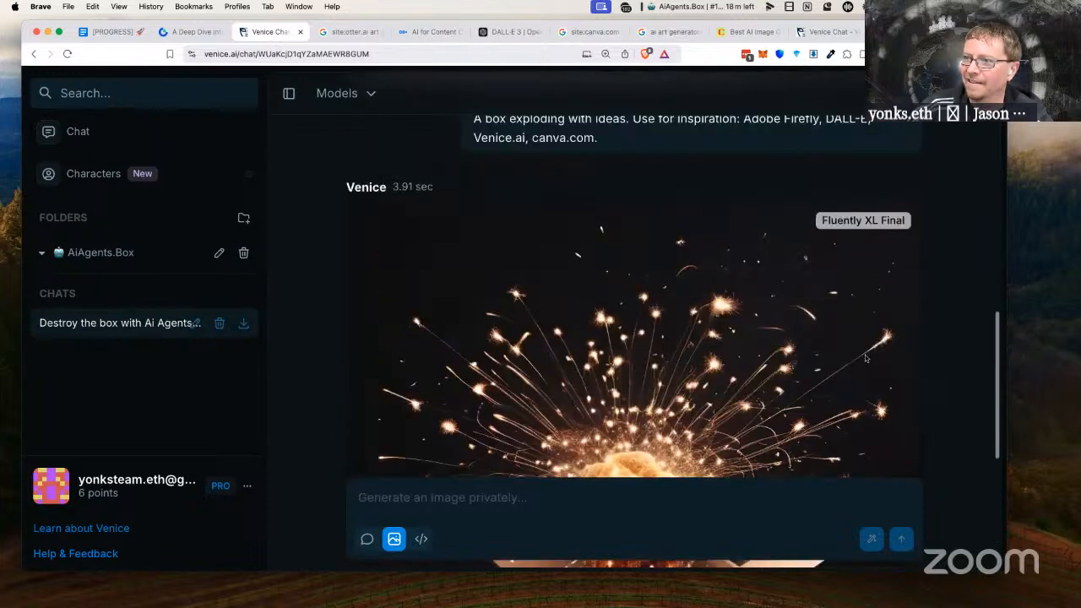
{"action": "scroll", "coordinate": [865, 358], "scroll_direction": "down", "scroll_amount": 2}
{"action": "scroll", "coordinate": [865, 358], "scroll_direction": "down", "scroll_amount": 5}
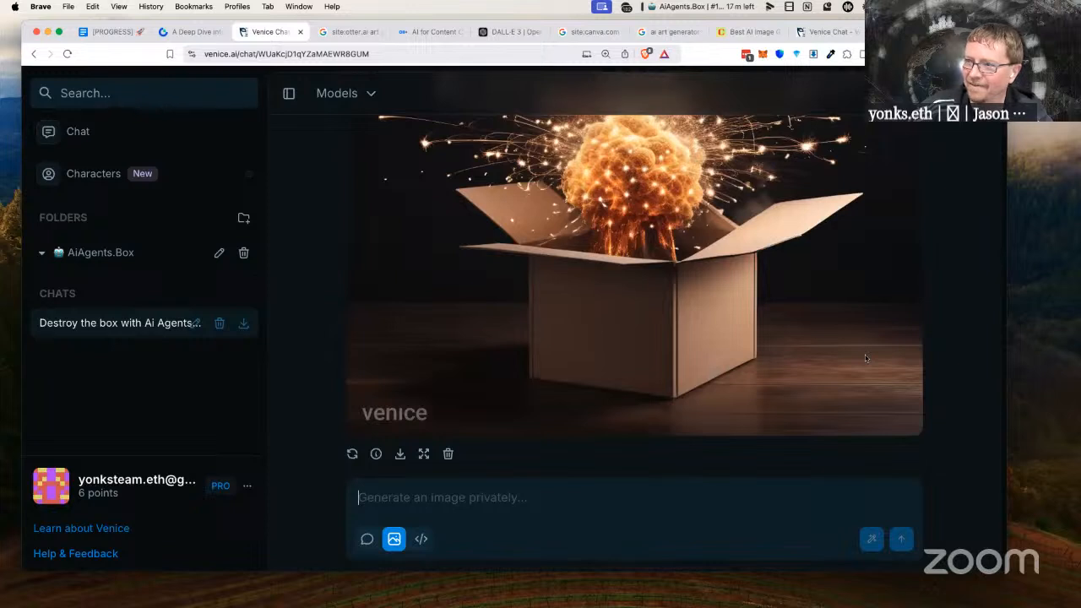
{"action": "type", "text": "A box exploding with ideas.  Use for inspiration: Adobe Firefly, DALL-E, Venice.ai, canva.com."}
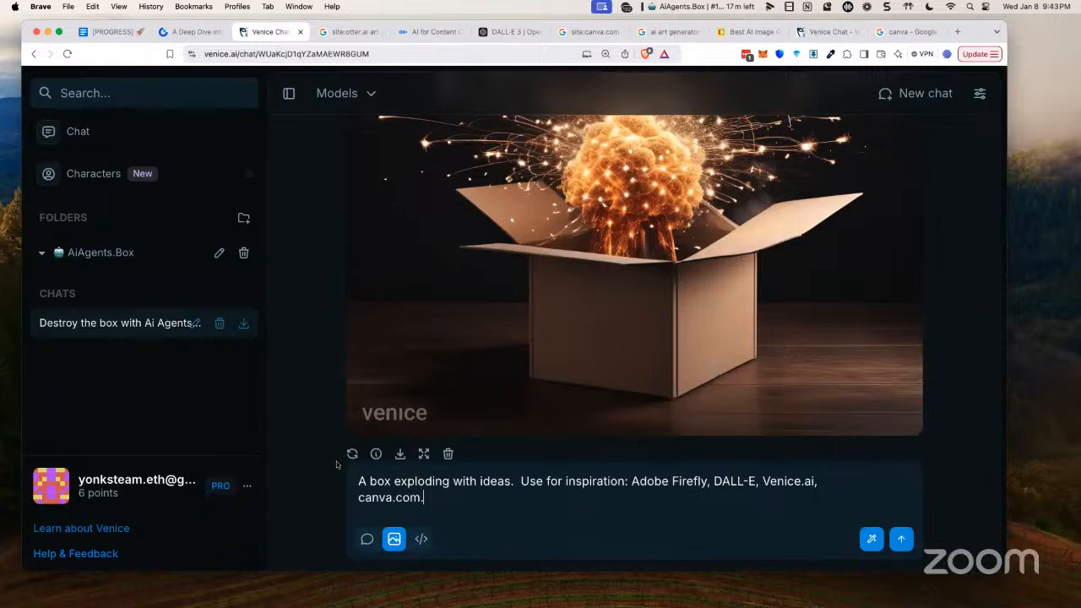
{"action": "left_click", "coordinate": [454, 482]}
{"action": "double_click", "coordinate": [419, 482]}
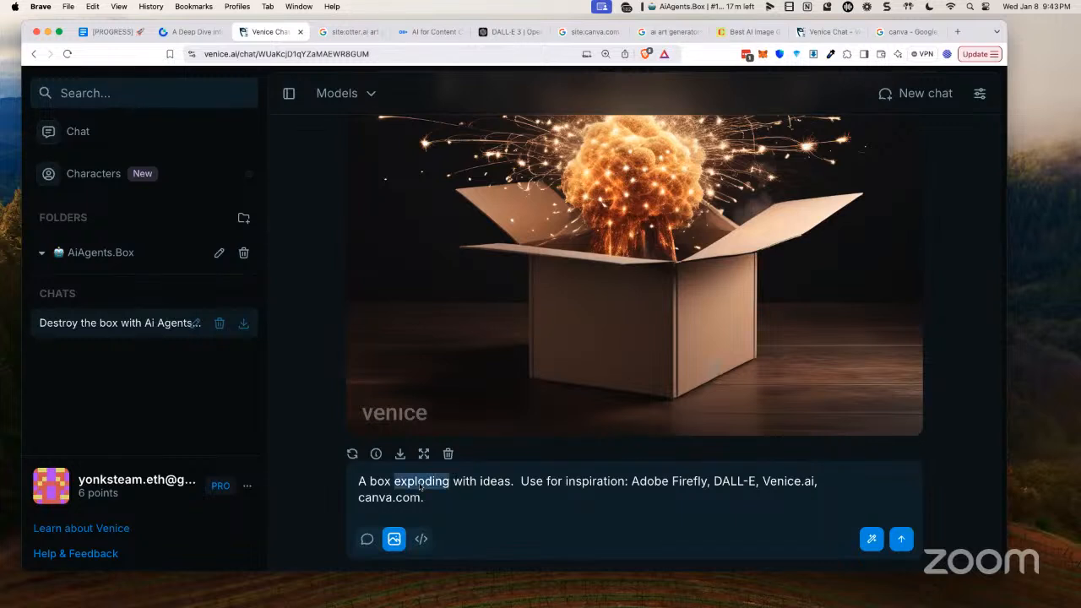
{"action": "type", "text": "dest"}
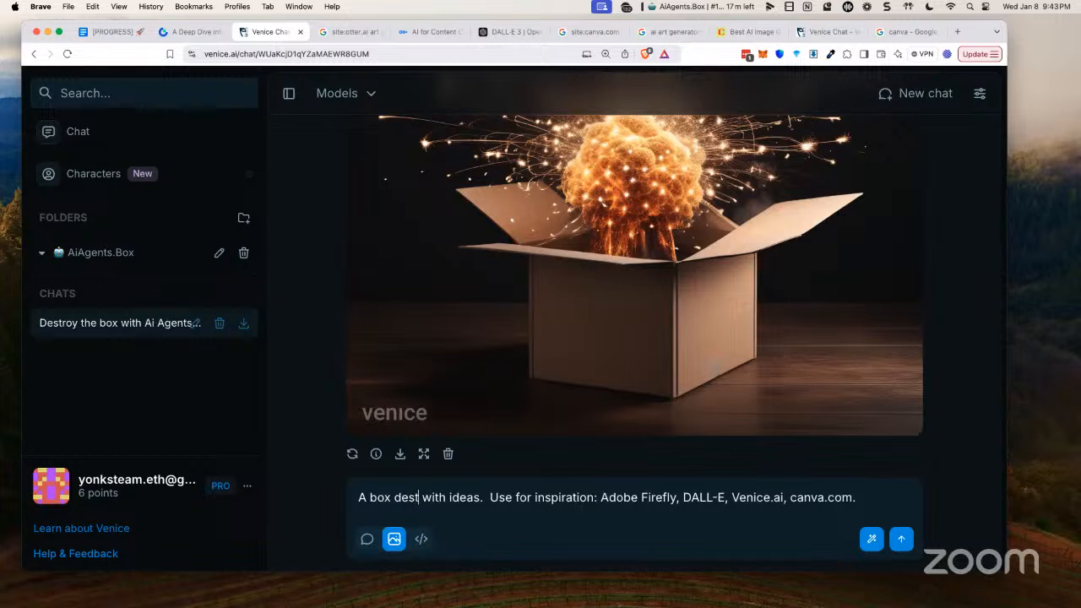
{"action": "key", "text": "super+a"}
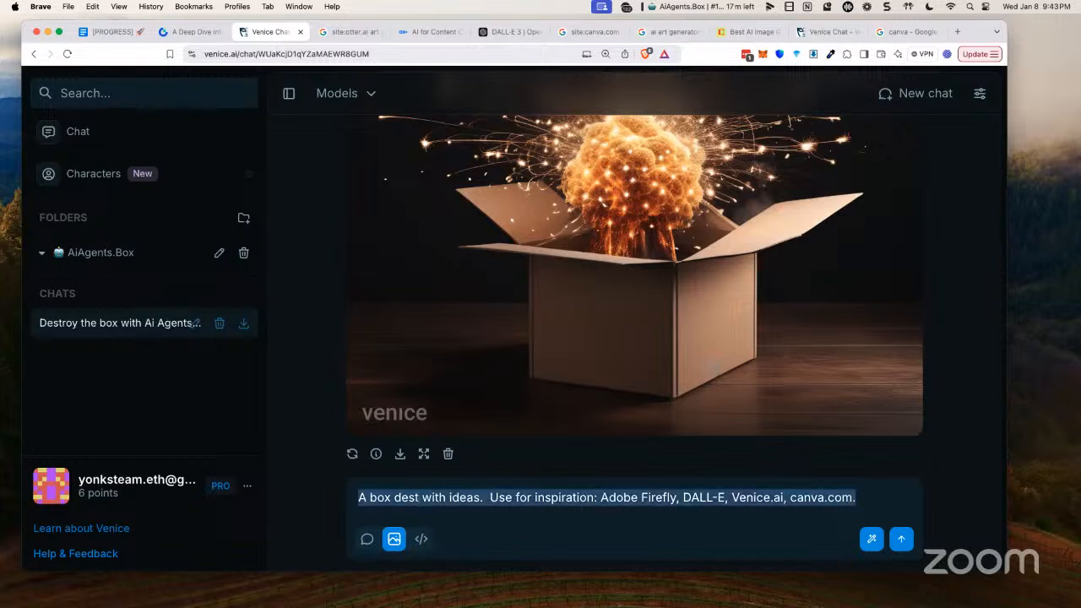
- Reuse the "A box exploding with ideas." prompt, replace its list of inspiration sources with "wetlands." and generate the image
{"action": "type", "text": "A box exploding with ideas.  Use for inspiration: Adobe Firefly, DALL-E, Venice.ai, canva.com."}
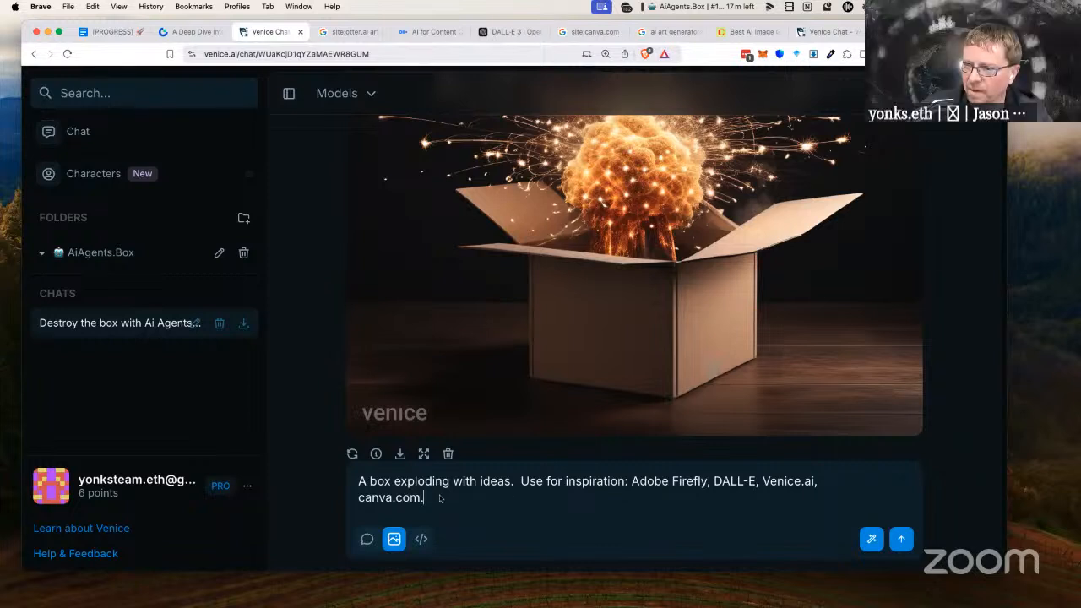
{"action": "left_click_drag", "start_coordinate": [568, 500], "coordinate": [639, 494]}
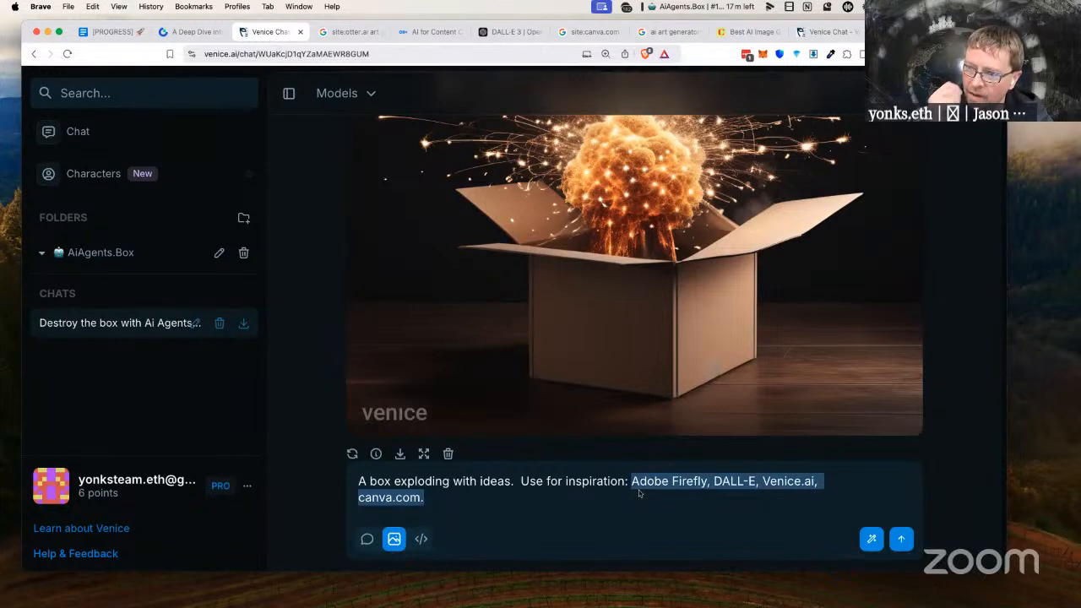
{"action": "key", "text": "BackSpace"}
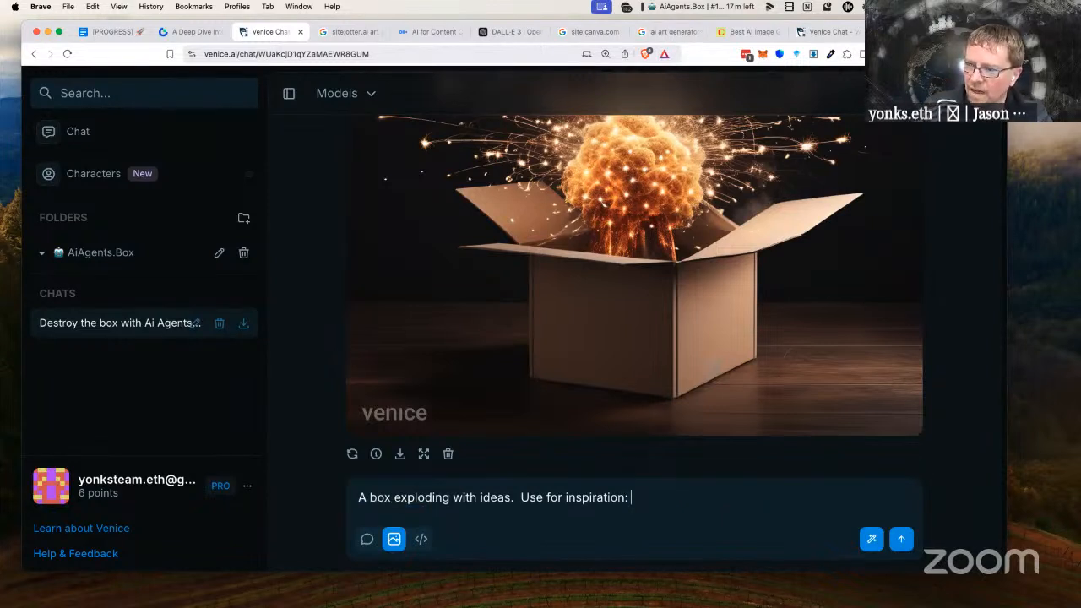
{"action": "type", "text": "we"}
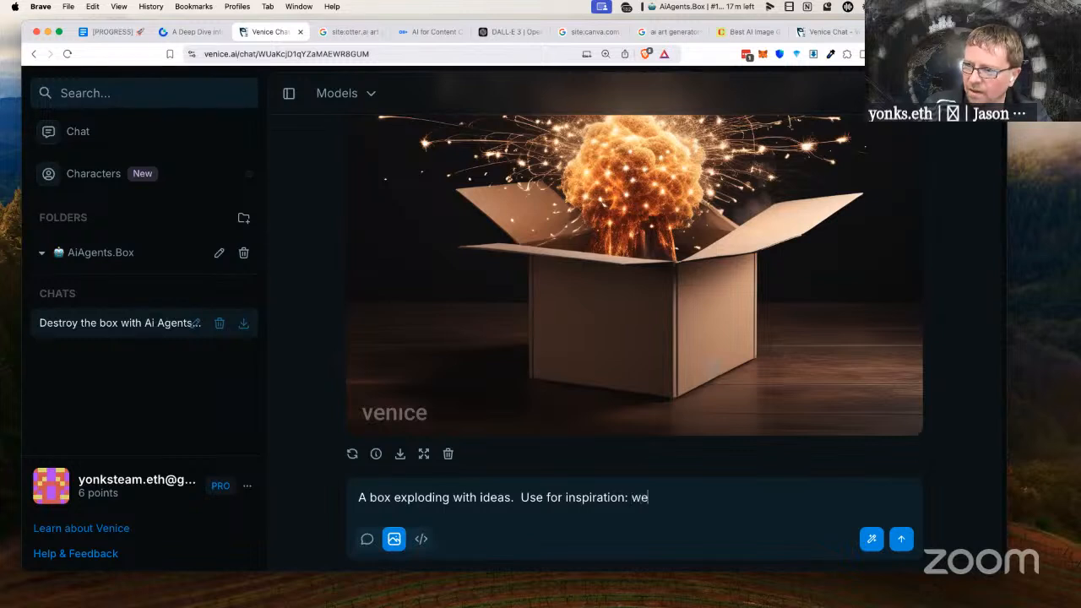
{"action": "type", "text": "tlands."}
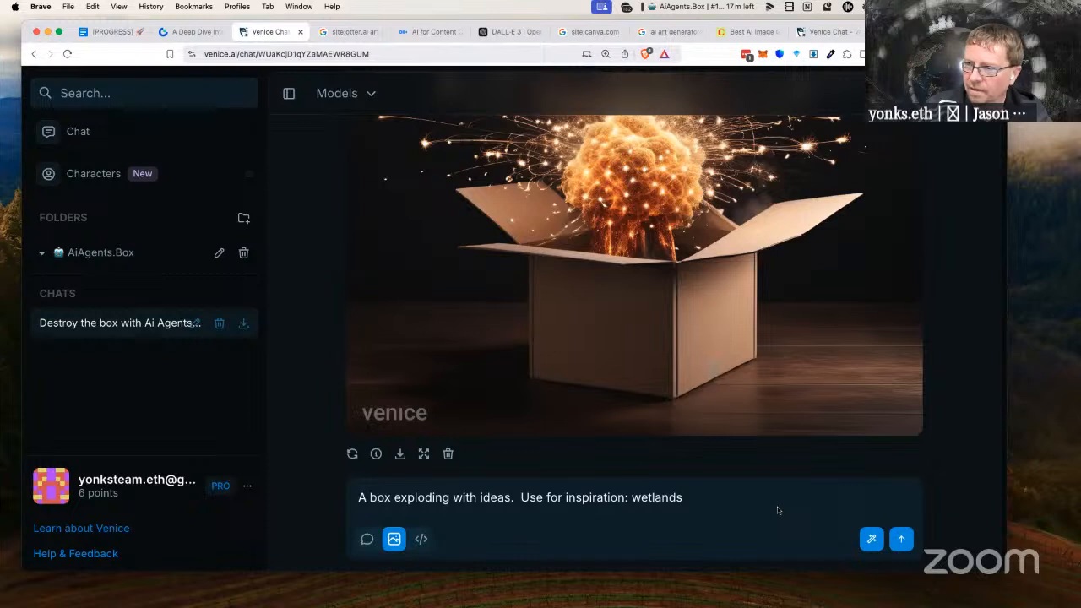
{"action": "left_click", "coordinate": [901, 539]}
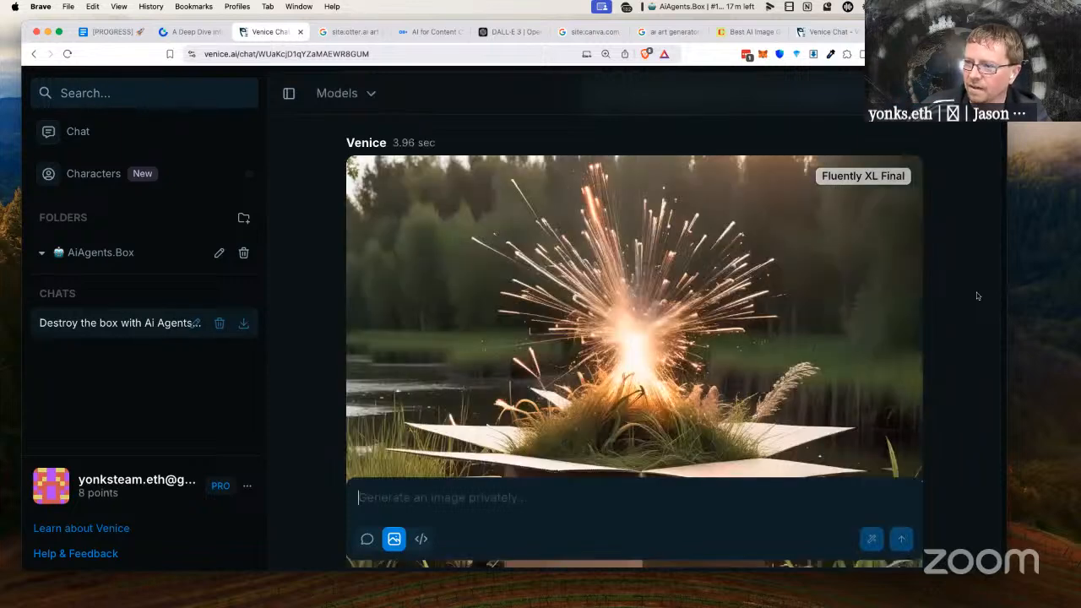
- Examine the generated wetlands box image from top to bottom and check the available image models
{"action": "scroll", "coordinate": [977, 292], "scroll_direction": "down", "scroll_amount": 5}
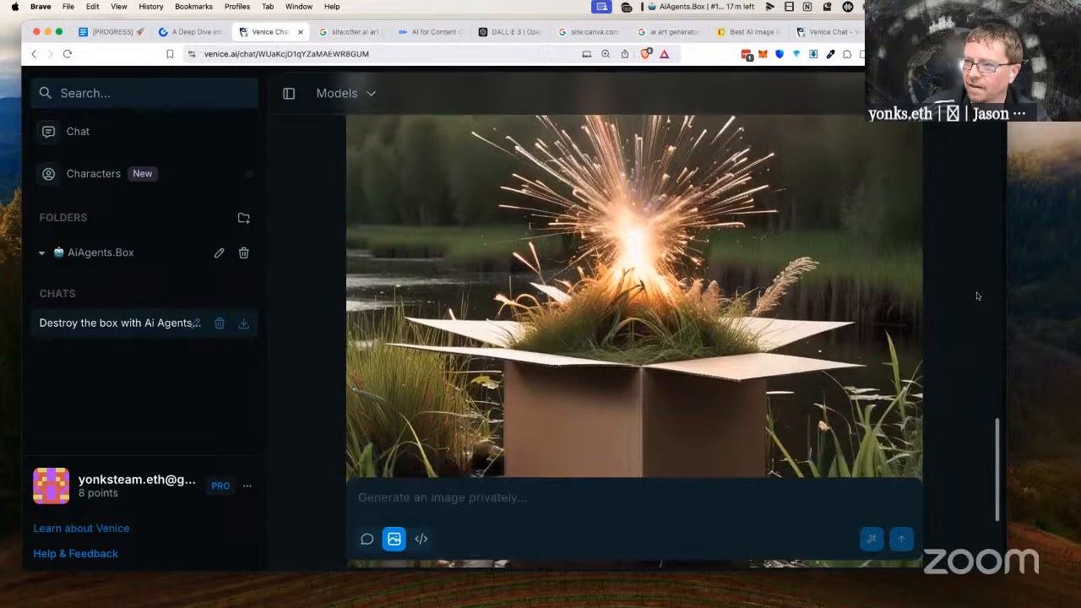
{"action": "scroll", "coordinate": [977, 296], "scroll_direction": "down", "scroll_amount": 2}
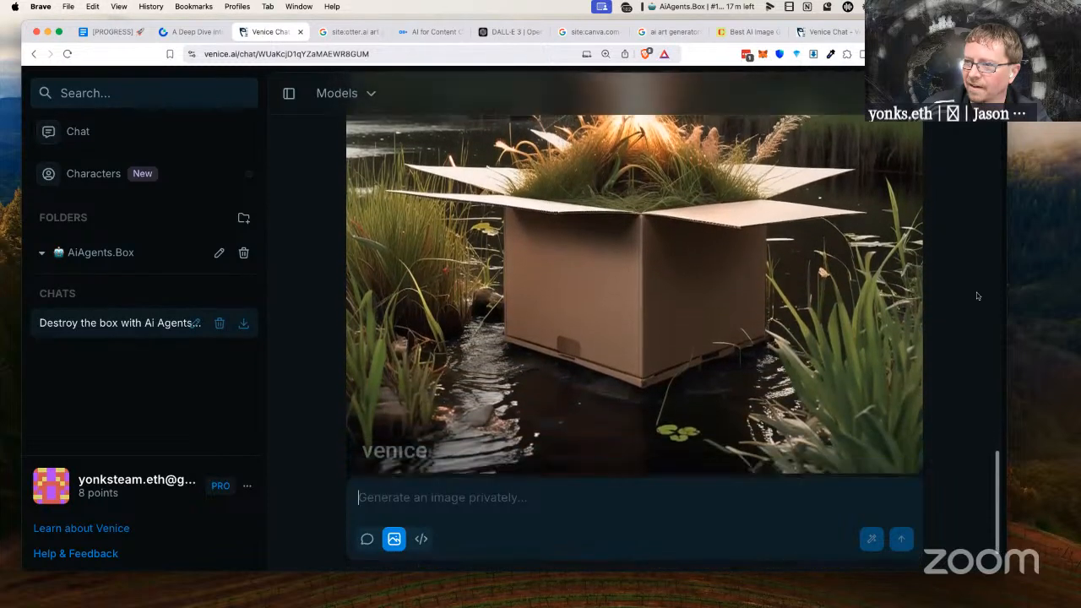
{"action": "scroll", "coordinate": [977, 296], "scroll_direction": "up", "scroll_amount": 4}
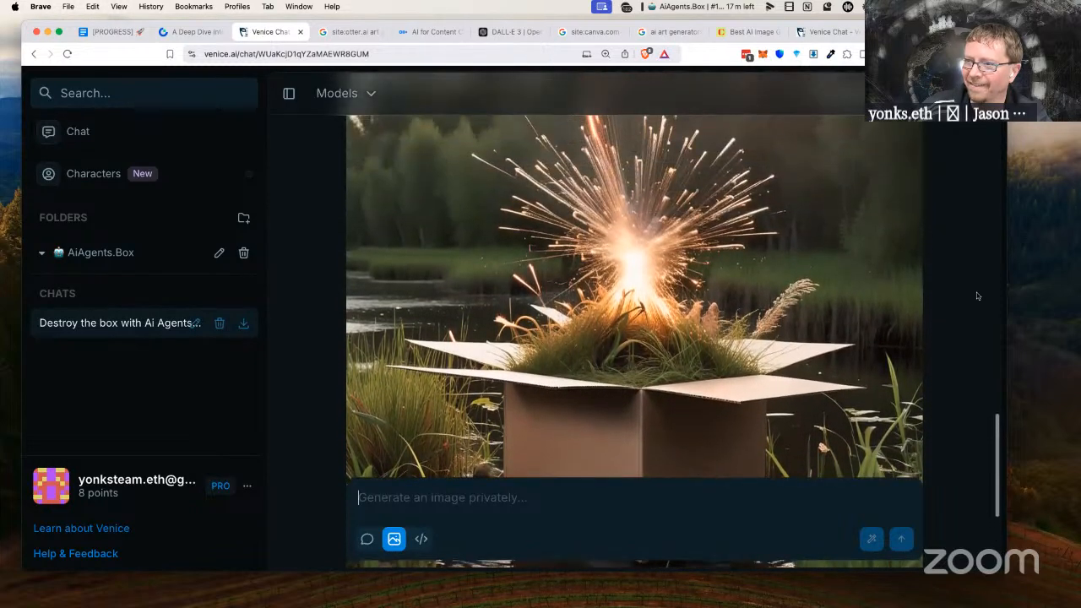
{"action": "scroll", "coordinate": [978, 296], "scroll_direction": "down", "scroll_amount": 2}
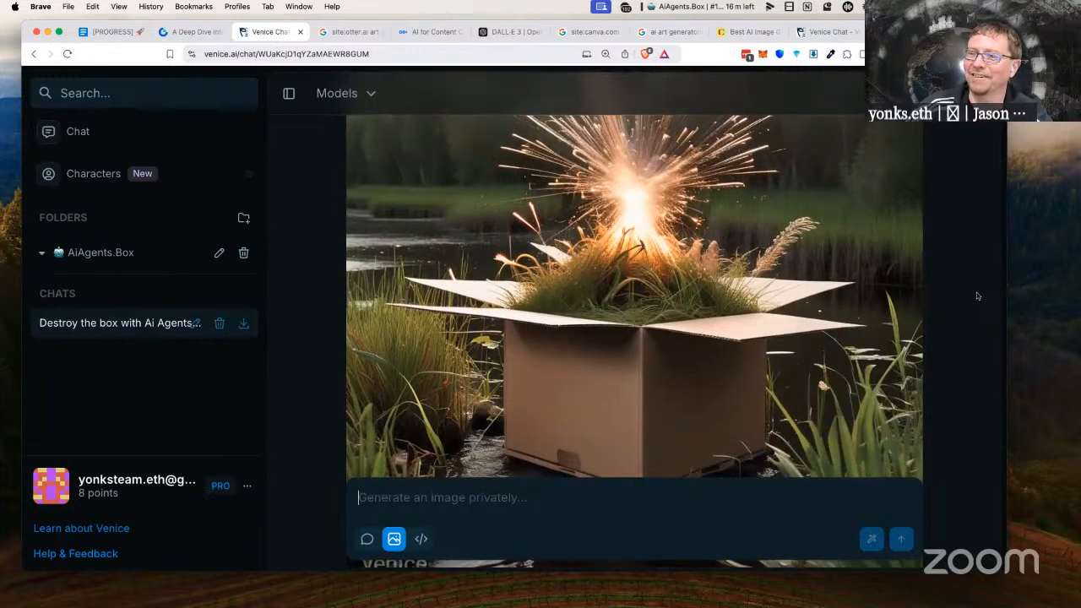
{"action": "scroll", "coordinate": [977, 295], "scroll_direction": "up", "scroll_amount": 3}
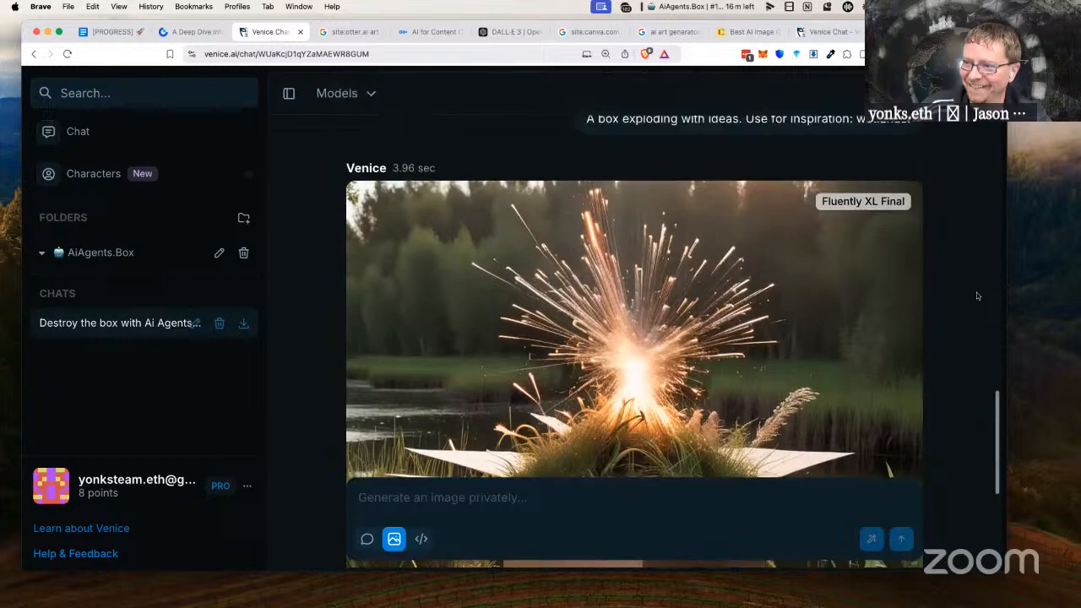
{"action": "scroll", "coordinate": [977, 292], "scroll_direction": "down", "scroll_amount": 1}
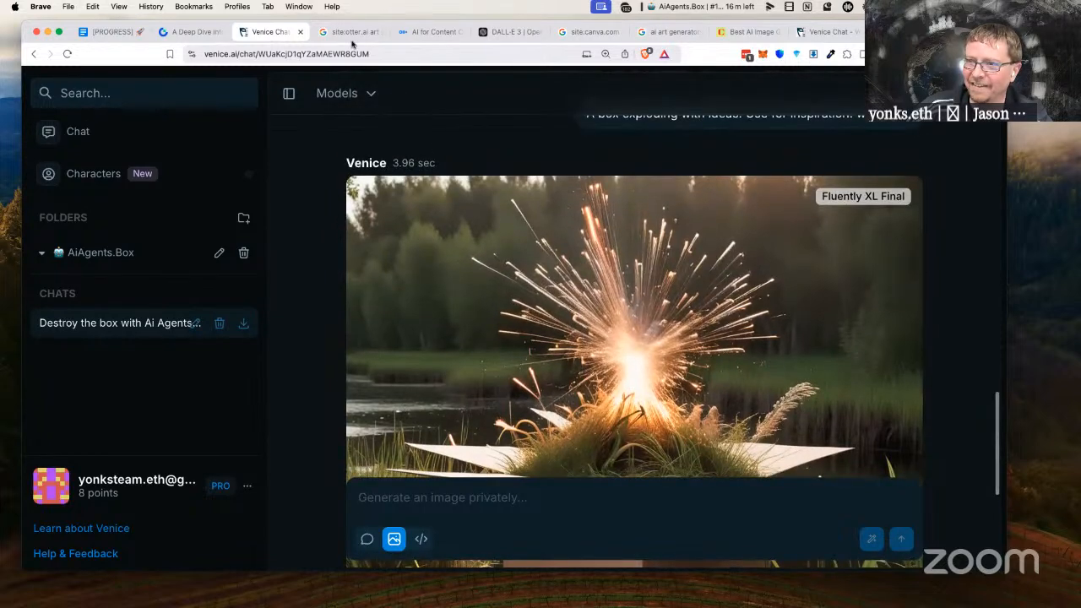
{"action": "left_click", "coordinate": [371, 93]}
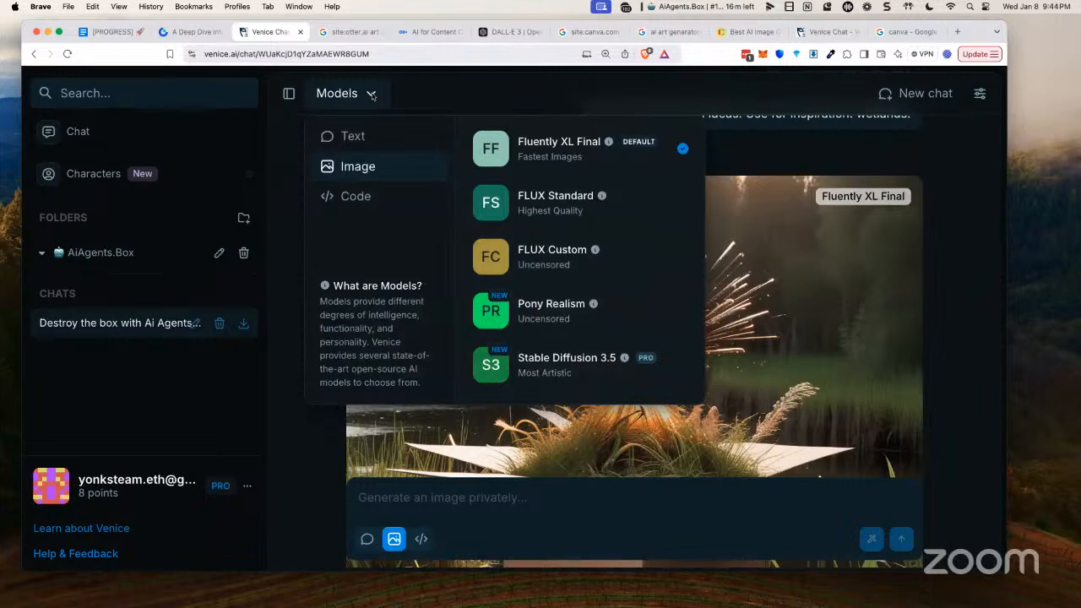
- Write a new image prompt reading "A box crushed by an army of robots."
{"action": "left_click", "coordinate": [632, 496]}
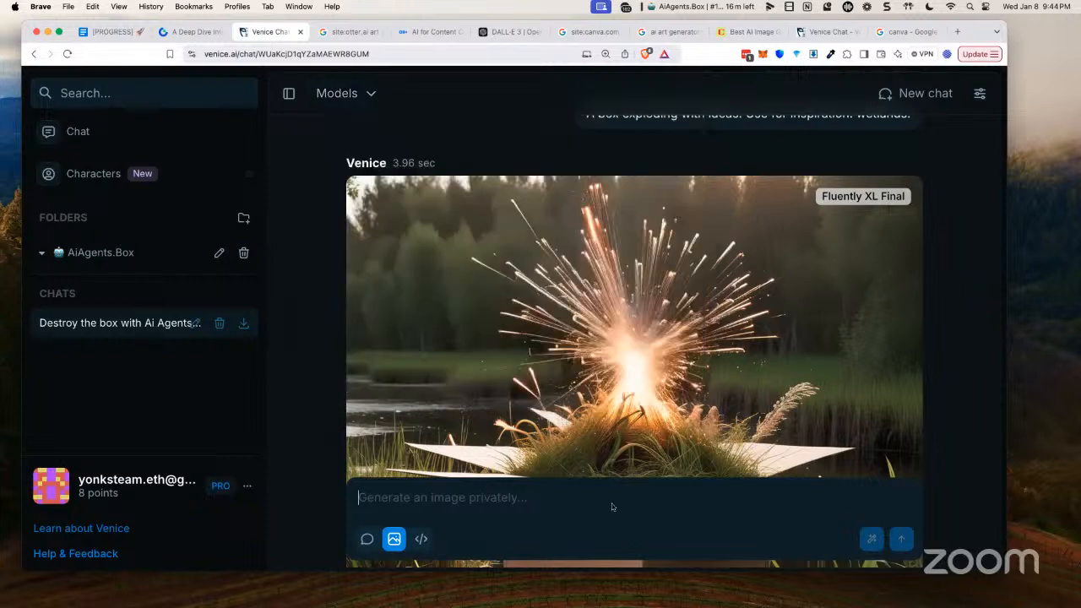
{"action": "type", "text": "A "}
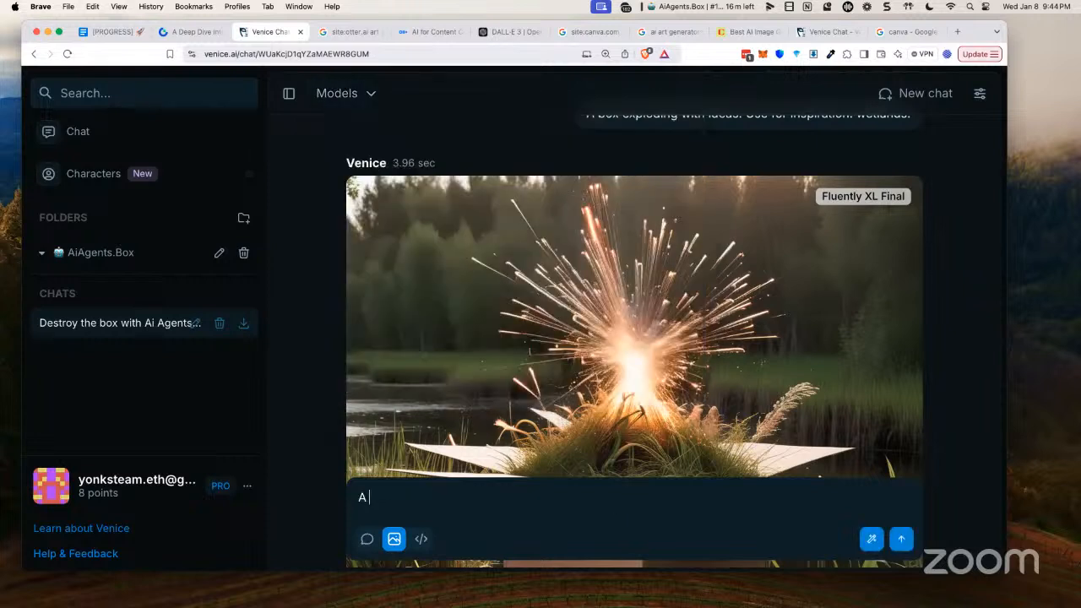
{"action": "type", "text": "box crushed"}
{"action": "type", "text": "by an arm"}
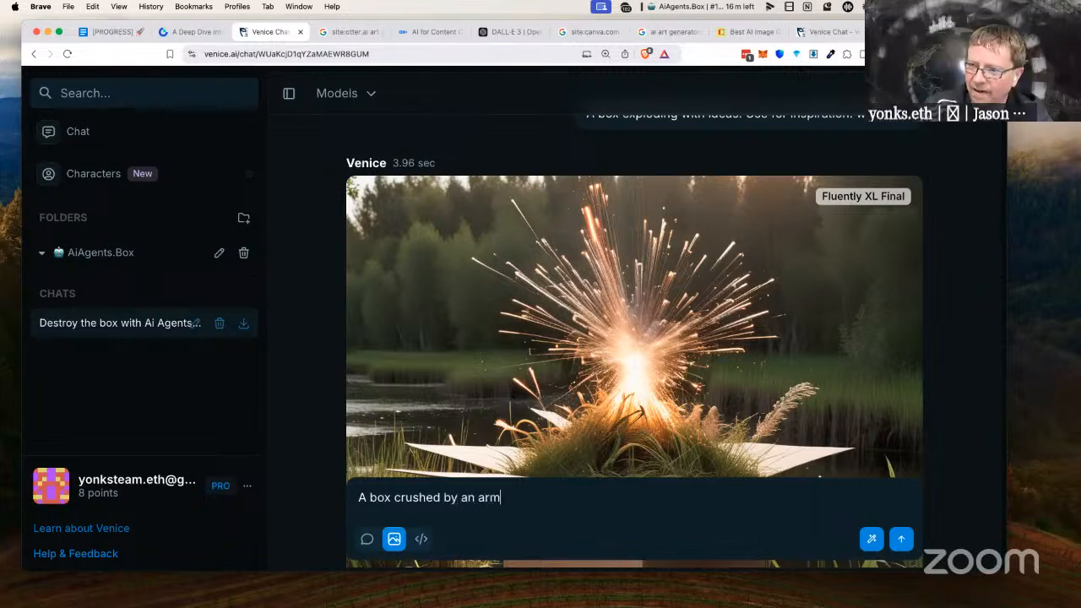
{"action": "type", "text": "y of robots."}
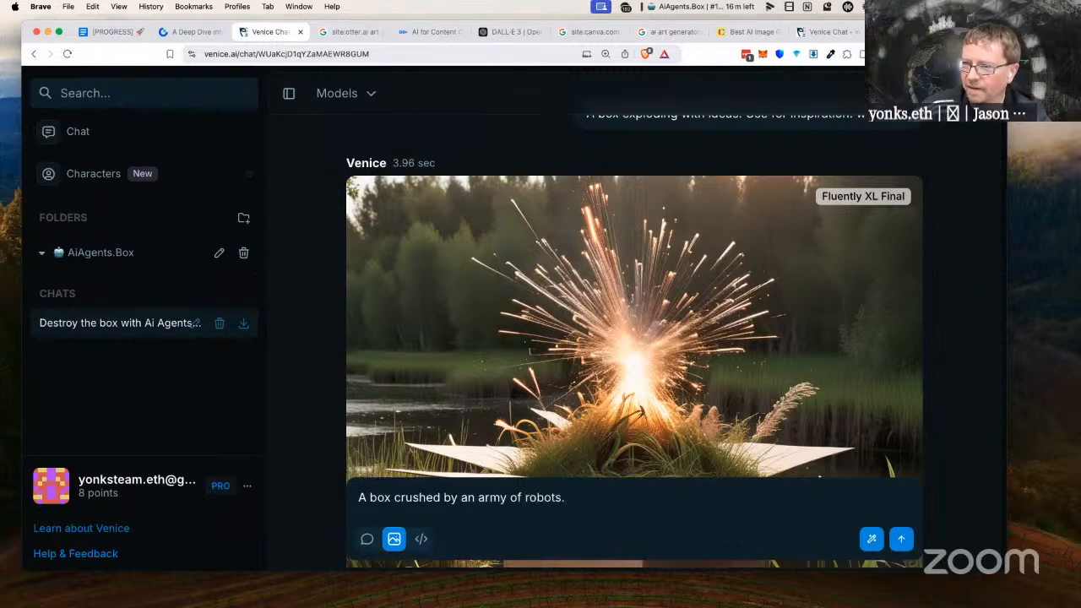
- Replace "crushed" with "destroyed" in the robot army prompt and generate the image
{"action": "double_click", "coordinate": [434, 497]}
{"action": "type", "text": "destro"}
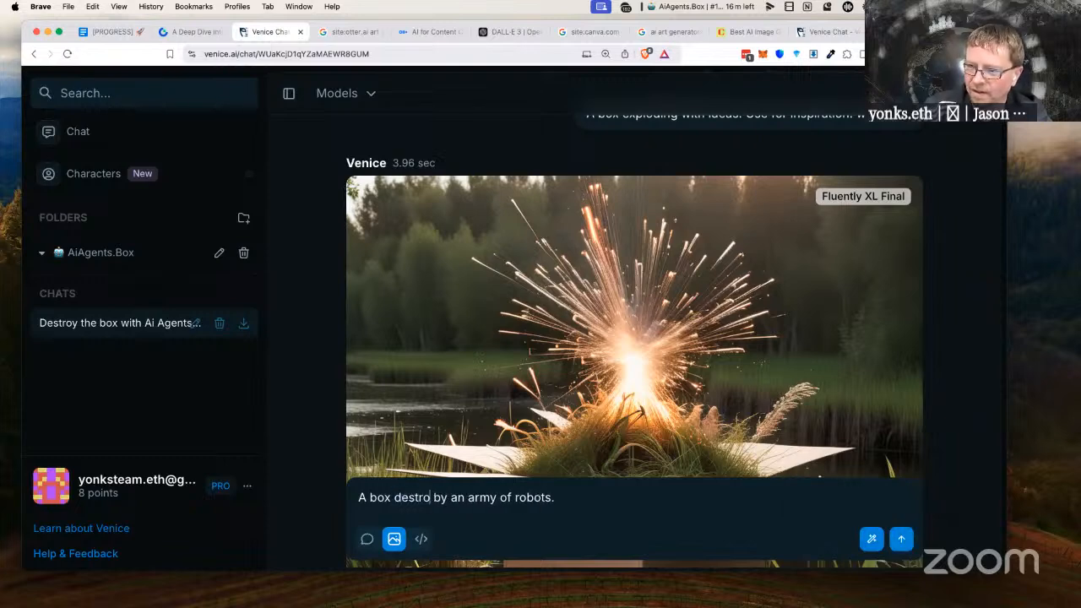
{"action": "type", "text": "yed"}
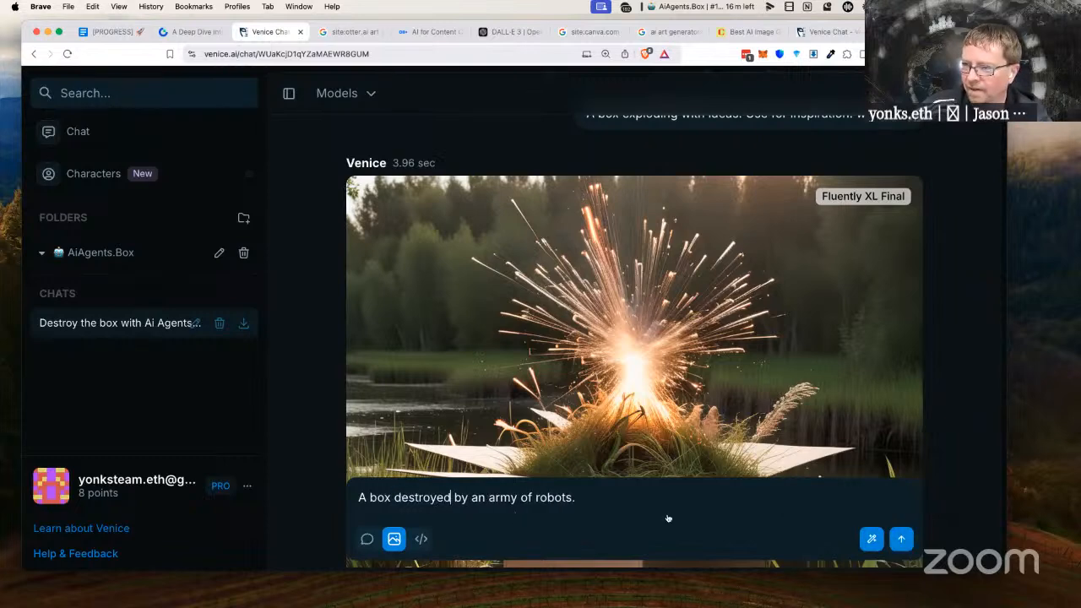
{"action": "left_click", "coordinate": [901, 539]}
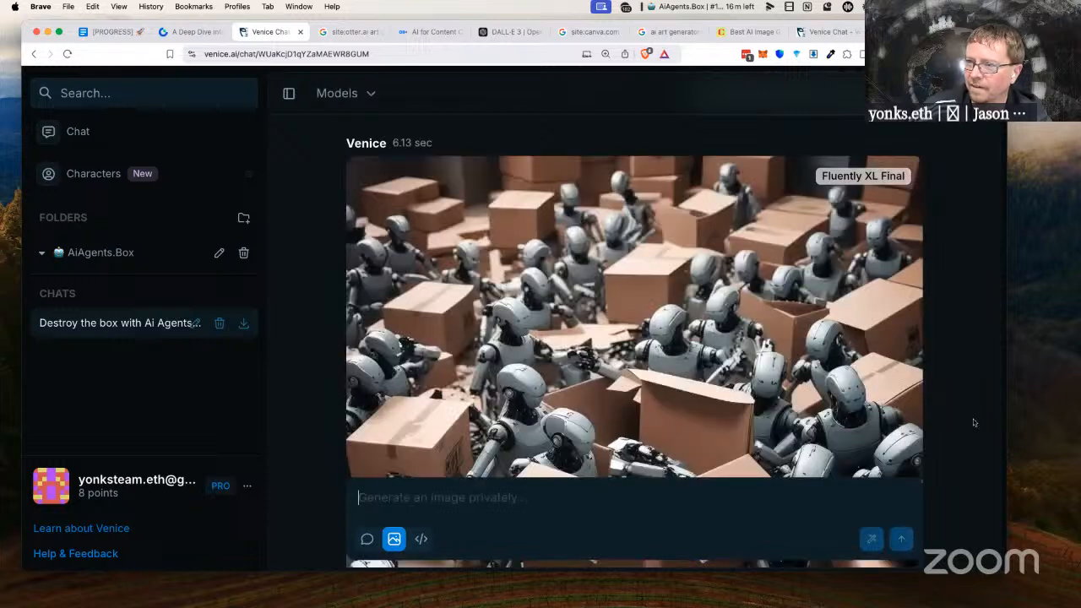
- Examine the generated image of the robot army and the boxes from top to bottom
{"action": "scroll", "coordinate": [960, 375], "scroll_direction": "down", "scroll_amount": 3}
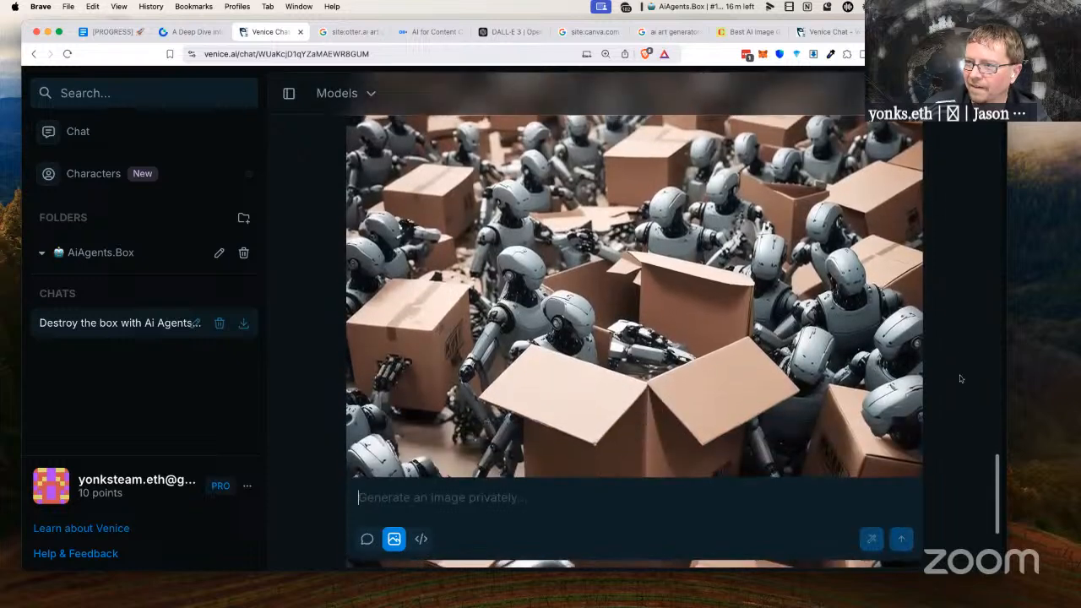
{"action": "scroll", "coordinate": [960, 375], "scroll_direction": "down", "scroll_amount": 3}
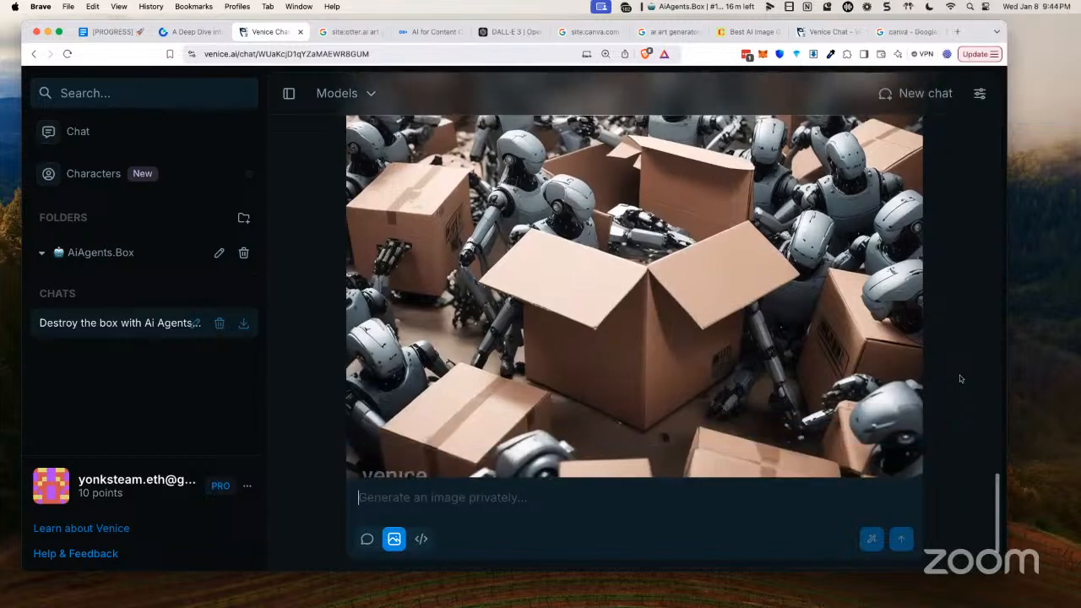
{"action": "scroll", "coordinate": [959, 378], "scroll_direction": "up", "scroll_amount": 3}
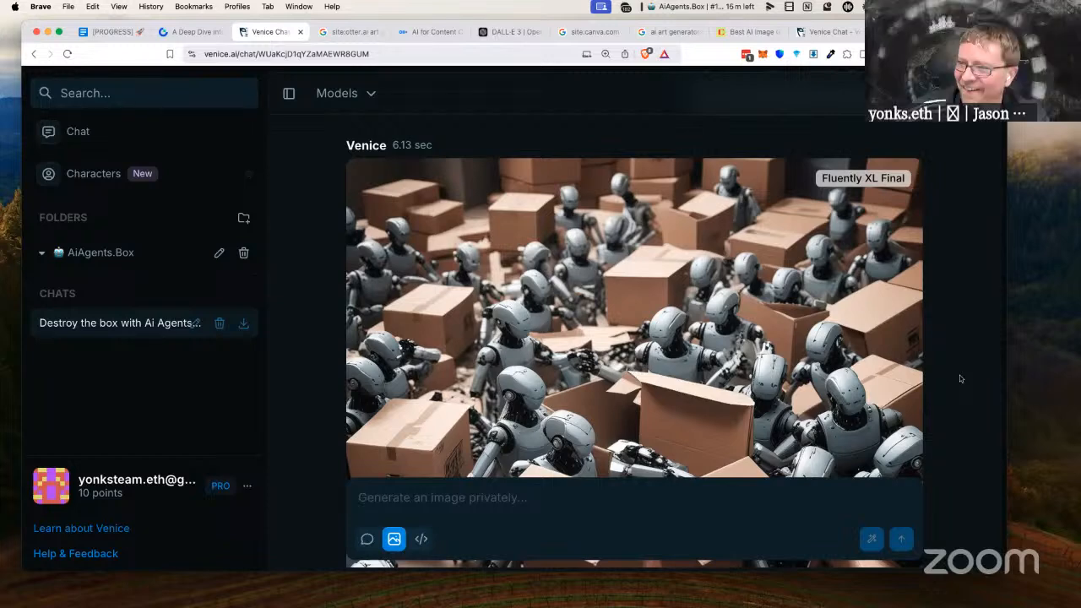
{"action": "scroll", "coordinate": [960, 379], "scroll_direction": "down", "scroll_amount": 3}
{"action": "scroll", "coordinate": [960, 378], "scroll_direction": "down", "scroll_amount": 2}
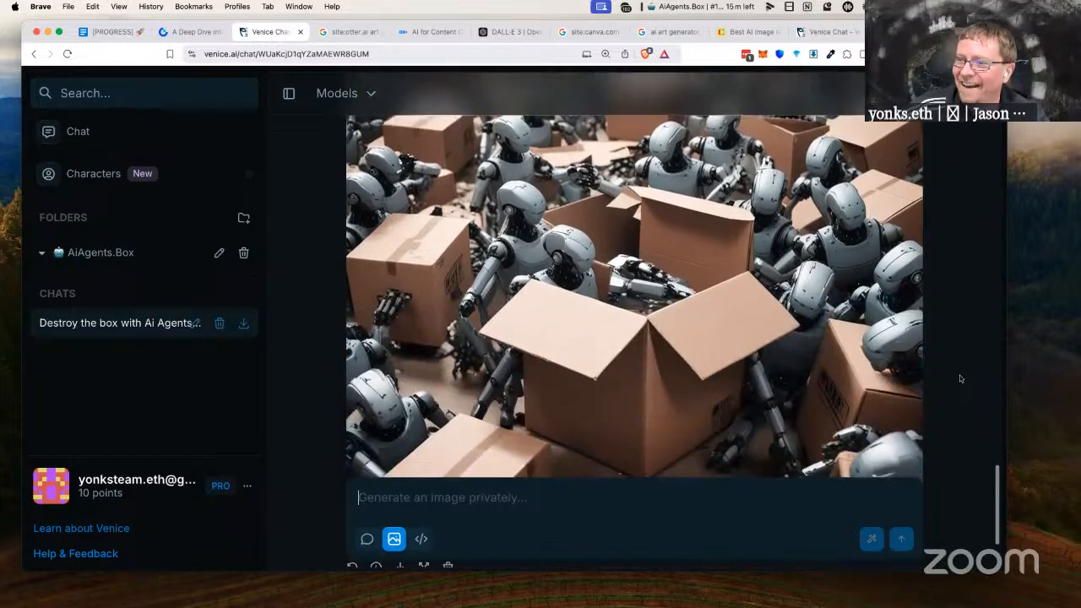
{"action": "scroll", "coordinate": [960, 378], "scroll_direction": "down", "scroll_amount": 1}
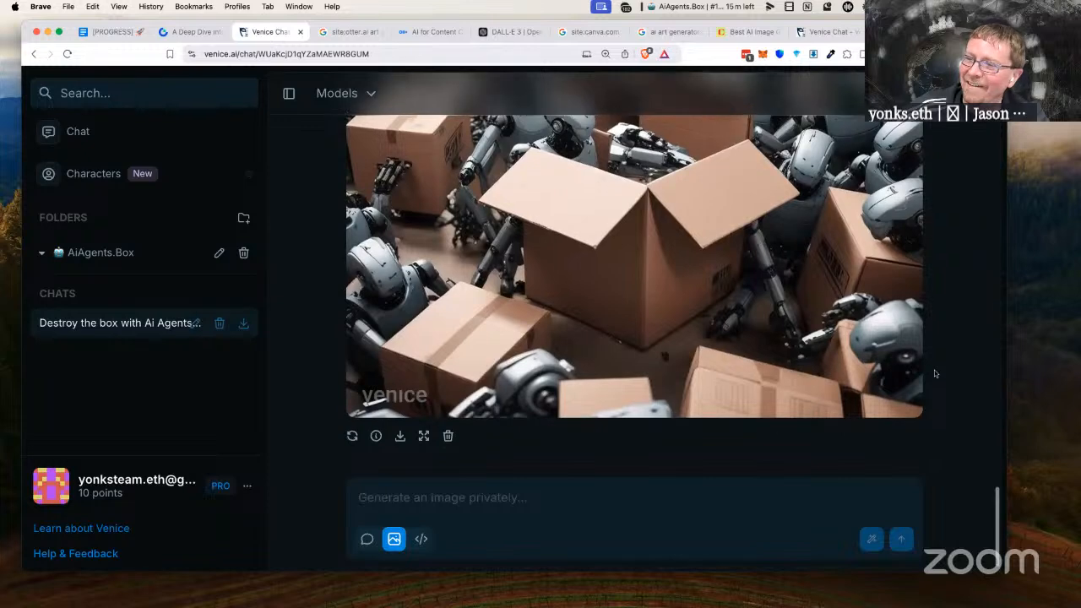
{"action": "scroll", "coordinate": [703, 325], "scroll_direction": "up", "scroll_amount": 2}
{"action": "scroll", "coordinate": [702, 323], "scroll_direction": "up", "scroll_amount": 5}
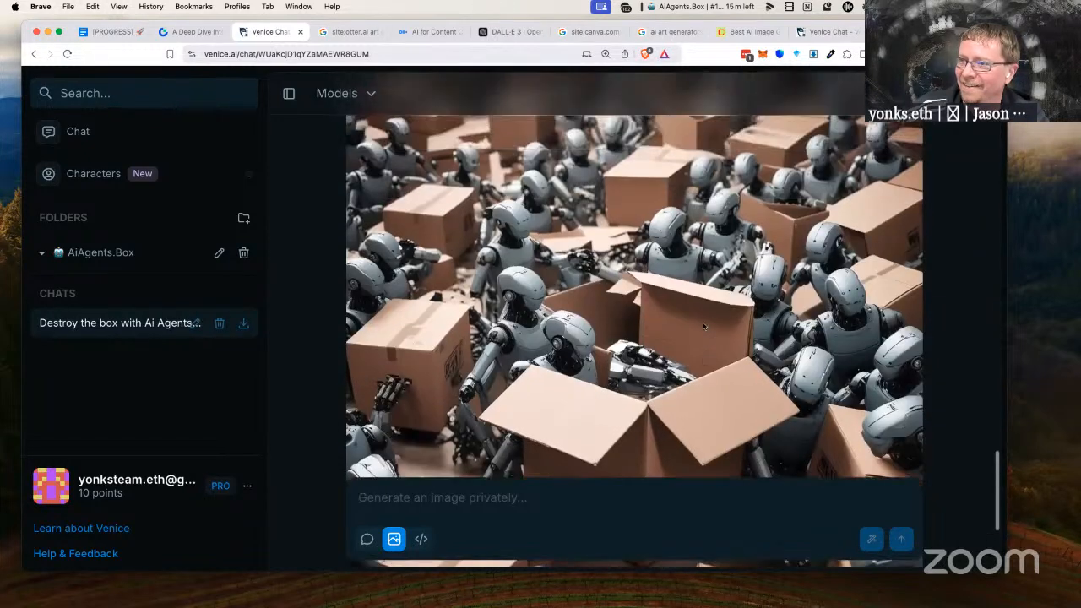
{"action": "scroll", "coordinate": [703, 322], "scroll_direction": "down", "scroll_amount": 3}
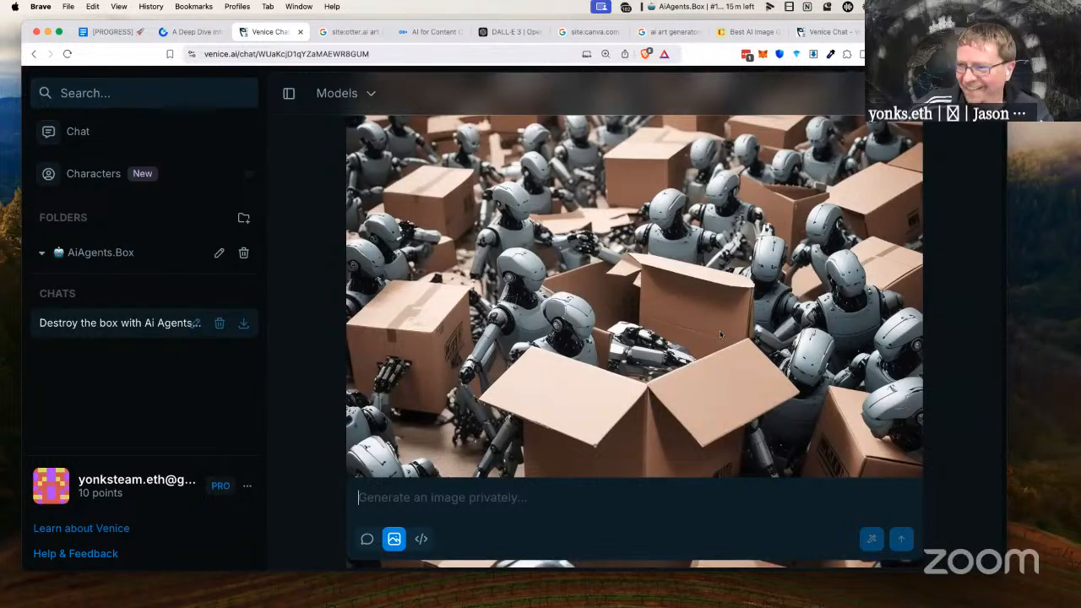
- Download the generated robot army image into the Day-003_2025-01-08 folder
{"action": "scroll", "coordinate": [722, 335], "scroll_direction": "down", "scroll_amount": 2}
{"action": "scroll", "coordinate": [722, 336], "scroll_direction": "down", "scroll_amount": 5}
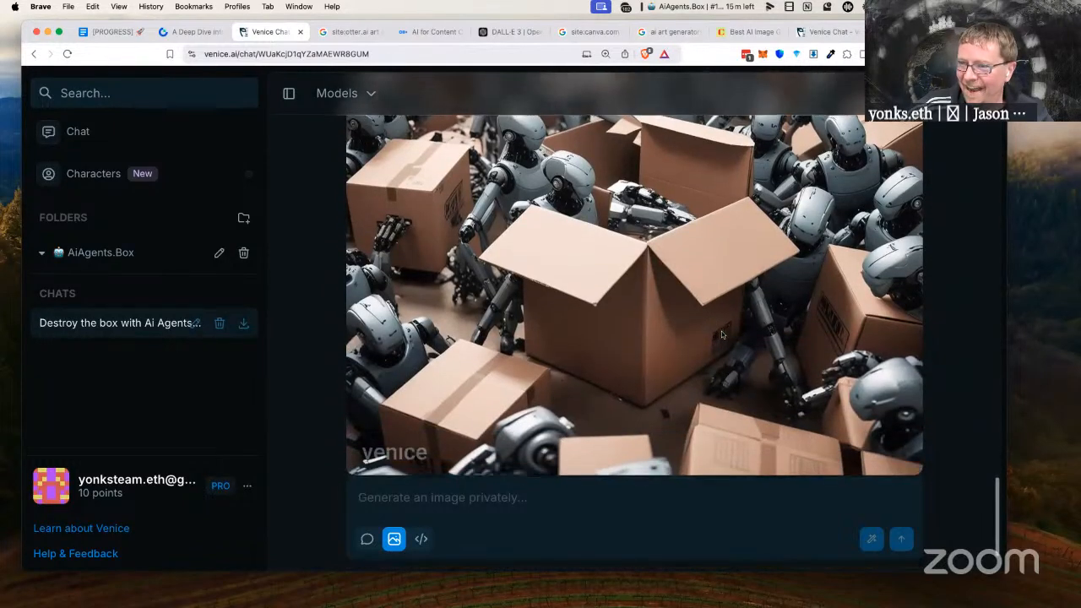
{"action": "scroll", "coordinate": [722, 331], "scroll_direction": "down", "scroll_amount": 10}
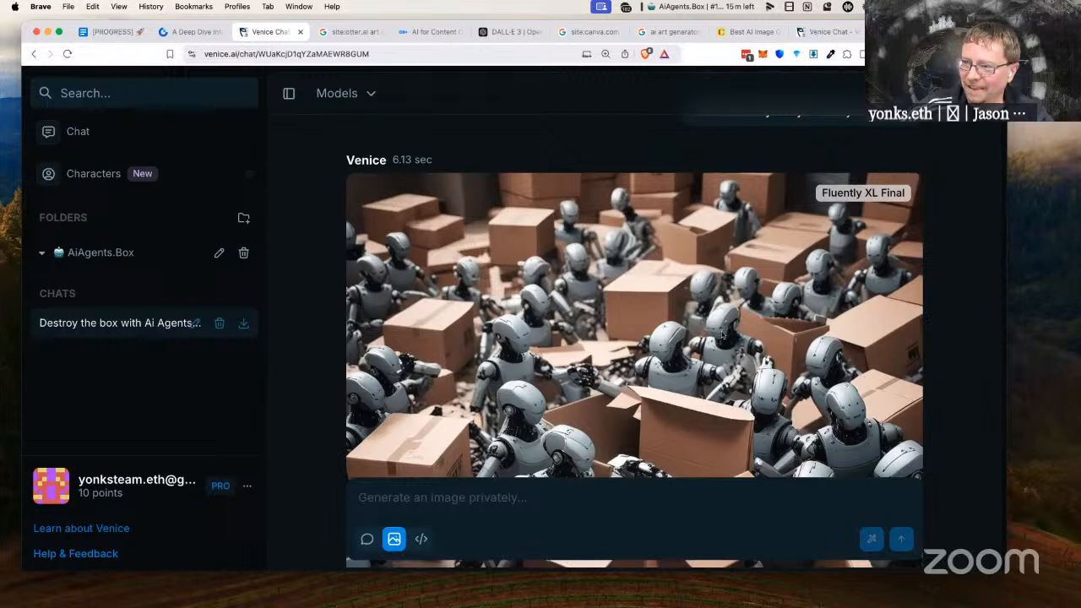
{"action": "scroll", "coordinate": [722, 336], "scroll_direction": "down", "scroll_amount": 5}
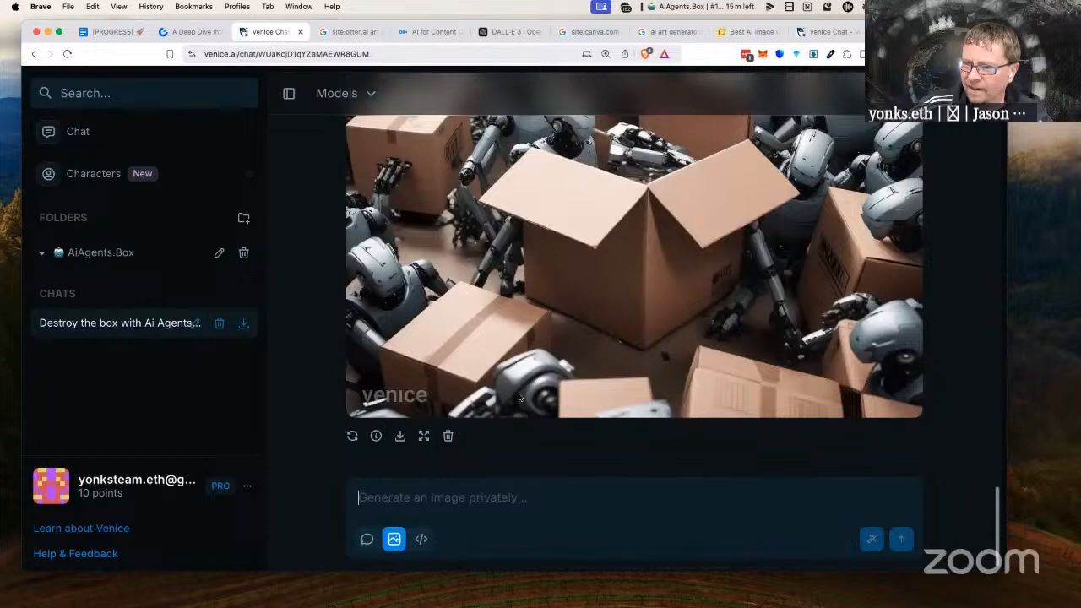
{"action": "left_click", "coordinate": [399, 436]}
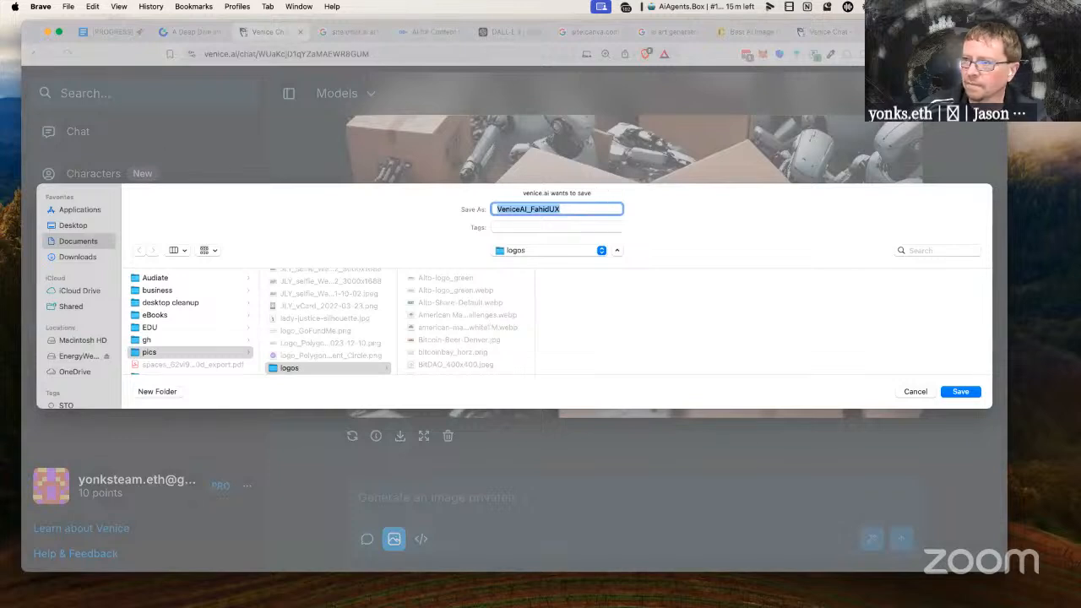
{"action": "left_click", "coordinate": [580, 251]}
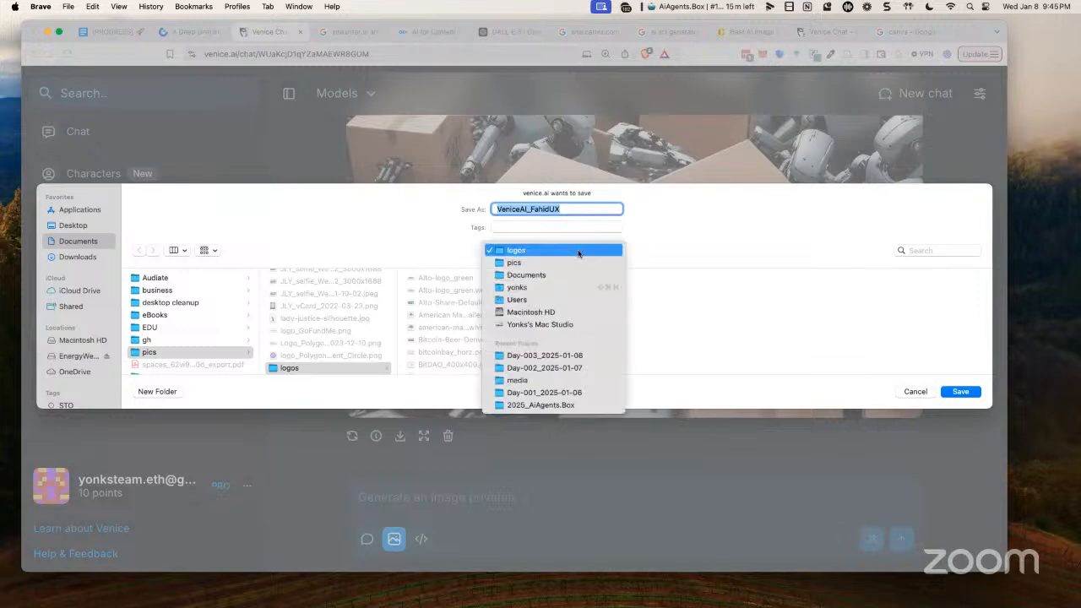
{"action": "left_click", "coordinate": [549, 356]}
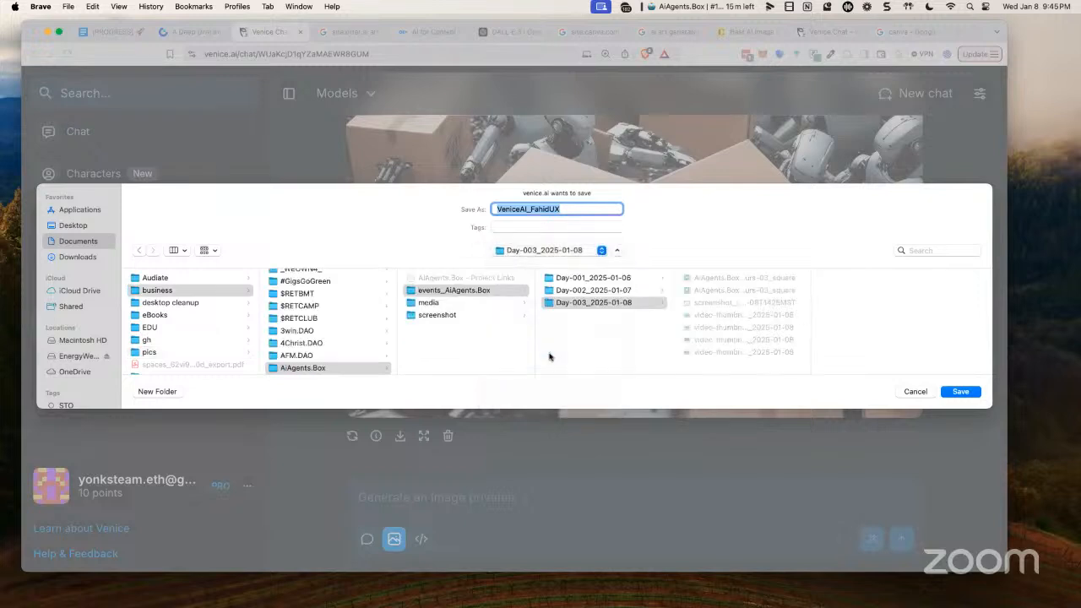
{"action": "left_click", "coordinate": [961, 391]}
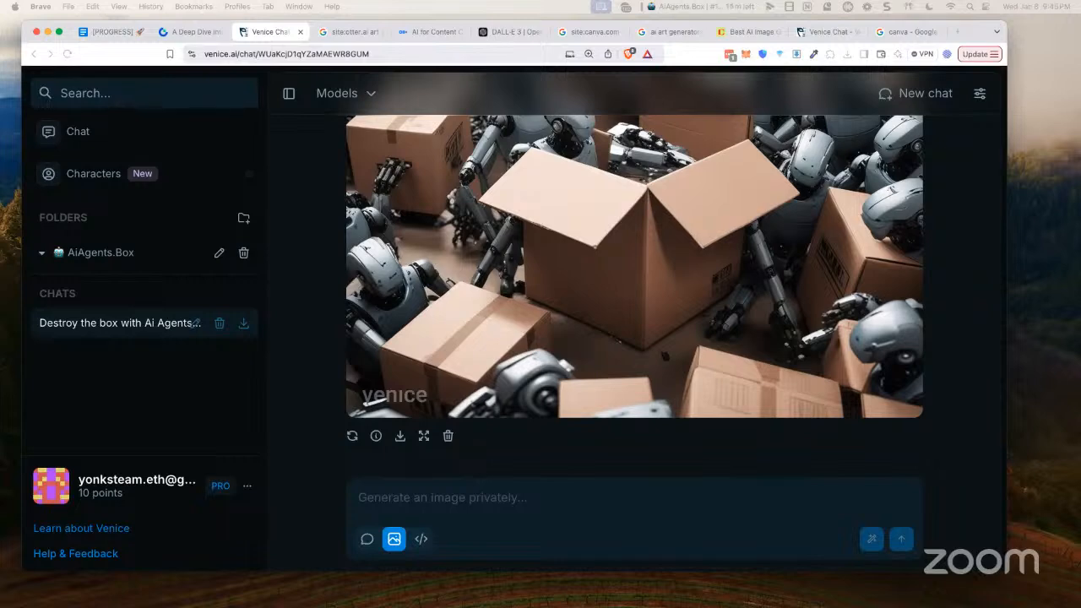
- Show the downloaded robot army image in a Preview window placed in front of the browser
{"action": "left_click_drag", "start_coordinate": [0, 38], "coordinate": [526, 12]}
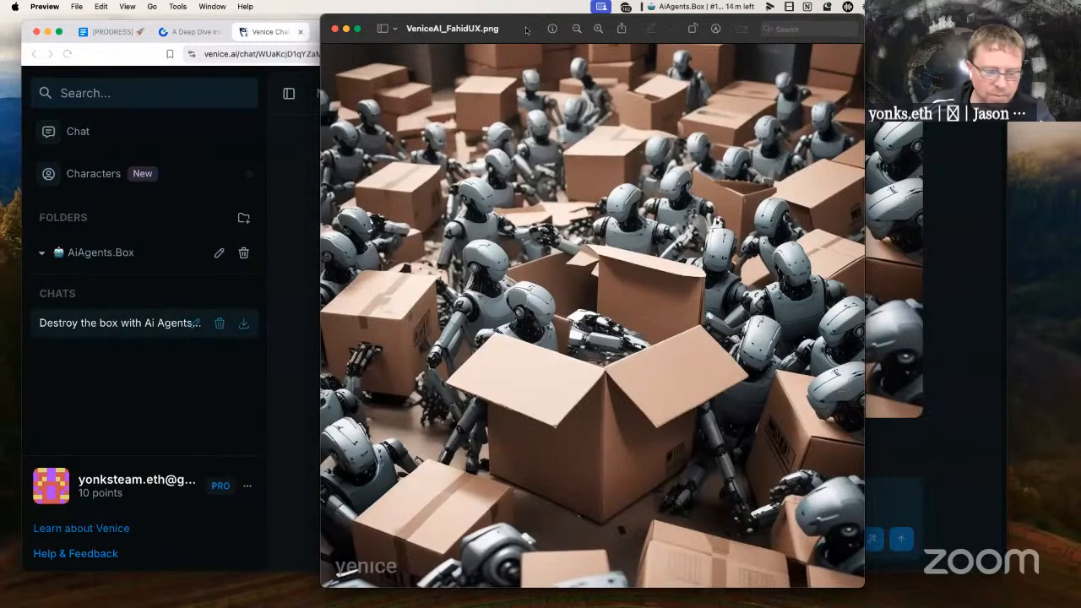
{"action": "left_click_drag", "start_coordinate": [525, 31], "coordinate": [472, 34]}
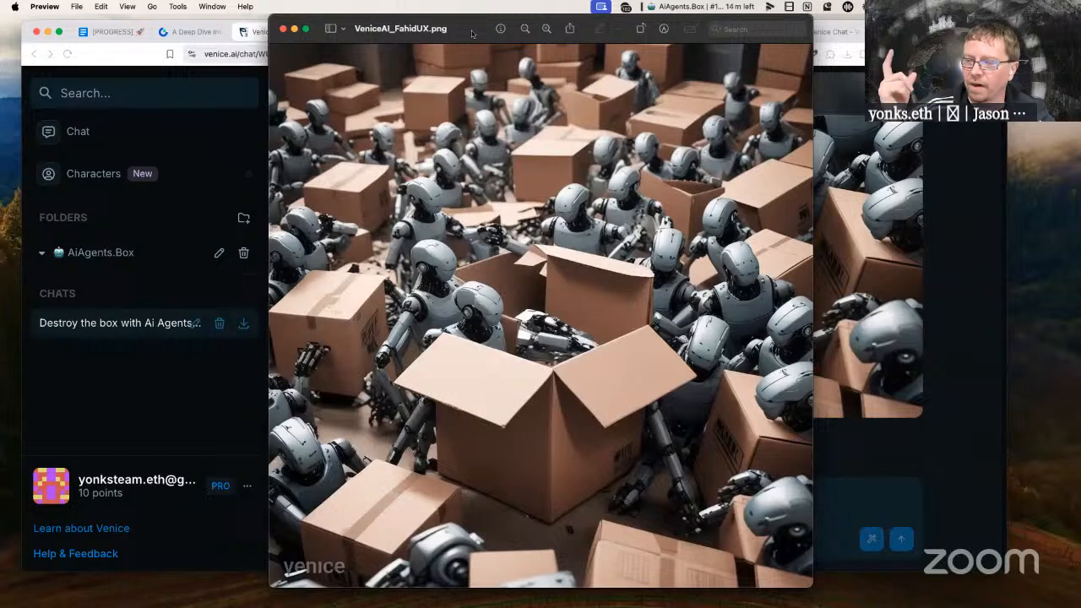
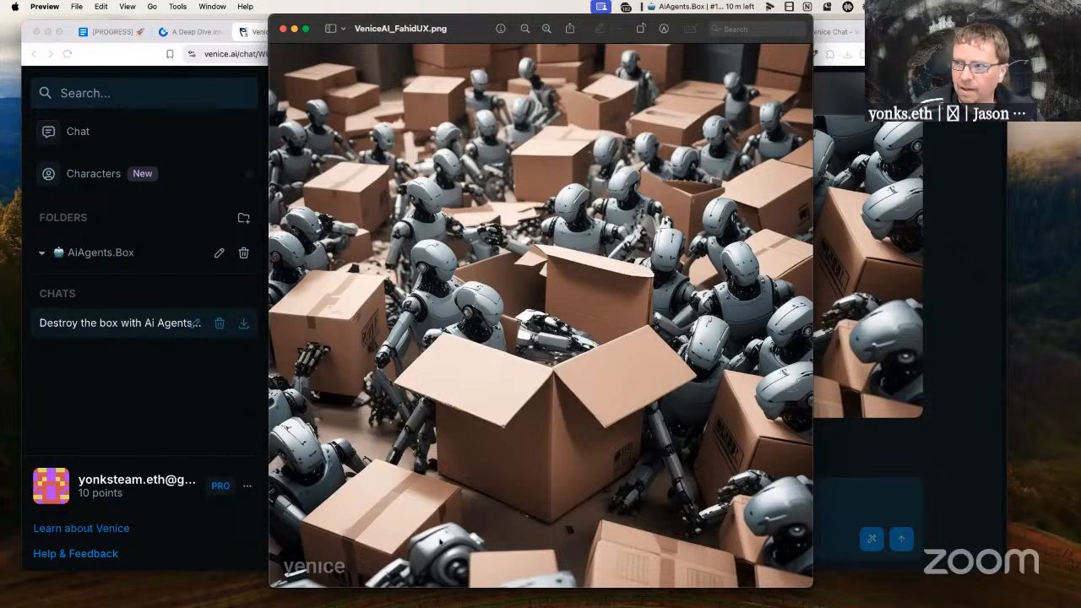
- Open venice.ai in a new private browser window and go to its pricing page
{"action": "left_click", "coordinate": [169, 376]}
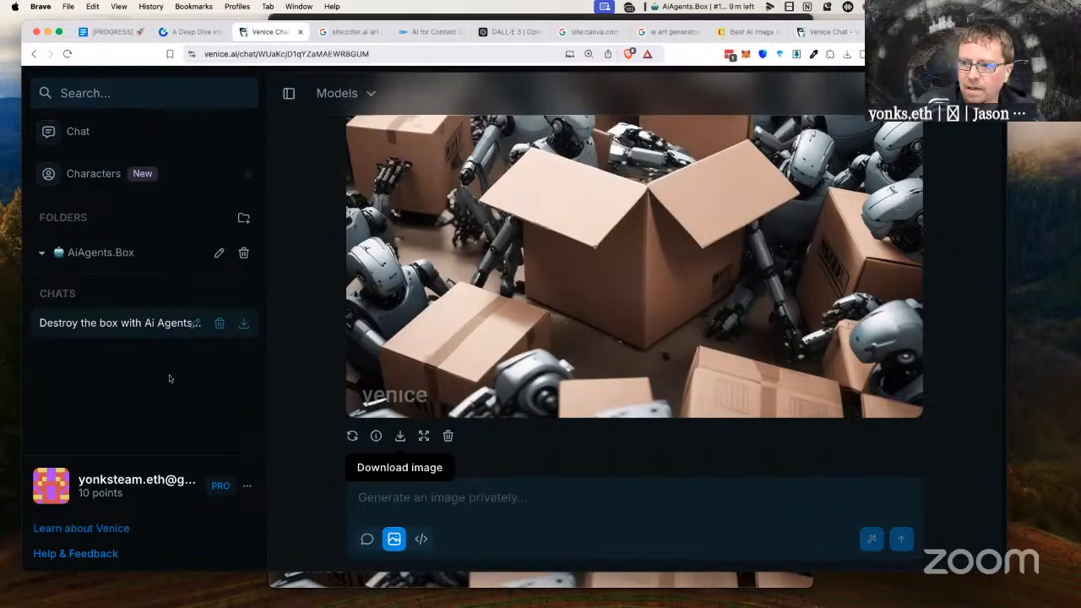
{"action": "key", "text": "super+shift+n"}
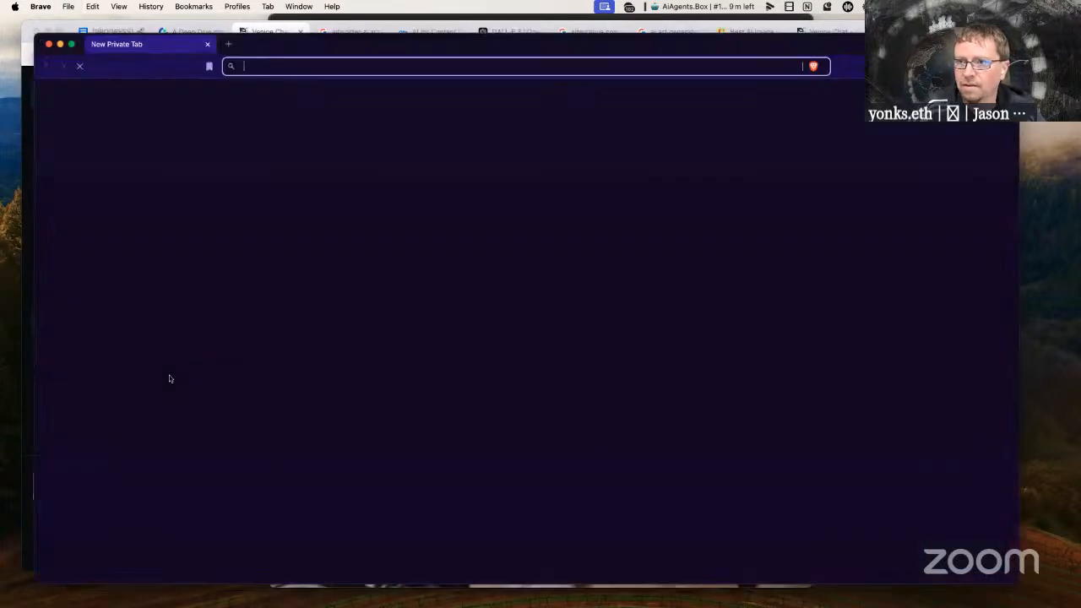
{"action": "type", "text": "venice.ai"}
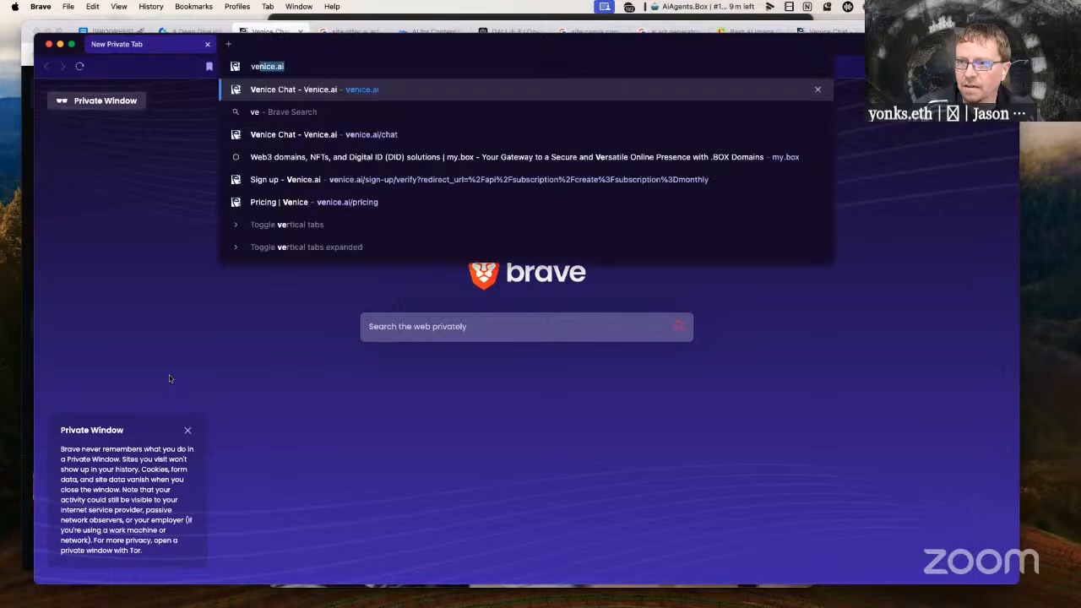
{"action": "key", "text": "Return"}
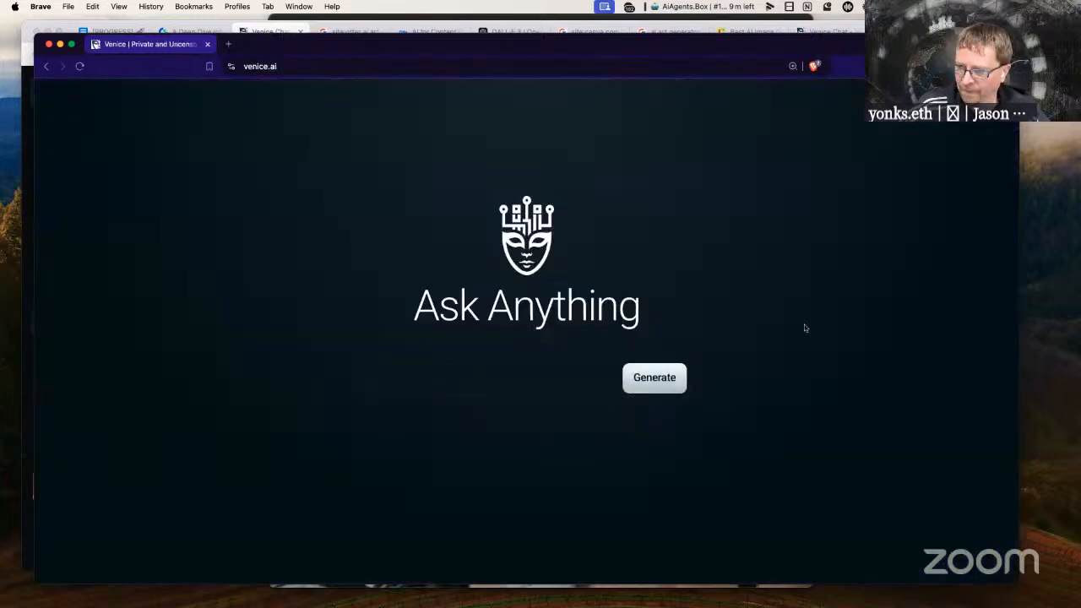
{"action": "scroll", "coordinate": [804, 328], "scroll_direction": "down", "scroll_amount": 5}
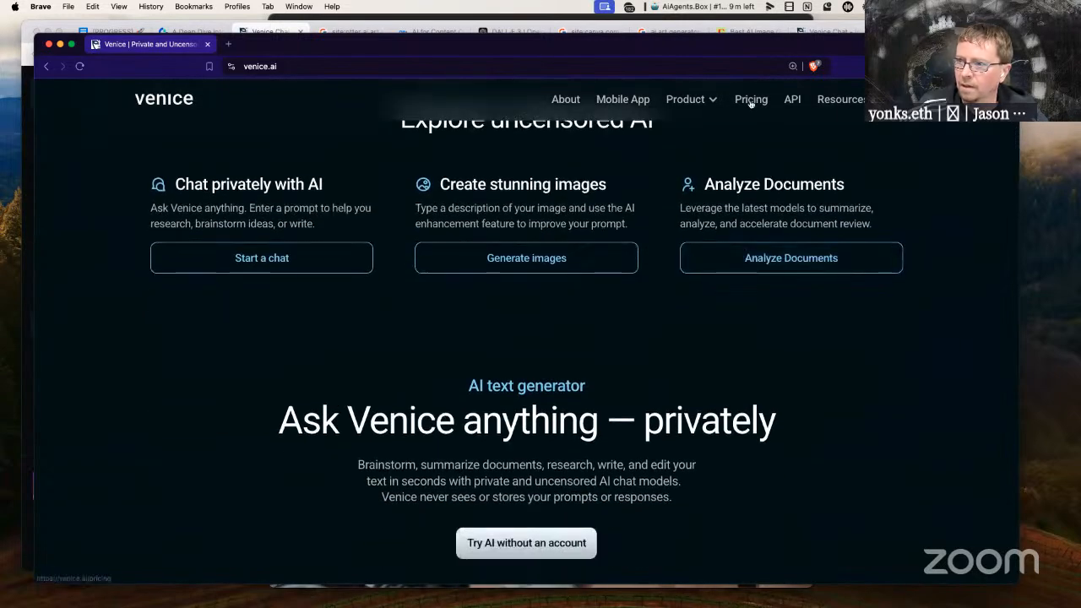
{"action": "left_click", "coordinate": [751, 100]}
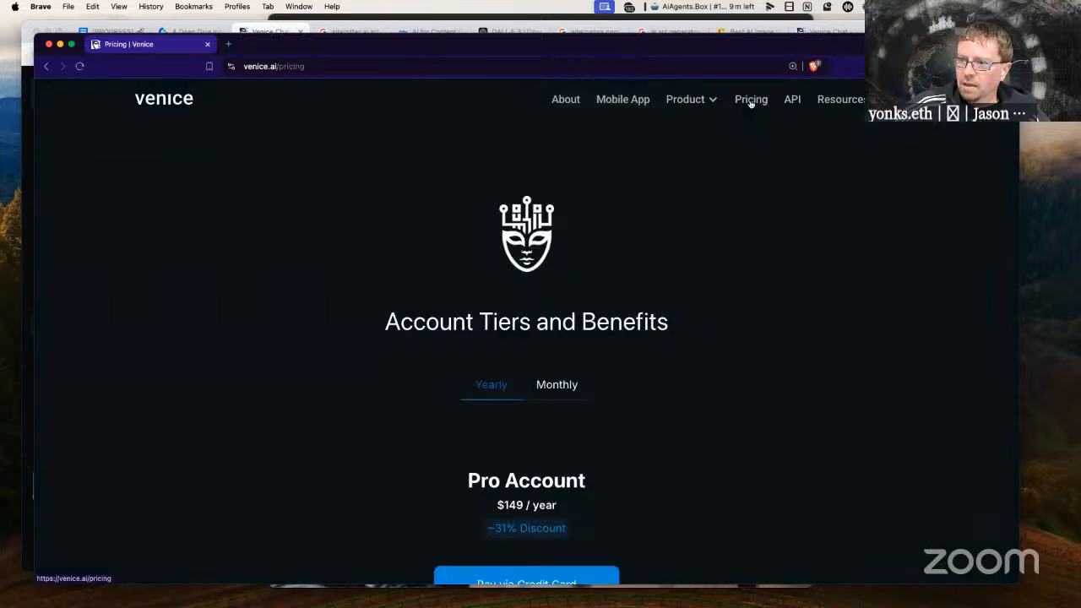
- Examine the monthly pricing and compare the benefits of the Free, Pro and No Account tiers
{"action": "left_click", "coordinate": [556, 385]}
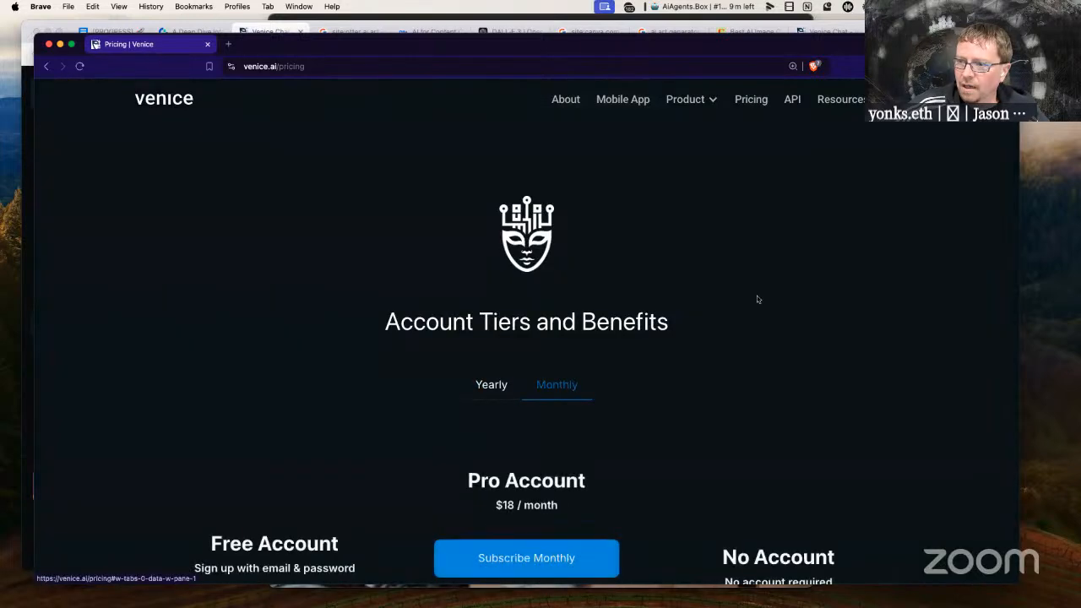
{"action": "scroll", "coordinate": [757, 299], "scroll_direction": "down", "scroll_amount": 3}
{"action": "scroll", "coordinate": [758, 299], "scroll_direction": "down", "scroll_amount": 5}
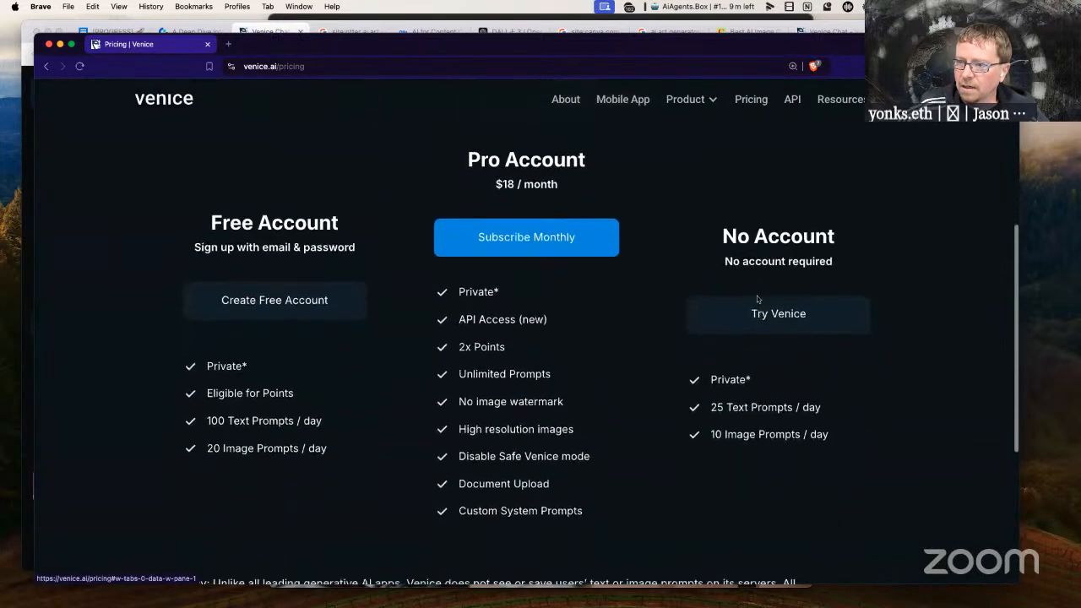
{"action": "scroll", "coordinate": [757, 299], "scroll_direction": "up", "scroll_amount": 1}
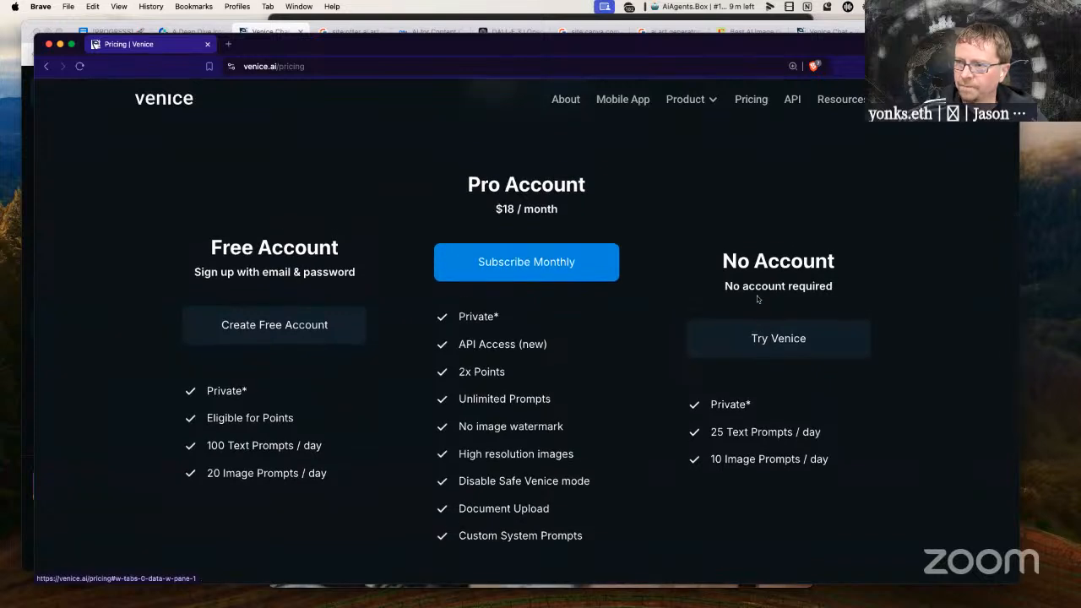
{"action": "scroll", "coordinate": [758, 299], "scroll_direction": "up", "scroll_amount": 2}
{"action": "left_click", "coordinate": [537, 169]}
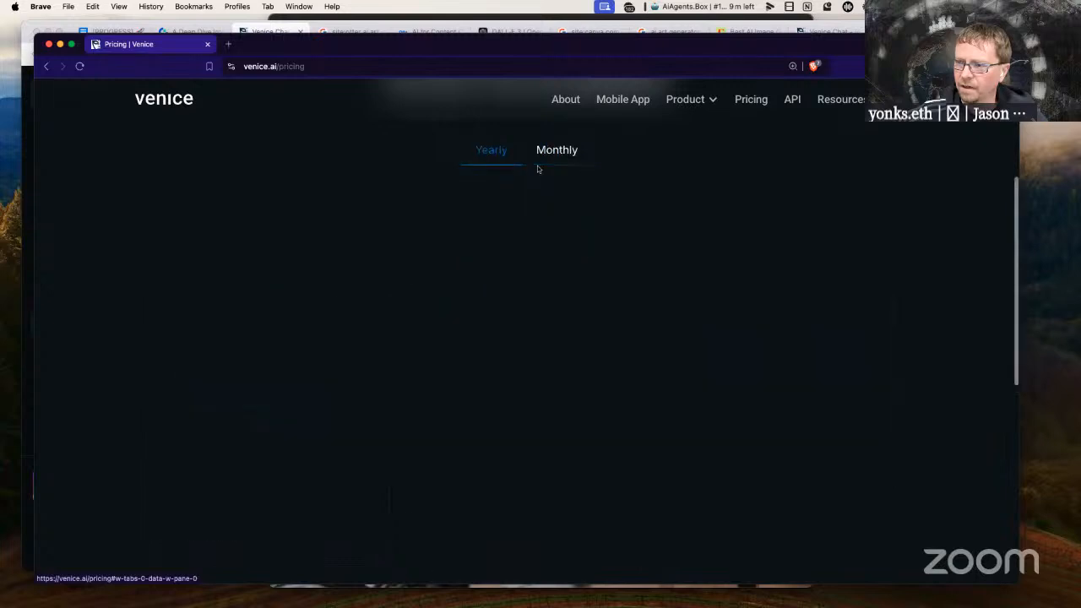
{"action": "left_click", "coordinate": [556, 153]}
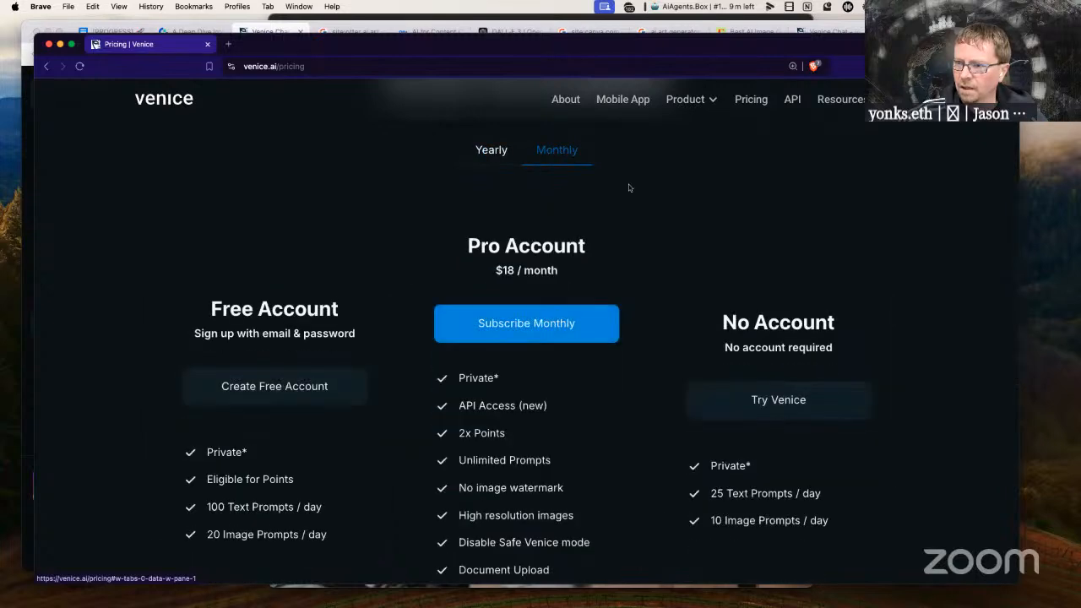
{"action": "scroll", "coordinate": [634, 190], "scroll_direction": "down", "scroll_amount": 2}
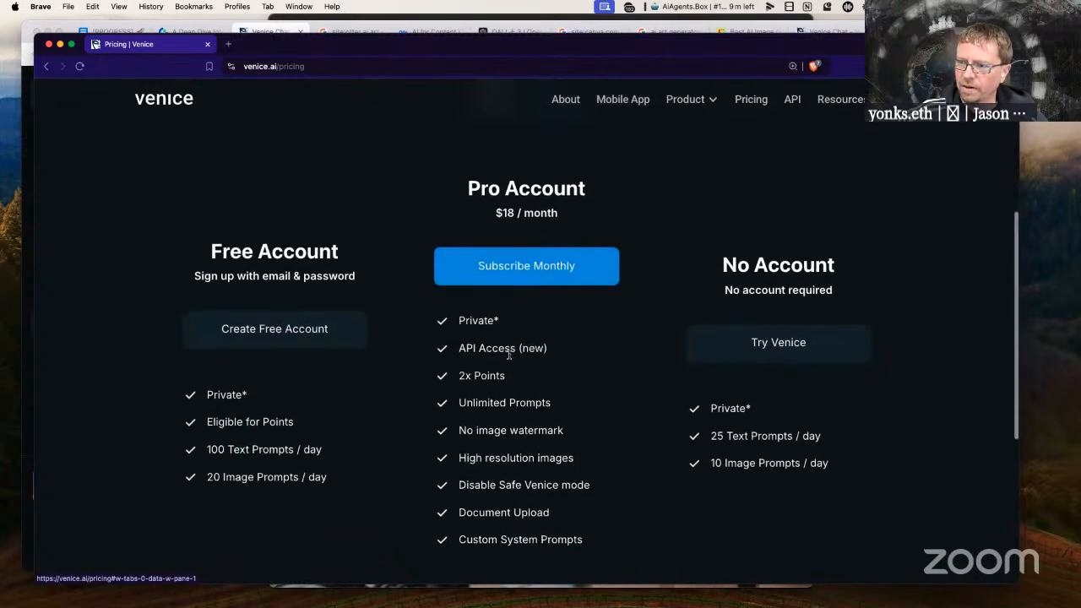
{"action": "scroll", "coordinate": [557, 433], "scroll_direction": "up", "scroll_amount": 1}
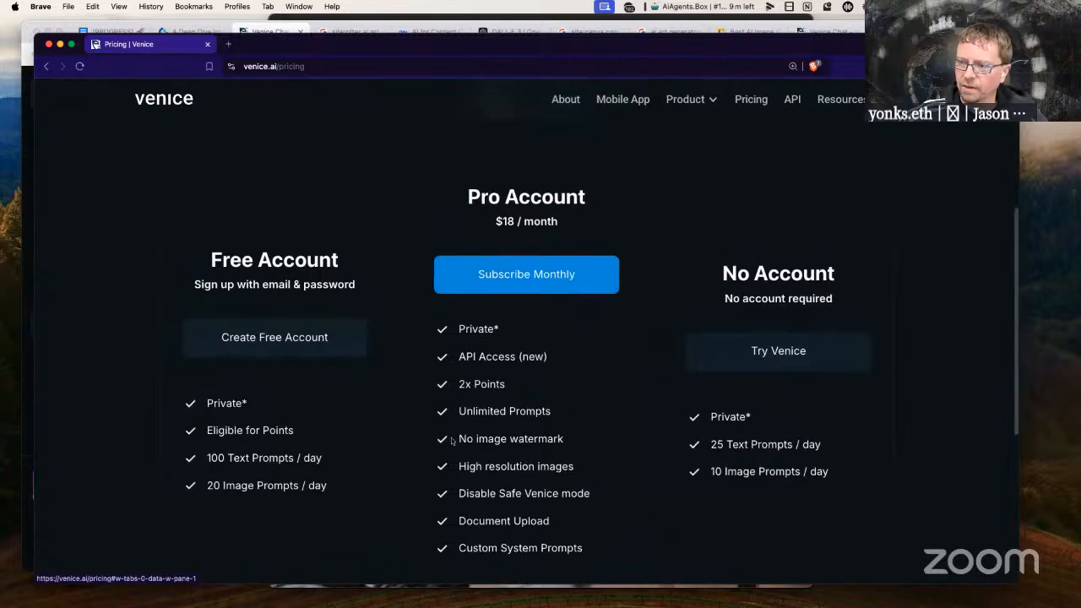
- Return to the Venice chat, list its image models and capture the browser window as a screenshot with Snagit
{"action": "left_click", "coordinate": [277, 28]}
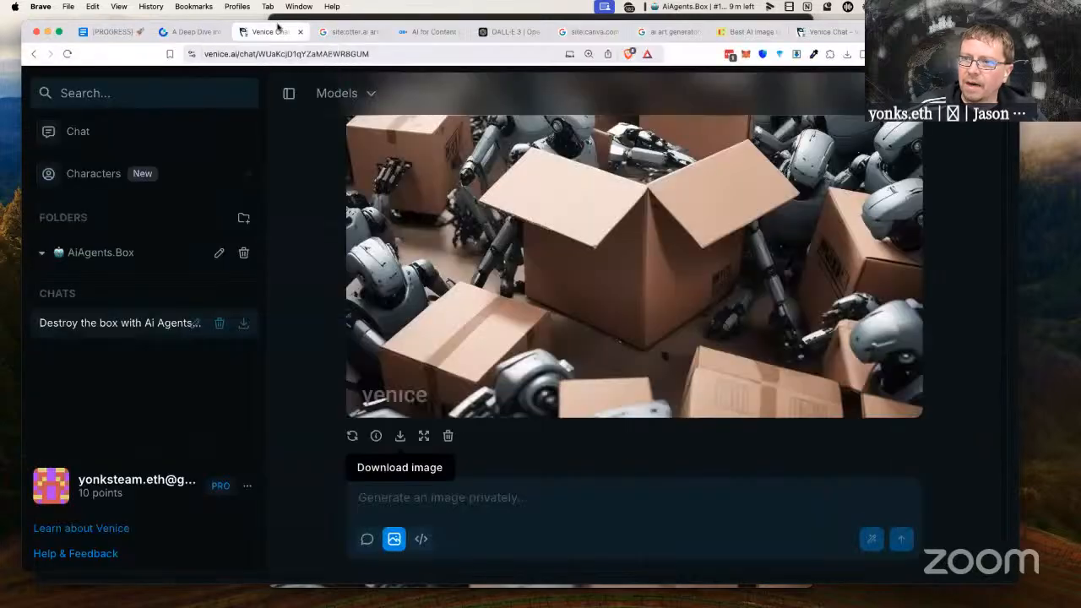
{"action": "left_click", "coordinate": [376, 93]}
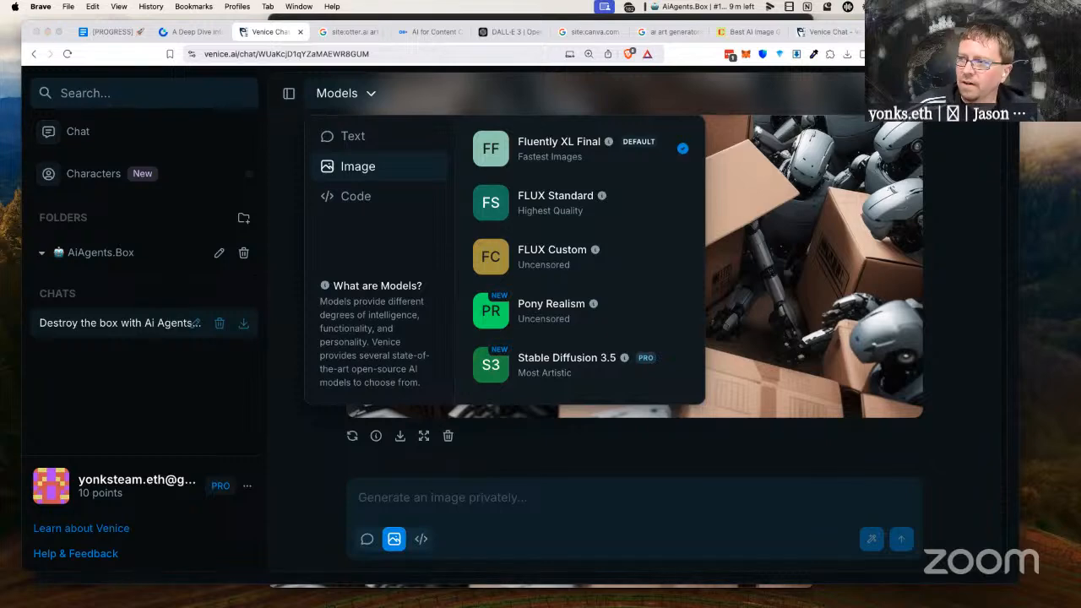
{"action": "key", "text": "ctrl+shift+c"}
{"action": "left_click", "coordinate": [480, 441]}
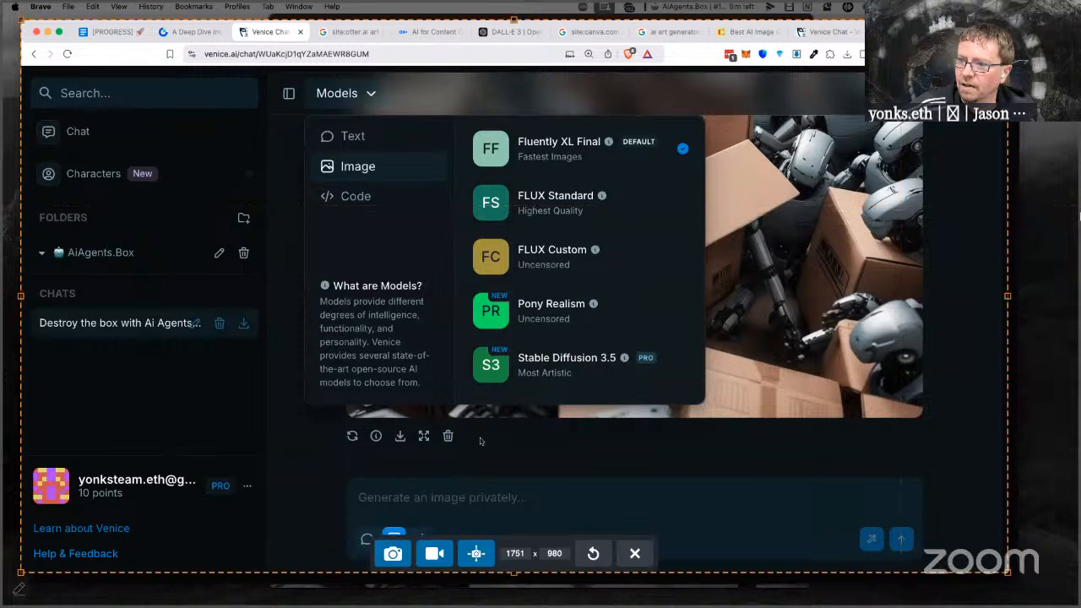
{"action": "left_click", "coordinate": [393, 554]}
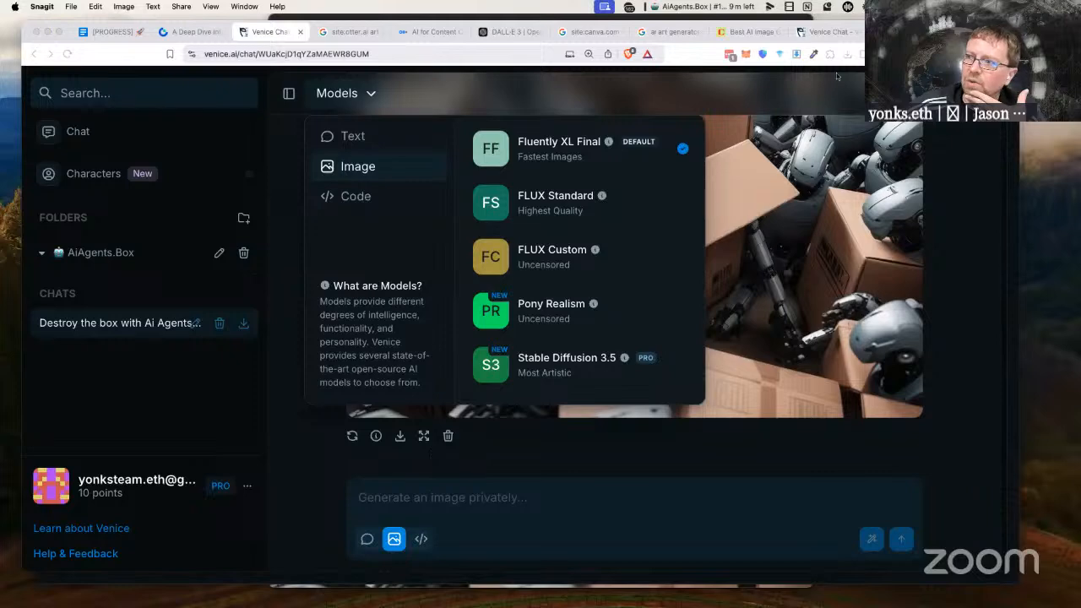
{"action": "left_click", "coordinate": [972, 131]}
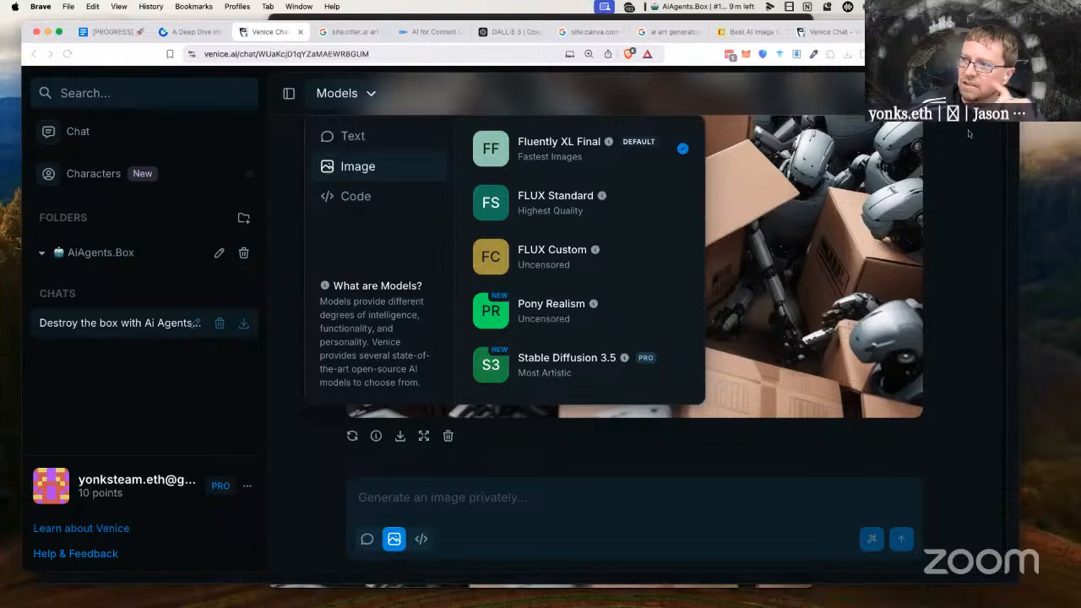
- Bring up the CNET article on the best AI image generators, shorten the browser window slightly and capture it as a screenshot
{"action": "left_click", "coordinate": [752, 32]}
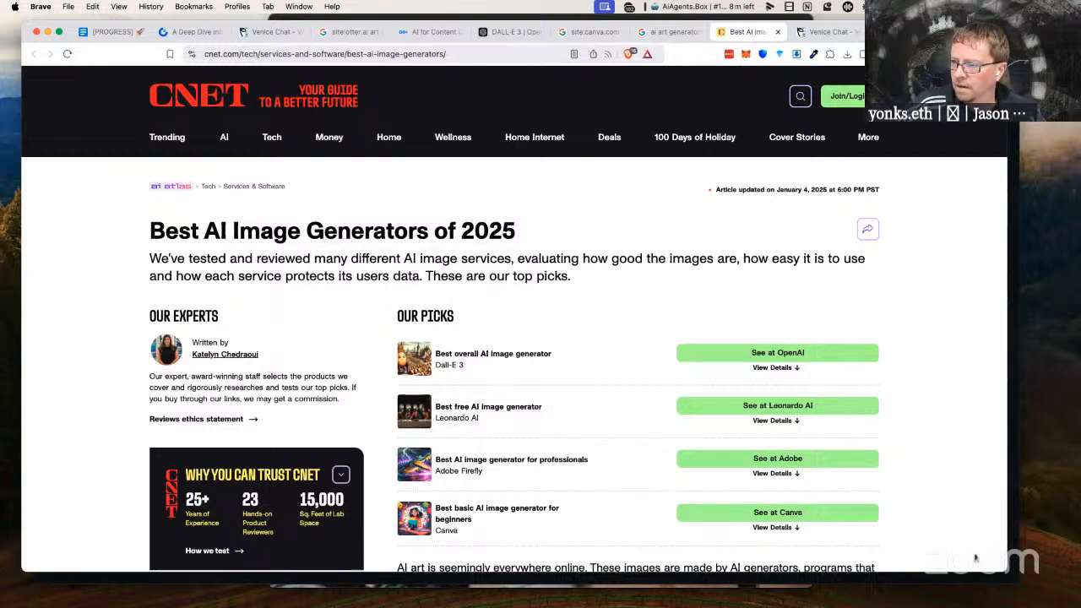
{"action": "left_click_drag", "start_coordinate": [935, 571], "coordinate": [935, 553]}
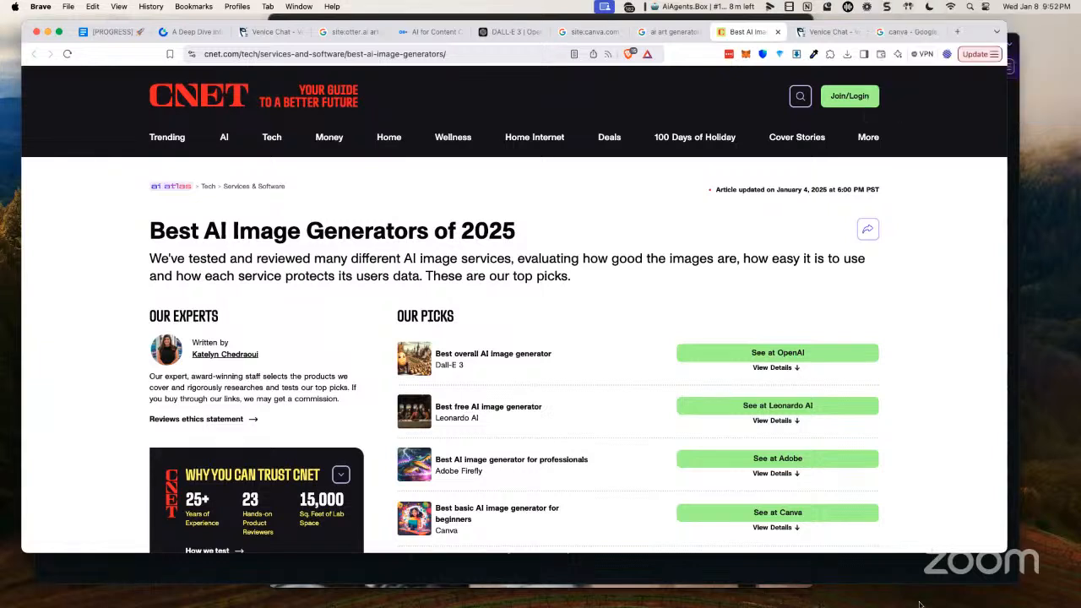
{"action": "key", "text": "shift+super+5"}
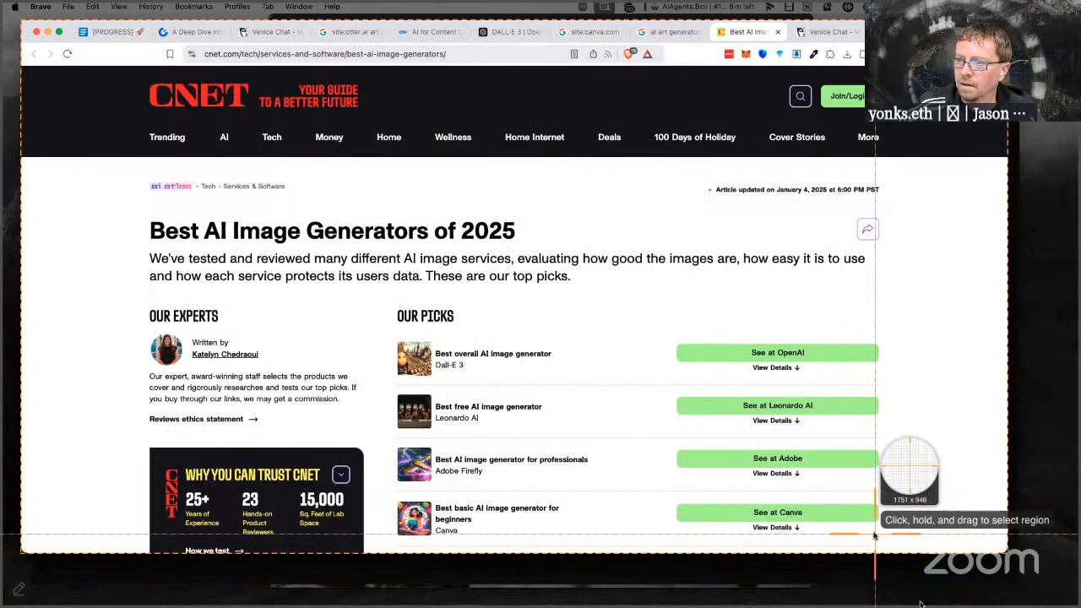
{"action": "left_click", "coordinate": [847, 543]}
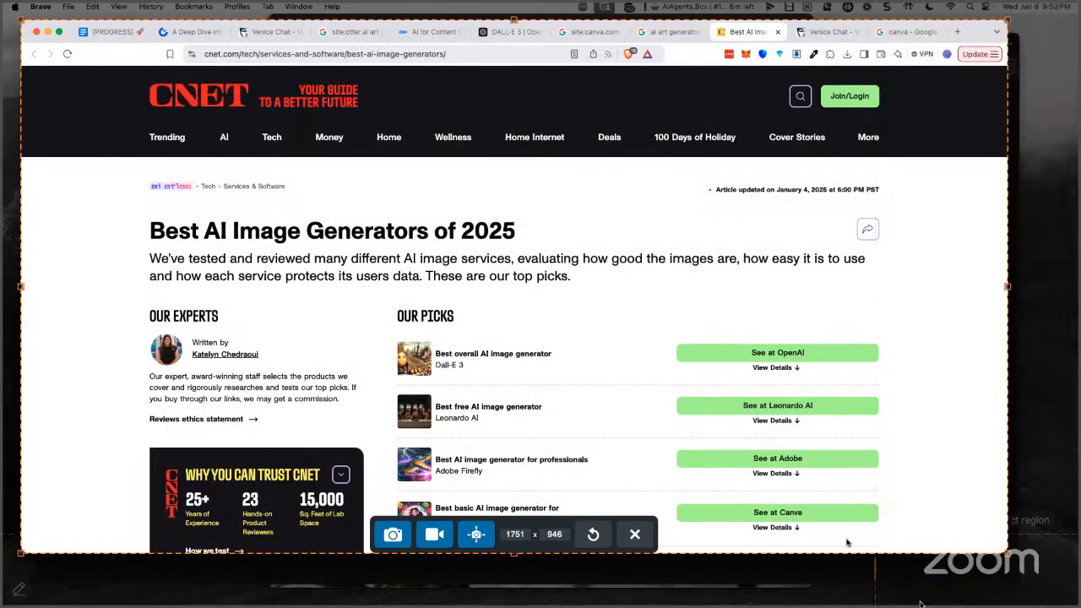
{"action": "left_click", "coordinate": [394, 535]}
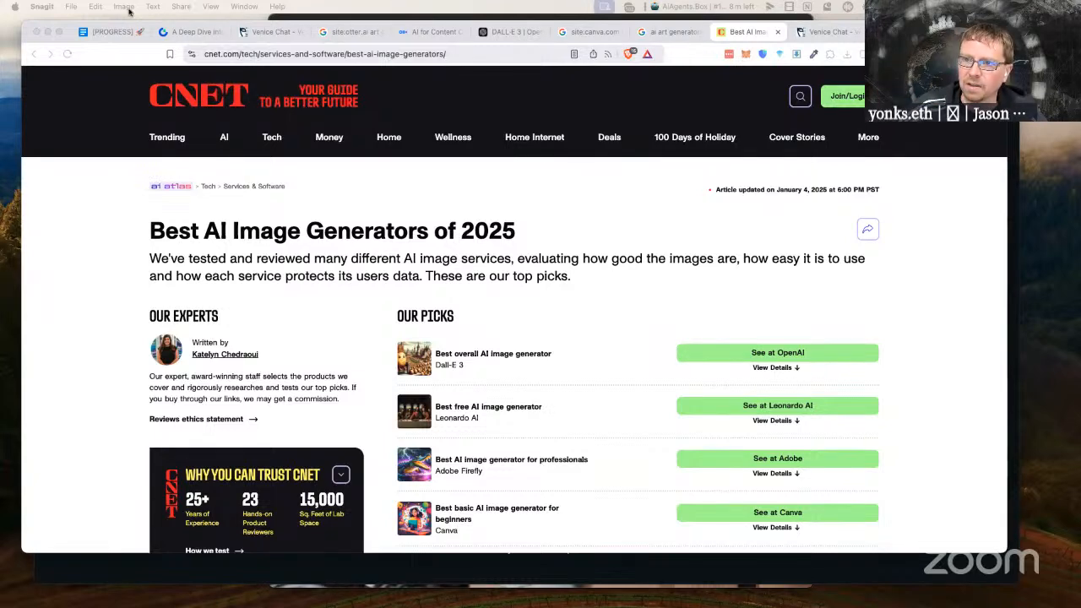
- Append "(matrix with features <IE: API / etc / >)" to the Next Actions / Opportunities bullet in the Tools WG01 notes of the [PROGRESS] document
{"action": "left_click", "coordinate": [100, 33]}
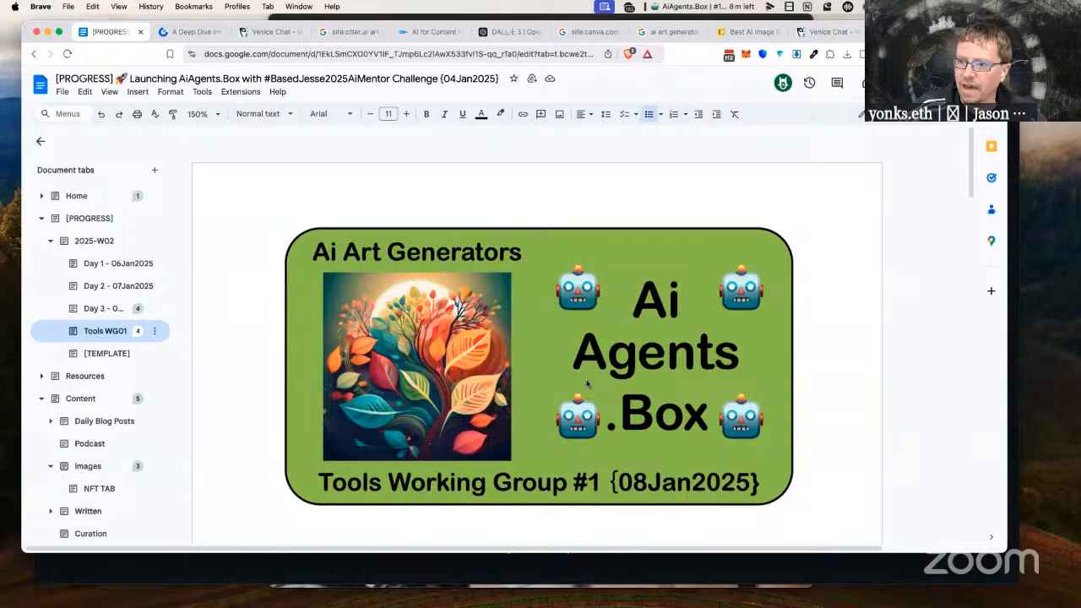
{"action": "scroll", "coordinate": [592, 380], "scroll_direction": "down", "scroll_amount": 10}
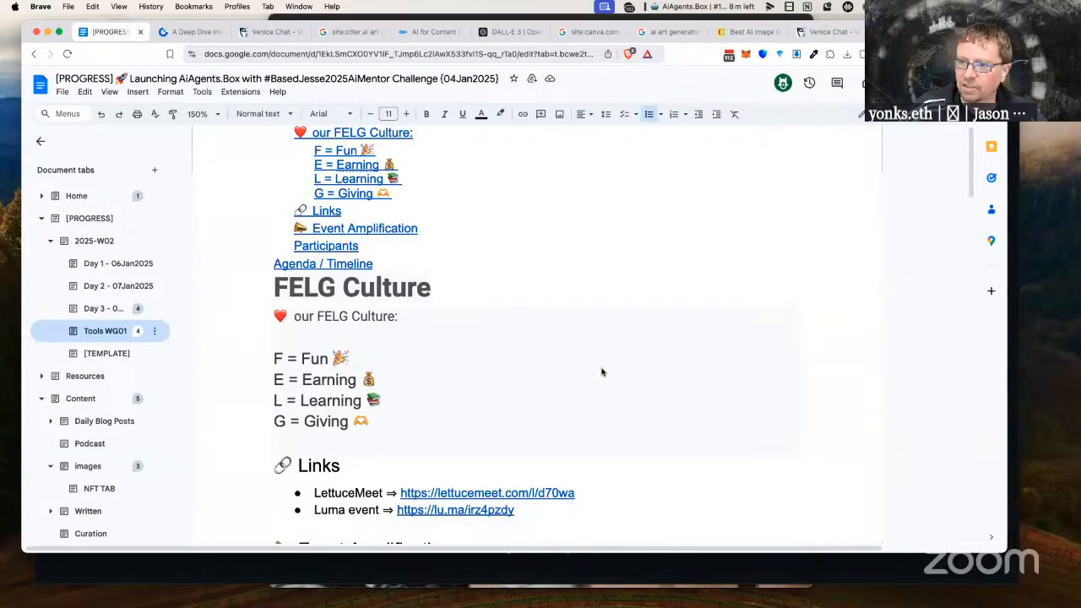
{"action": "scroll", "coordinate": [602, 372], "scroll_direction": "down", "scroll_amount": 15}
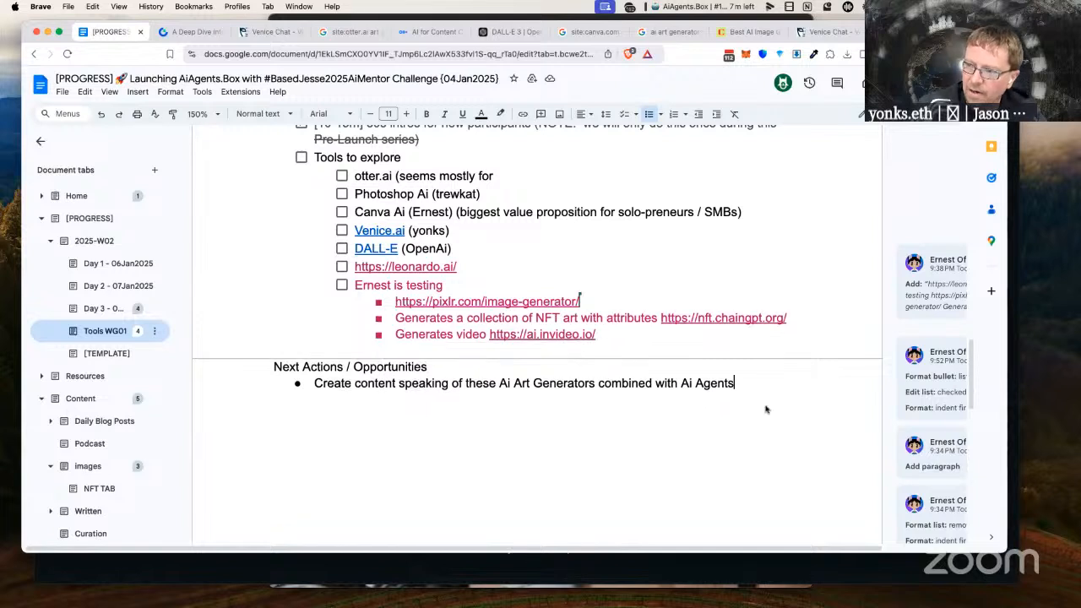
{"action": "type", "text": "("}
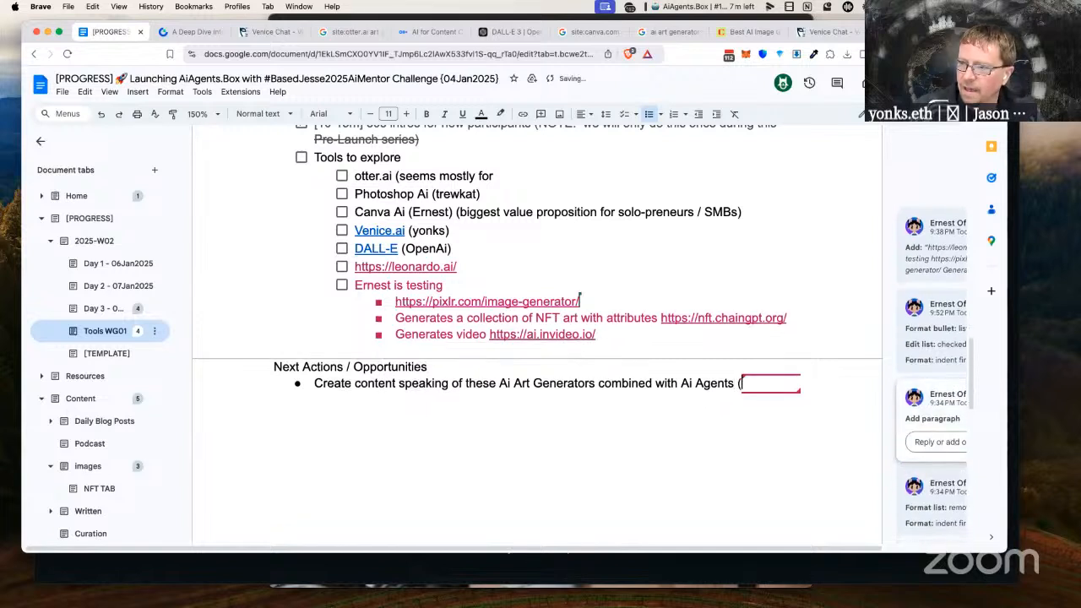
{"action": "type", "text": "matrix "}
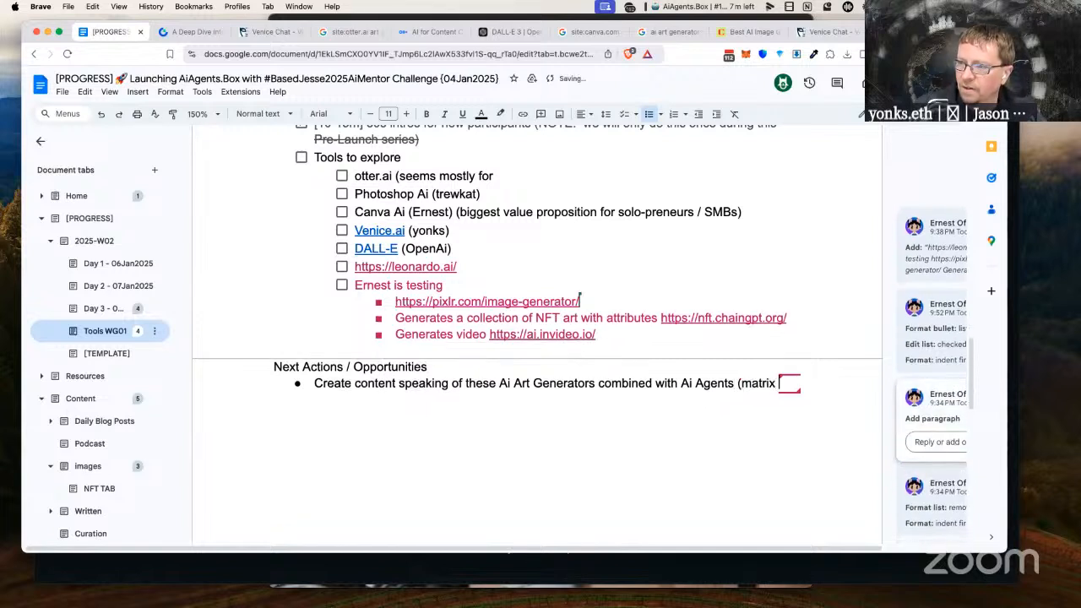
{"action": "type", "text": "with features "}
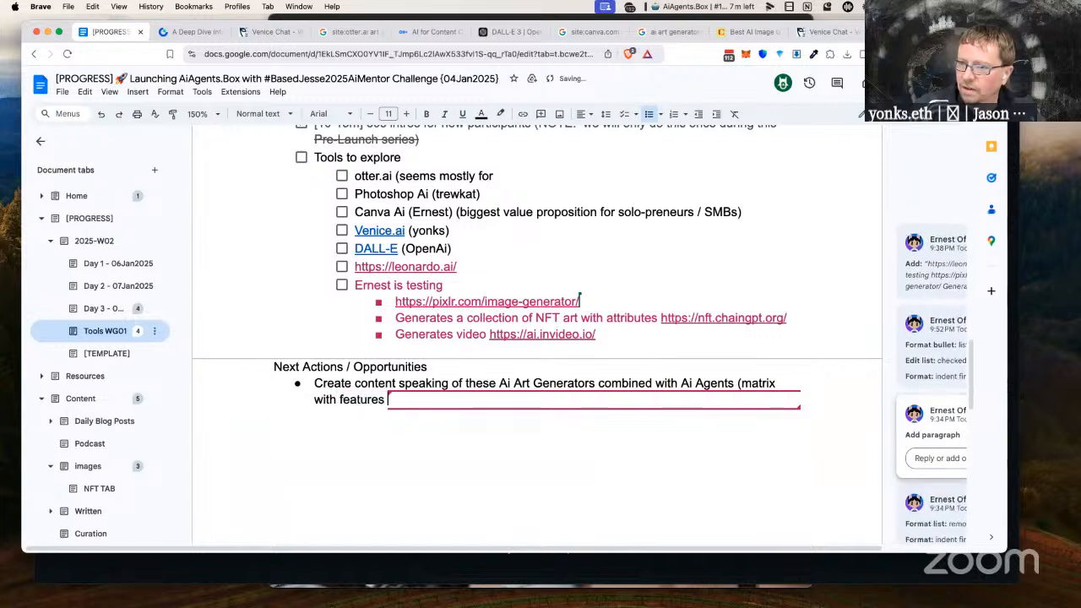
{"action": "type", "text": "<IE: API "}
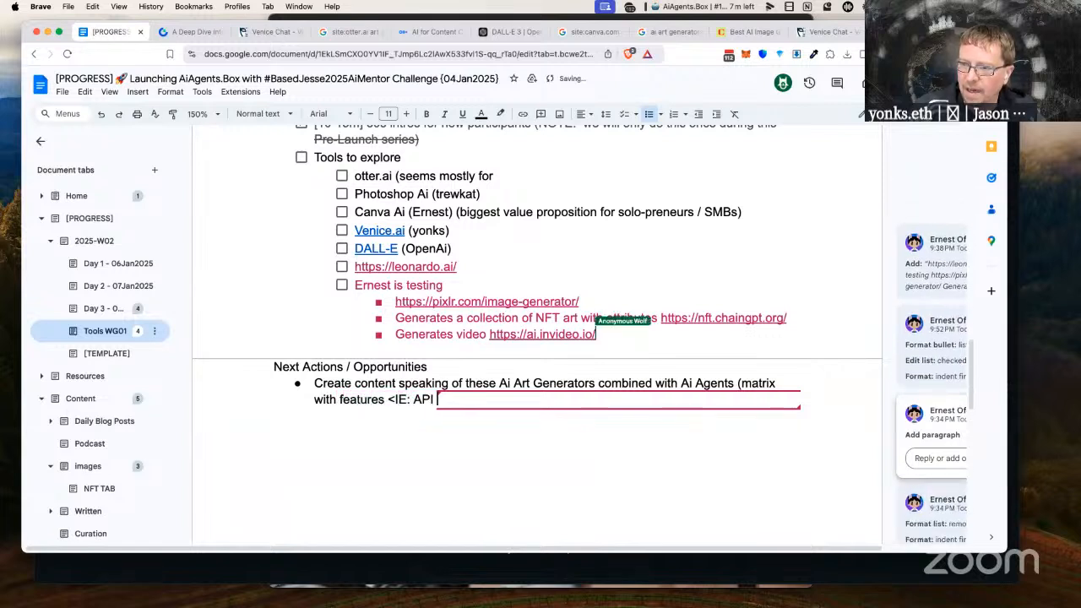
{"action": "type", "text": "/ "}
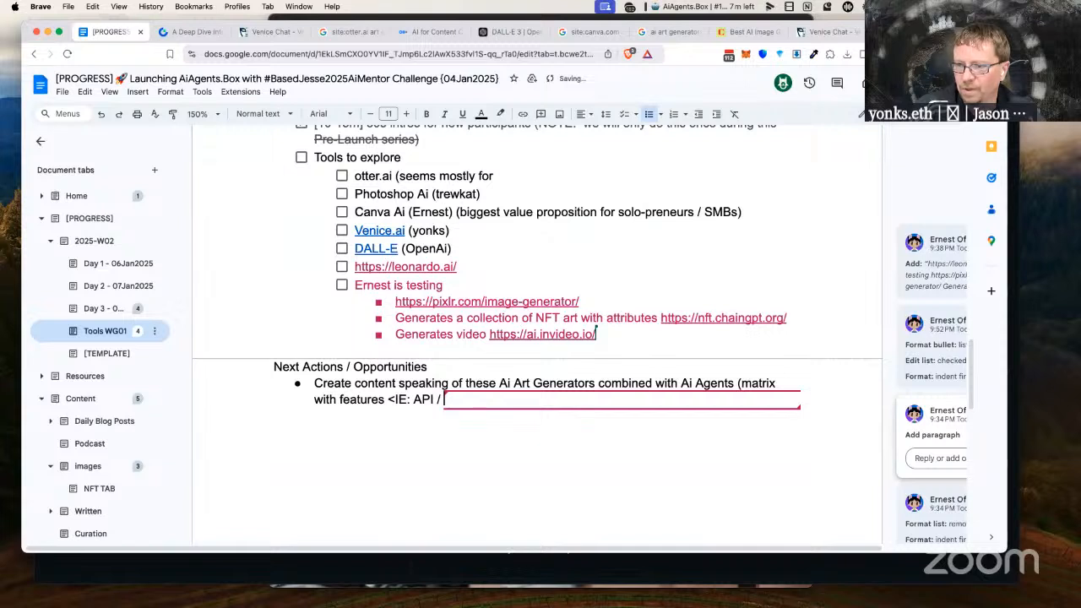
{"action": "type", "text": "etc / "}
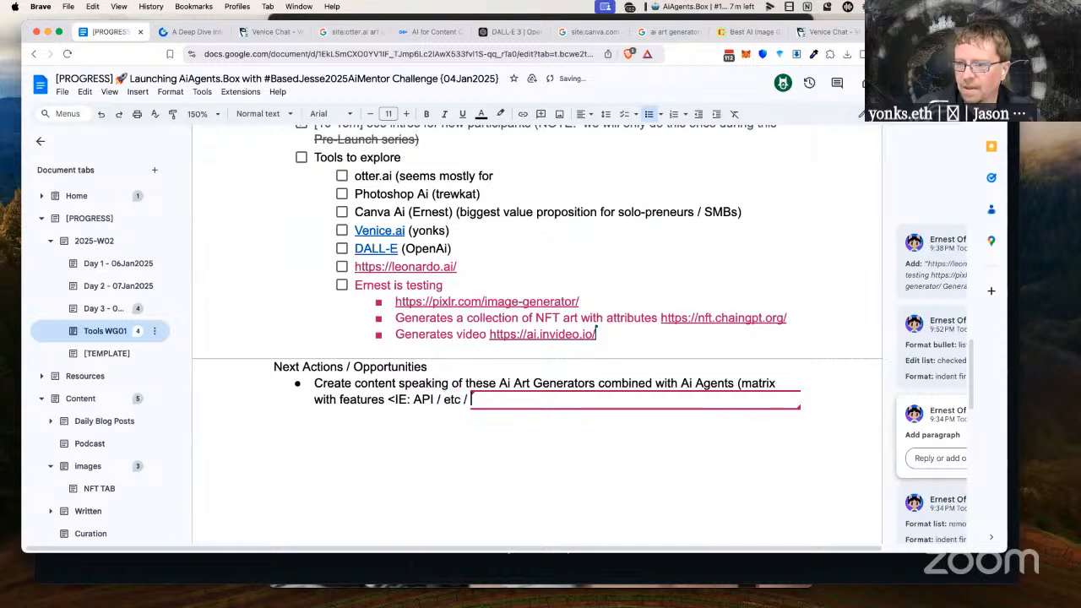
{"action": "type", "text": ">)"}
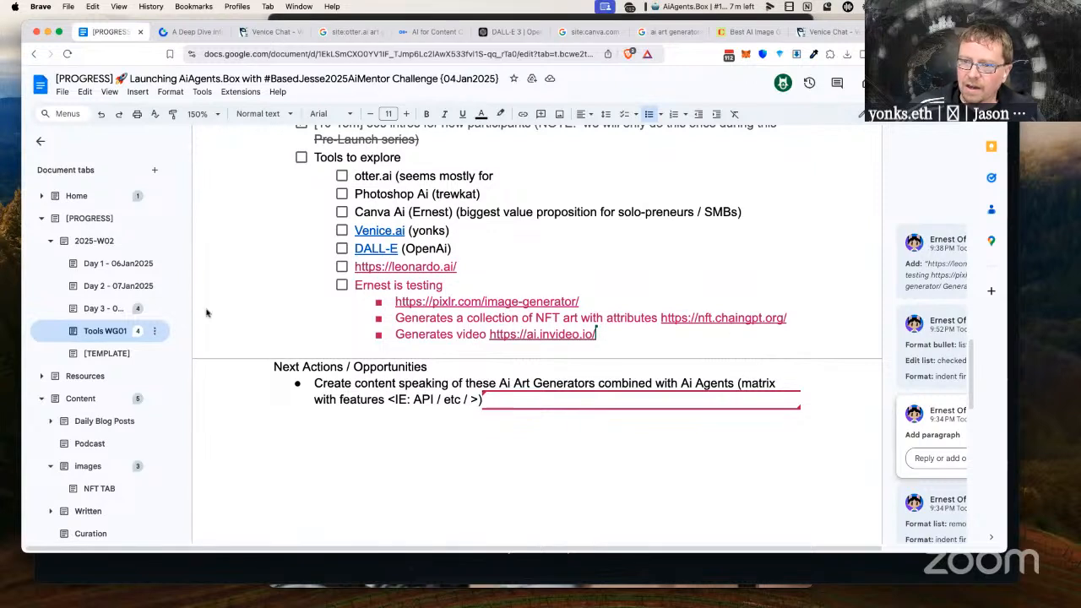
- Examine the Day 3 Agenda / Timeline, including the brainstormed topics for the next Tools Working Groups
{"action": "left_click", "coordinate": [103, 308]}
{"action": "scroll", "coordinate": [518, 314], "scroll_direction": "down", "scroll_amount": 1}
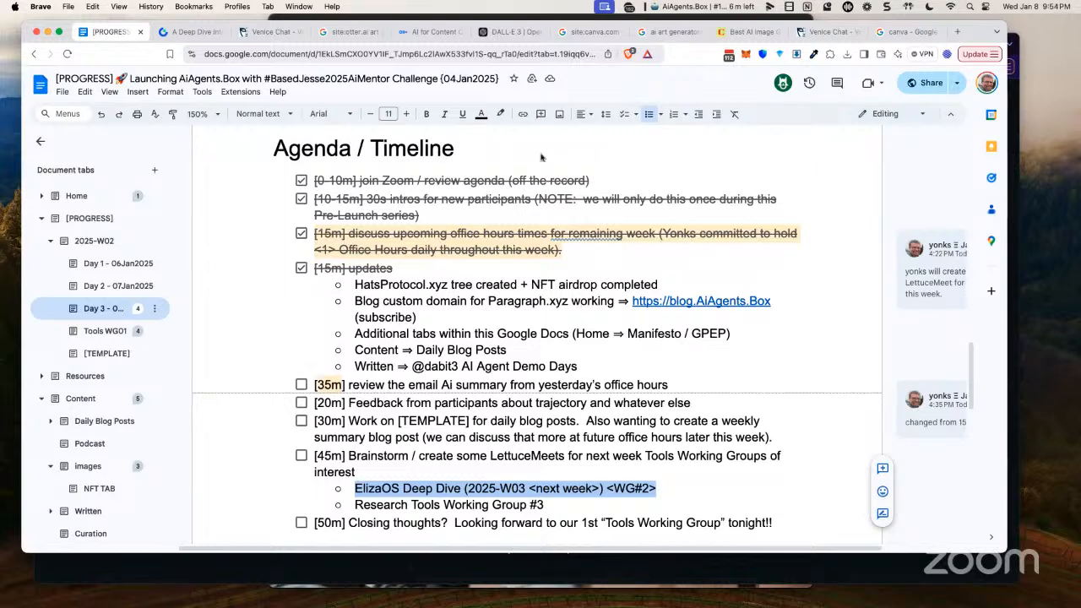
{"action": "scroll", "coordinate": [713, 248], "scroll_direction": "down", "scroll_amount": 5}
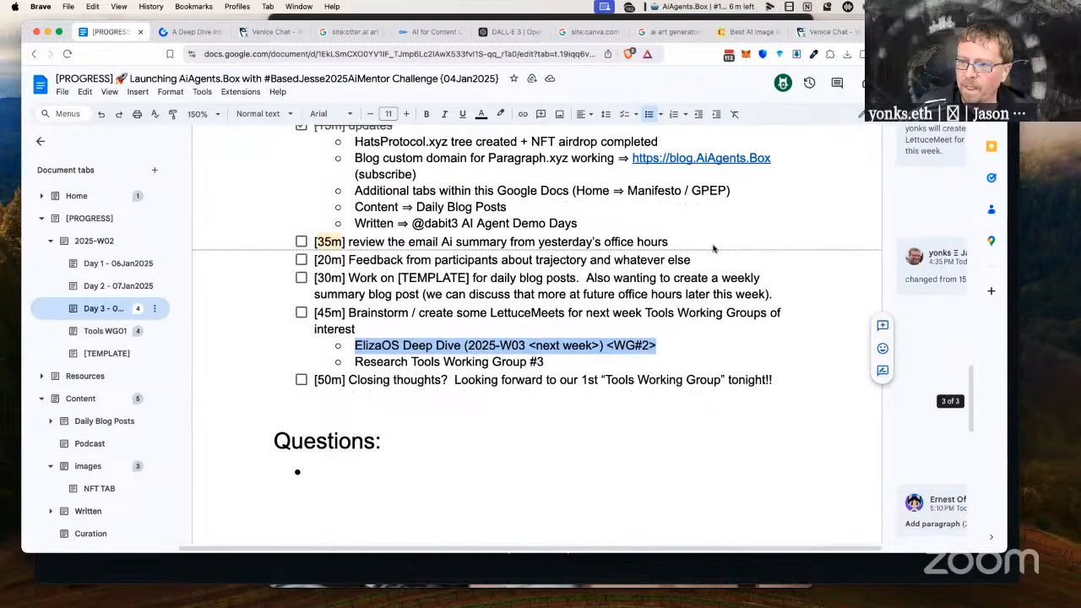
{"action": "scroll", "coordinate": [714, 250], "scroll_direction": "up", "scroll_amount": 4}
{"action": "scroll", "coordinate": [713, 249], "scroll_direction": "up", "scroll_amount": 2}
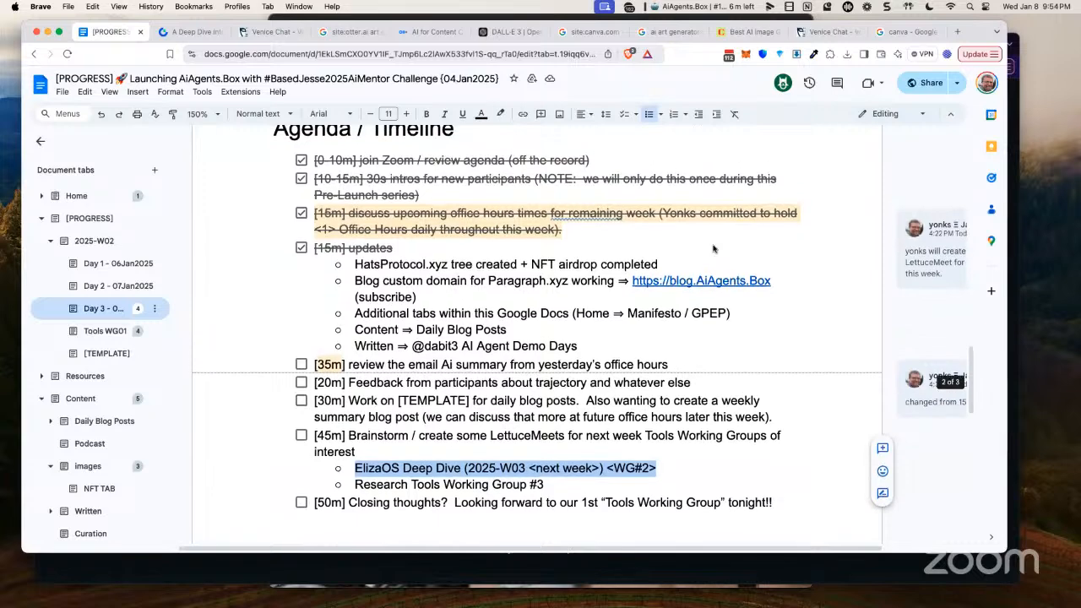
{"action": "scroll", "coordinate": [713, 248], "scroll_direction": "up", "scroll_amount": 2}
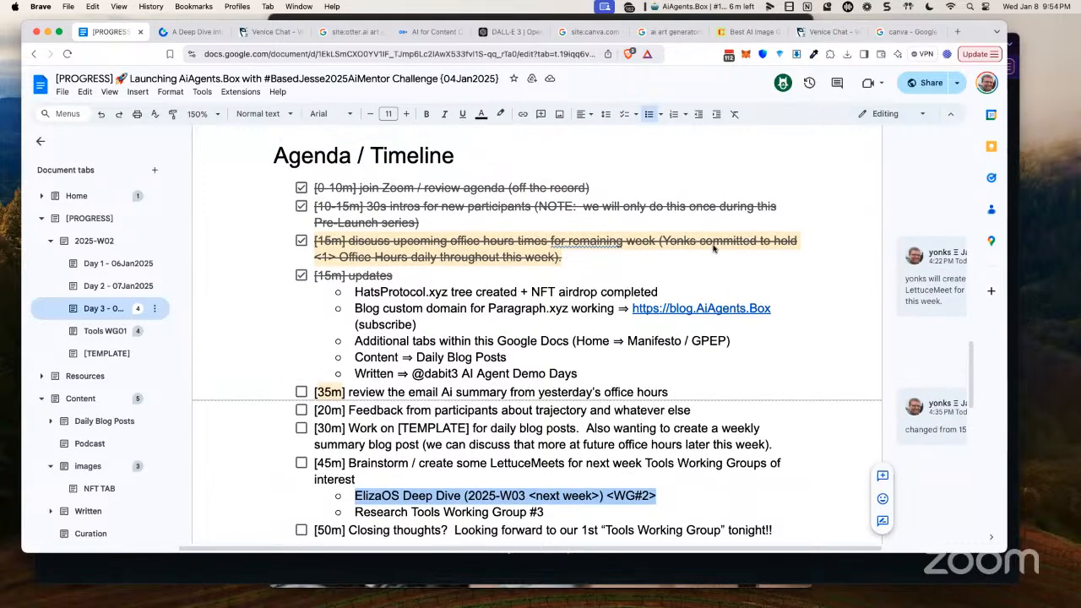
{"action": "scroll", "coordinate": [713, 249], "scroll_direction": "down", "scroll_amount": 1}
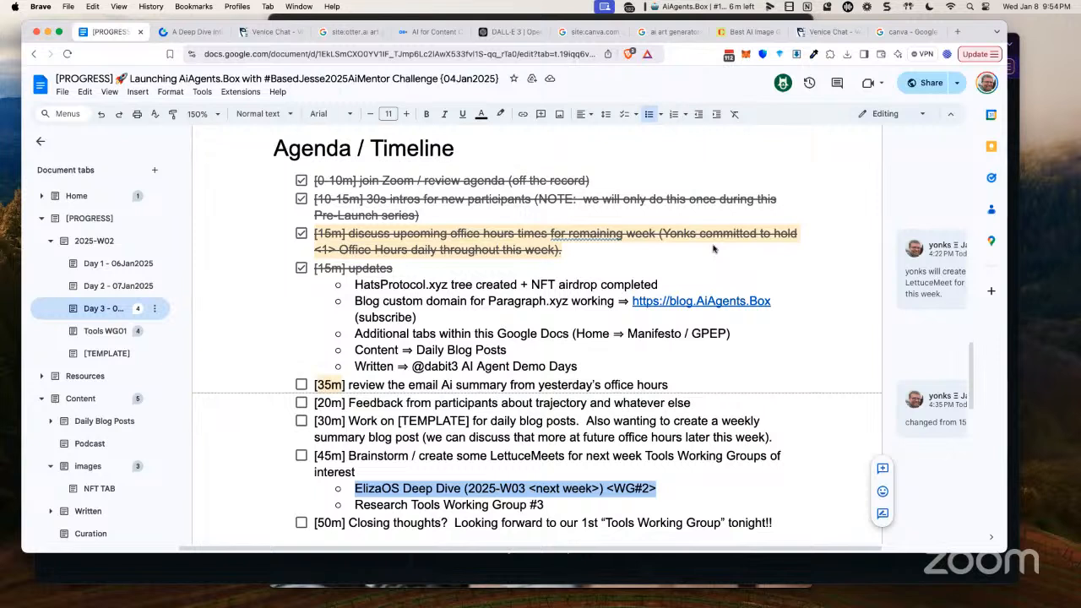
{"action": "scroll", "coordinate": [733, 251], "scroll_direction": "down", "scroll_amount": 1}
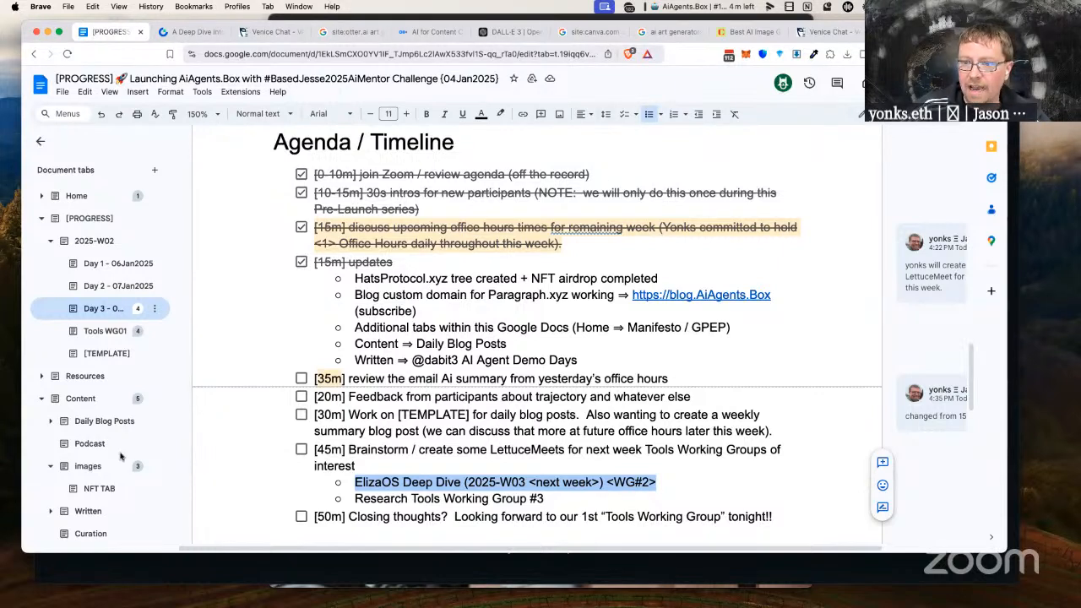
- Revisit the Tools WG01 notes and the Venice chat, and view the Notion page "Day 3 of Pre-Launch: A Recap"
{"action": "left_click", "coordinate": [116, 338]}
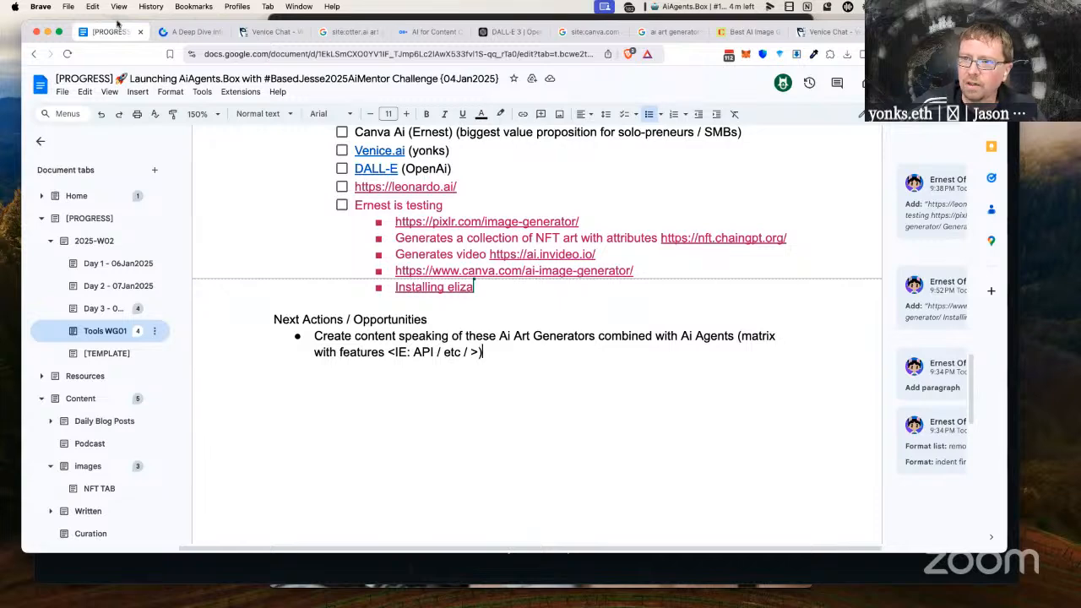
{"action": "left_click", "coordinate": [277, 34]}
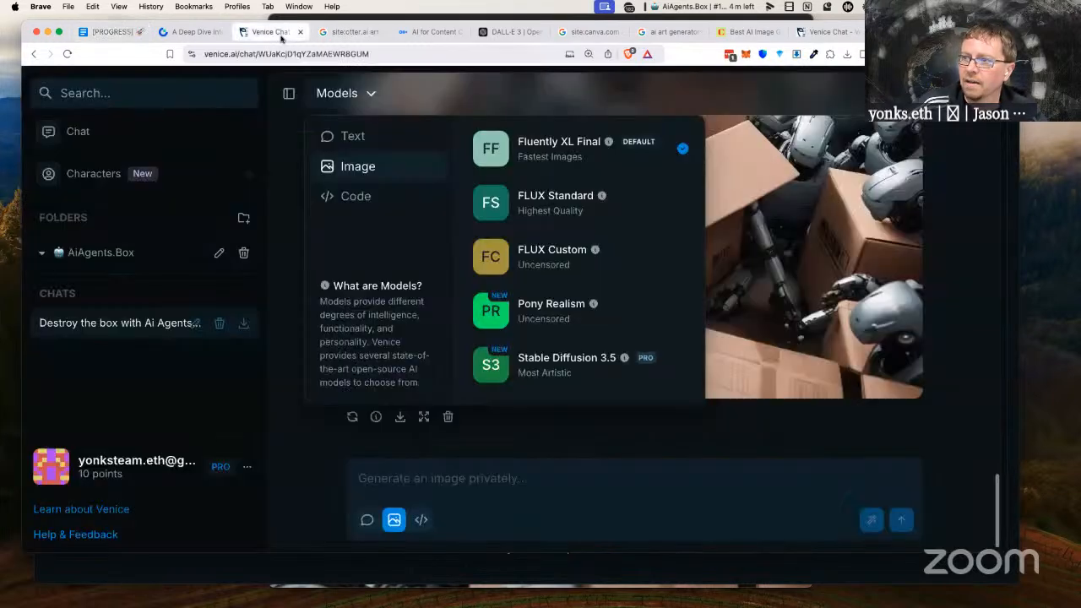
{"action": "key", "text": "super+Tab"}
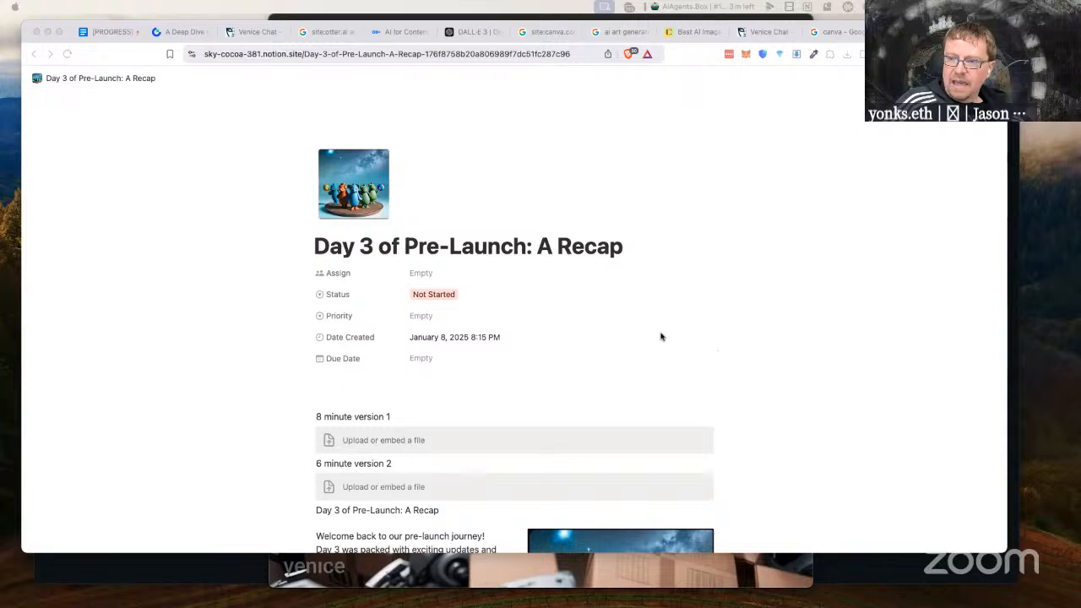
{"action": "scroll", "coordinate": [661, 337], "scroll_direction": "down", "scroll_amount": 1}
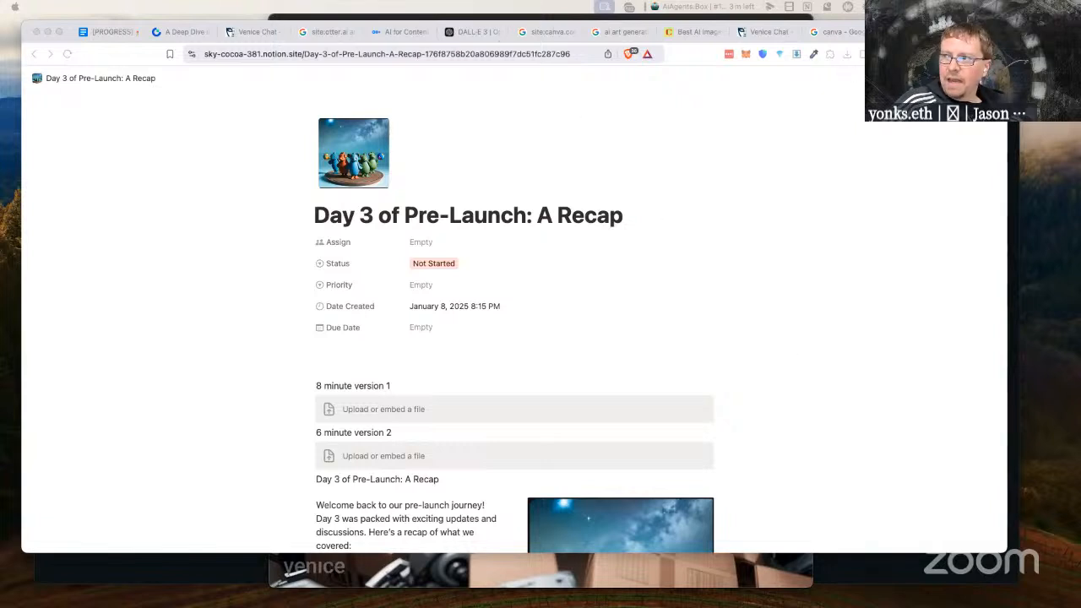
- Open aiagentsbox.org in a new browser tab and follow its Blog / Newsletter (subscribe) link
{"action": "key", "text": "super+t"}
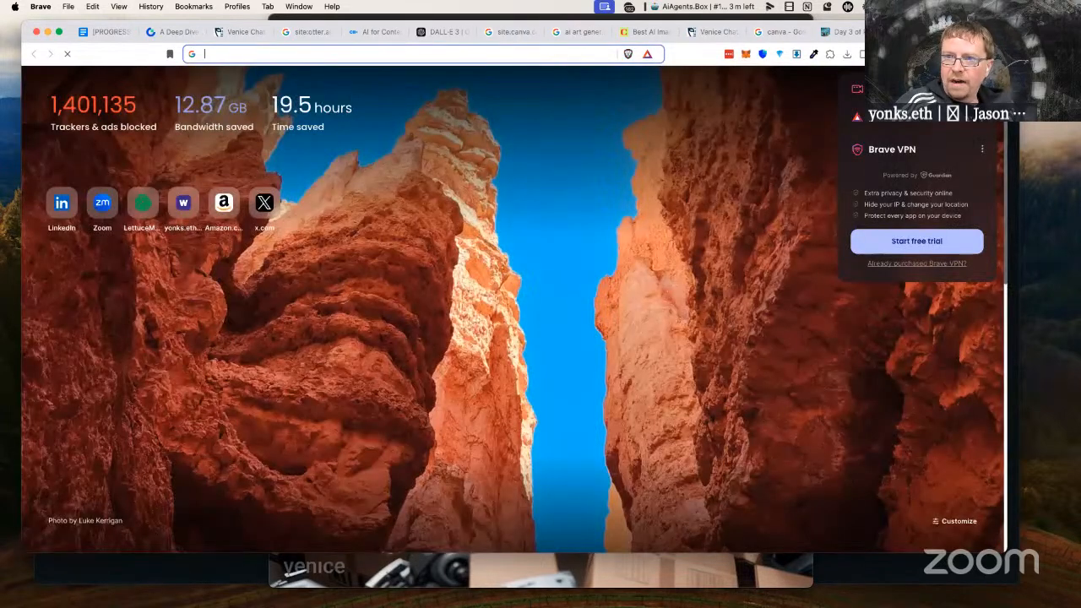
{"action": "type", "text": "aiagentsbox.org"}
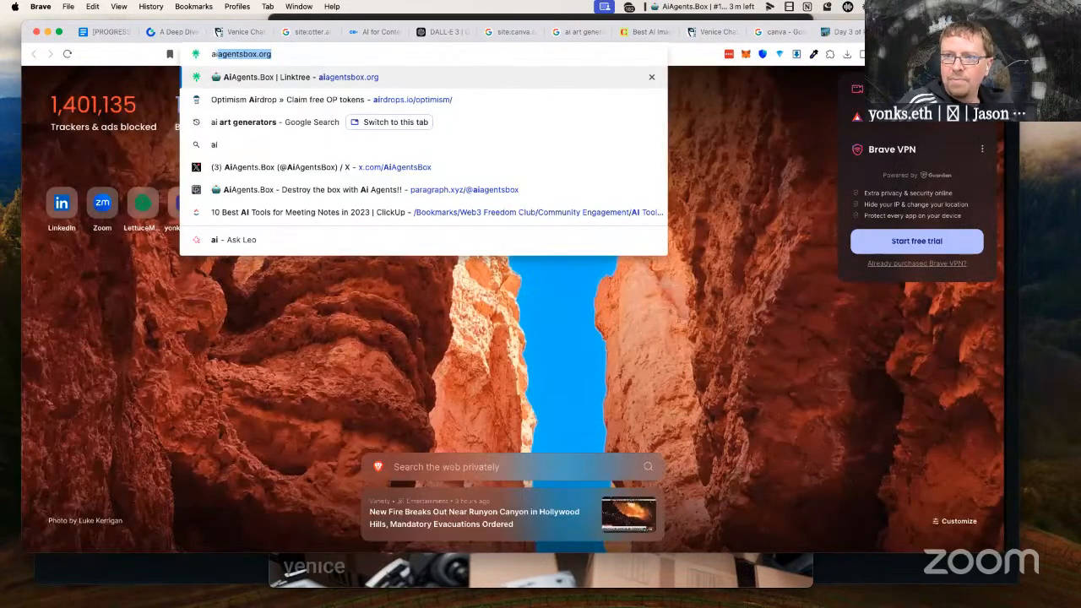
{"action": "key", "text": "Return"}
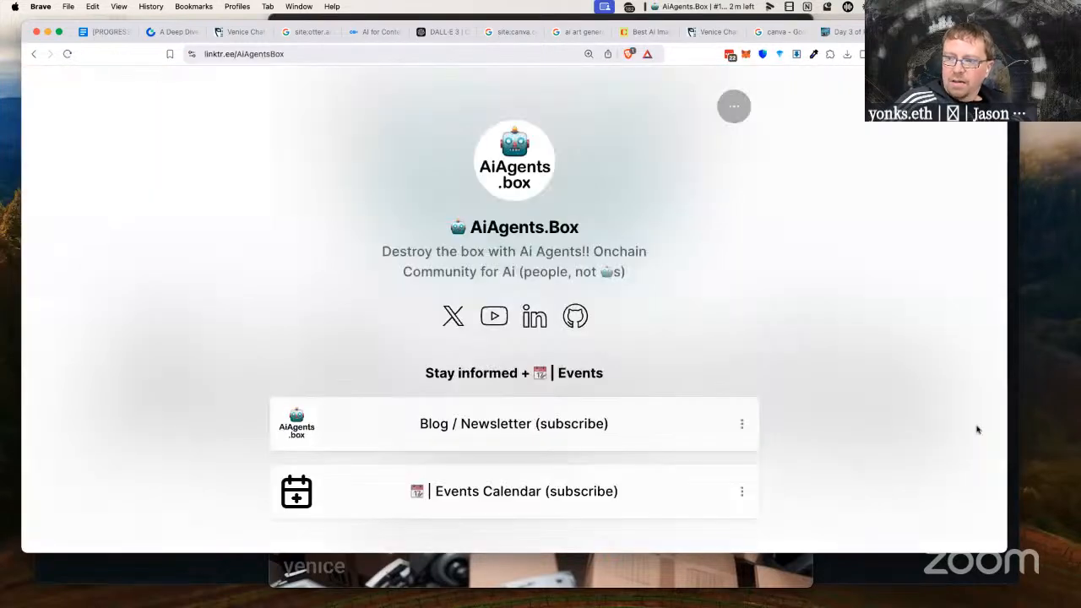
{"action": "left_click", "coordinate": [526, 422]}
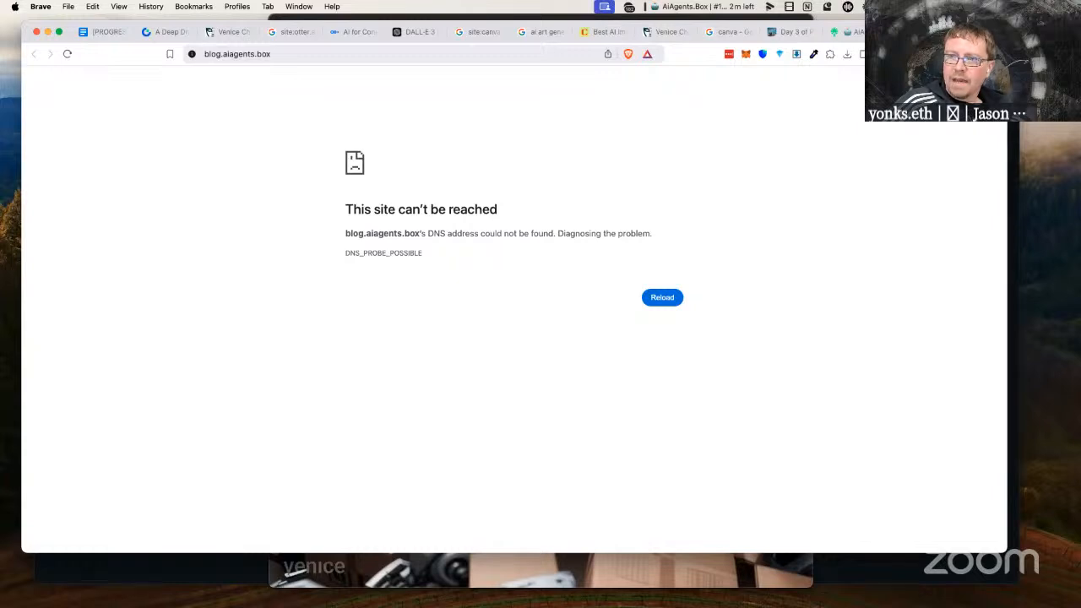
- Separate the blog.aiagents.box tab into its own window and load paragraph.xyz beside it, returning to the blog tab
{"action": "left_click_drag", "start_coordinate": [921, 32], "coordinate": [921, 87]}
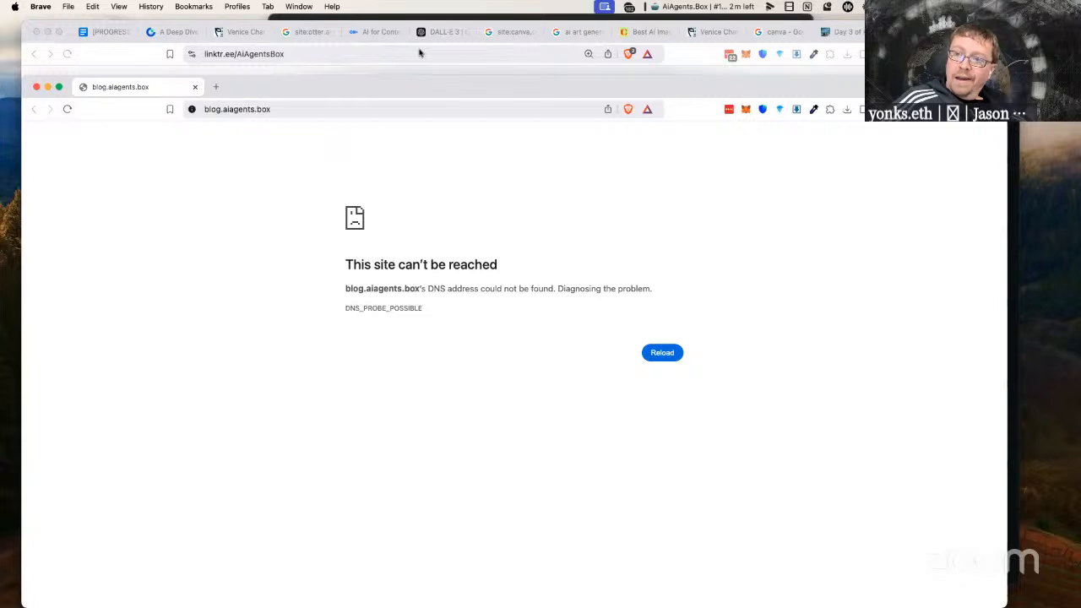
{"action": "left_click", "coordinate": [214, 88]}
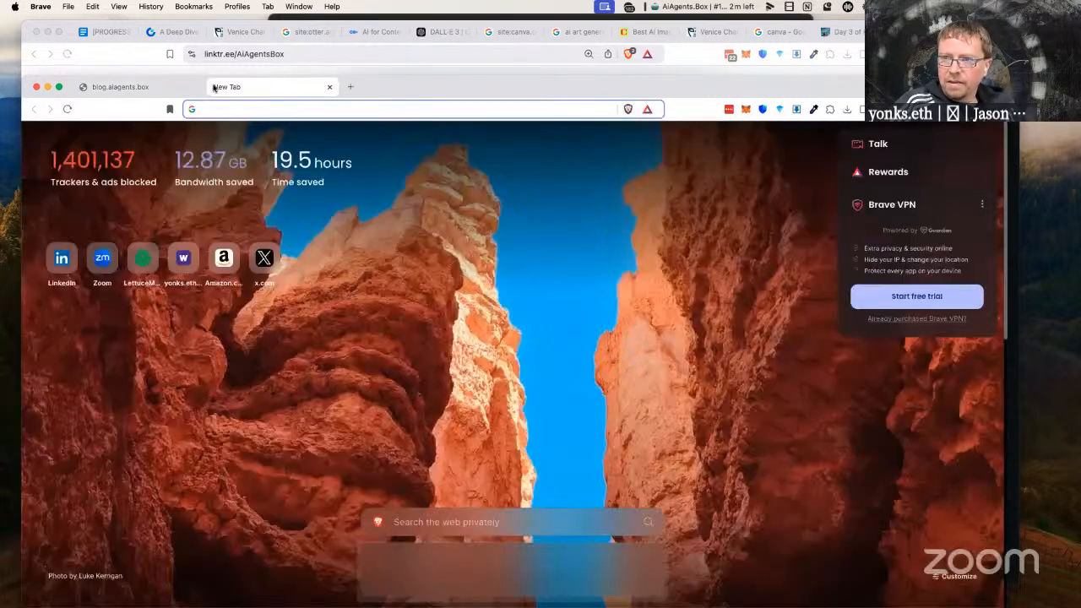
{"action": "type", "text": "paragraph.xyz"}
{"action": "key", "text": "Return"}
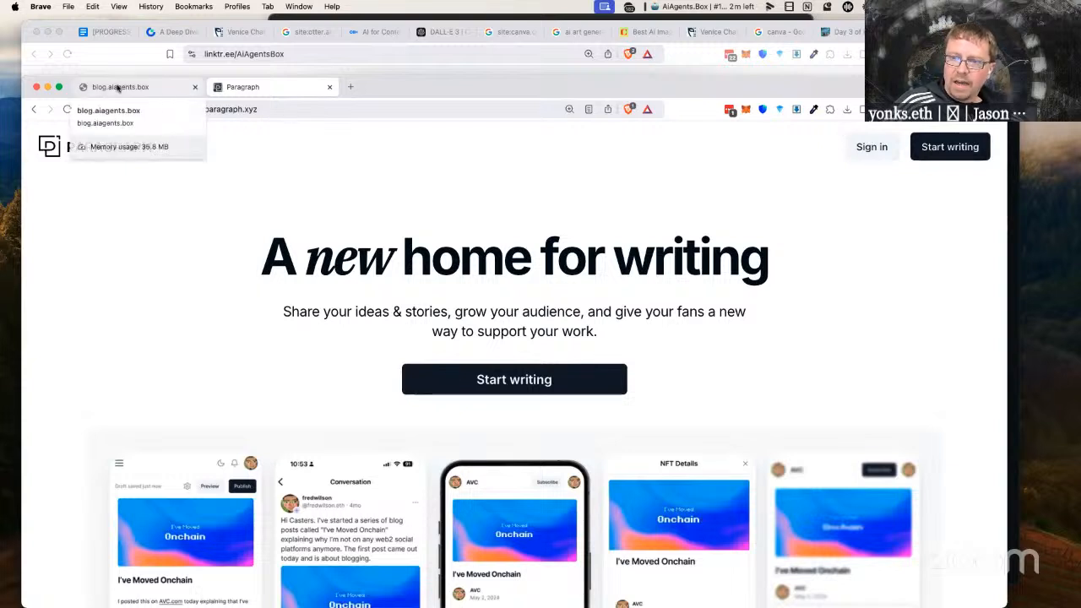
{"action": "left_click", "coordinate": [169, 86]}
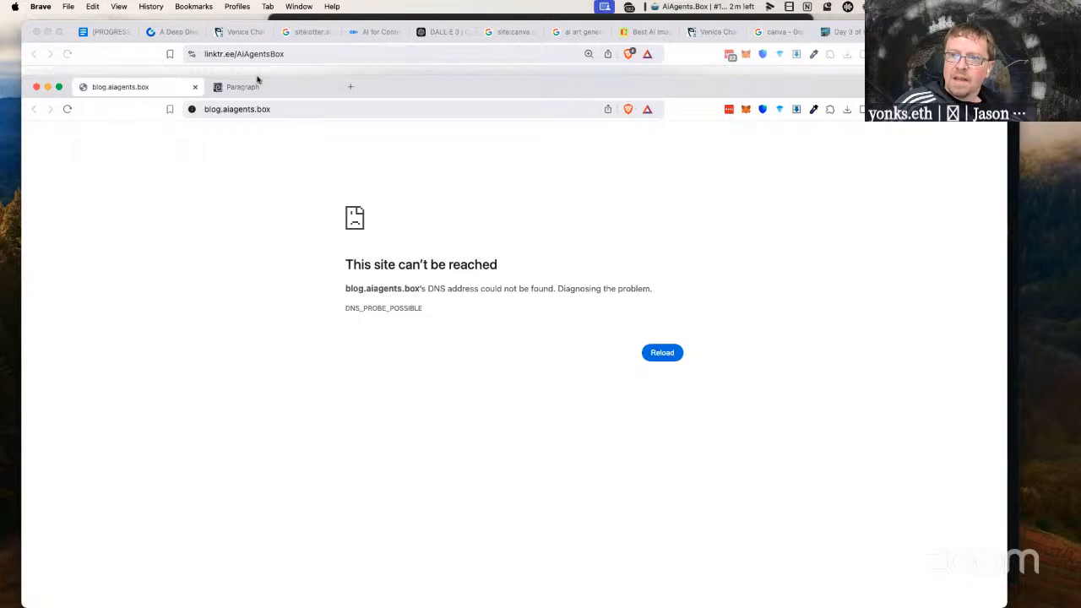